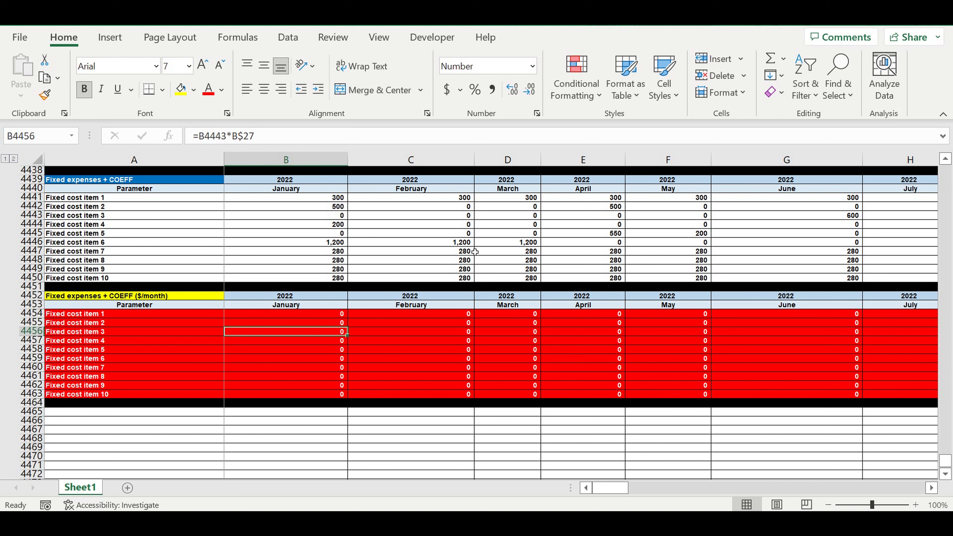
Go to the top of the sheet and look over the blue rent and operating-start input cells in B14:B21
click(461, 251)
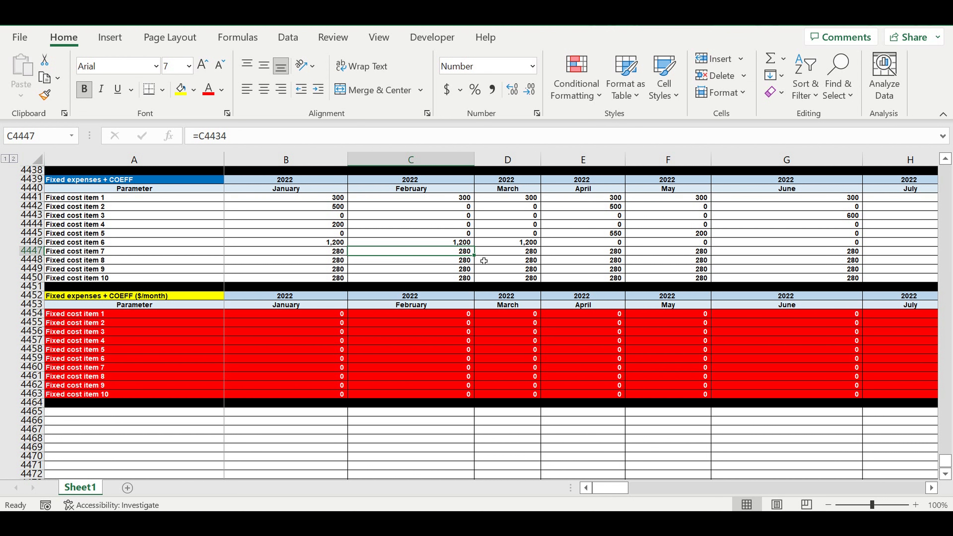
click(488, 251)
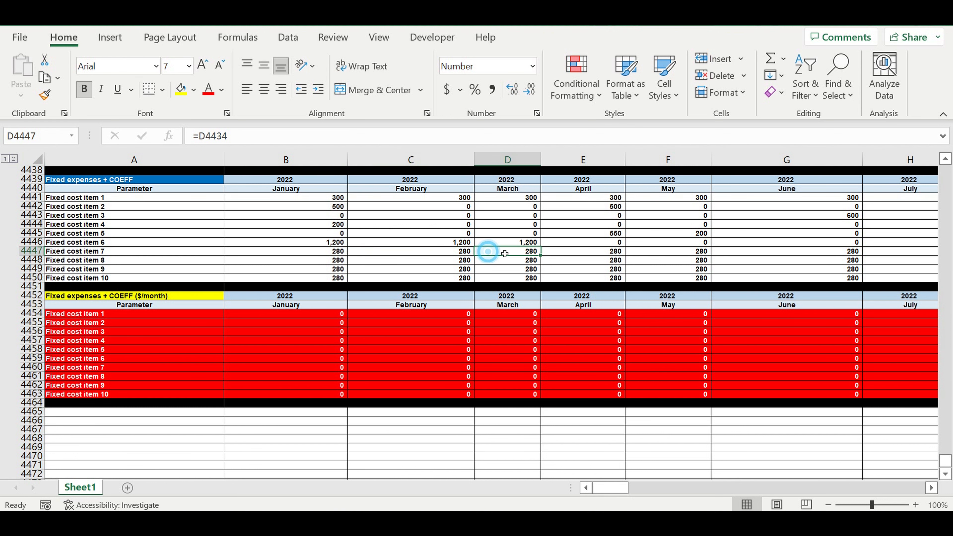
drag(946, 461, 943, 93)
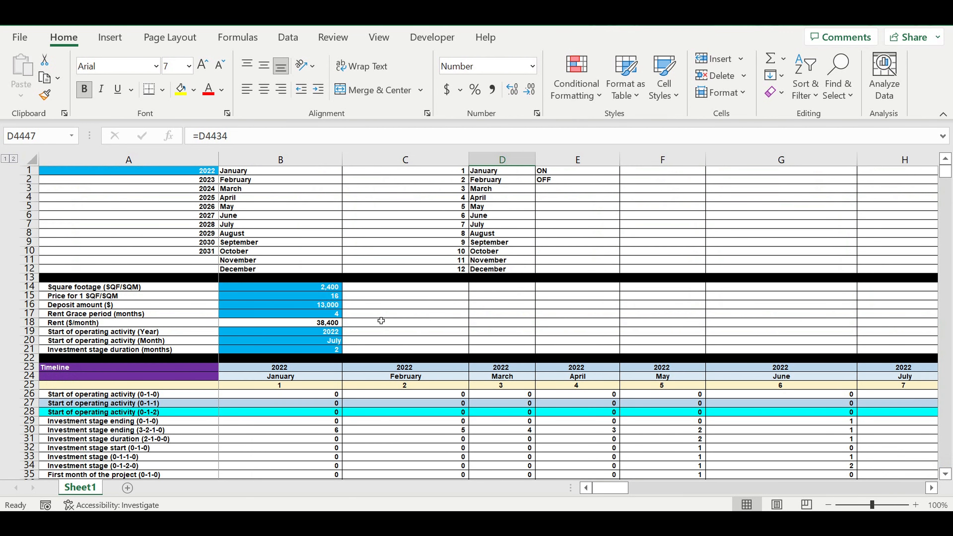
click(304, 289)
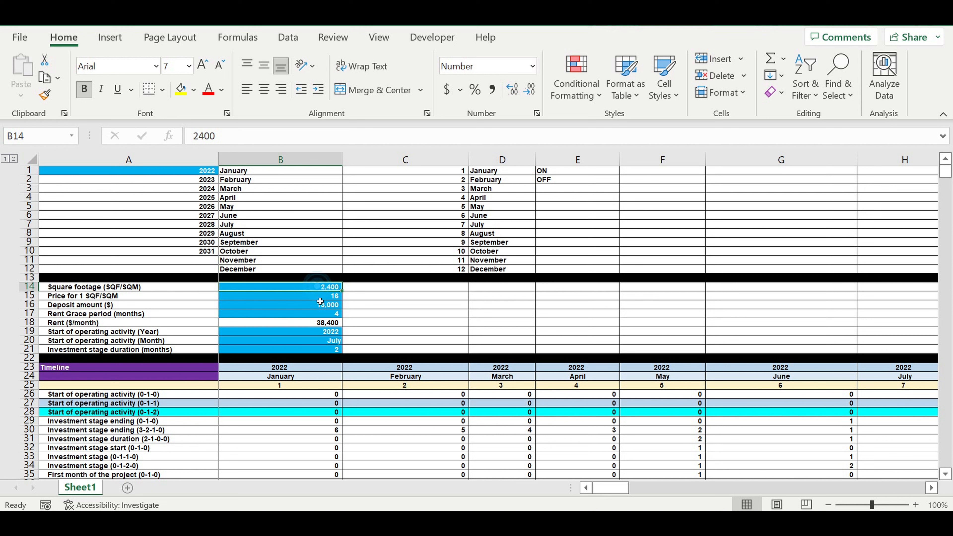
drag(321, 290, 339, 351)
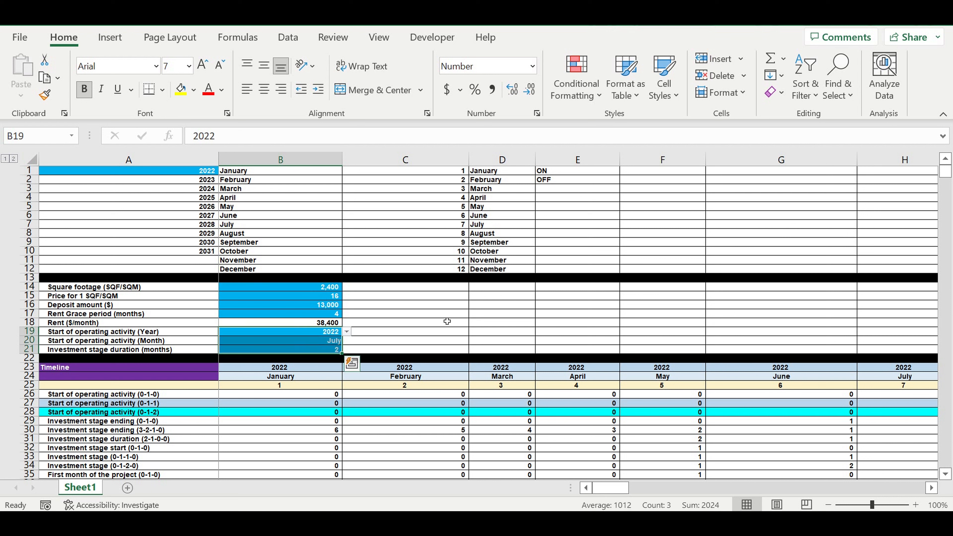
click(432, 306)
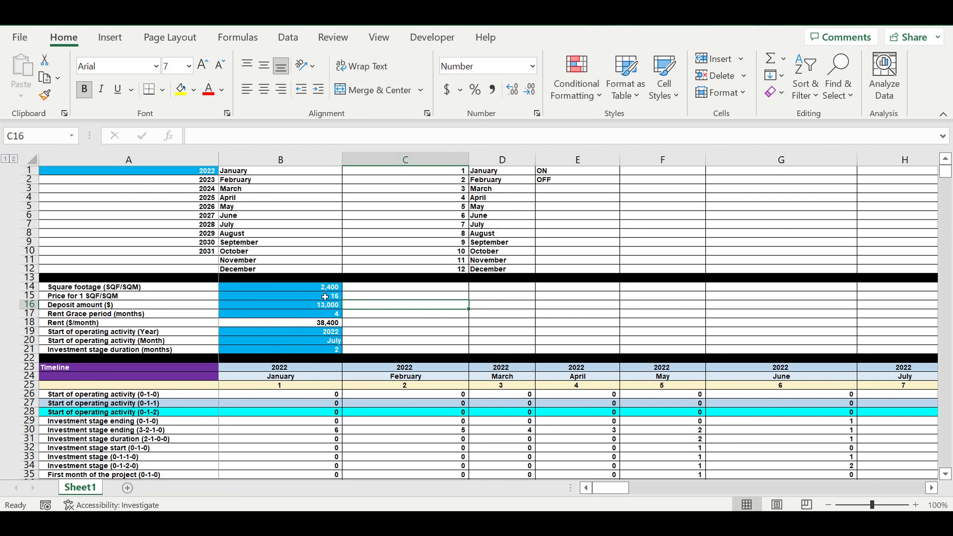
Inspect each input: square footage, price per unit, deposit, rent grace period, operating start year and month, and investment stage duration
click(310, 289)
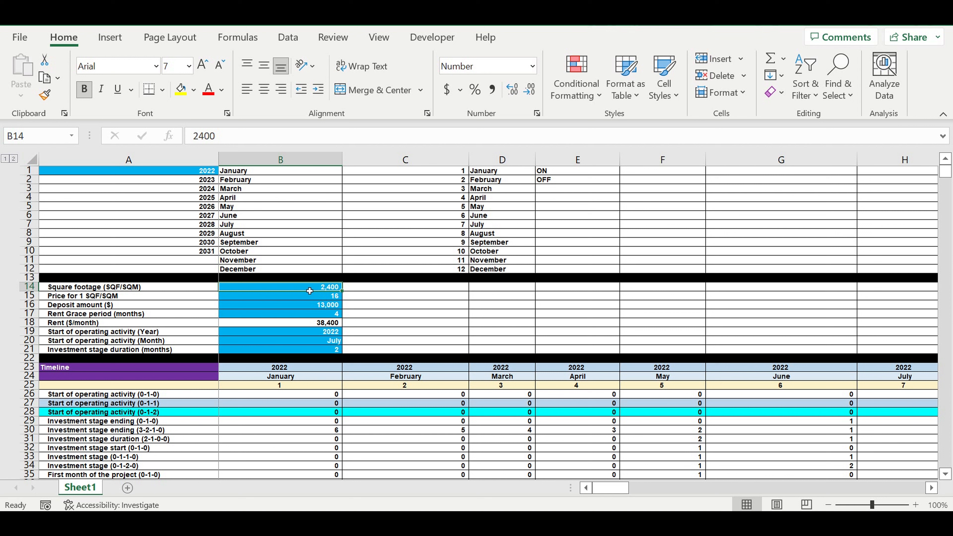
click(330, 298)
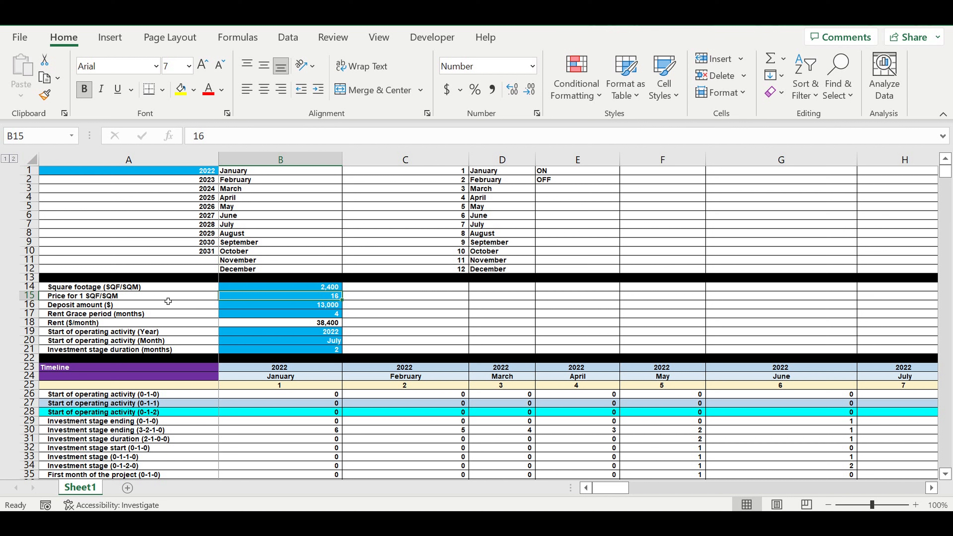
click(318, 307)
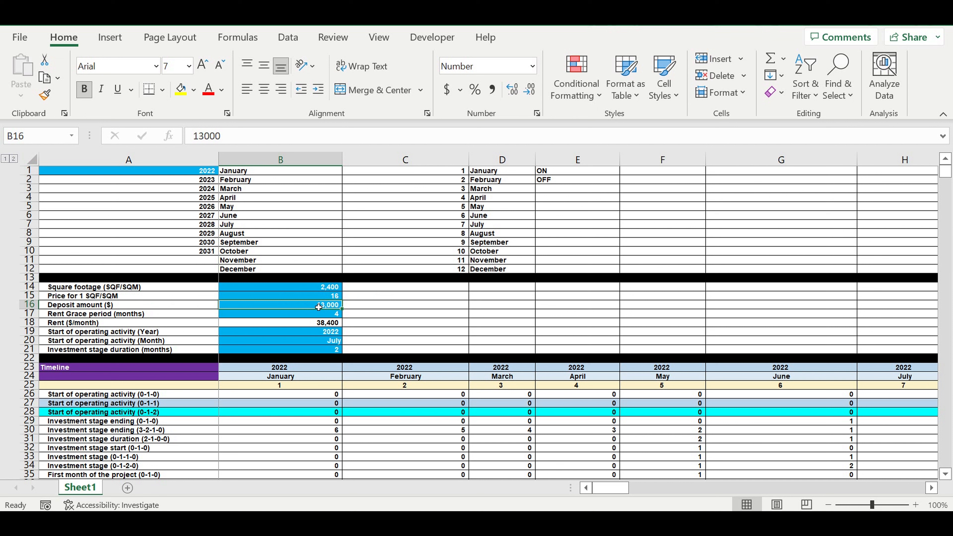
click(316, 316)
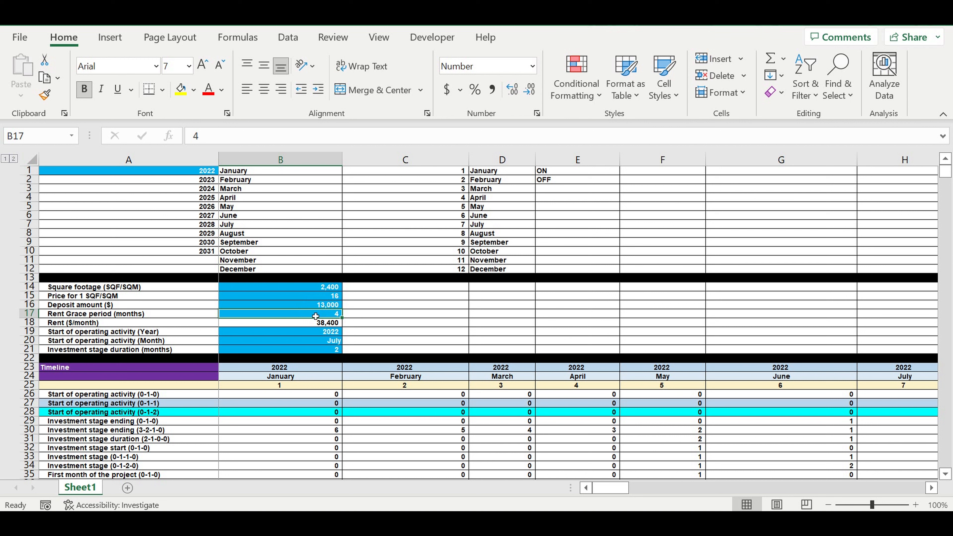
drag(321, 334, 338, 342)
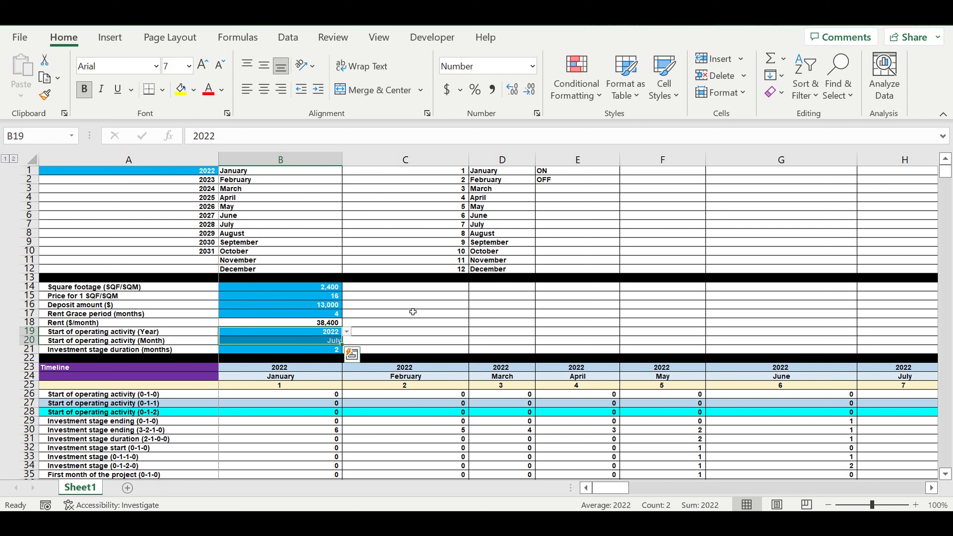
click(320, 340)
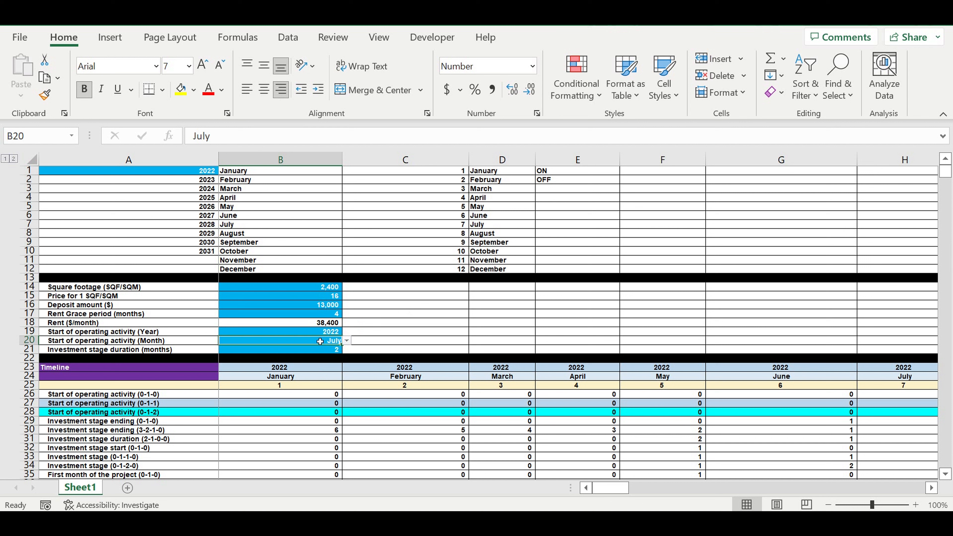
click(322, 351)
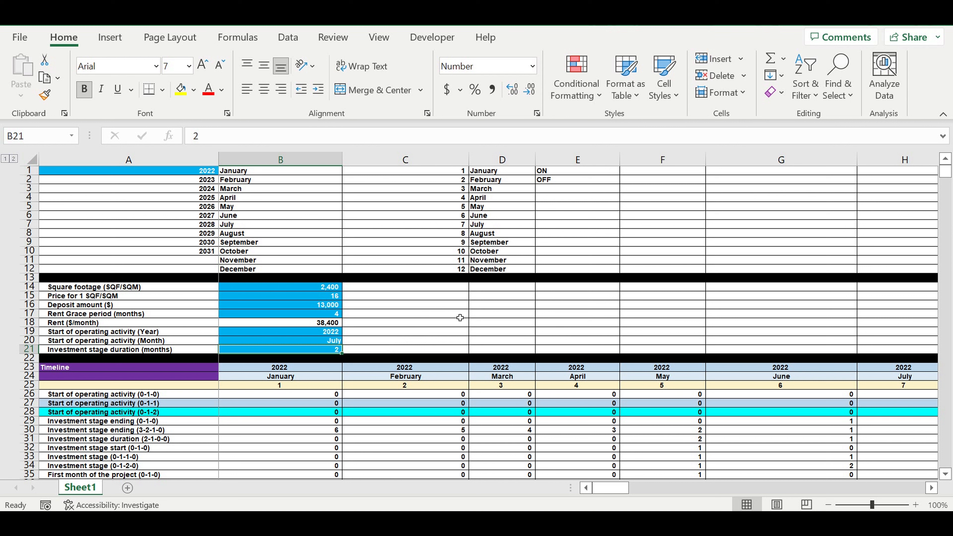
Examine the Investment plan section, highlighting the investment item names and their amounts for the first two months
scroll(447, 344, down, 4)
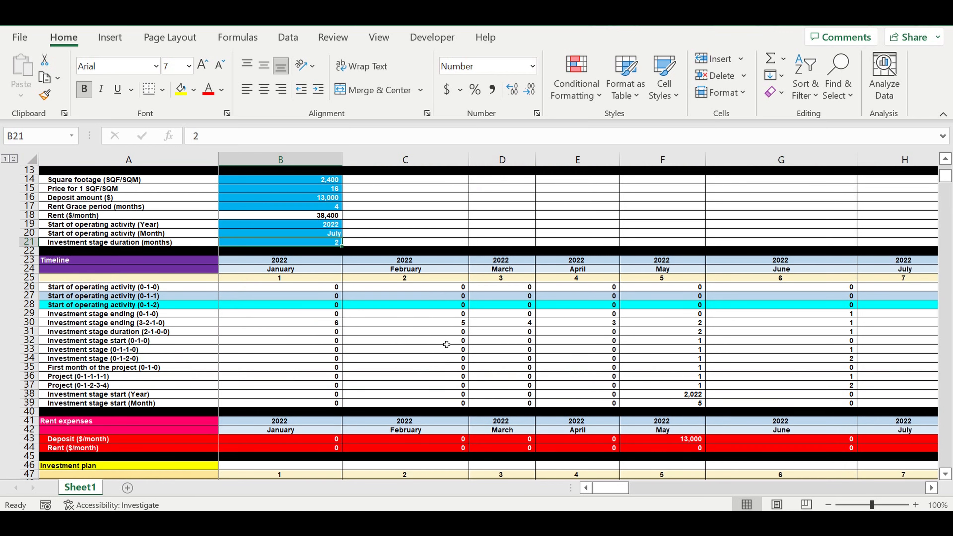
scroll(446, 341, down, 8)
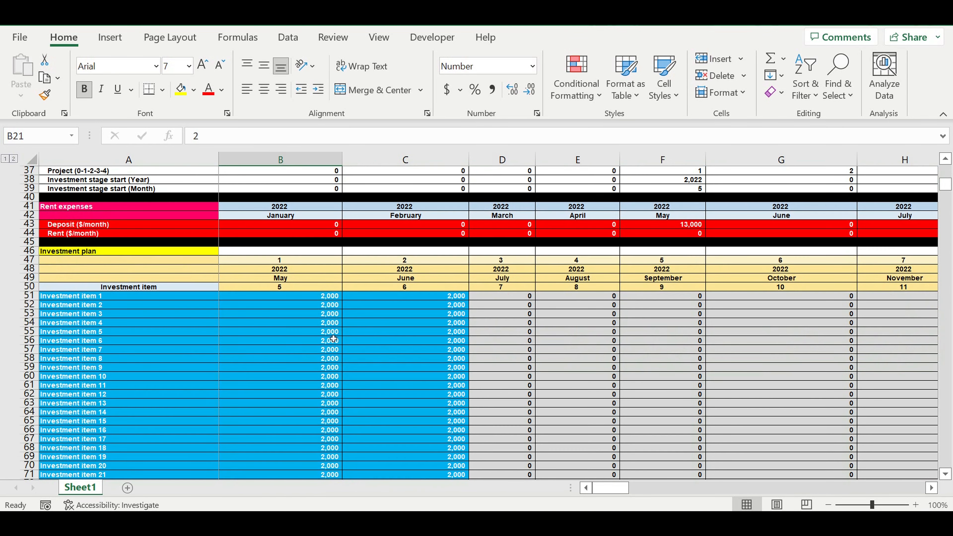
drag(200, 298, 409, 466)
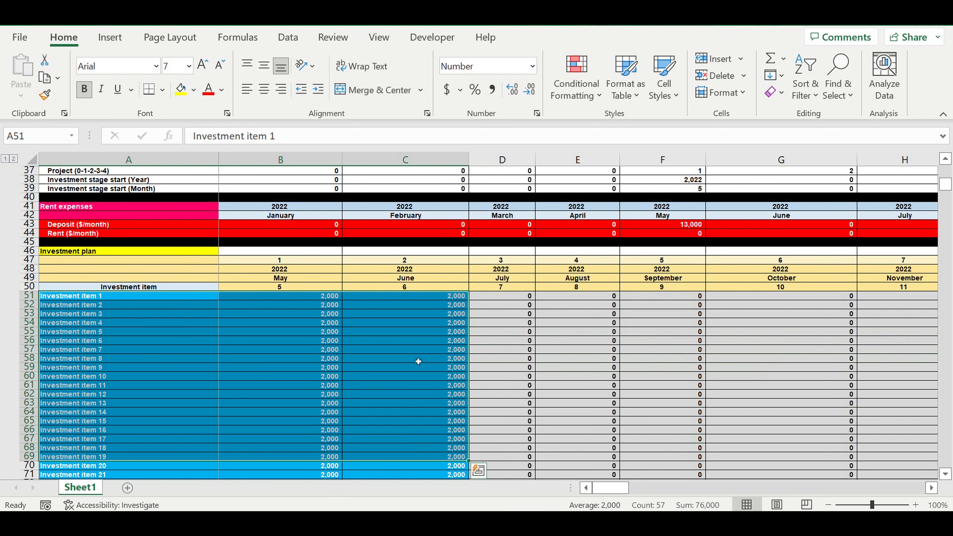
scroll(419, 361, down, 10)
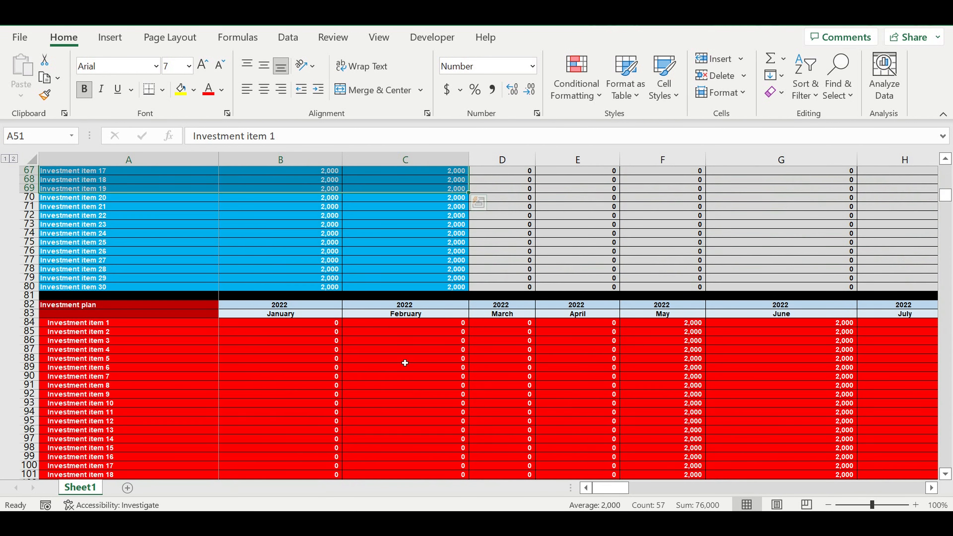
Examine the customer types table: type names, ON/OFF switches, average check, average check coefficient and direct expenses percentage
scroll(405, 363, down, 13)
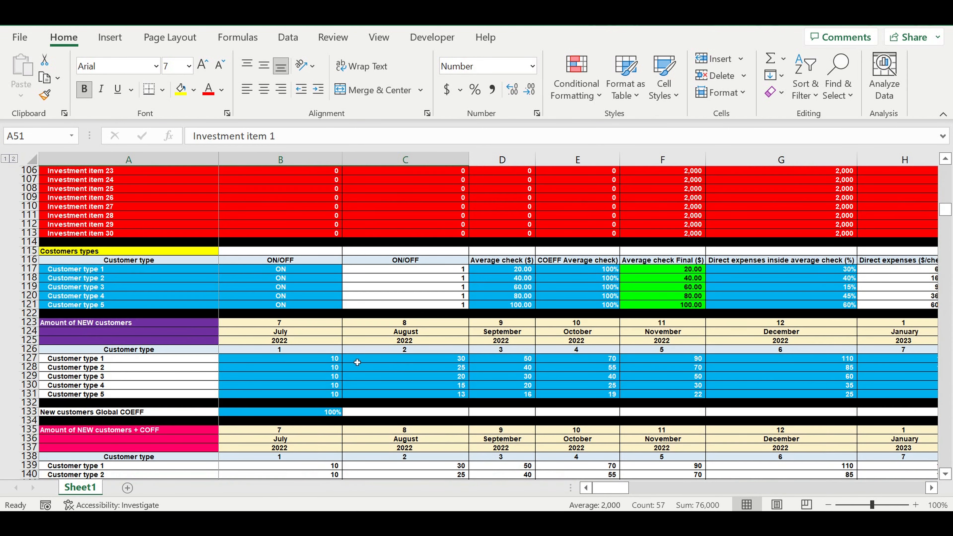
drag(96, 270, 100, 310)
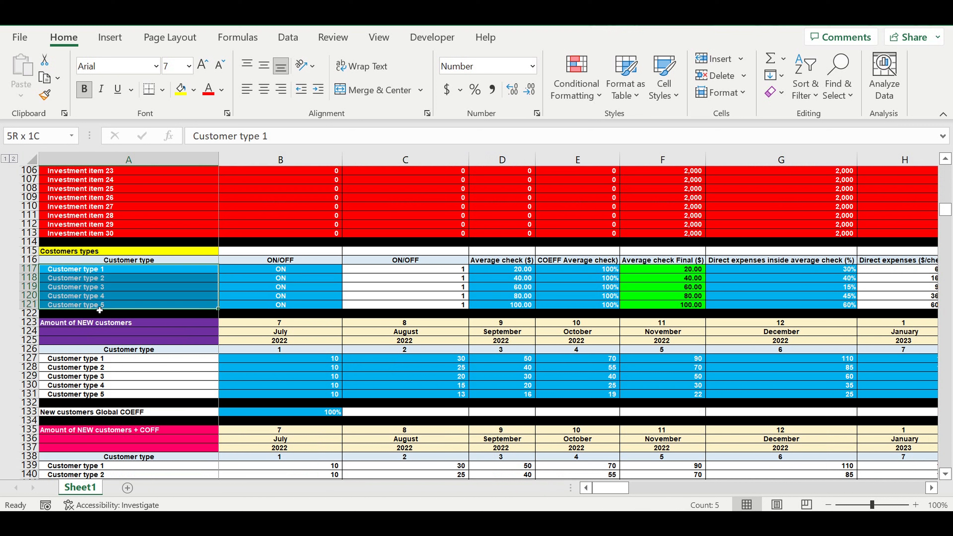
drag(300, 271, 295, 315)
drag(521, 270, 521, 306)
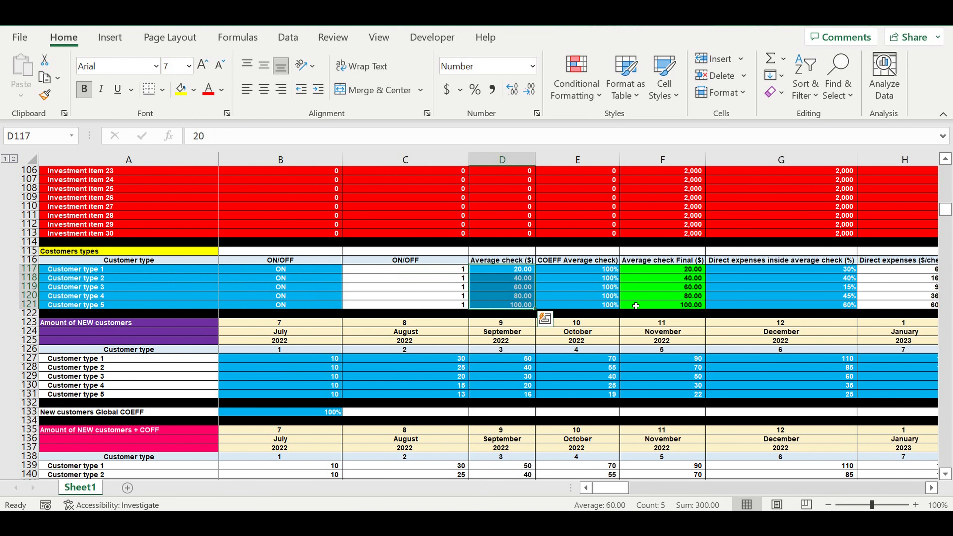
drag(844, 270, 839, 309)
drag(513, 271, 518, 308)
drag(591, 270, 591, 304)
Inspect the average check column of the customer types table, stepping through the cells for customer types 1 to 4
drag(511, 271, 511, 303)
click(521, 270)
click(521, 279)
click(520, 288)
click(517, 298)
Examine the Customer lifecycle (months) values for the five customer types in L117:L121
drag(932, 490, 931, 491)
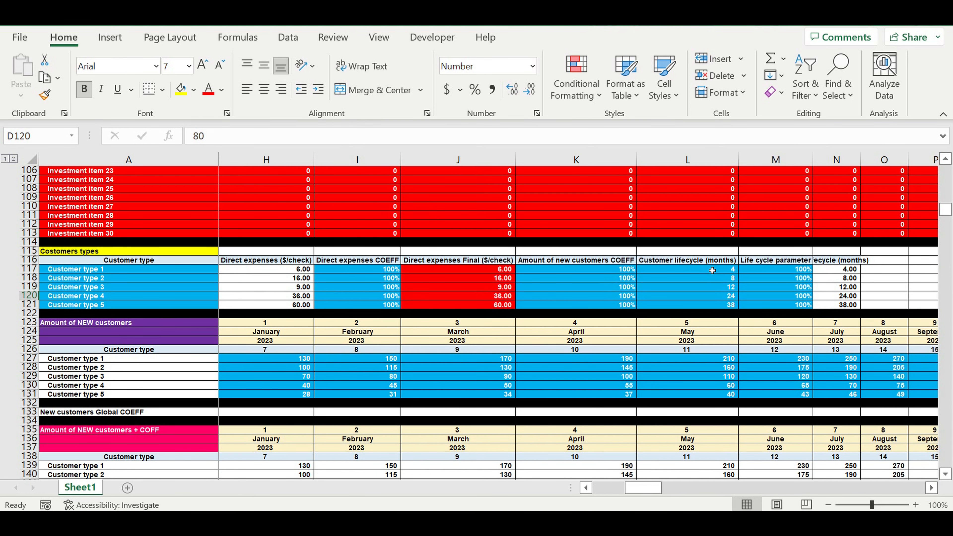
drag(723, 272, 728, 306)
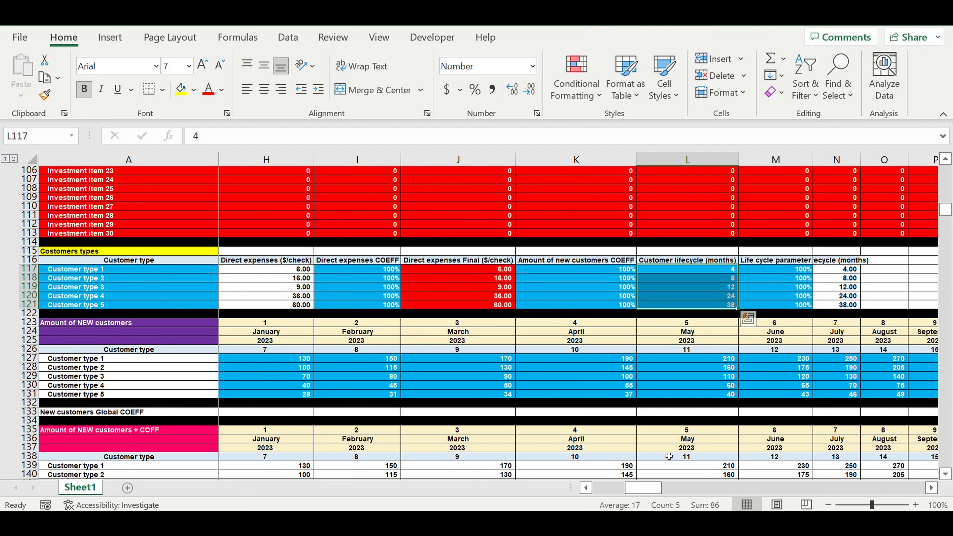
drag(698, 272, 695, 305)
Review the Amount of NEW customers table through month 36 and its extrapolate column for all five customer types
drag(638, 490, 530, 496)
drag(328, 362, 930, 397)
click(826, 354)
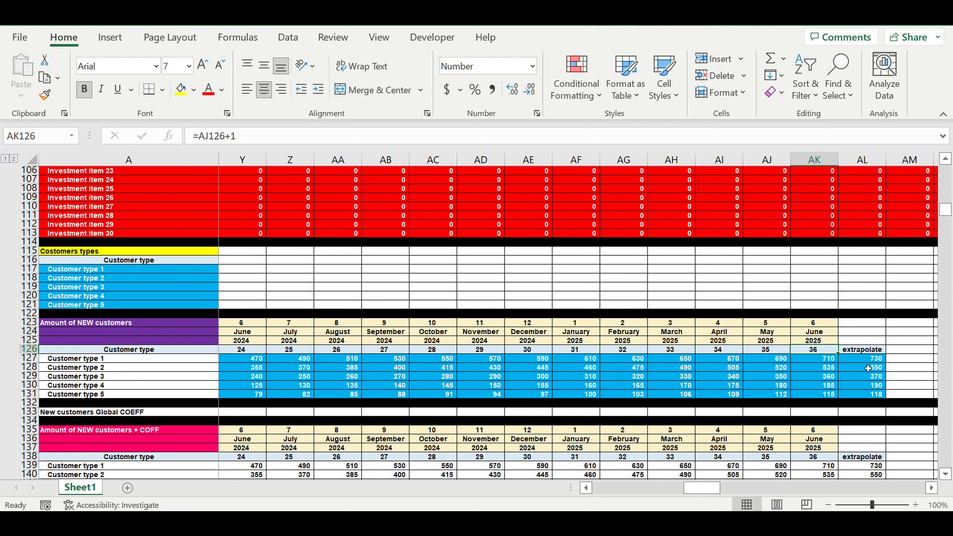
drag(868, 359, 869, 398)
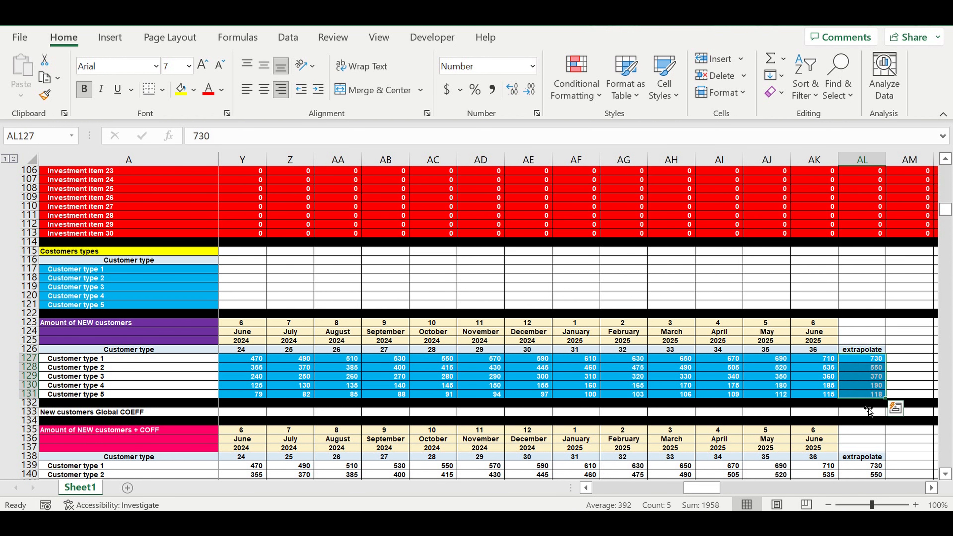
Examine the Amount of checks / month table, highlighting Customer type 1's values for lifecycle months 1 to 4
drag(702, 488, 443, 490)
scroll(482, 411, down, 1)
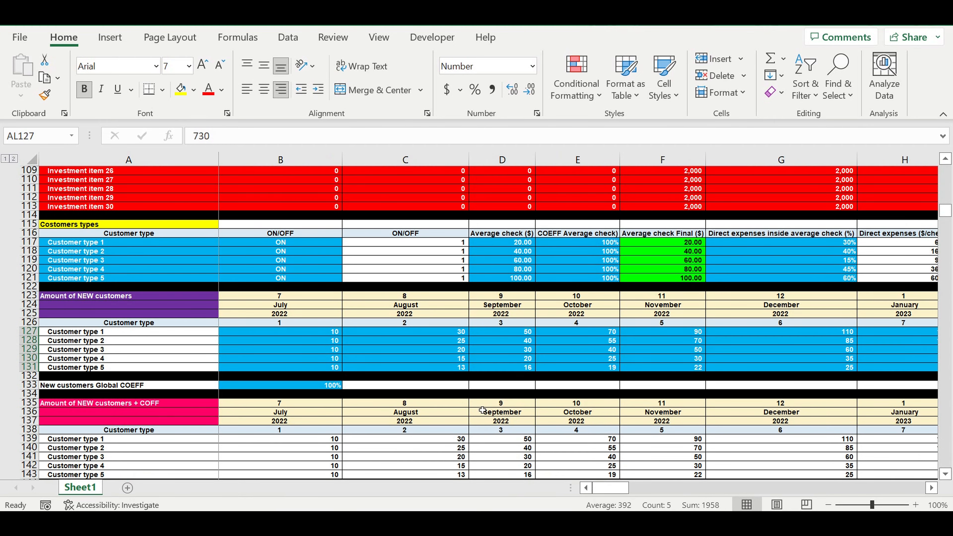
scroll(482, 413, down, 6)
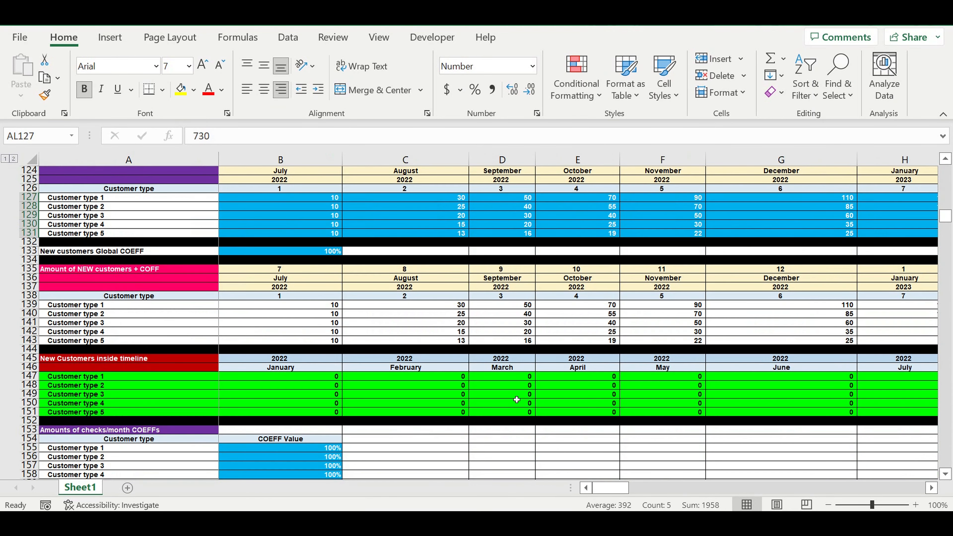
scroll(517, 402, down, 5)
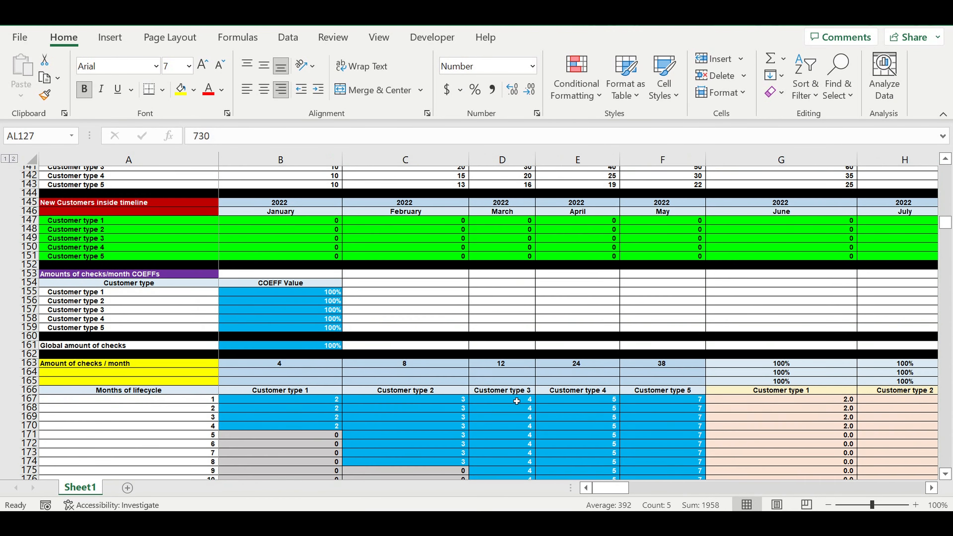
scroll(517, 401, down, 1)
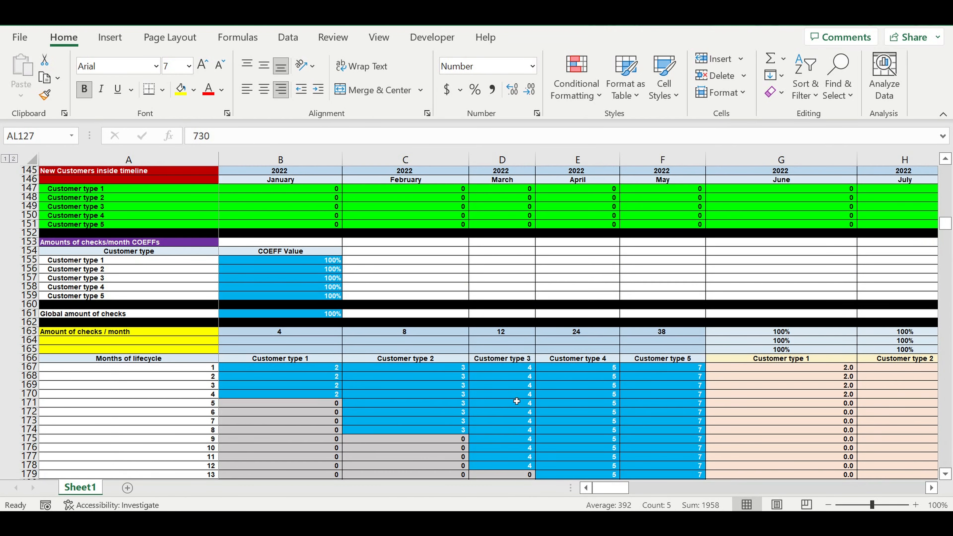
scroll(517, 402, down, 2)
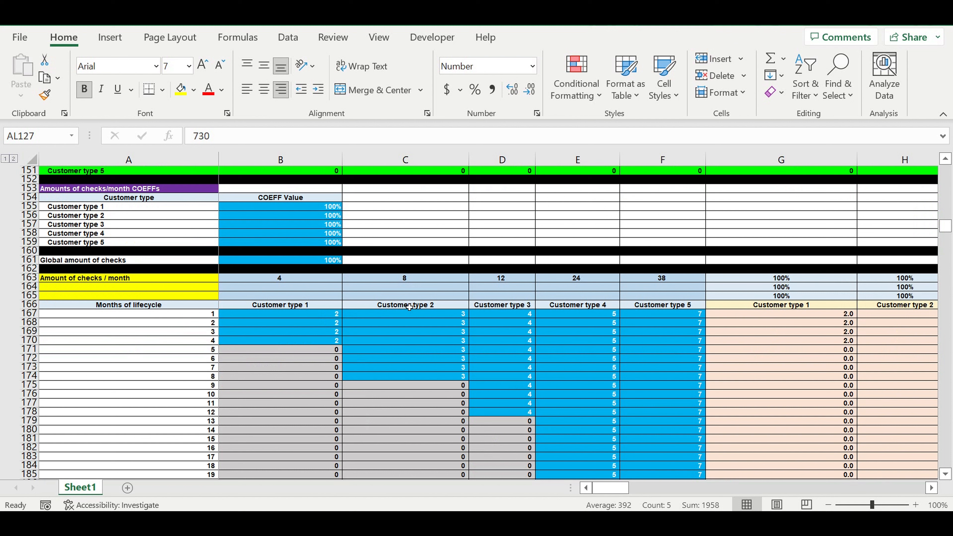
click(308, 316)
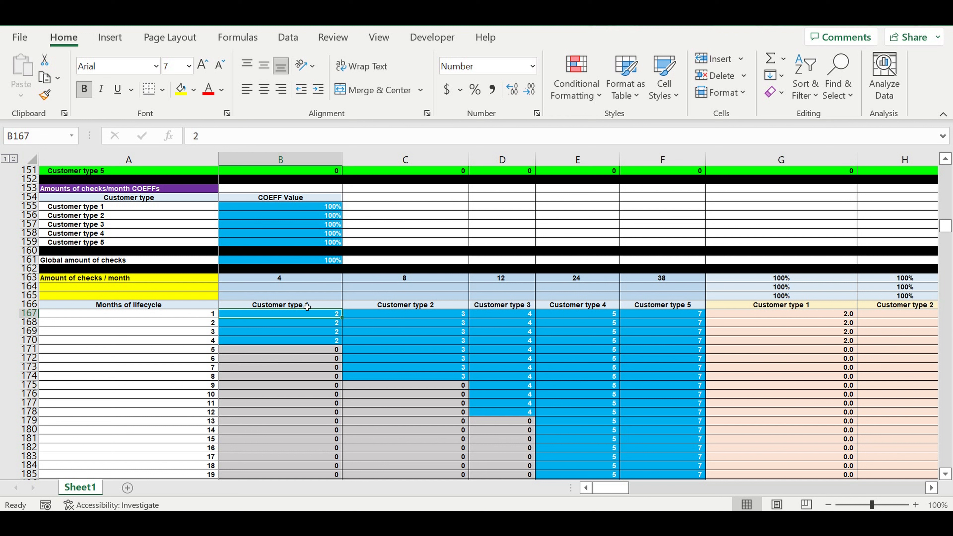
click(309, 308)
click(314, 315)
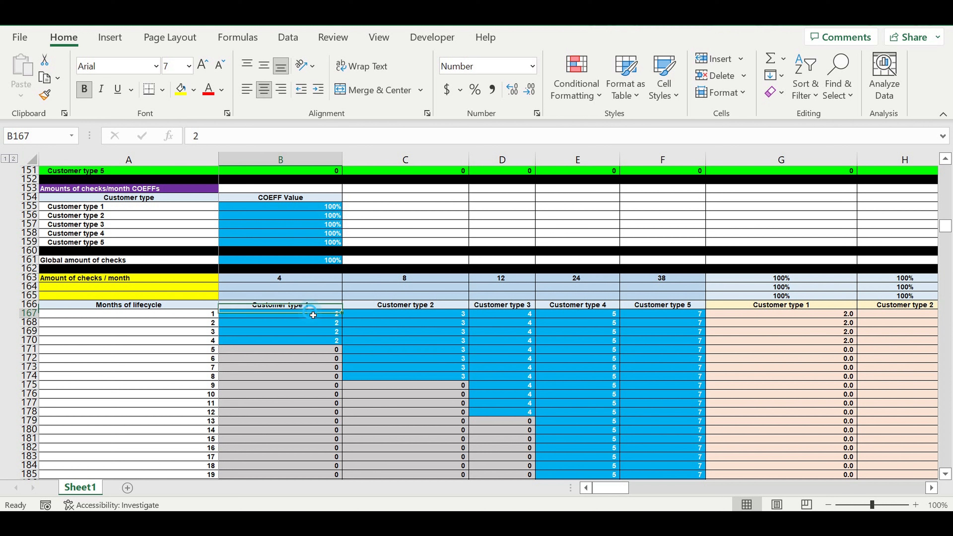
click(204, 316)
drag(286, 315, 280, 344)
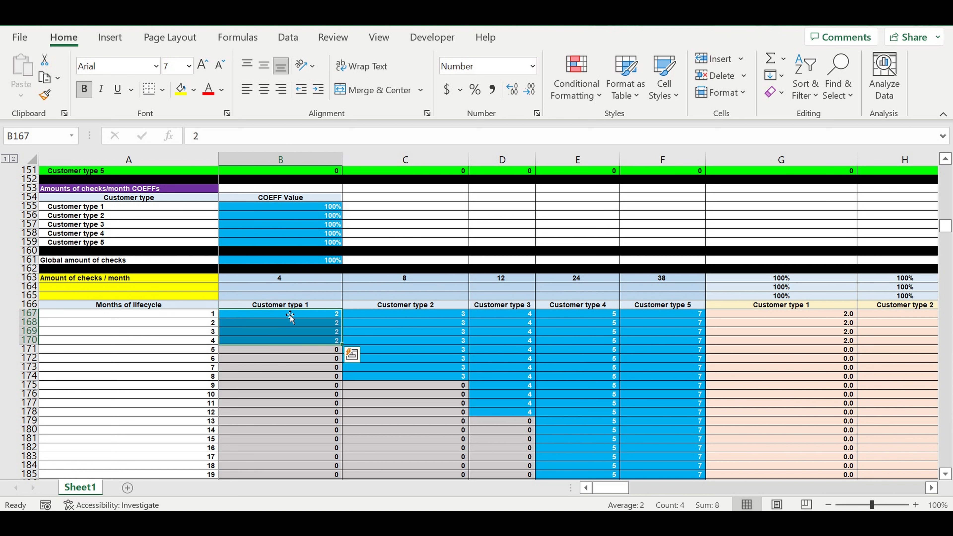
Compare the Customer type 1 and Customer type 5 columns, inspecting type 5's number of checks in the first lifecycle month
click(288, 307)
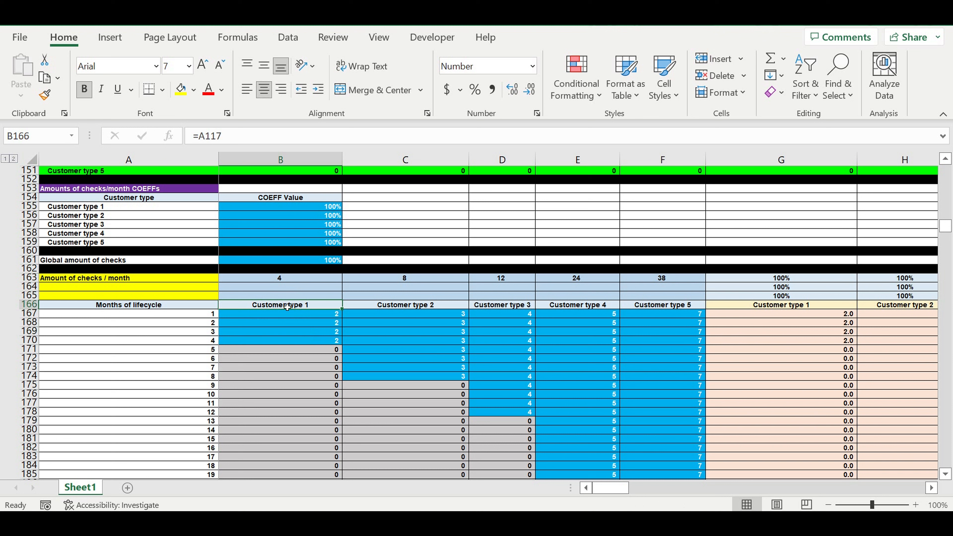
click(684, 306)
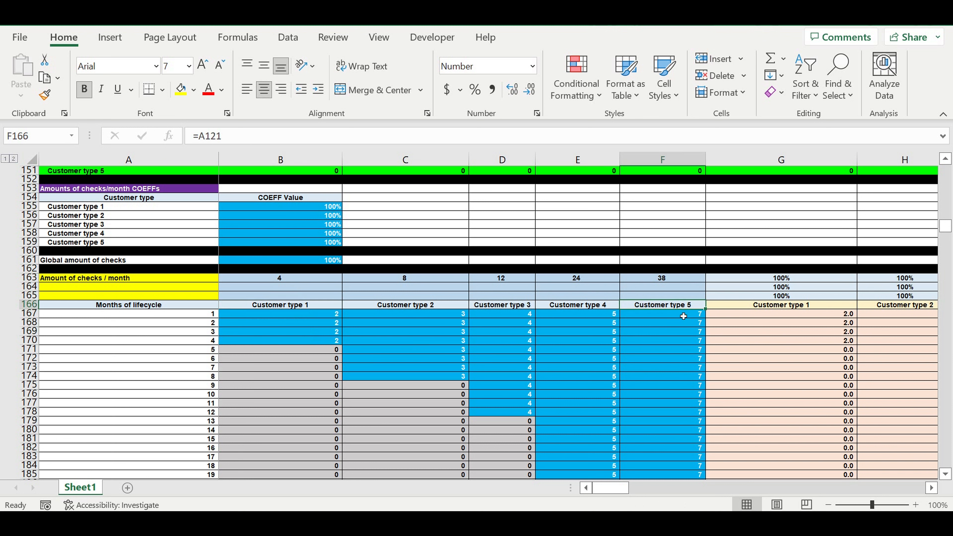
click(684, 316)
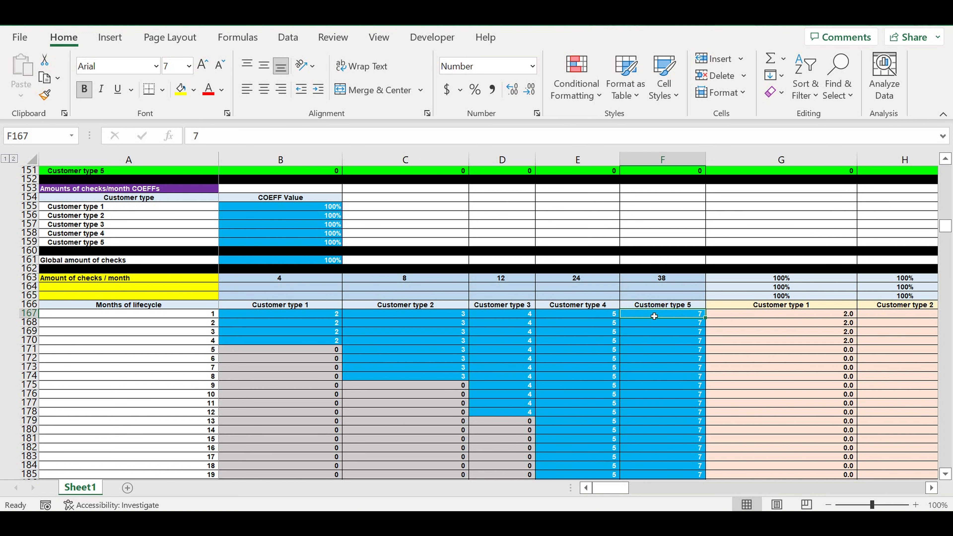
Examine the Customer type 5 checks per month across lifecycle months 1 to 38 in F167:F204
drag(698, 318, 675, 336)
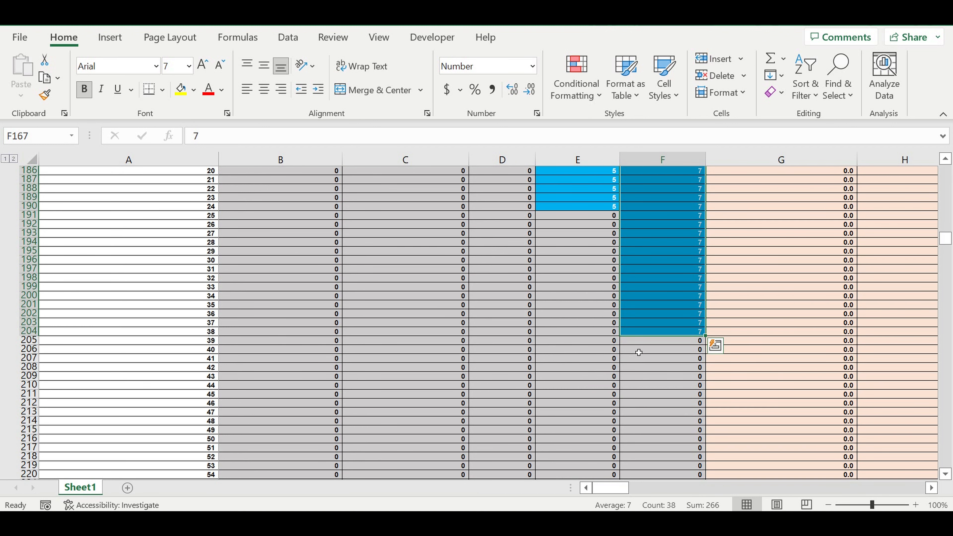
scroll(689, 323, up, 9)
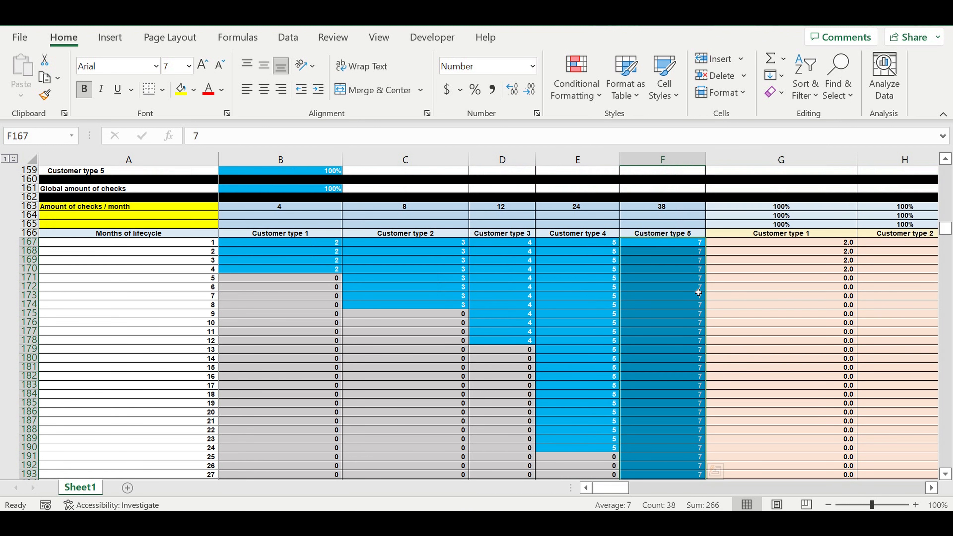
drag(685, 246, 674, 388)
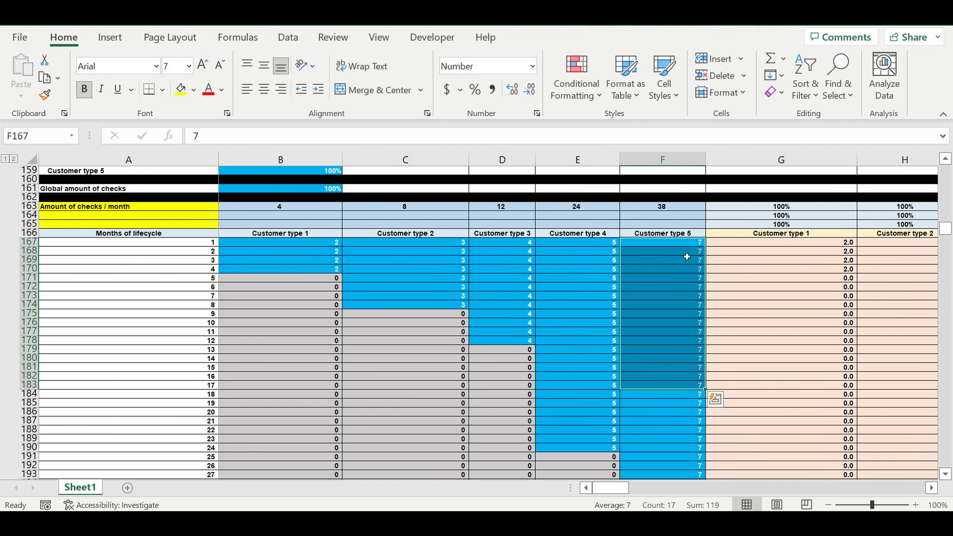
drag(679, 245, 668, 417)
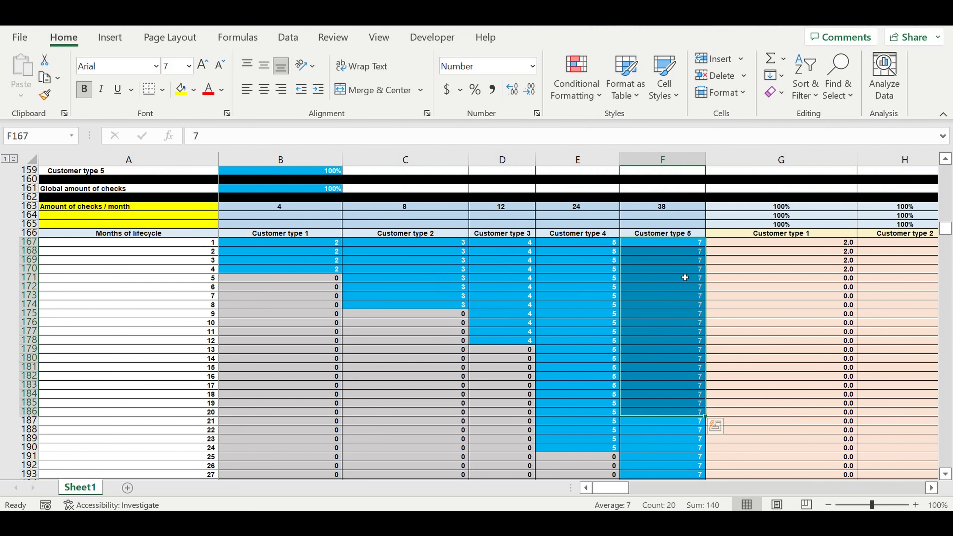
click(689, 259)
click(689, 279)
click(689, 297)
click(688, 244)
drag(688, 267, 687, 393)
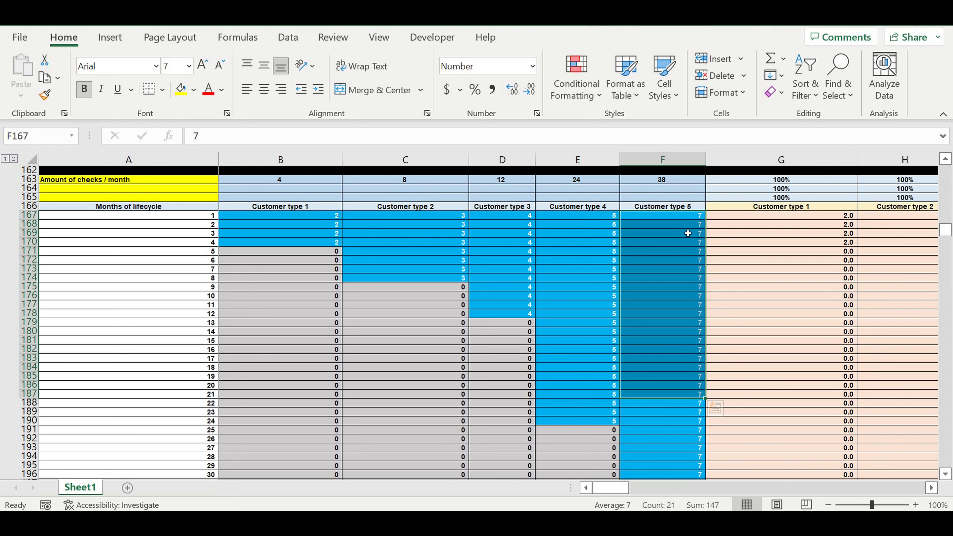
Compare Customer type 5's number of checks in lifecycle month 1, a middle month and month 38
click(690, 218)
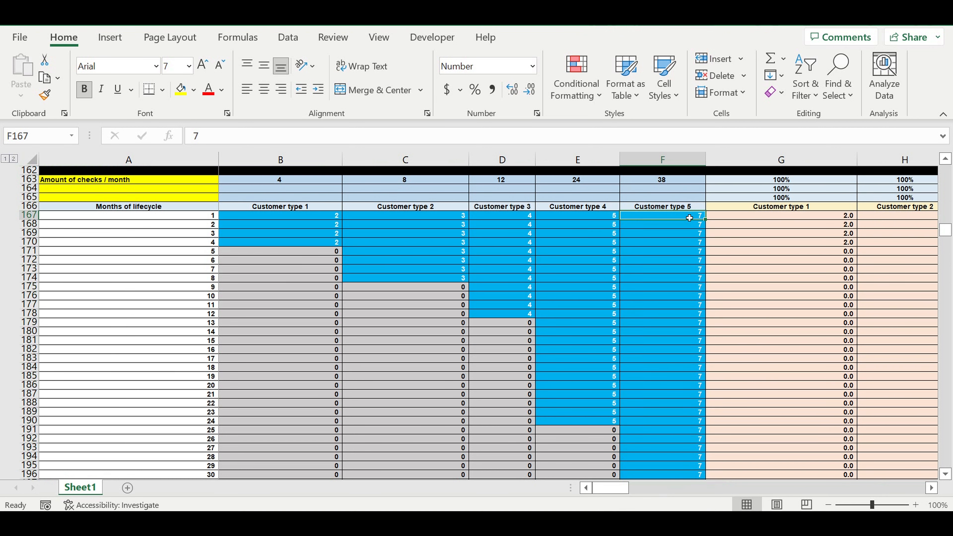
click(690, 297)
scroll(691, 331, down, 7)
click(684, 361)
scroll(685, 359, up, 10)
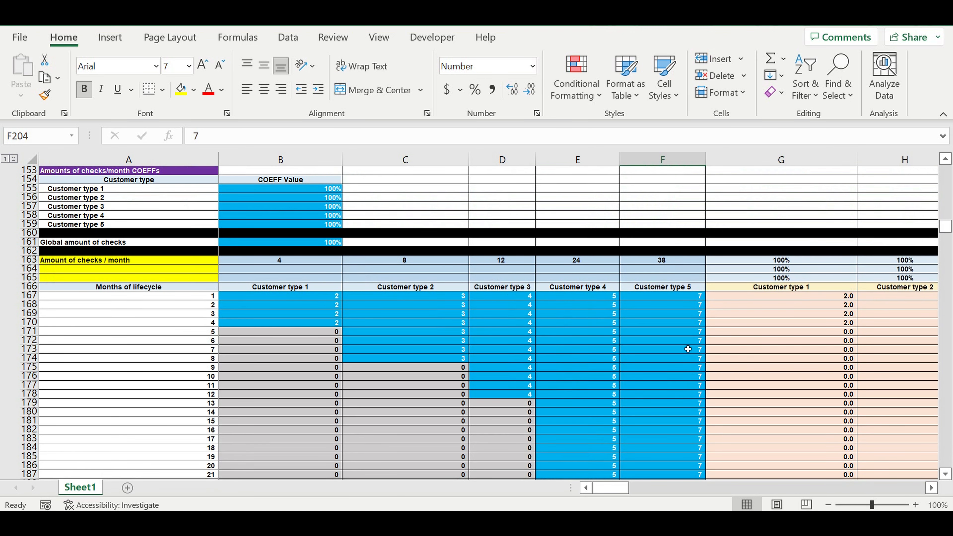
Find the ADS campaign at the start table and highlight the monthly amounts for ADS items 1 to 20
scroll(681, 348, down, 1)
scroll(632, 351, down, 15)
scroll(573, 343, down, 18)
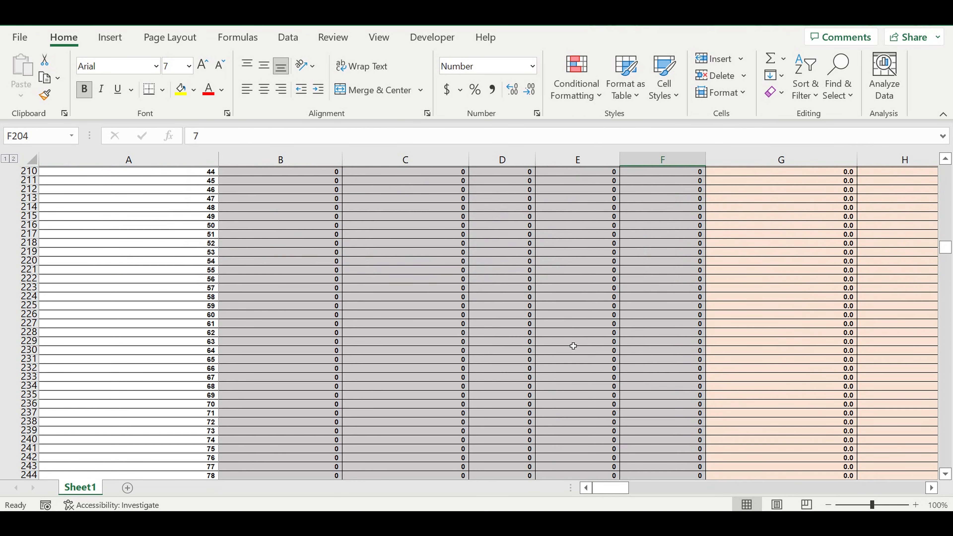
scroll(577, 341, down, 20)
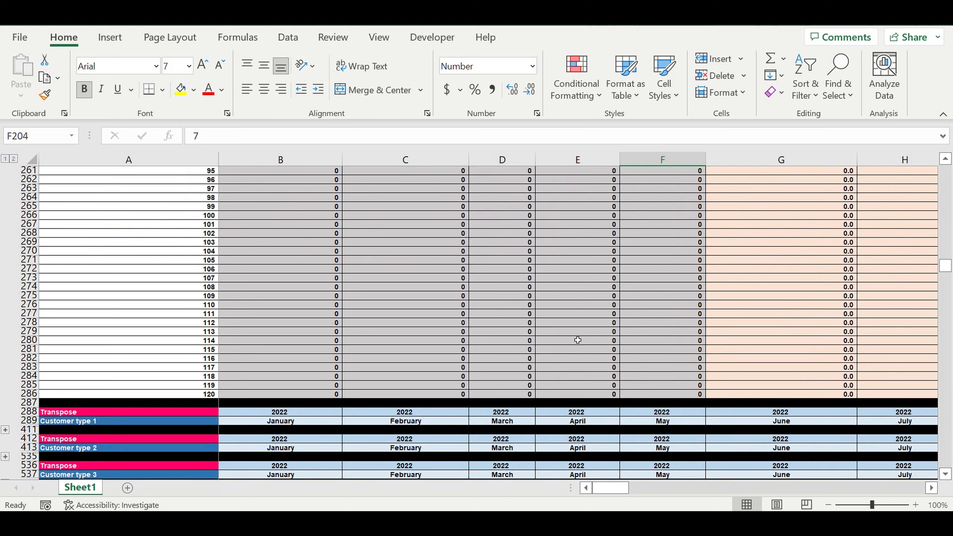
scroll(578, 343, down, 12)
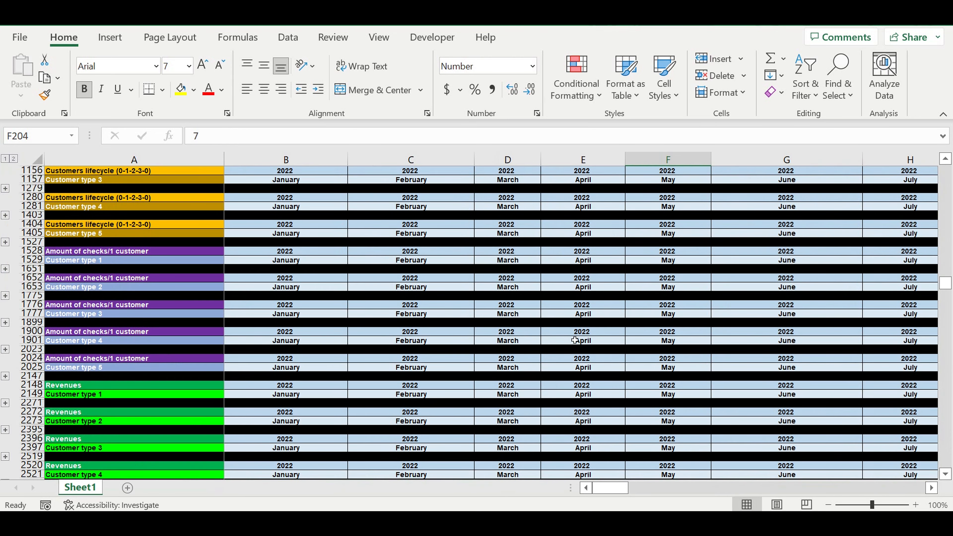
scroll(576, 329, down, 8)
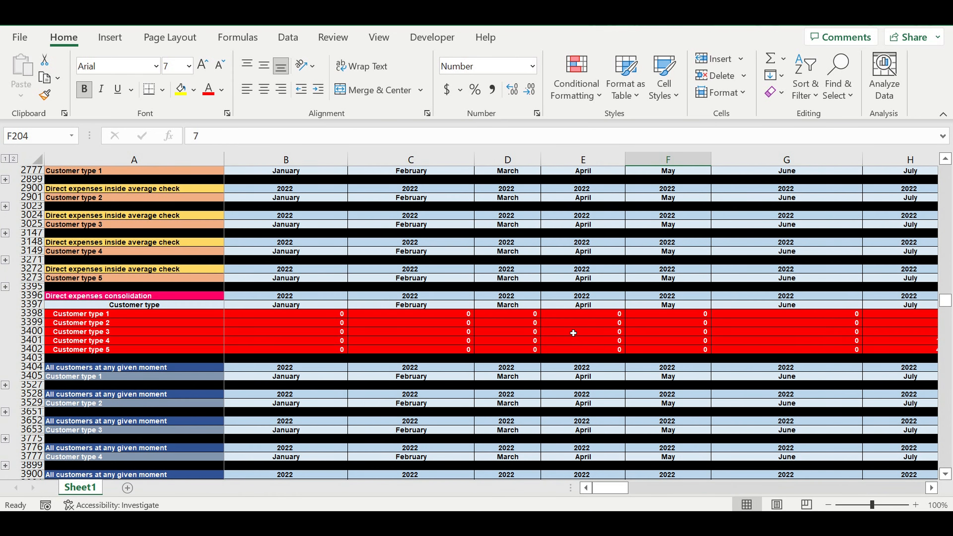
scroll(574, 333, down, 14)
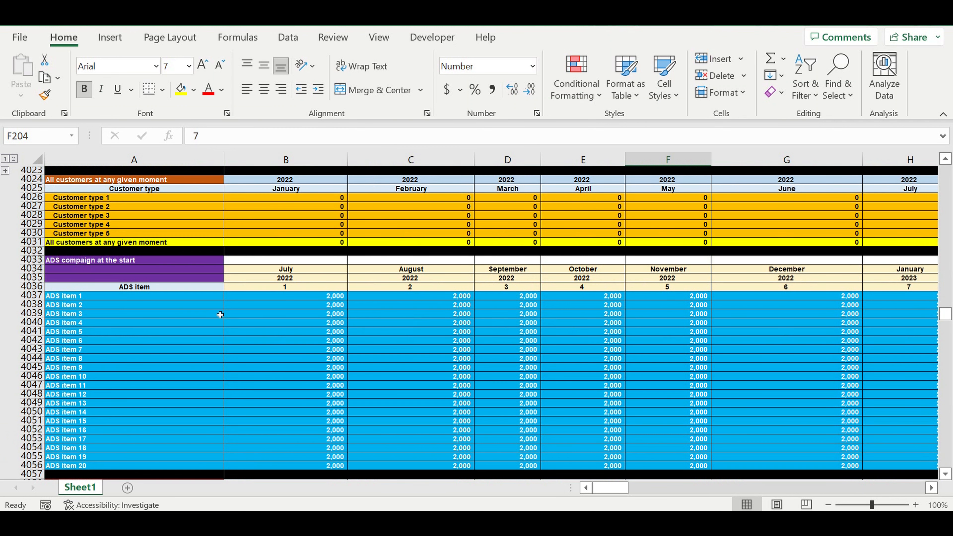
drag(198, 299, 487, 493)
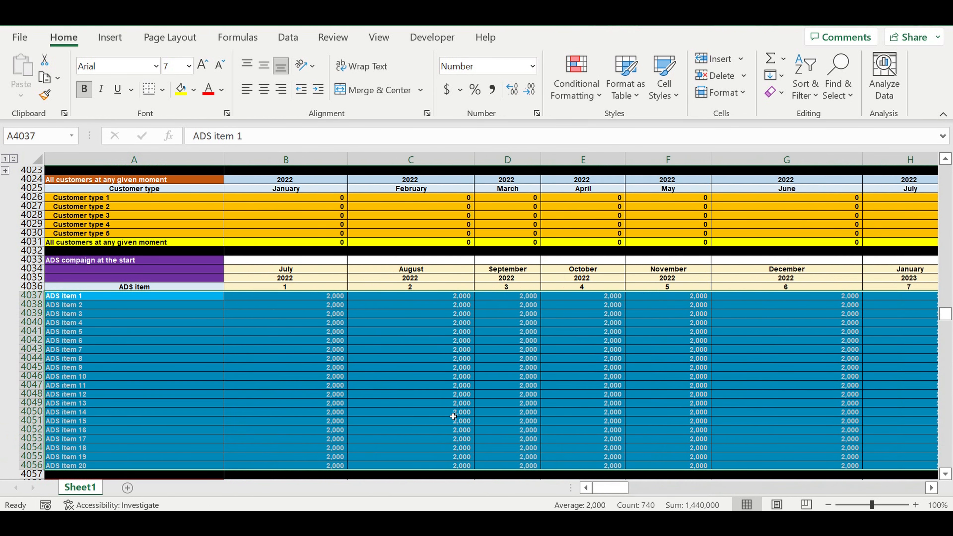
Examine the Sources of customers table, its Cost of customer heading and the source names from YouTube to Source 5
scroll(454, 414, down, 7)
scroll(454, 414, down, 7)
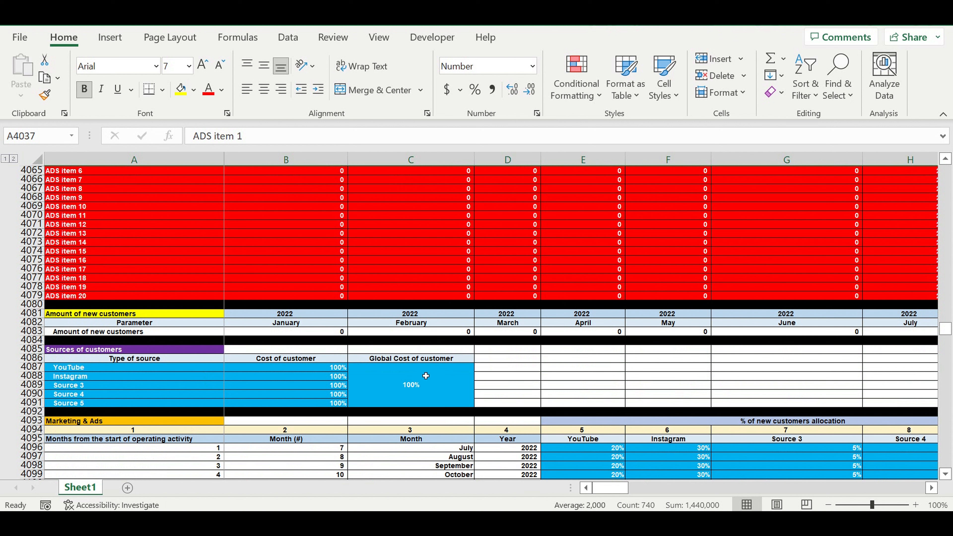
click(320, 359)
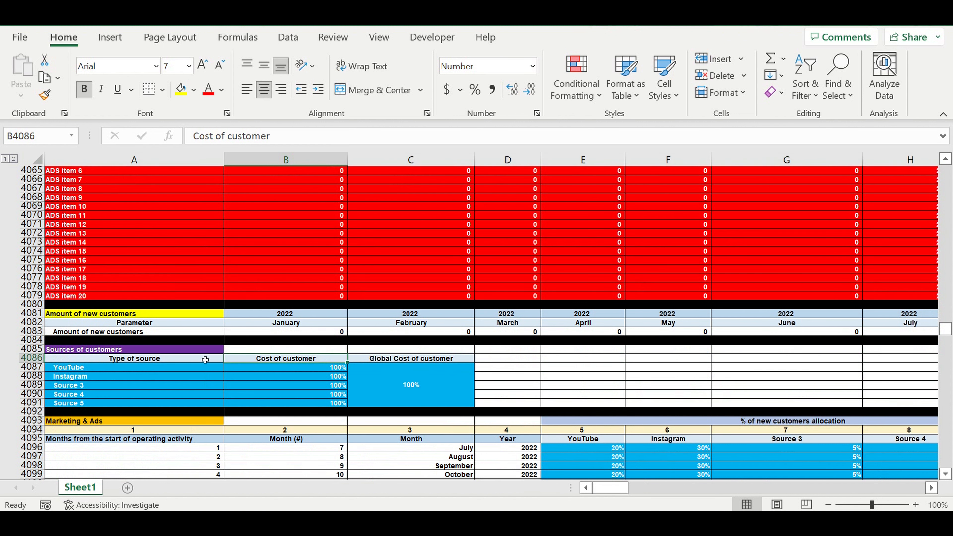
drag(77, 370, 106, 396)
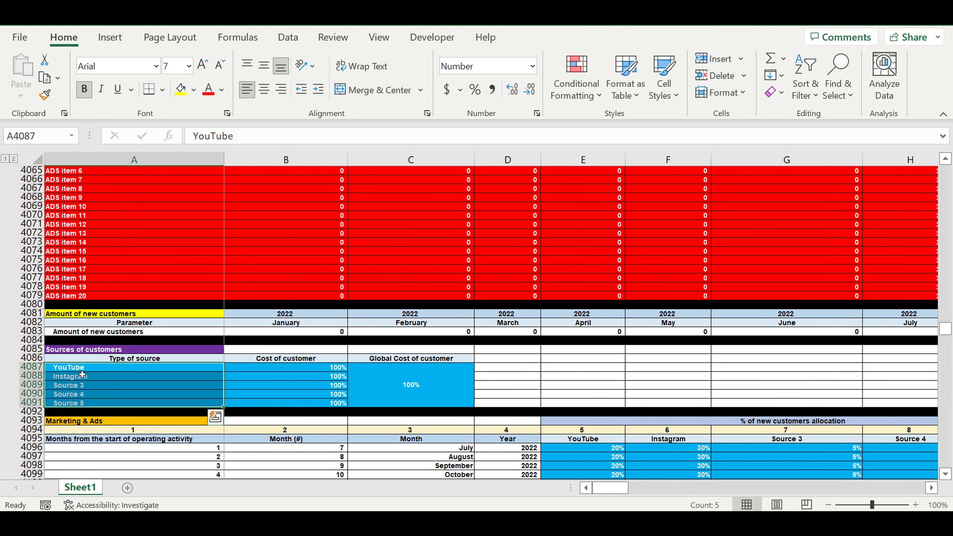
Review the first month's % of new customers allocation in the Marketing & Ads table, from YouTube through the total allocated
scroll(722, 413, down, 3)
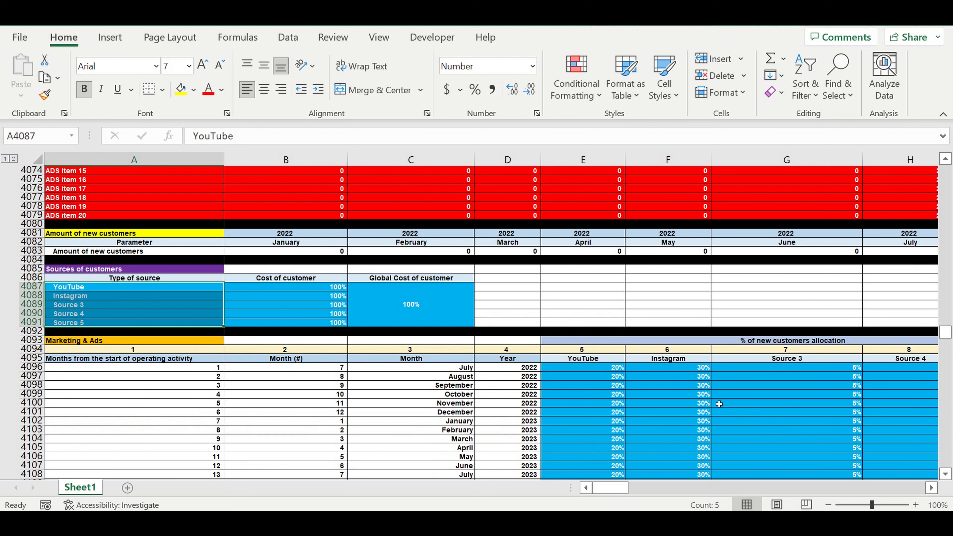
drag(443, 367, 491, 475)
drag(465, 371, 499, 507)
drag(609, 236, 334, 235)
click(585, 488)
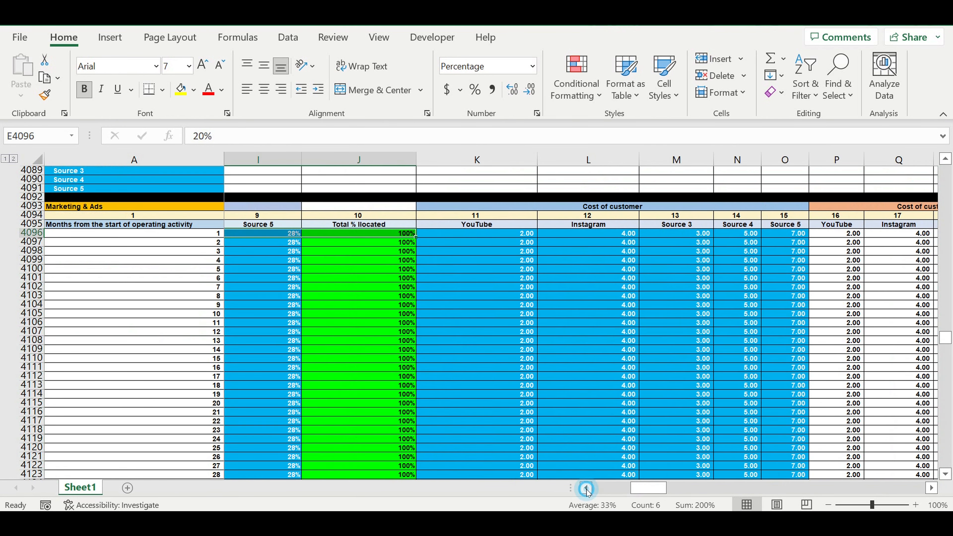
click(586, 488)
click(585, 488)
click(585, 488)
click(585, 488)
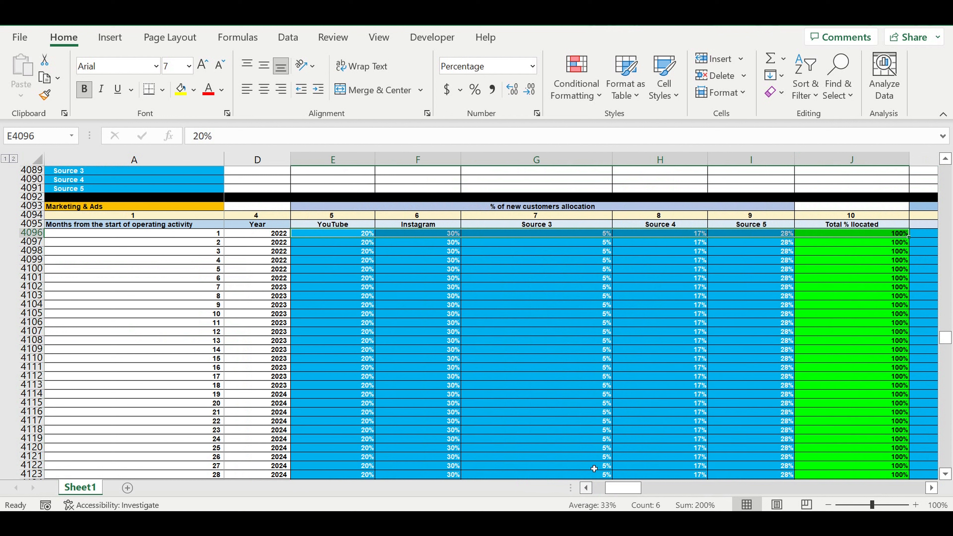
Highlight the five source headings and examine their allocation percentages over successive months in the Marketing & Ads table
drag(352, 227, 758, 231)
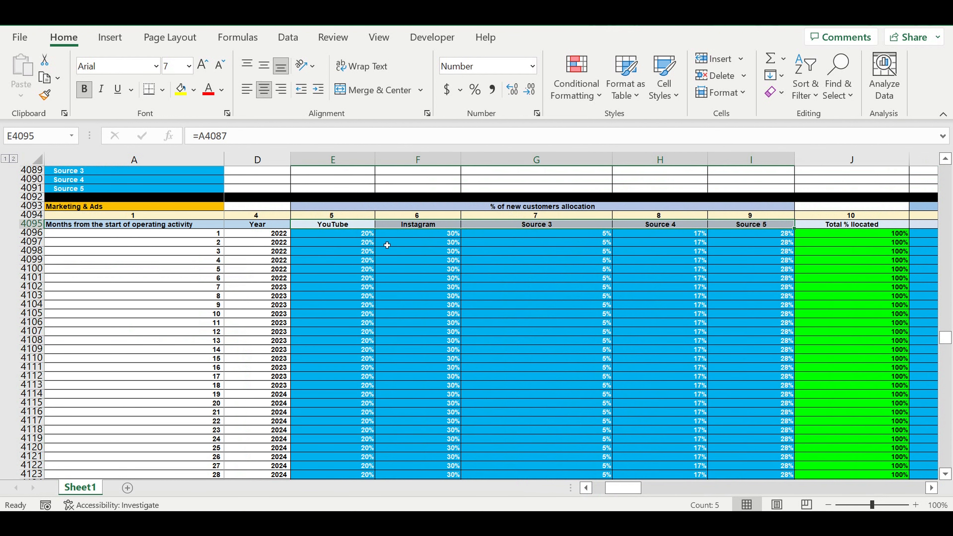
drag(357, 235, 732, 393)
scroll(725, 374, down, 3)
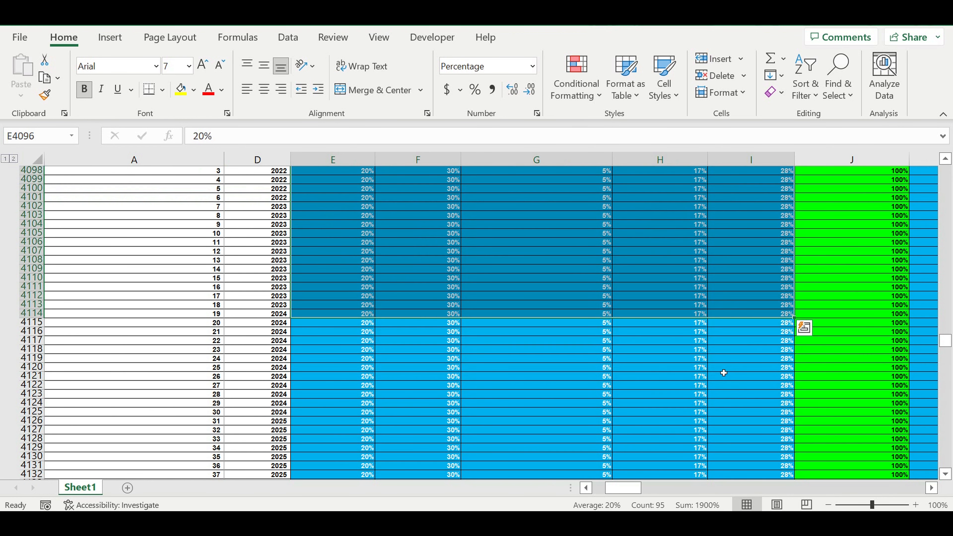
scroll(724, 372, down, 2)
drag(354, 262, 736, 439)
scroll(697, 386, up, 2)
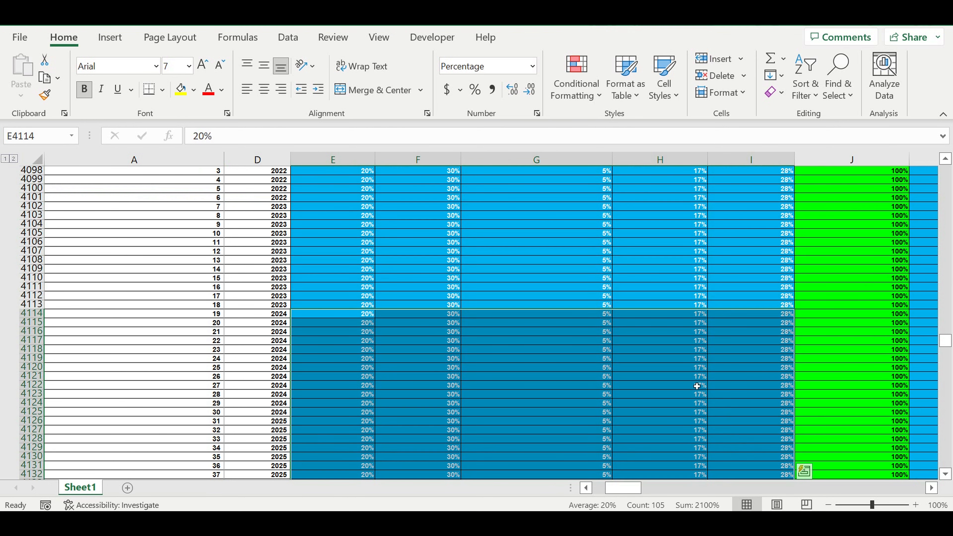
scroll(697, 386, up, 2)
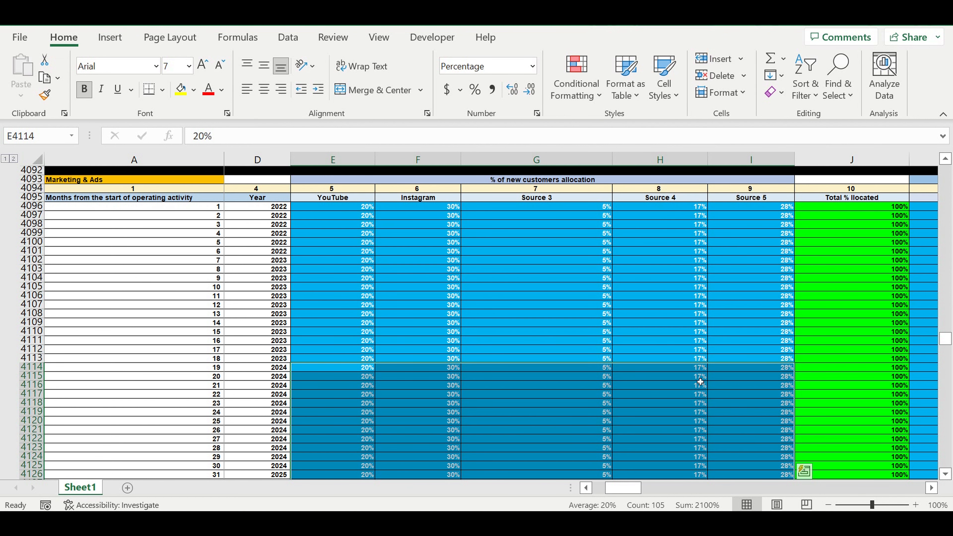
scroll(700, 381, down, 3)
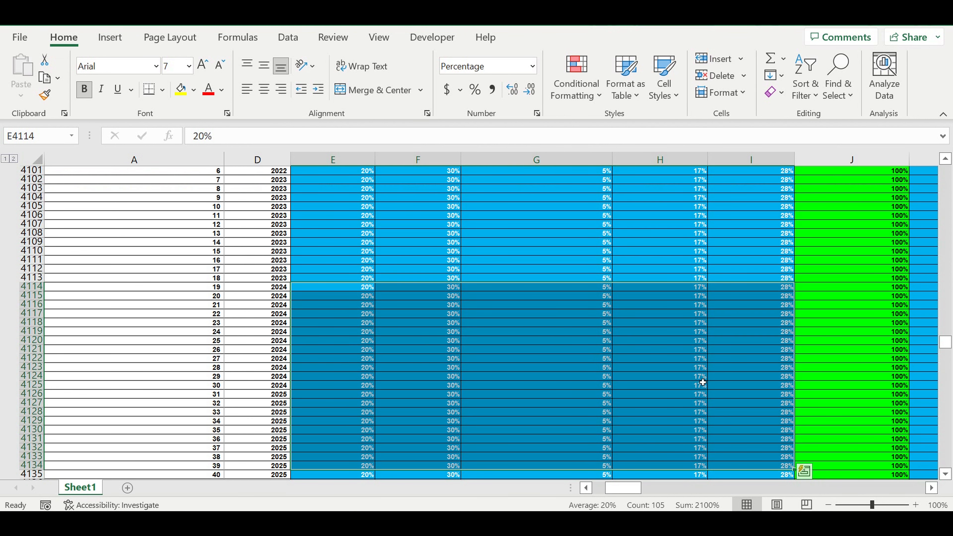
scroll(703, 383, up, 6)
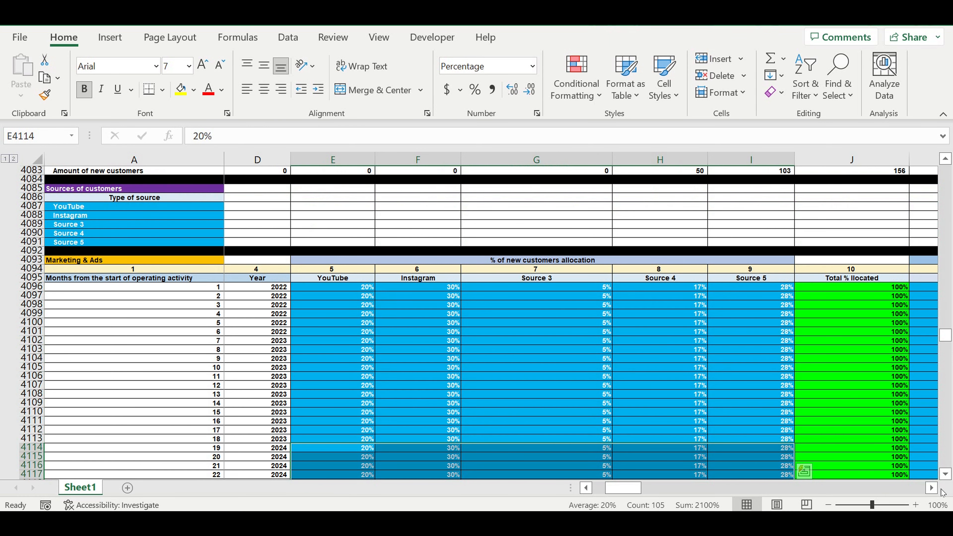
Bring up the Cost of customer section of Marketing & Ads and highlight the monthly costs for all five sources
click(932, 488)
click(932, 488)
click(932, 489)
click(933, 489)
click(933, 489)
click(933, 489)
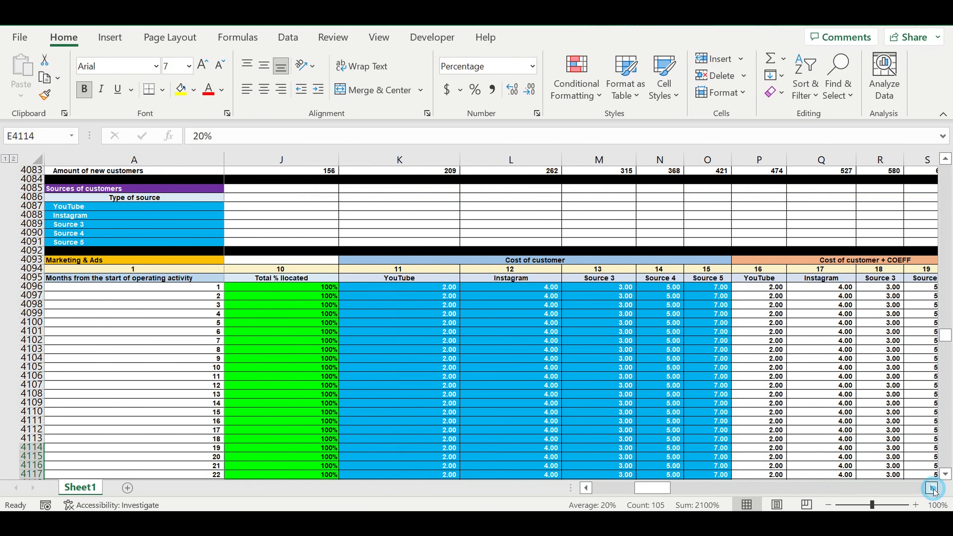
click(933, 489)
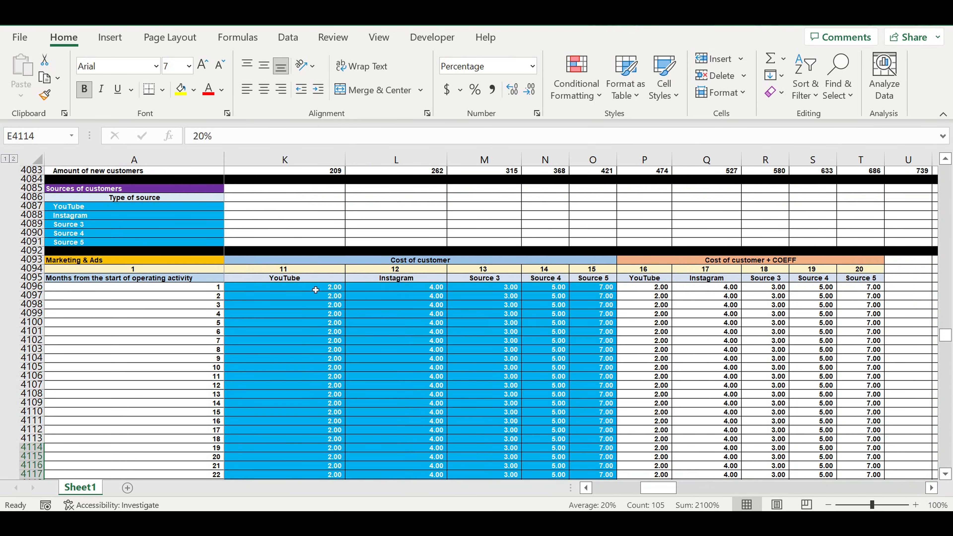
drag(315, 290, 584, 438)
Inspect the Cost of customer headings for YouTube, Instagram and Sources 3 to 5, and their costs from month 7 to 77
click(288, 280)
click(413, 280)
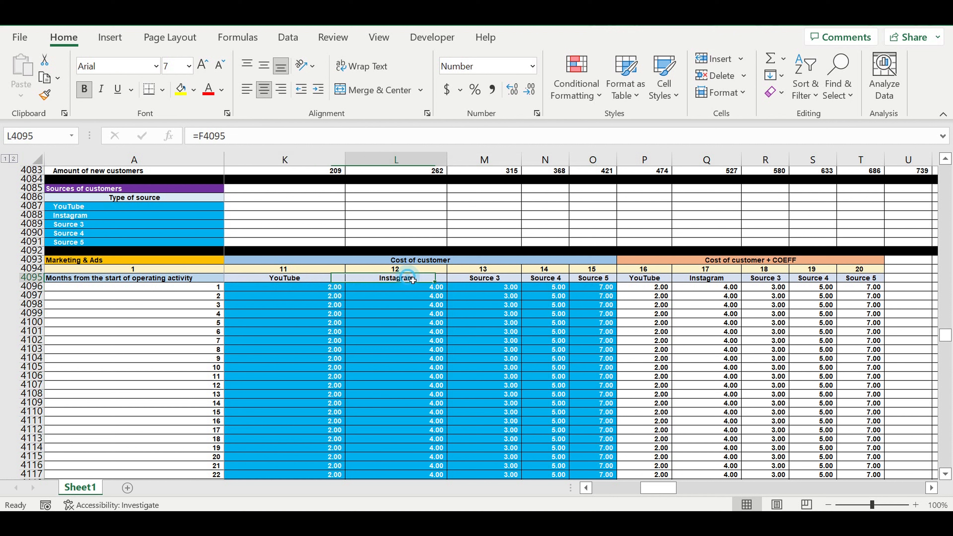
click(479, 278)
click(546, 278)
click(585, 278)
drag(292, 346, 599, 409)
scroll(650, 484, down, 4)
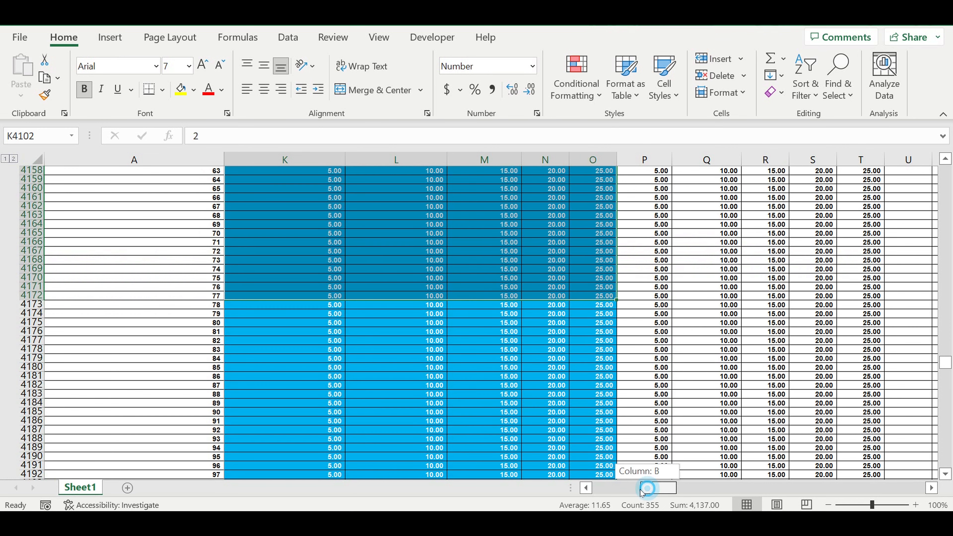
Find the Direct payroll table and highlight the position names from Direct Position 1 to Direct Position 15
drag(544, 494, 542, 491)
scroll(521, 396, down, 1)
scroll(521, 394, down, 11)
scroll(525, 387, down, 12)
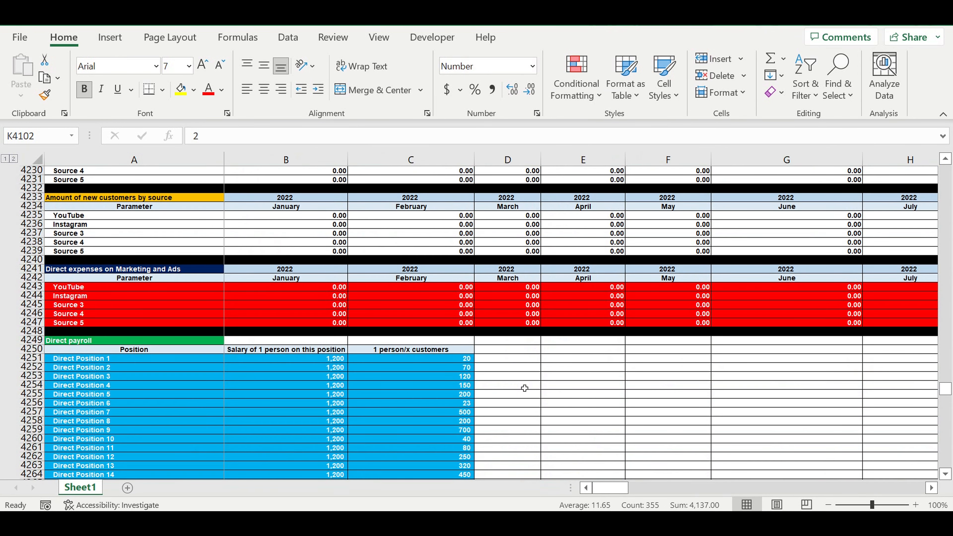
scroll(525, 388, down, 3)
drag(135, 278, 135, 403)
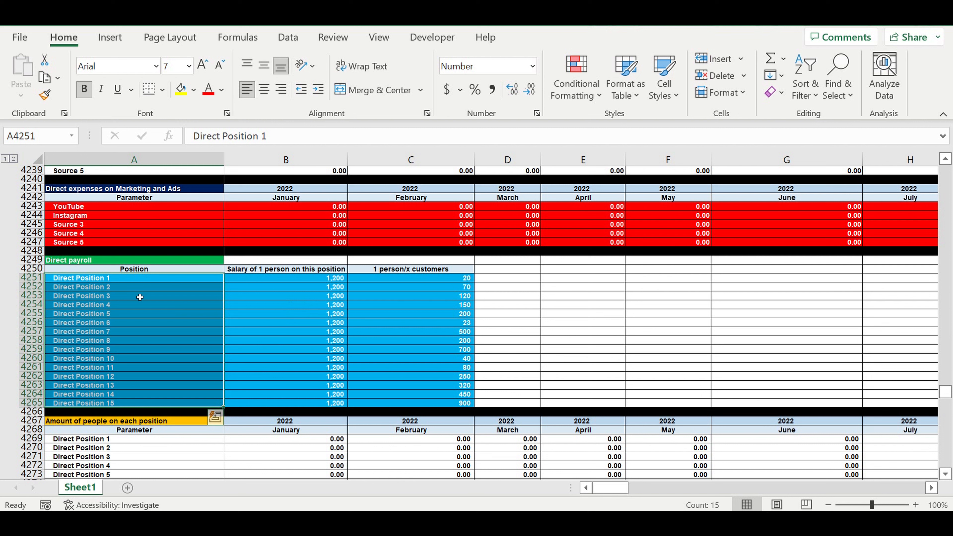
Inspect Direct Position 1's name, salary of 1 person and 1 person/x customers values in the Direct payroll table
click(141, 280)
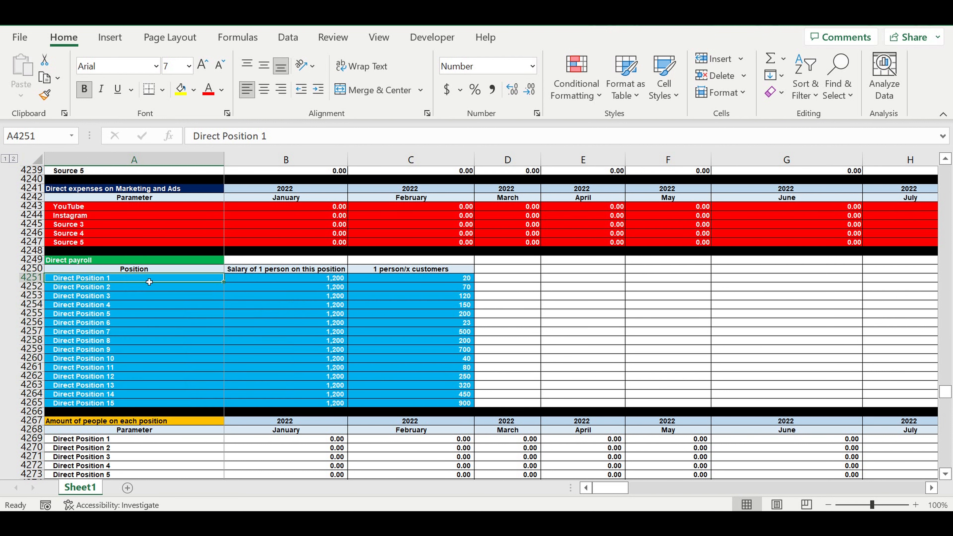
click(318, 280)
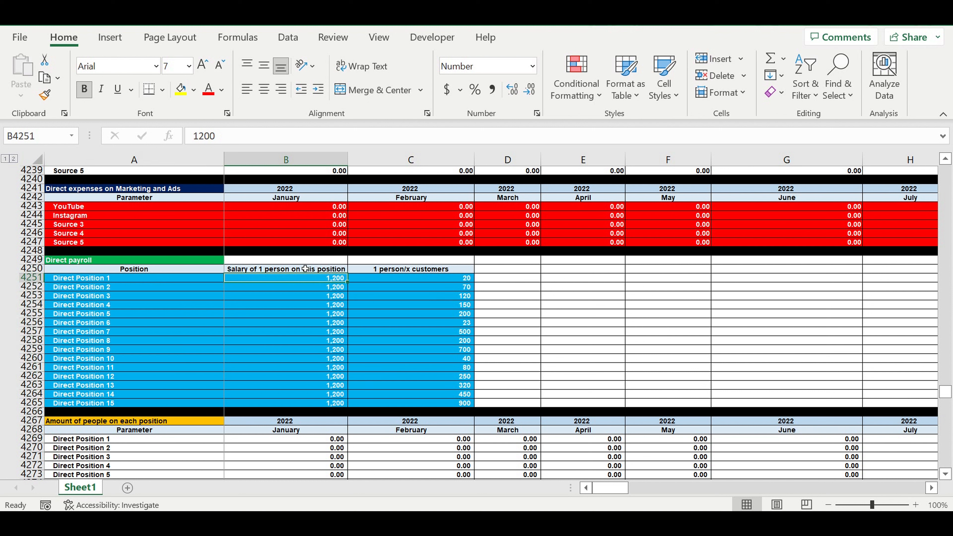
click(393, 282)
click(79, 281)
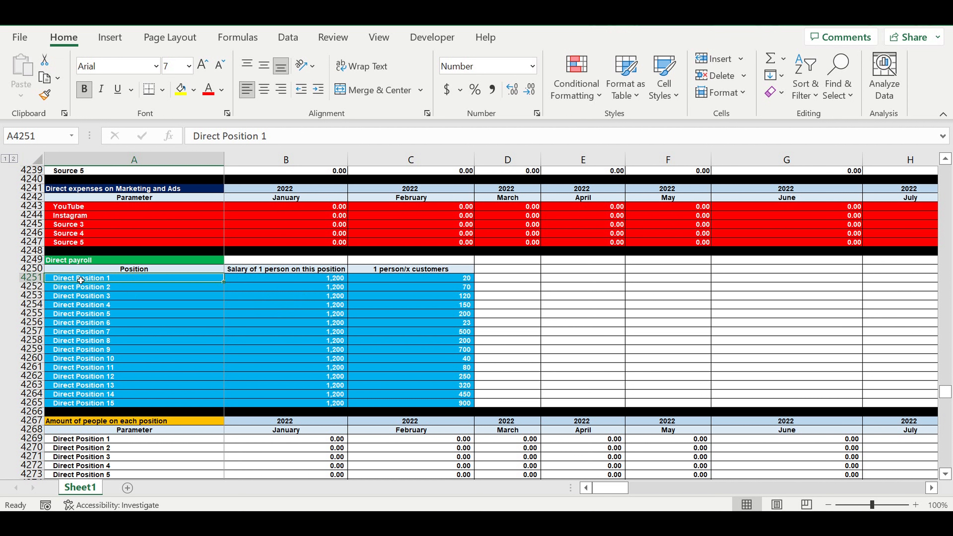
click(327, 281)
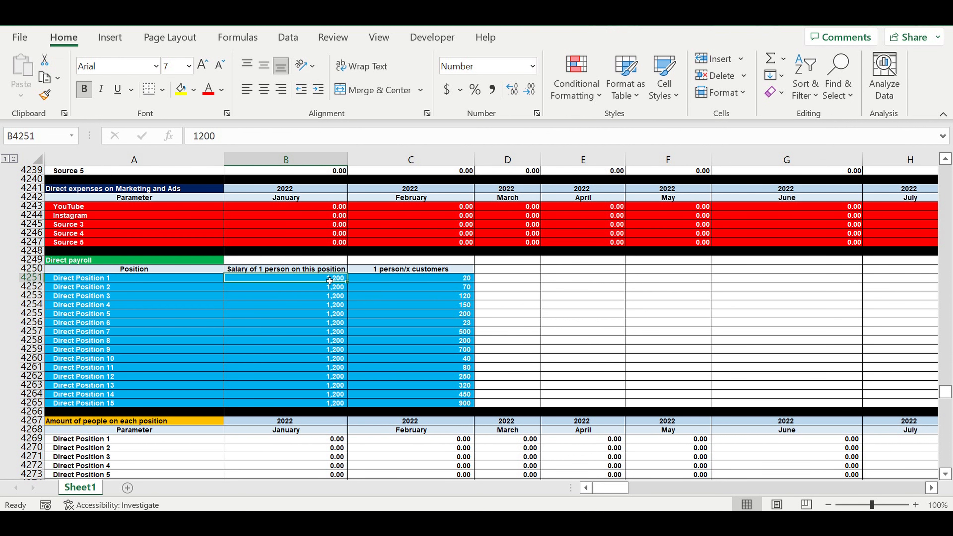
Find the Stable payroll table and highlight its positions with their salaries and amounts of people
scroll(469, 341, down, 11)
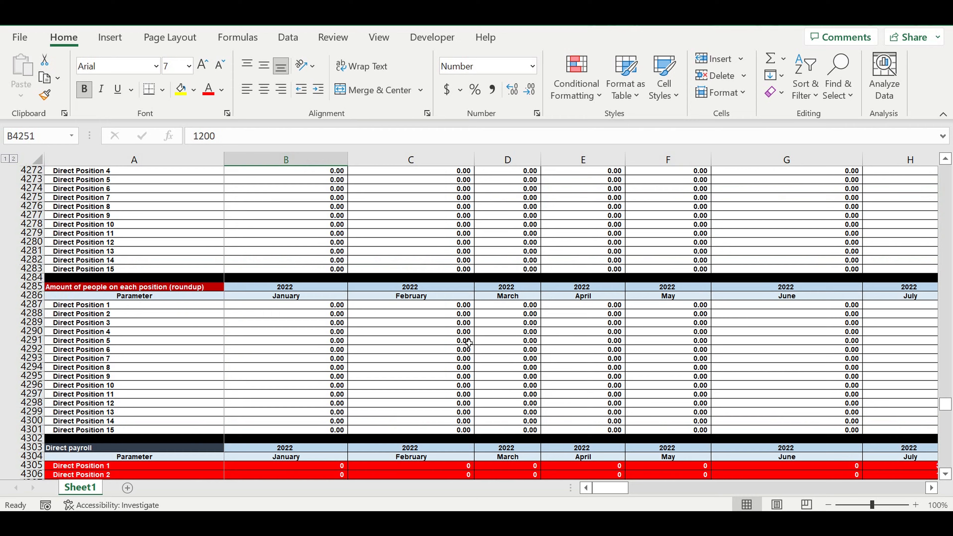
scroll(469, 341, down, 13)
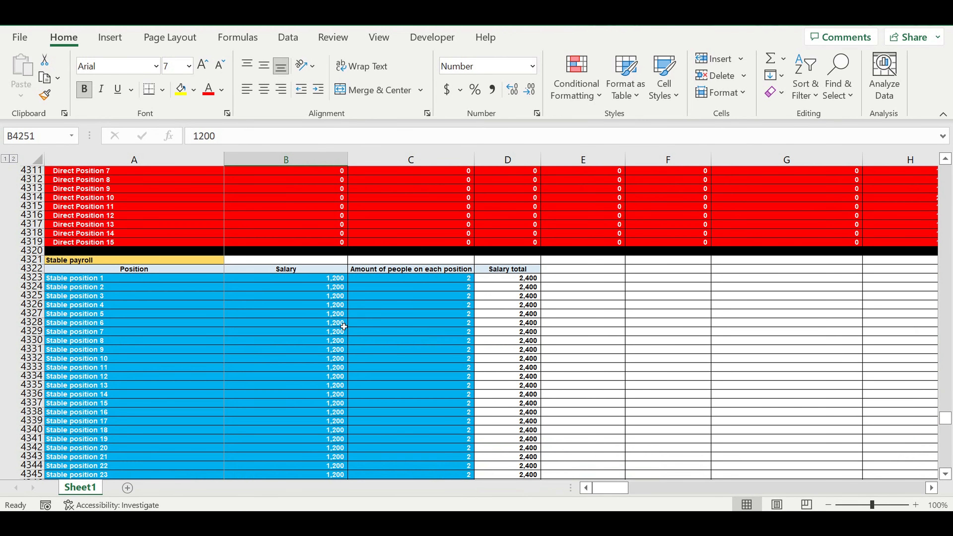
scroll(344, 327, down, 1)
drag(160, 255, 419, 469)
click(412, 367)
Find the Direct expenses per 1 customer table and highlight items 1 to 15 with their $/customer/month and ON/OFF values
scroll(413, 367, down, 16)
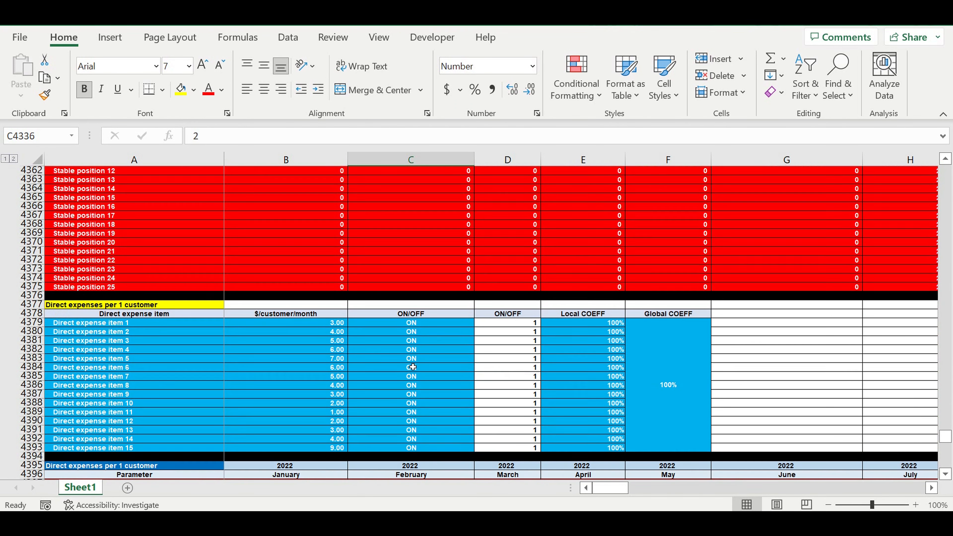
scroll(413, 367, down, 2)
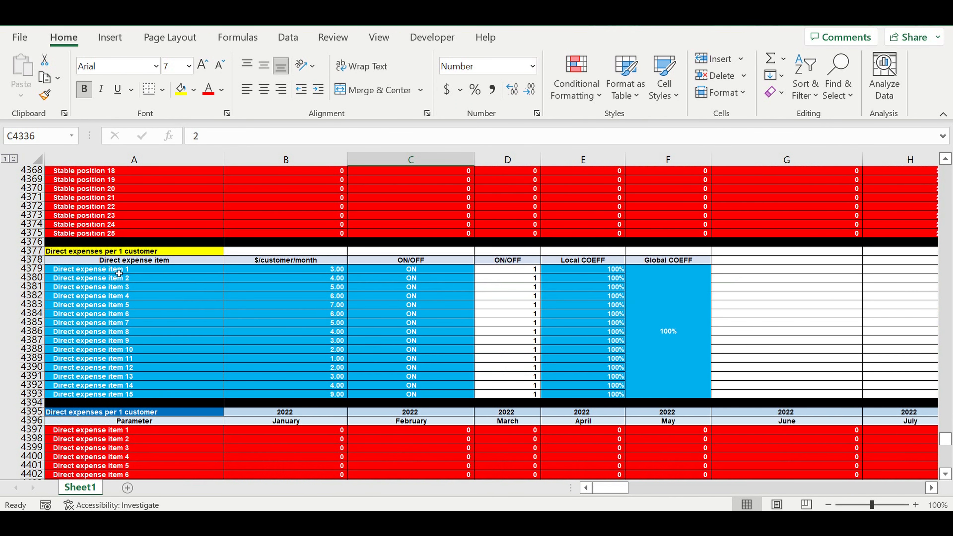
drag(115, 273, 445, 393)
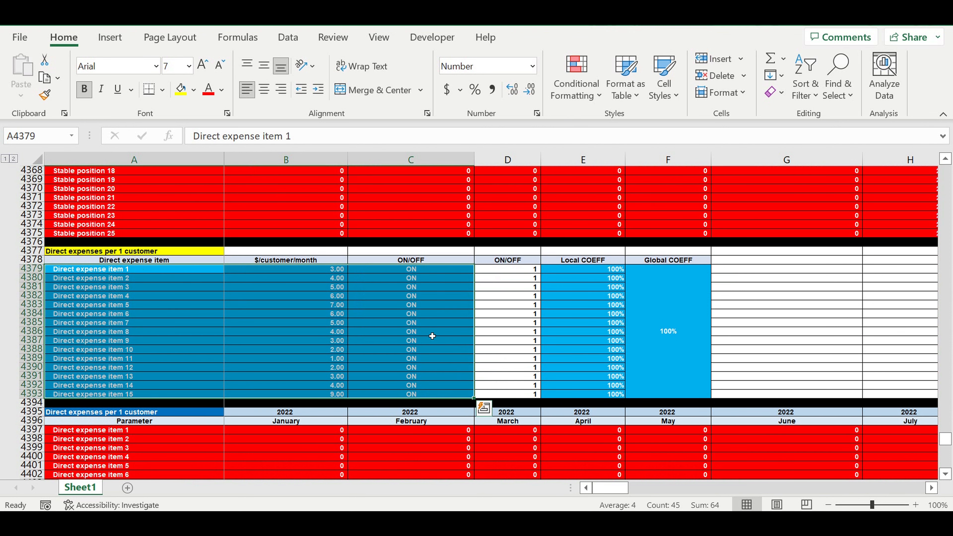
Find the Fixed expenses table and highlight Fixed cost items 1 to 10 across the months of the typical year
scroll(433, 338, down, 10)
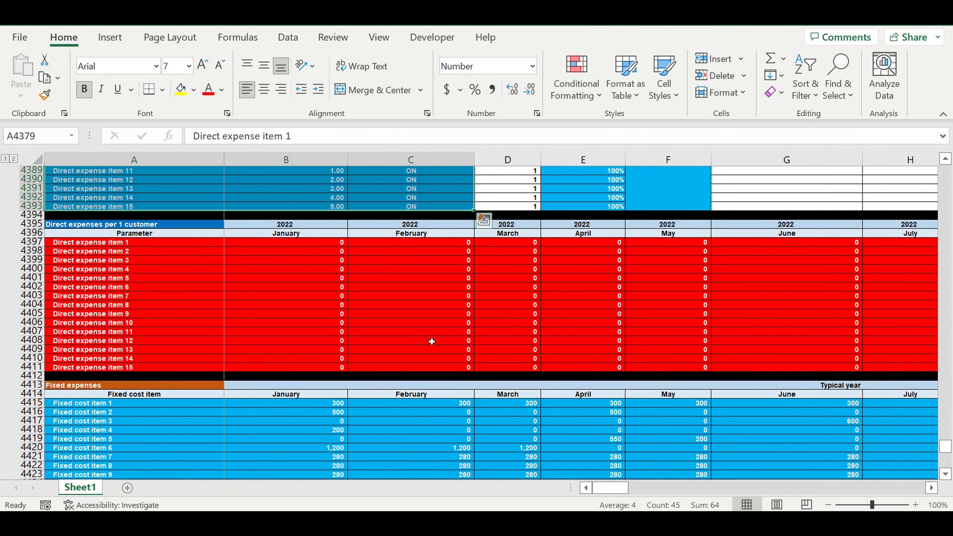
scroll(395, 321, down, 3)
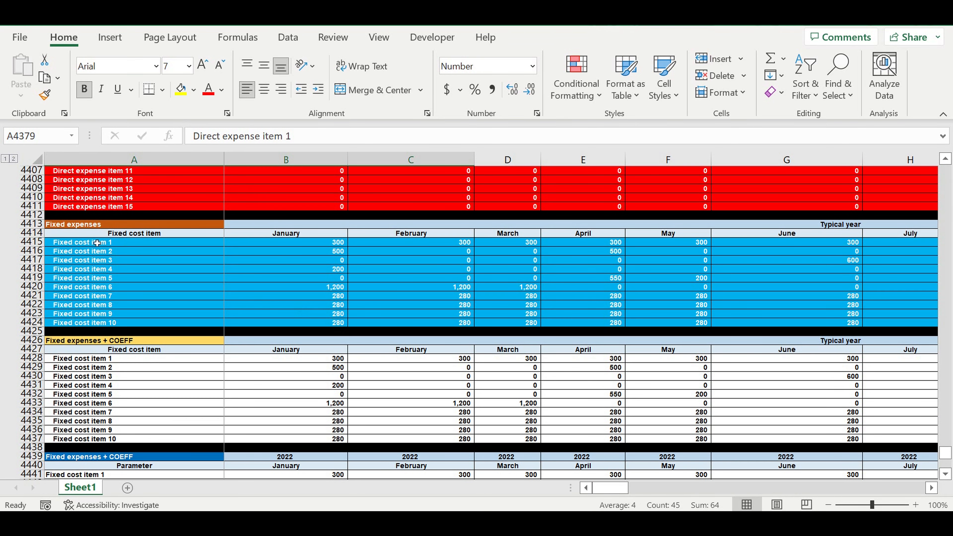
drag(109, 244, 875, 333)
drag(635, 487, 609, 488)
Find the Revenues consolidation table and highlight the rows for Customer types 1 to 5 and the July 2022 heading
drag(945, 453, 946, 280)
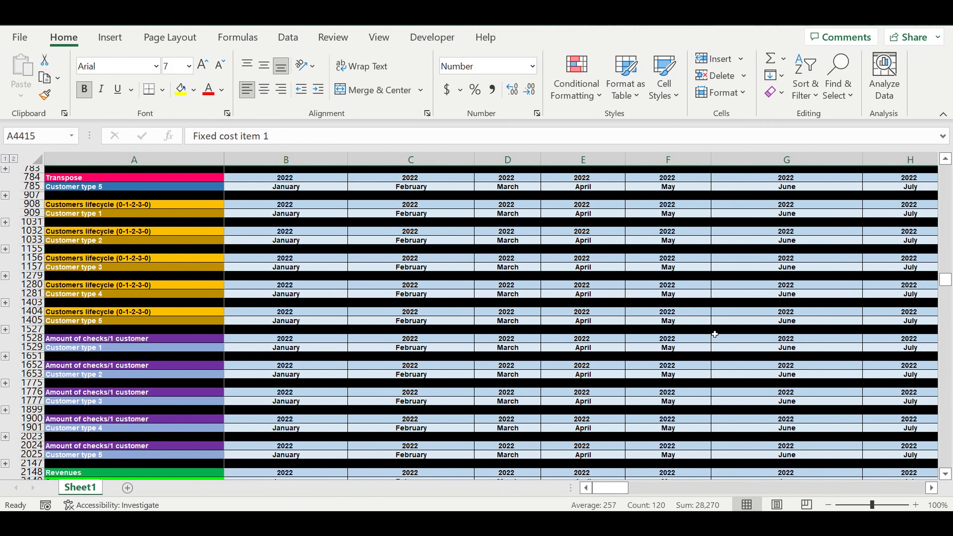
scroll(713, 336, down, 13)
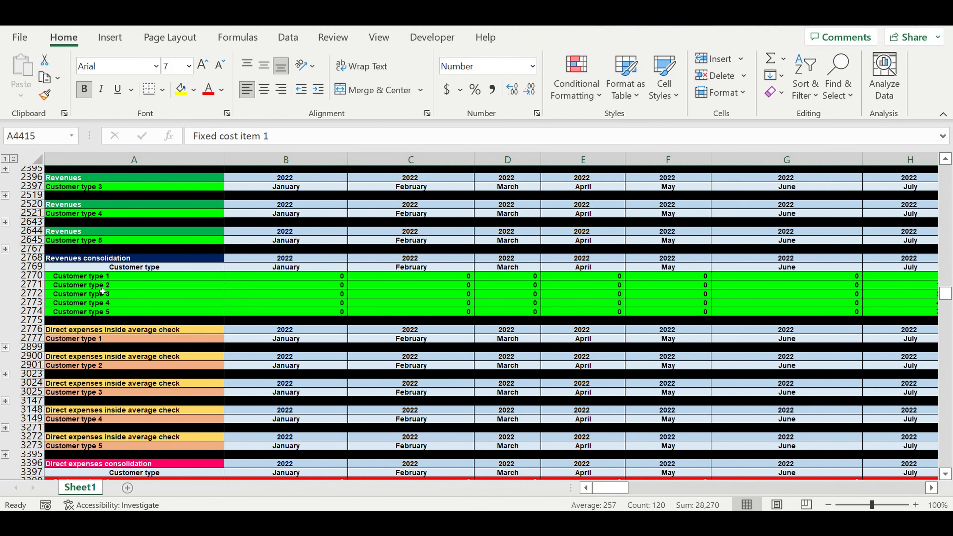
drag(27, 276, 25, 313)
drag(25, 312, 25, 313)
drag(909, 258, 910, 267)
Return to the Costomers types table and highlight the Average check ($) values of all five customer types
scroll(423, 318, up, 20)
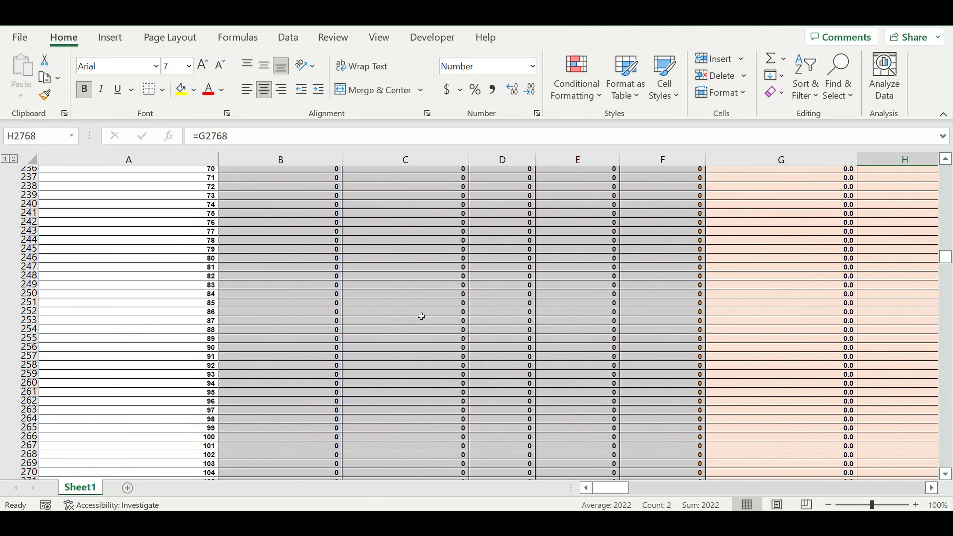
scroll(423, 318, up, 20)
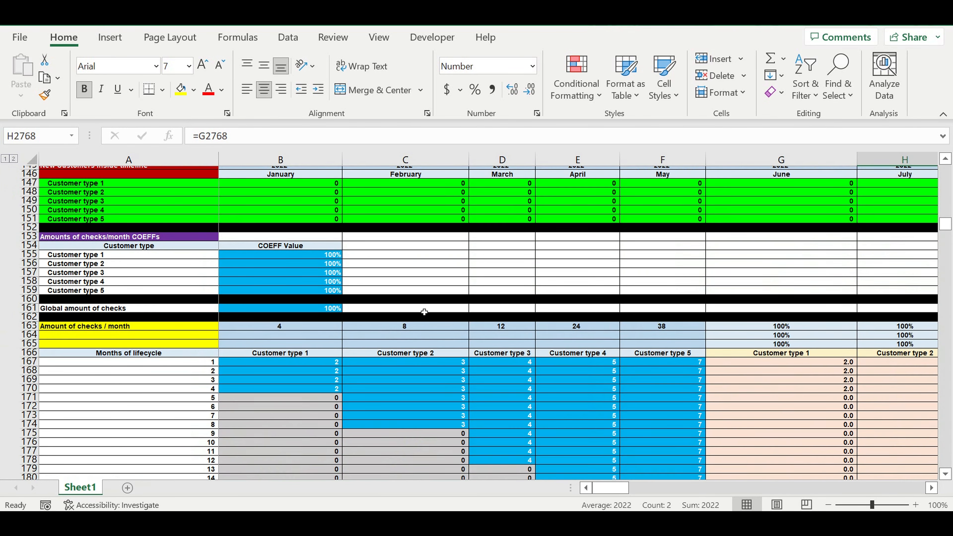
scroll(425, 312, up, 9)
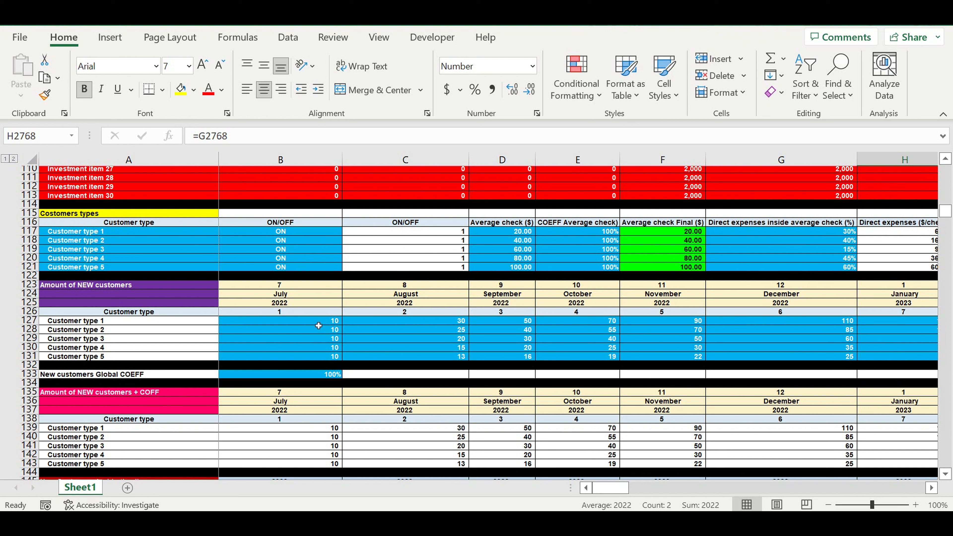
drag(502, 231, 503, 267)
Highlight the Customer lifecycle (months) values of all five customer types in the Costomers types table
click(932, 488)
click(932, 488)
click(931, 488)
click(932, 489)
click(932, 488)
click(932, 488)
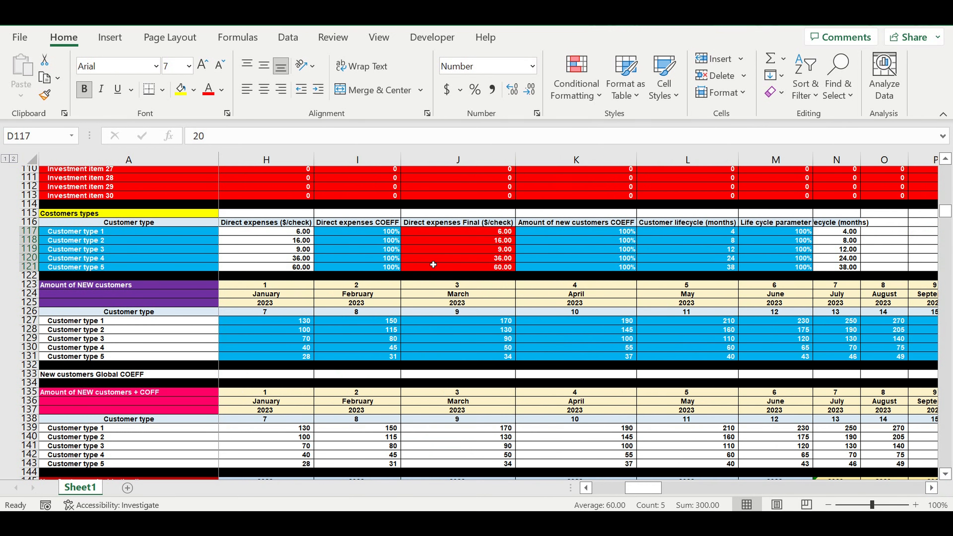
drag(715, 231, 713, 267)
click(732, 348)
Inspect the Amount of checks / month values of Customer types 1, 2 and 3 over their first lifecycle months
scroll(733, 349, down, 14)
drag(643, 488, 611, 488)
drag(319, 304, 341, 331)
drag(453, 305, 454, 365)
drag(509, 305, 511, 366)
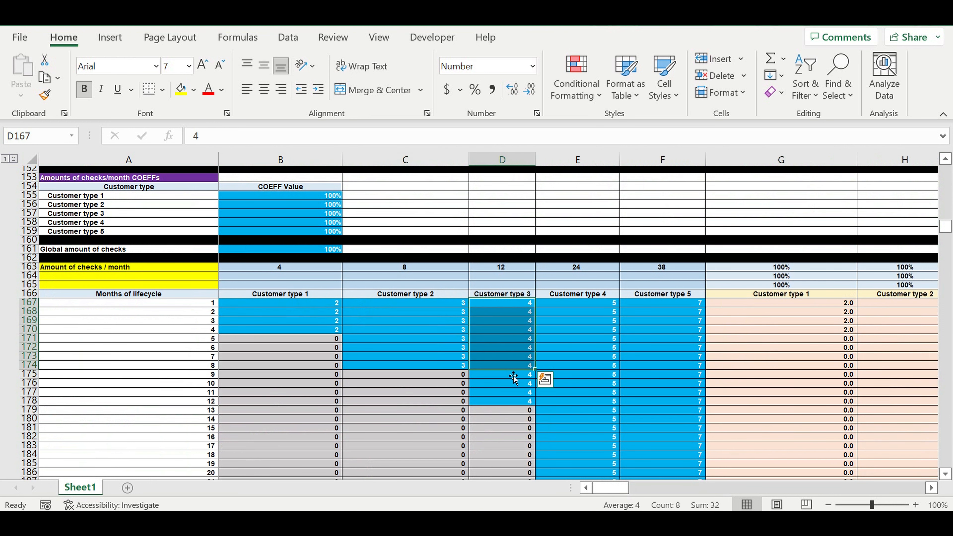
click(517, 340)
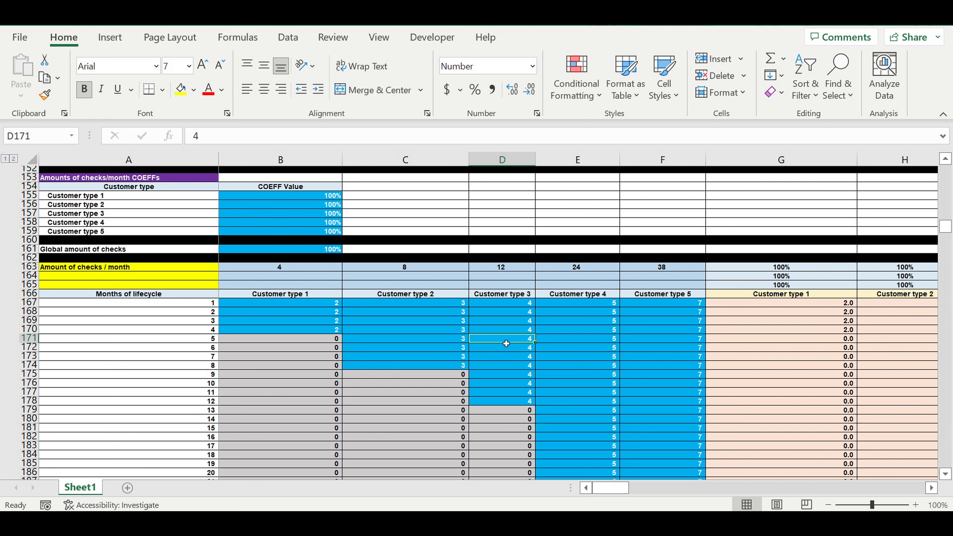
click(502, 357)
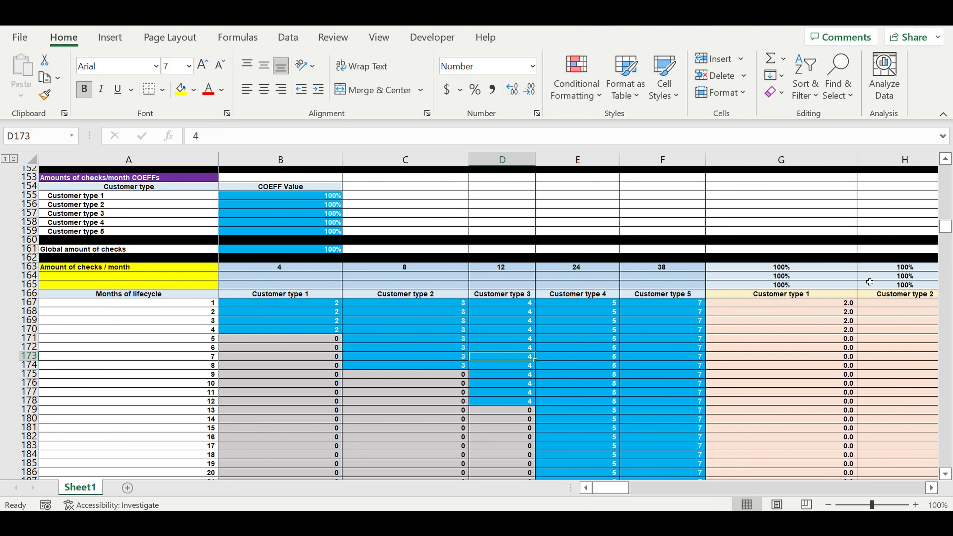
Enter the section title "Customers and types of payments" in cell A4465, below the last Fixed expenses table
scroll(908, 267, down, 4)
drag(946, 238, 951, 506)
scroll(531, 349, down, 4)
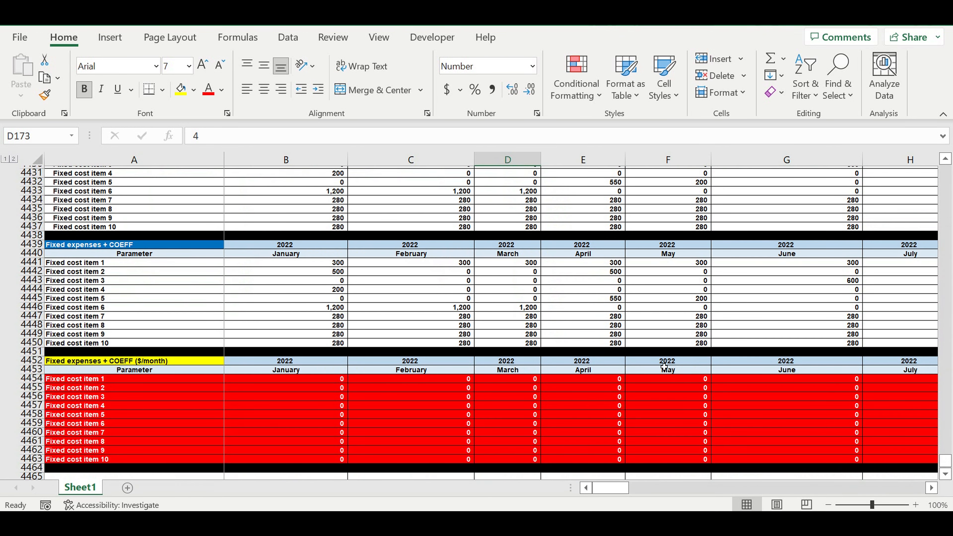
click(138, 379)
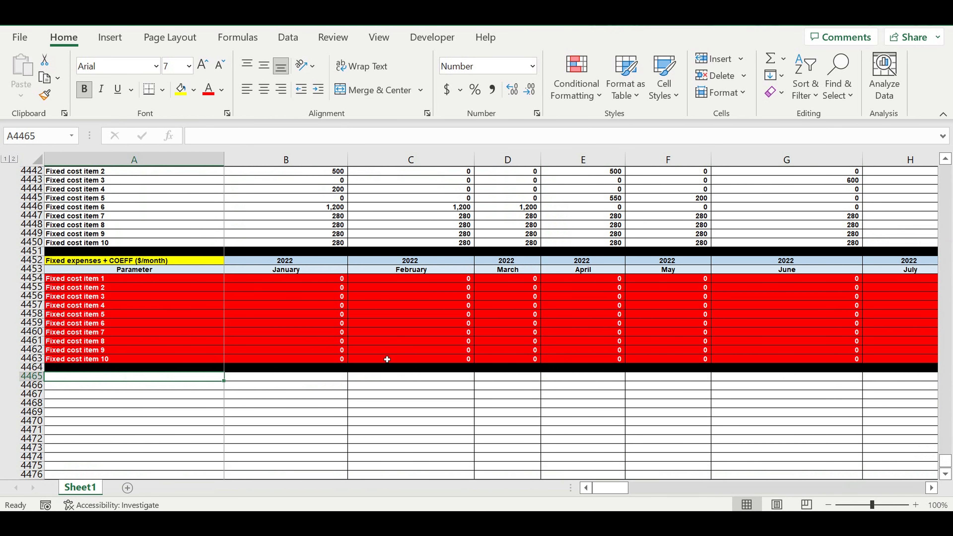
text(Cu)
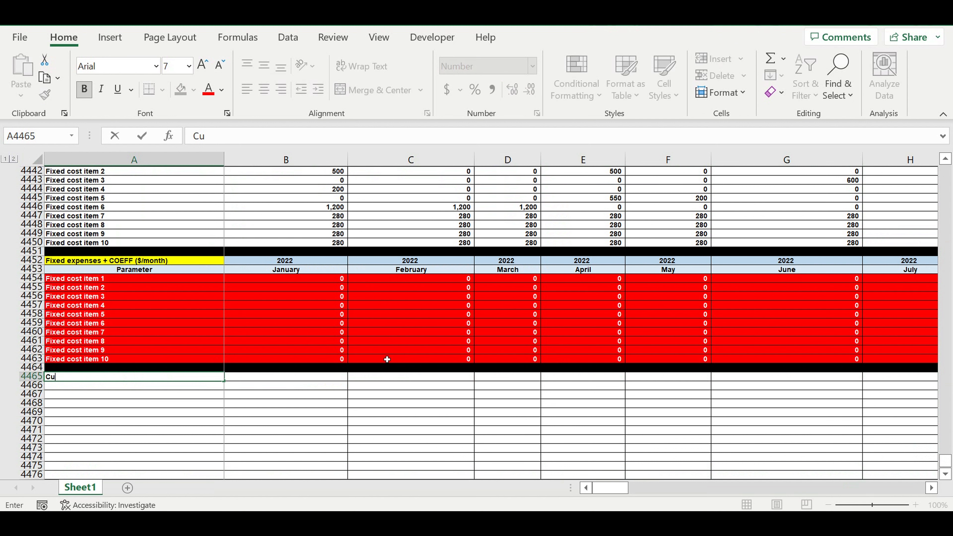
text(stomers and typ)
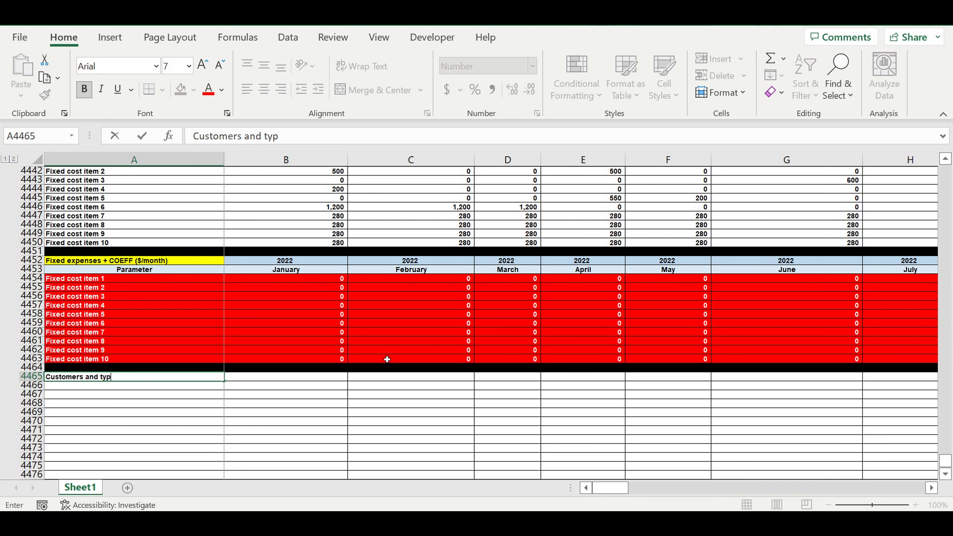
text(es of payment)
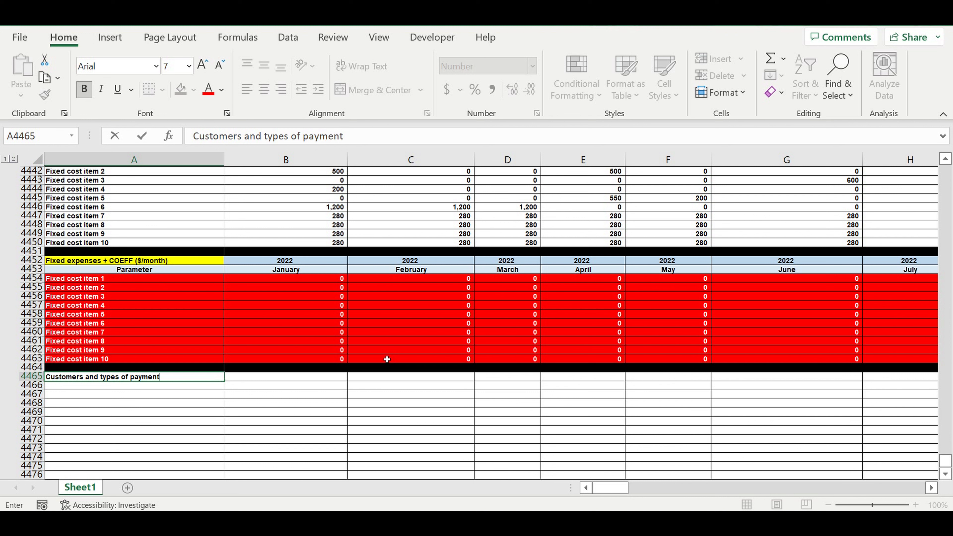
click(162, 401)
click(175, 376)
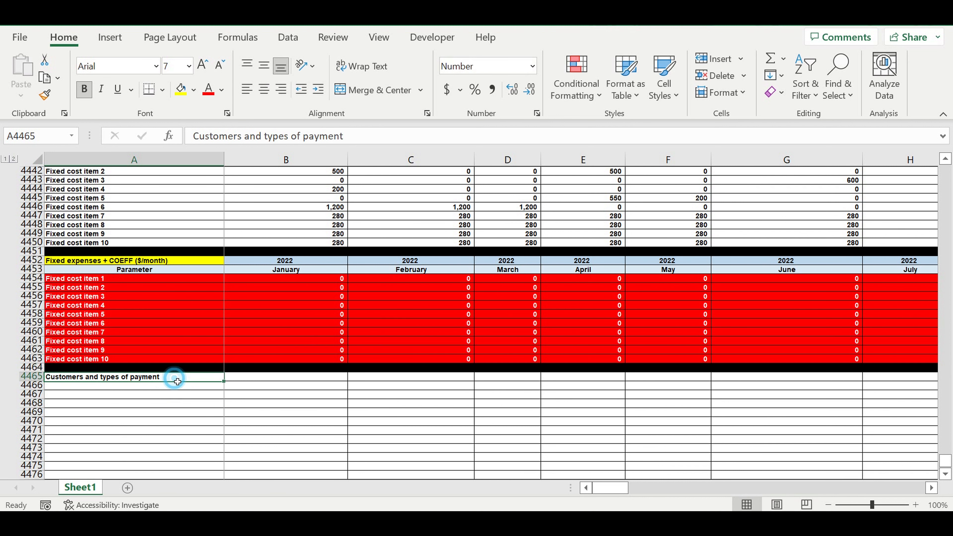
click(361, 140)
text(s)
click(341, 333)
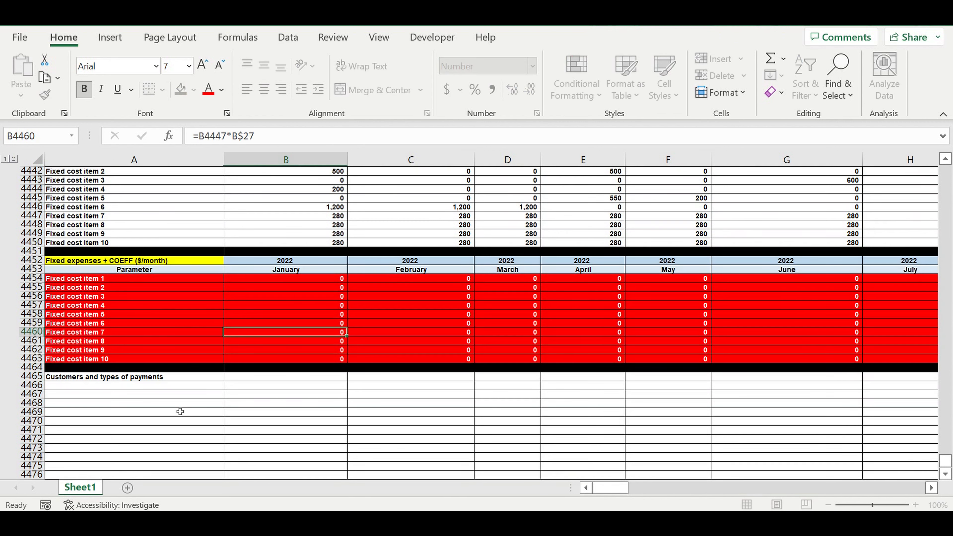
Enter the heading "Customer type" in cell A4466, directly below the new section title
click(175, 376)
click(191, 386)
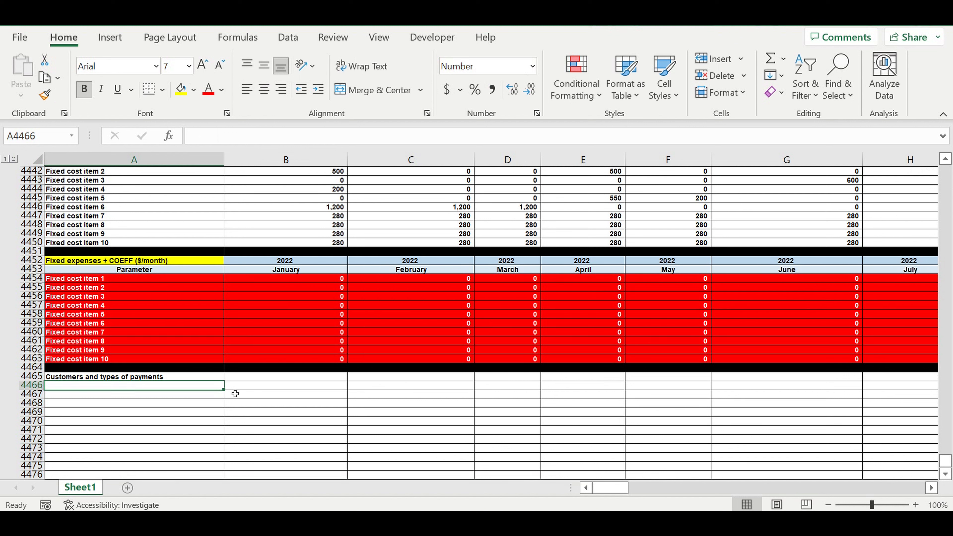
text(Customer )
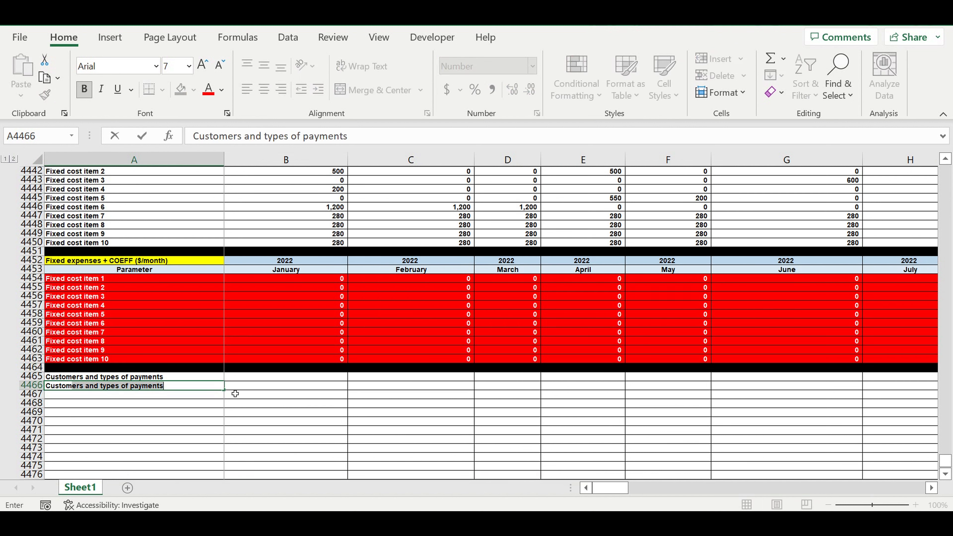
text(type)
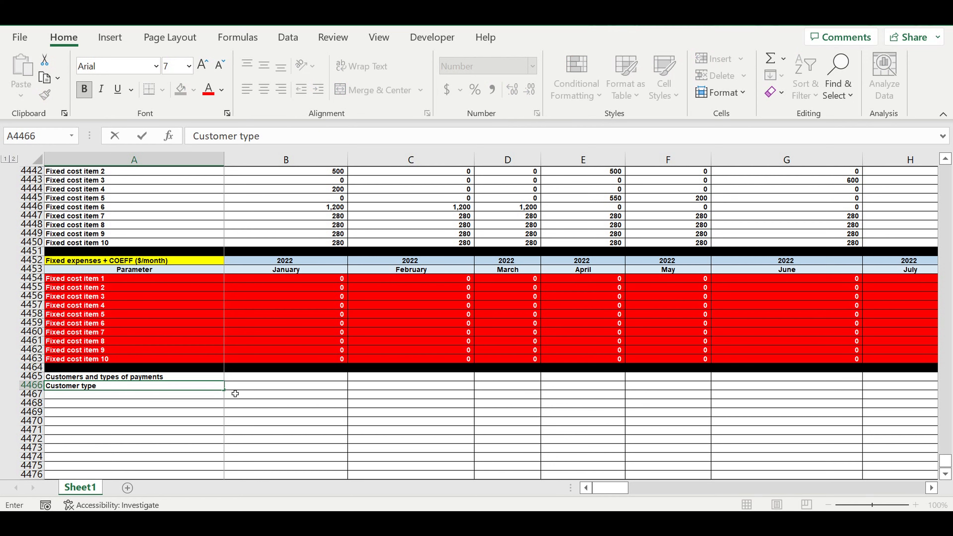
key(Return)
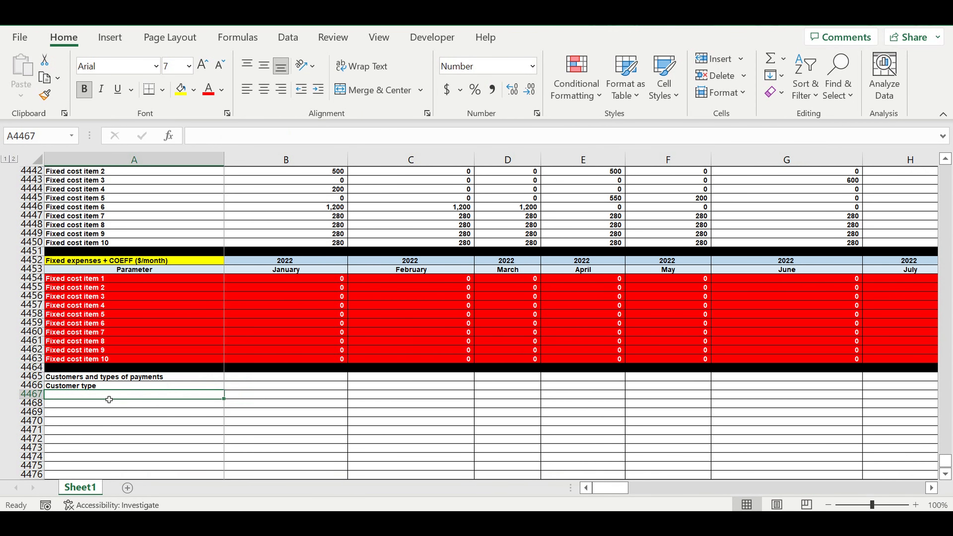
Link cell A4467 to the Customer type 1 name in the Costomers types table with the formula =A117
text(=)
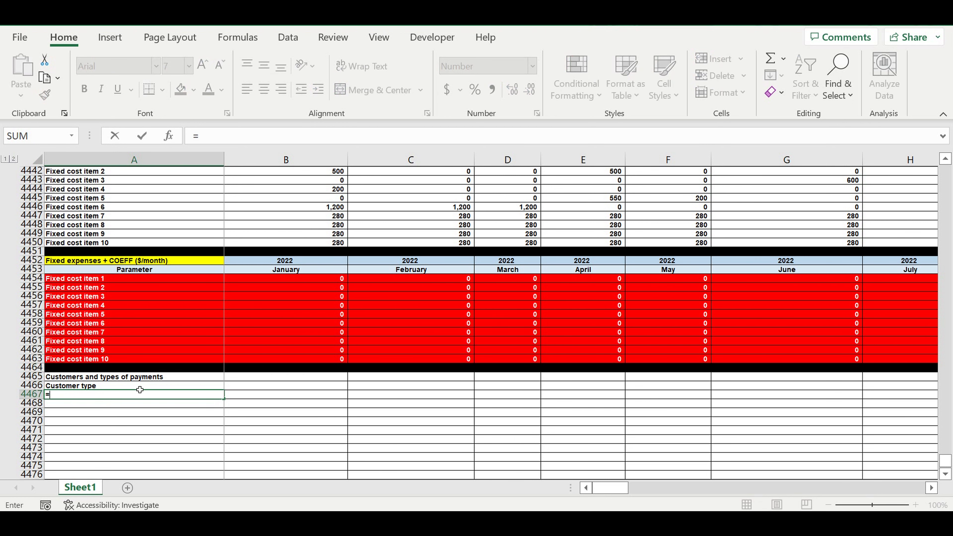
drag(946, 463, 946, 219)
scroll(286, 330, down, 1)
scroll(286, 330, up, 8)
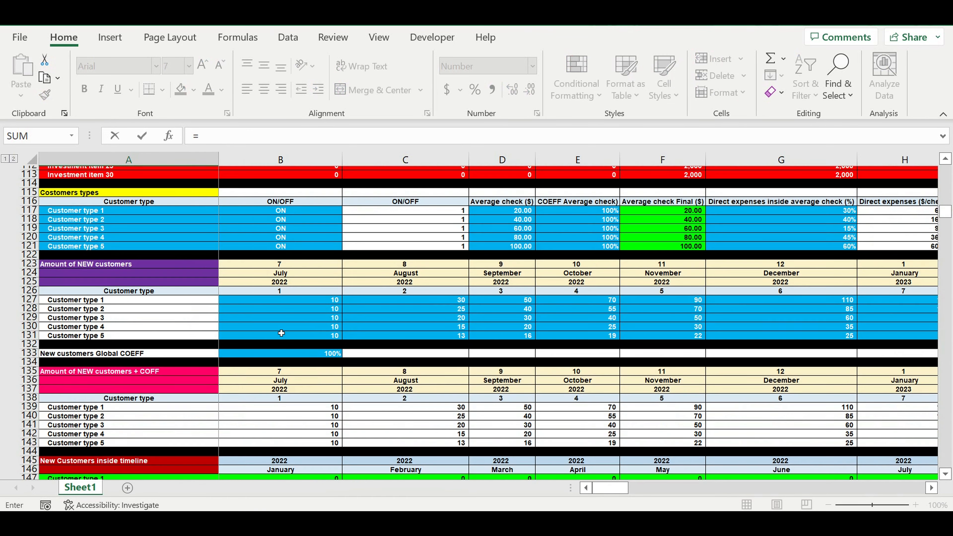
scroll(280, 333, up, 8)
click(113, 430)
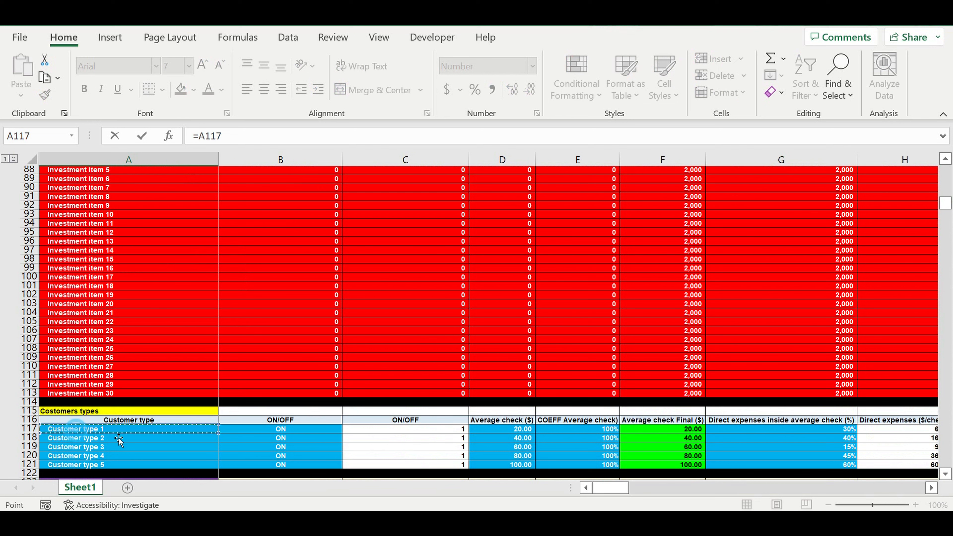
key(Return)
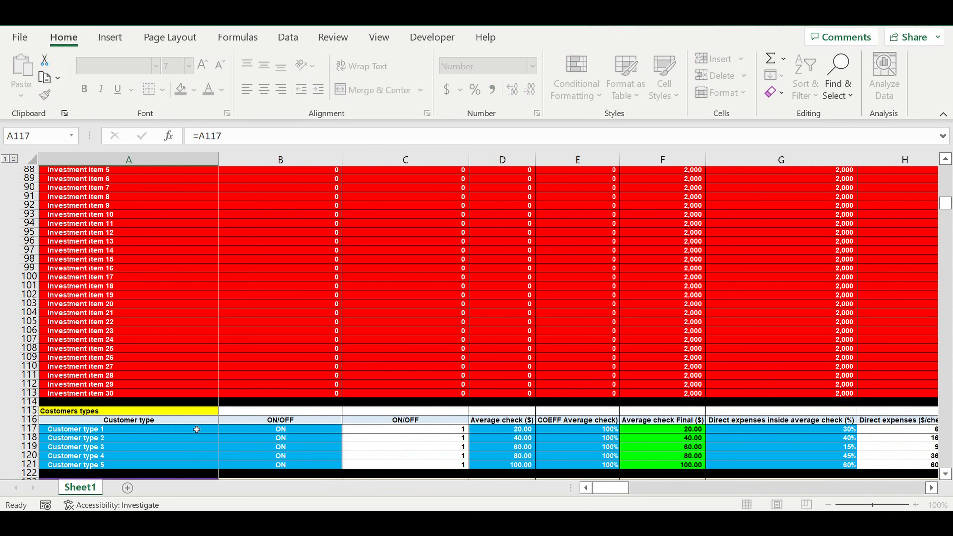
click(109, 334)
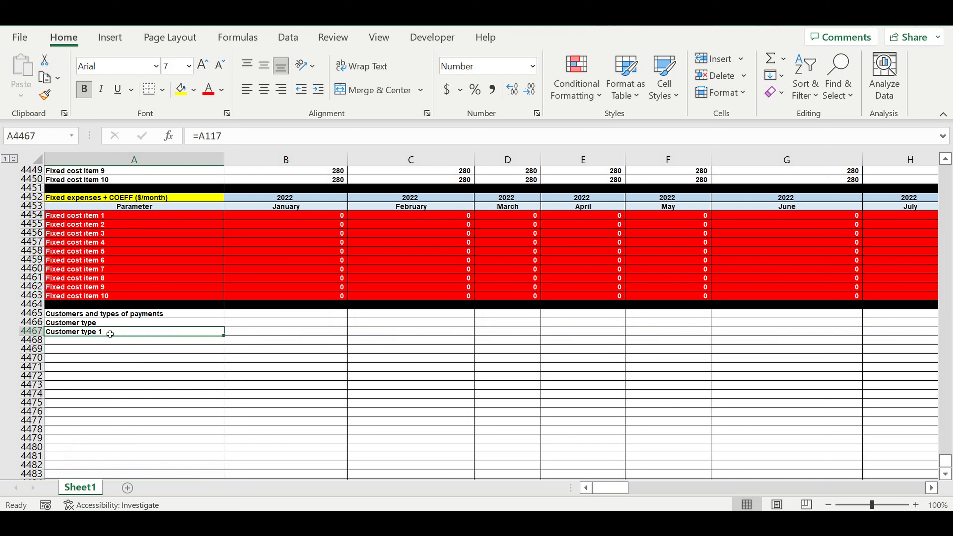
Enter 1 in cell B4467, beside the linked Customer type 1 name
click(248, 335)
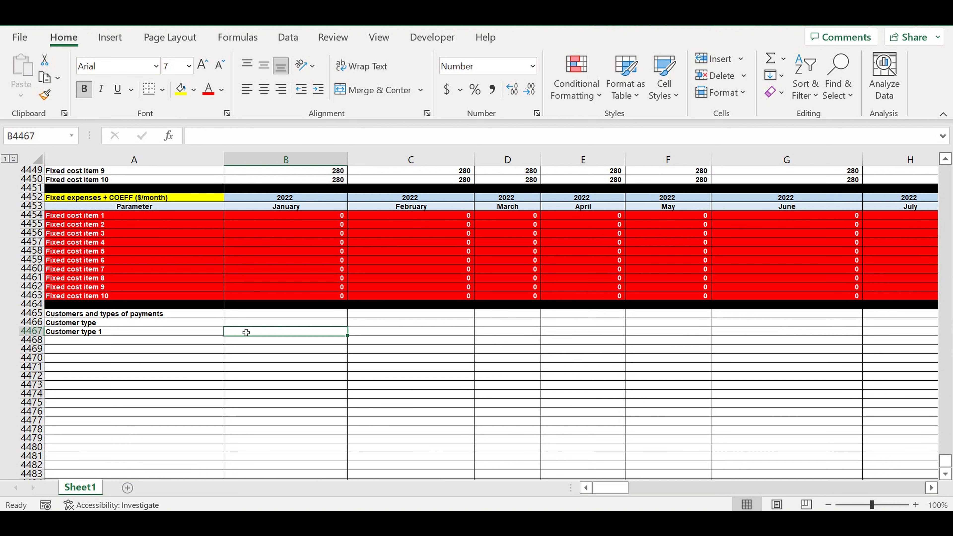
text(1)
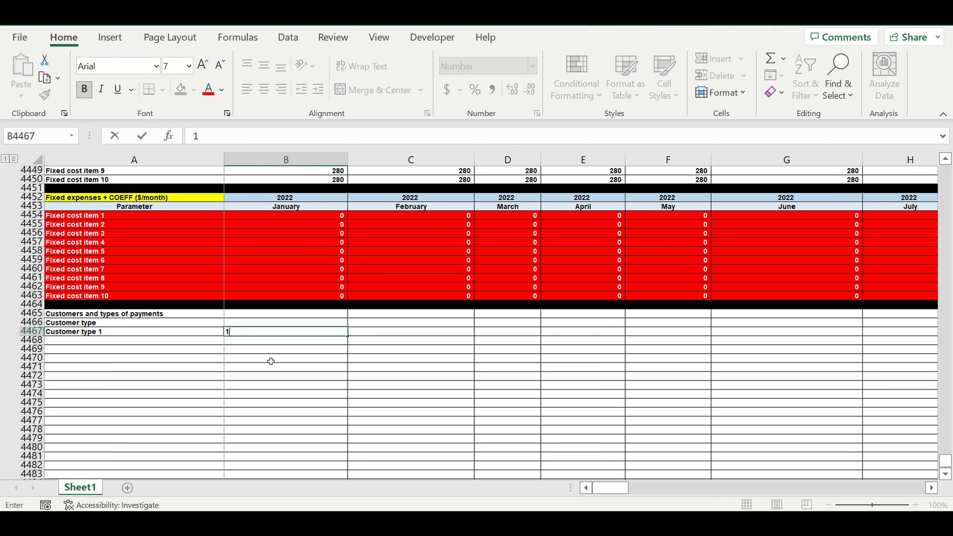
click(271, 361)
click(333, 334)
Enter a formula in cell B4468 that adds 1 to the number in B4467
click(333, 343)
text(=)
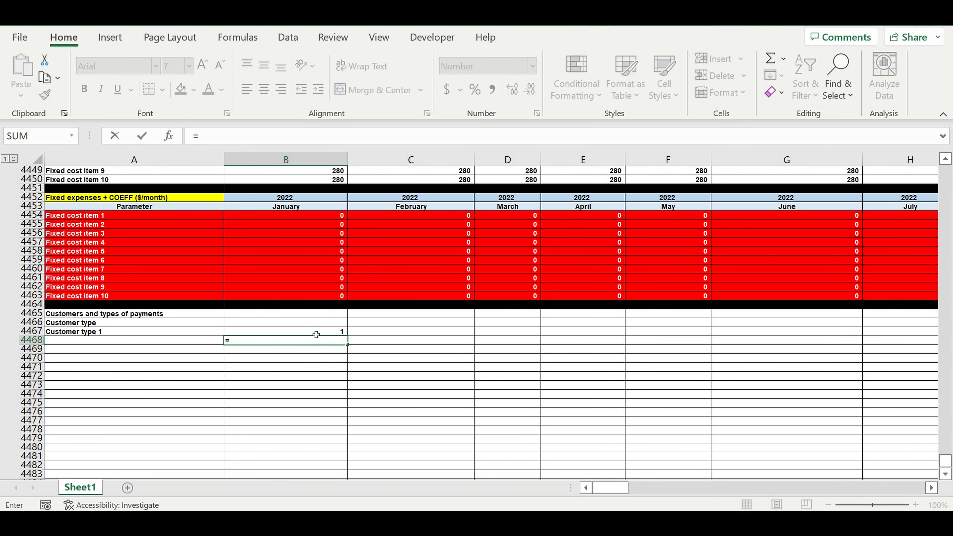
click(316, 334)
text(+1)
click(331, 350)
Enter "Payment type 1" in cell B4467 and fill the series down to Payment type 5 in B4471
click(332, 334)
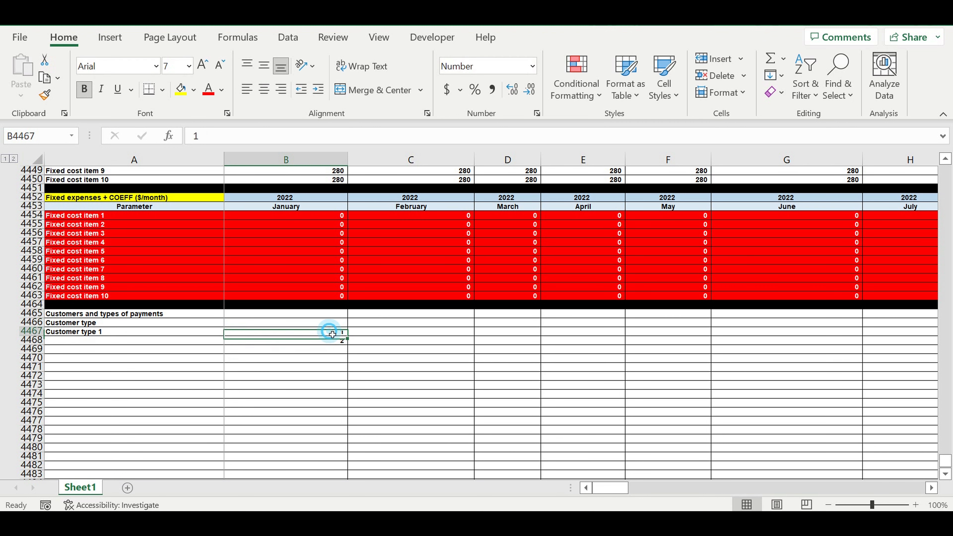
text(Payme)
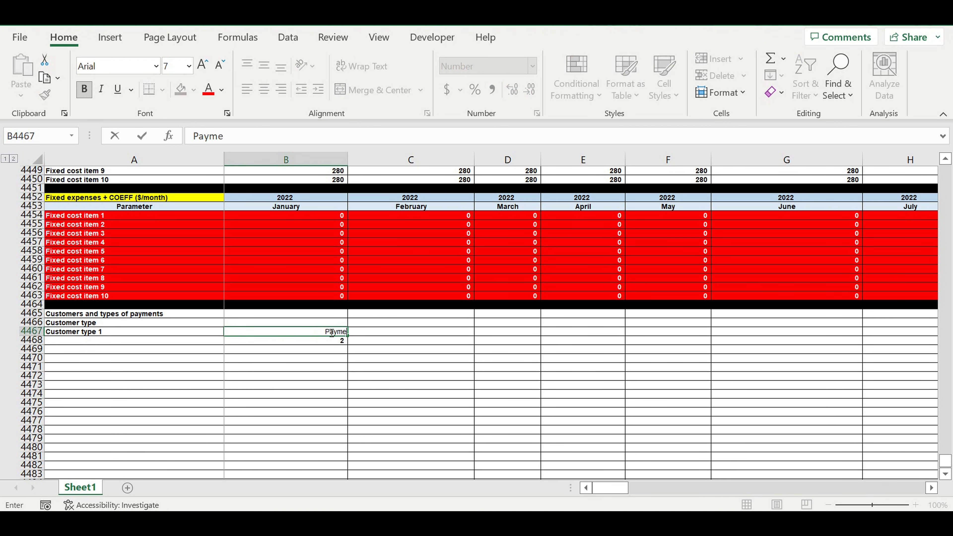
text(nt type 1)
click(296, 387)
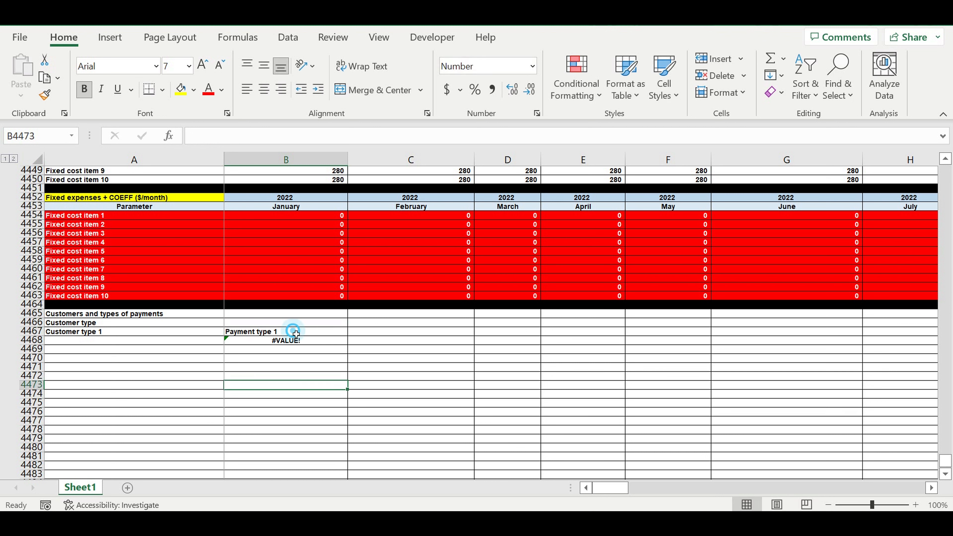
click(299, 332)
drag(350, 340, 345, 376)
click(297, 406)
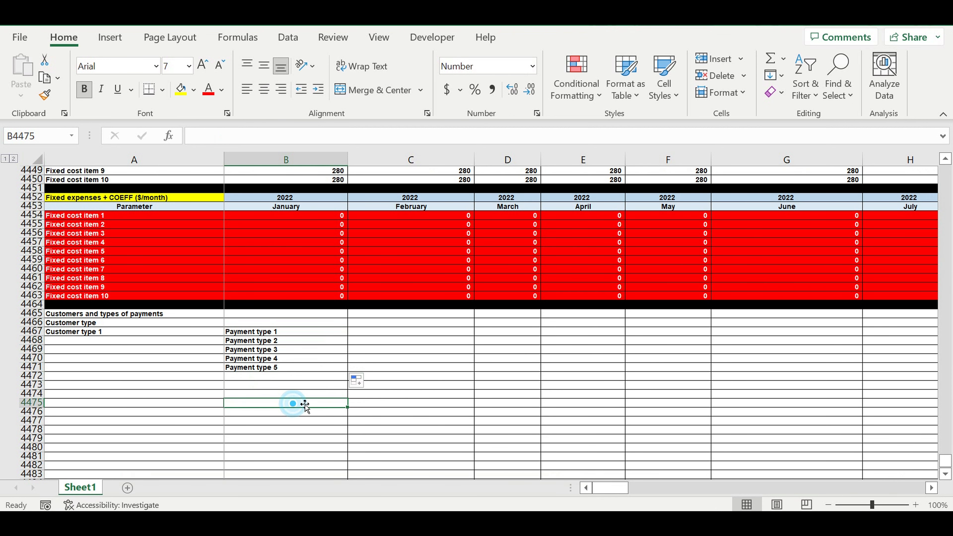
Fill the linked customer type name in A4467 down to A4471 to list Customer types 1 to 5
click(129, 333)
drag(223, 335, 213, 375)
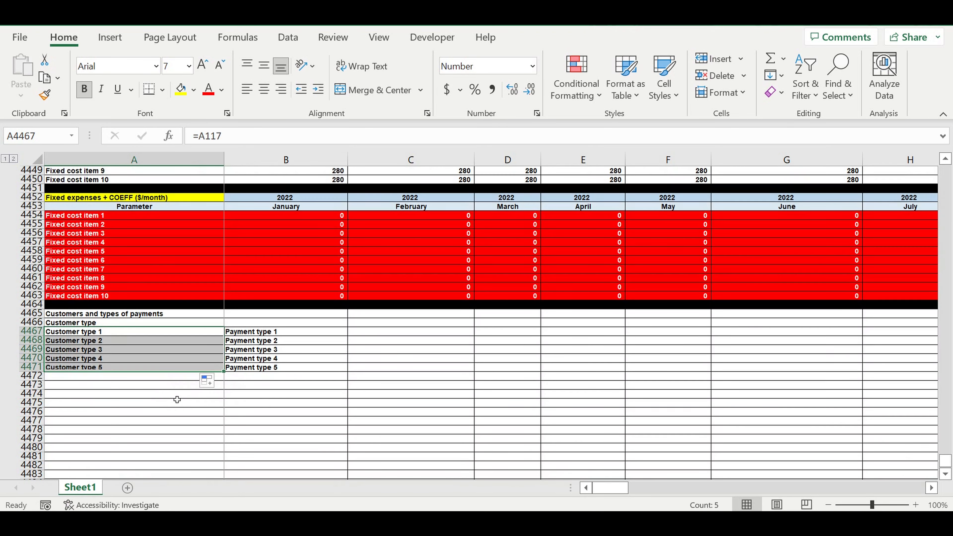
click(164, 406)
Move the Customer type 2 to 5 links from A4468:A4471 down to start at cell A4472
scroll(169, 375, down, 2)
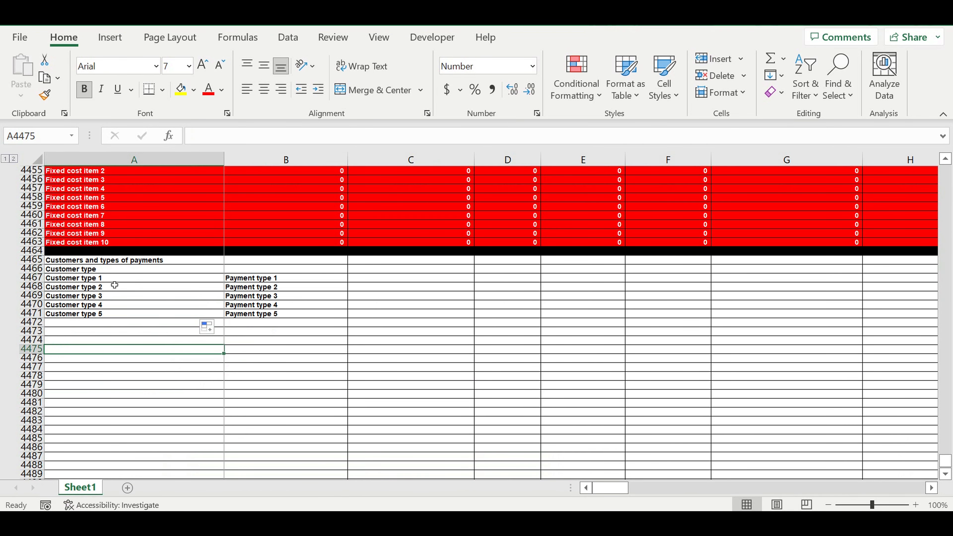
drag(112, 289, 110, 318)
key(ctrl+c)
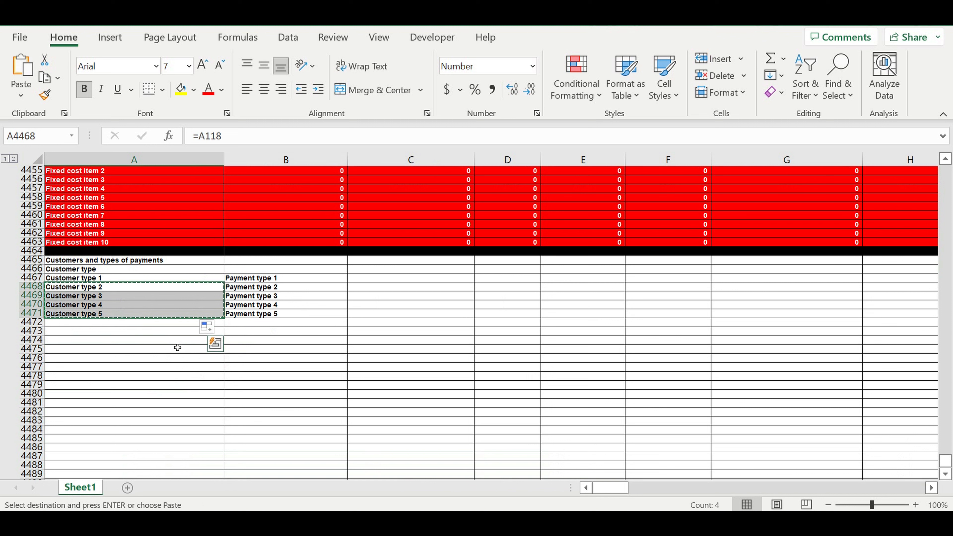
click(169, 323)
key(ctrl+v)
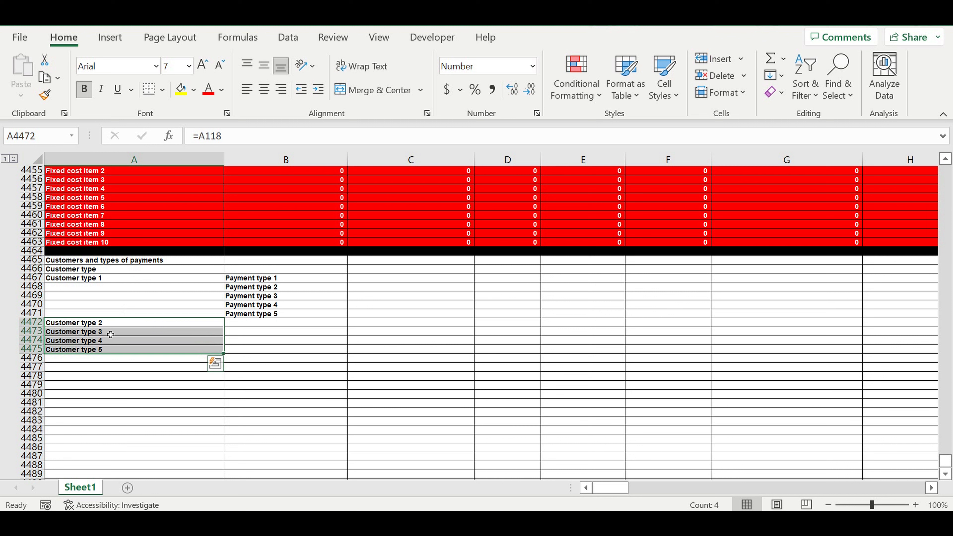
Copy the five payment types in B4467:B4471 four more times directly below, down to row 4491
drag(280, 282, 278, 316)
key(ctrl+c)
click(261, 324)
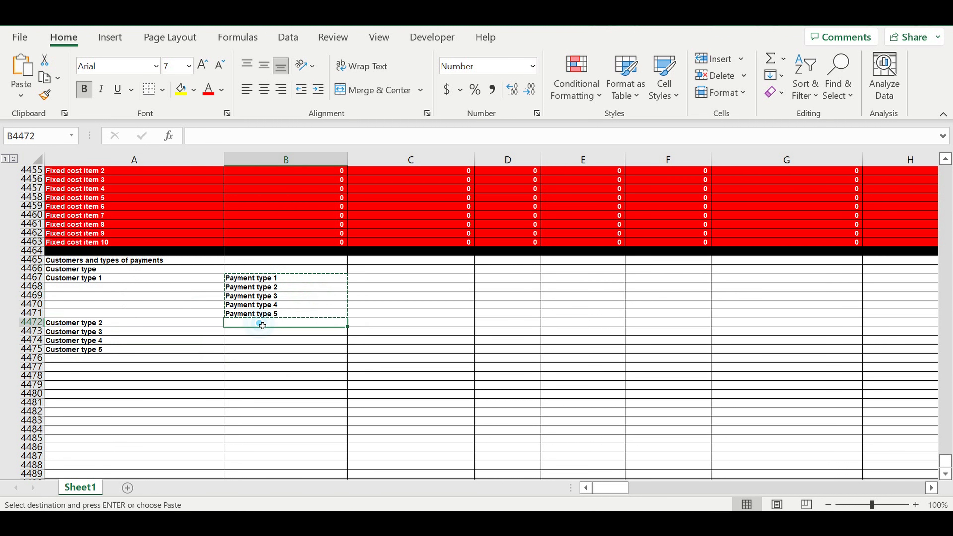
key(ctrl+v)
click(270, 367)
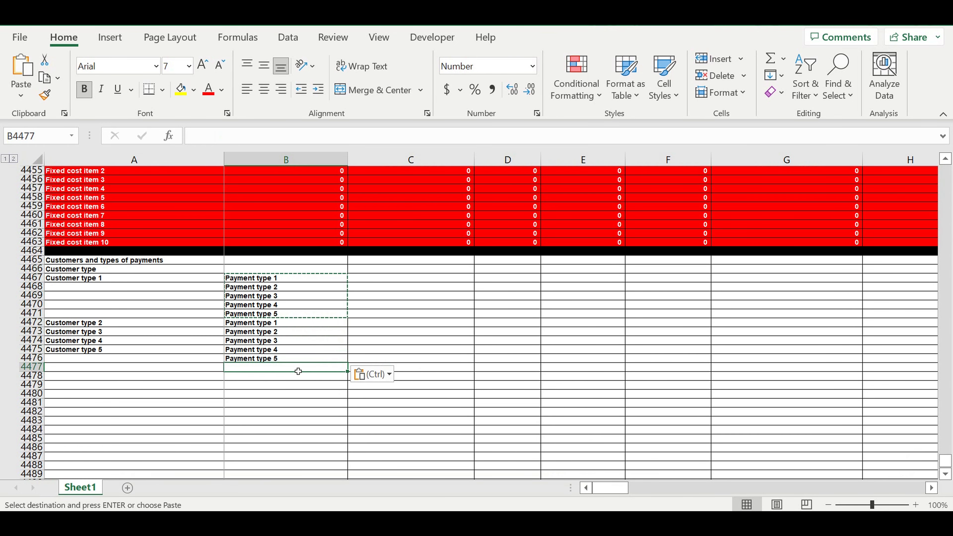
key(ctrl+v)
click(264, 414)
key(ctrl+v)
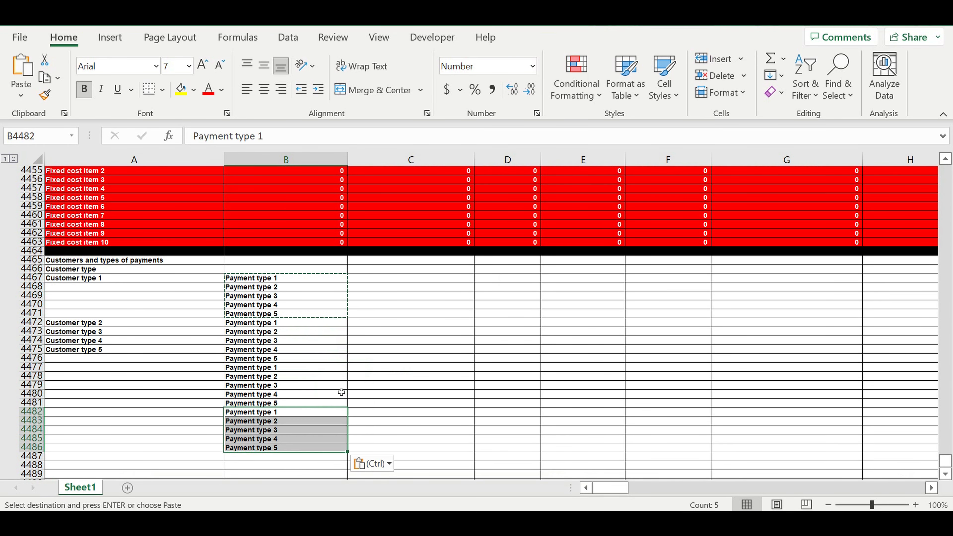
scroll(315, 398, down, 3)
click(271, 377)
key(ctrl+v)
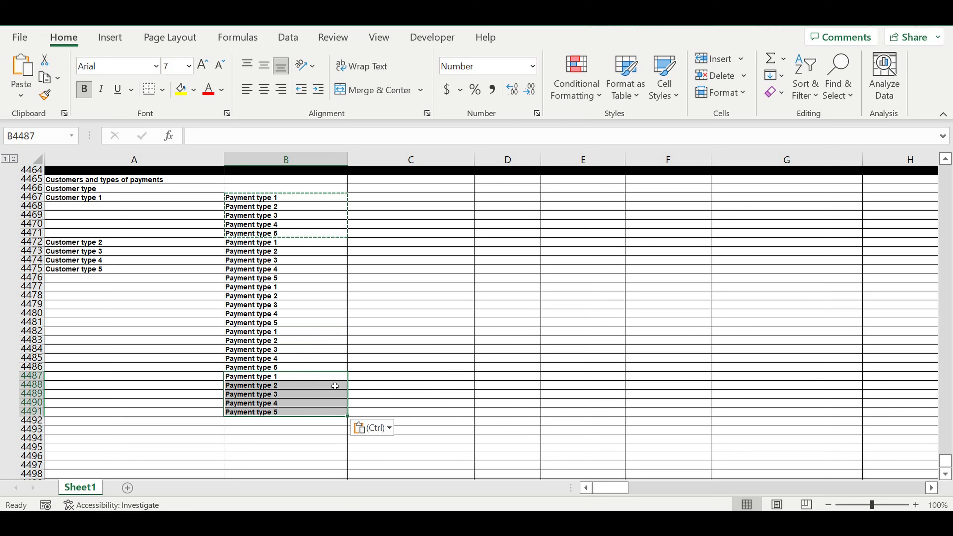
Move the Customer type 3 to 5 links from A4473:A4475 down to start at cell A4477
click(342, 317)
click(259, 233)
click(109, 243)
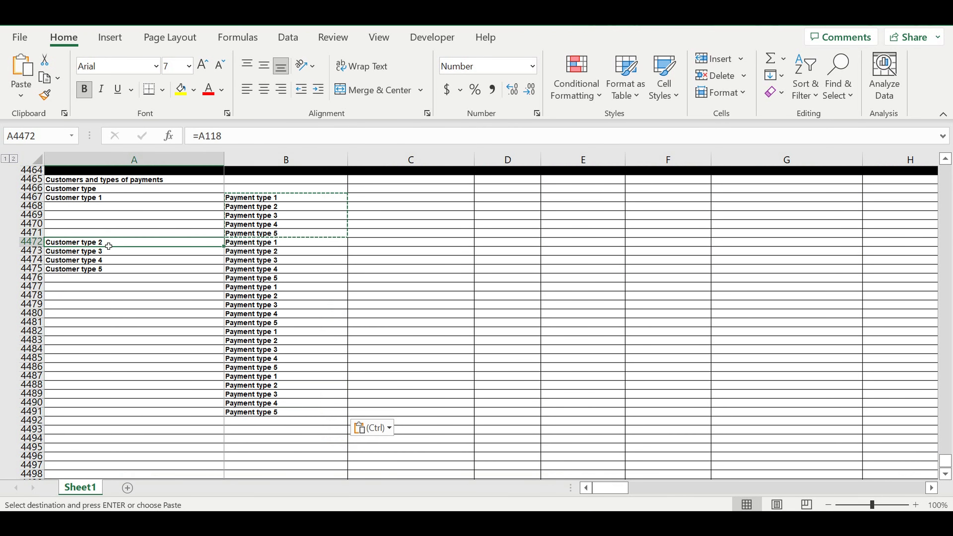
drag(109, 251, 112, 271)
key(ctrl+c)
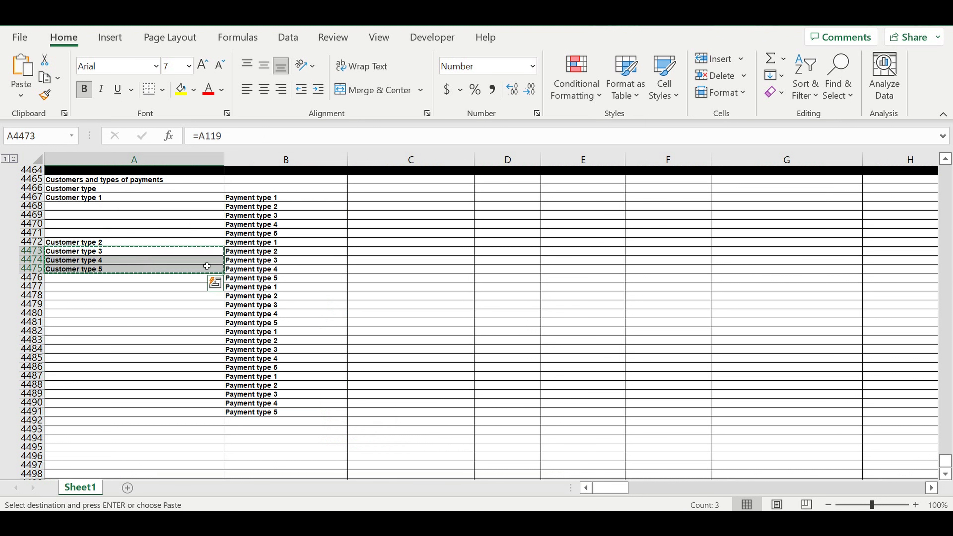
click(187, 289)
key(ctrl+v)
Move the Customer type 4 and 5 links from A4478:A4479 down to start at cell A4482
click(112, 300)
drag(112, 300, 112, 305)
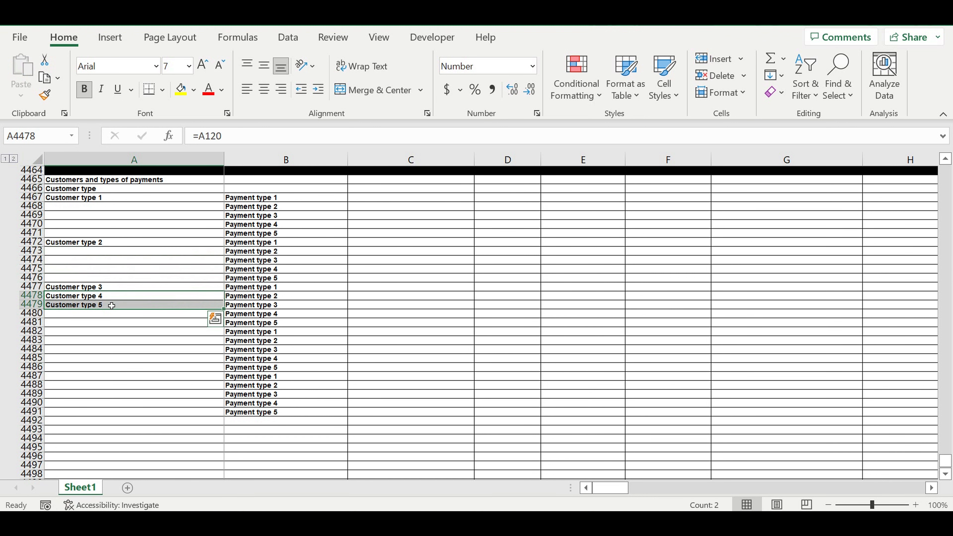
key(ctrl+x)
click(170, 334)
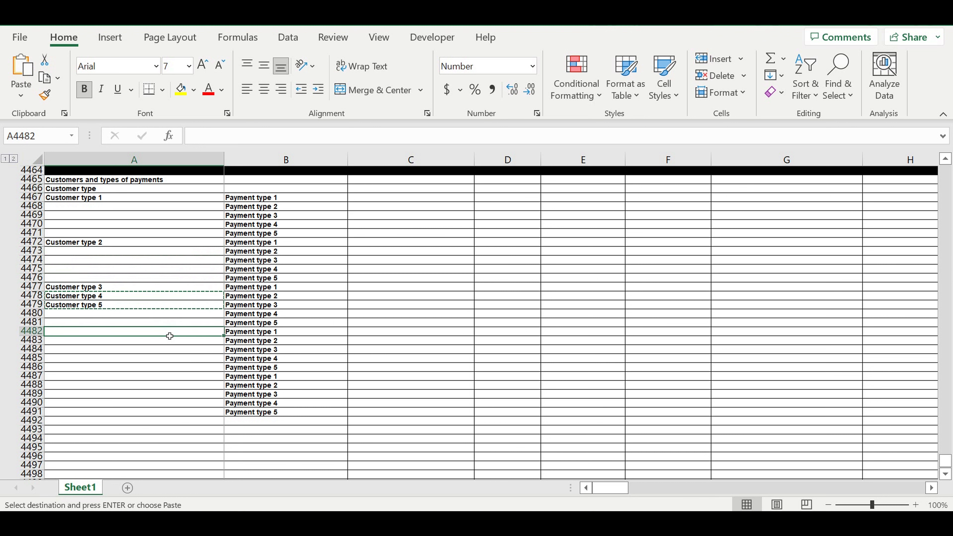
key(ctrl+v)
Move the Customer type 5 link from A4483 to cell A4487, beside the last Payment type 1
click(109, 342)
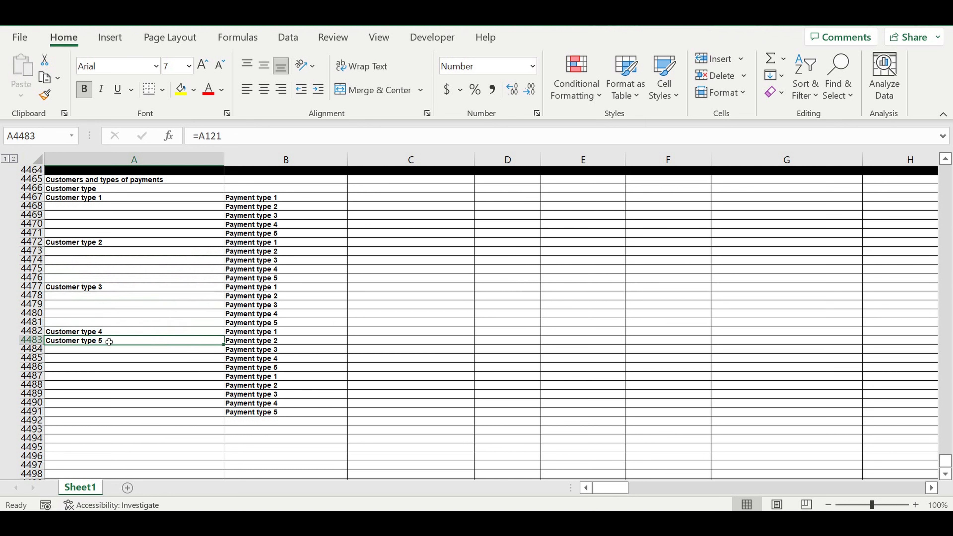
key(ctrl+x)
click(180, 376)
key(ctrl+v)
click(167, 412)
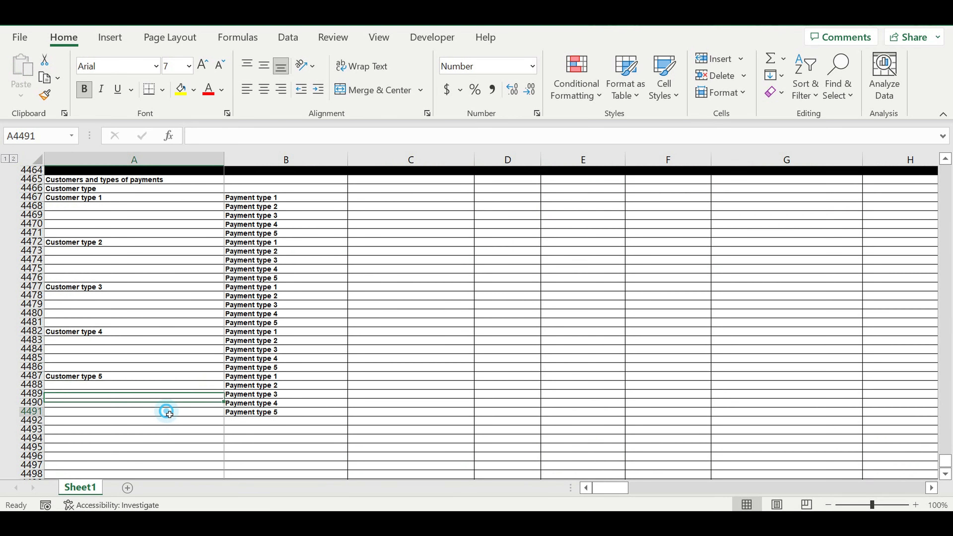
Enter the formula =A4467 in cell A4468 and fill it down to A4471 to repeat Customer type 1
click(115, 209)
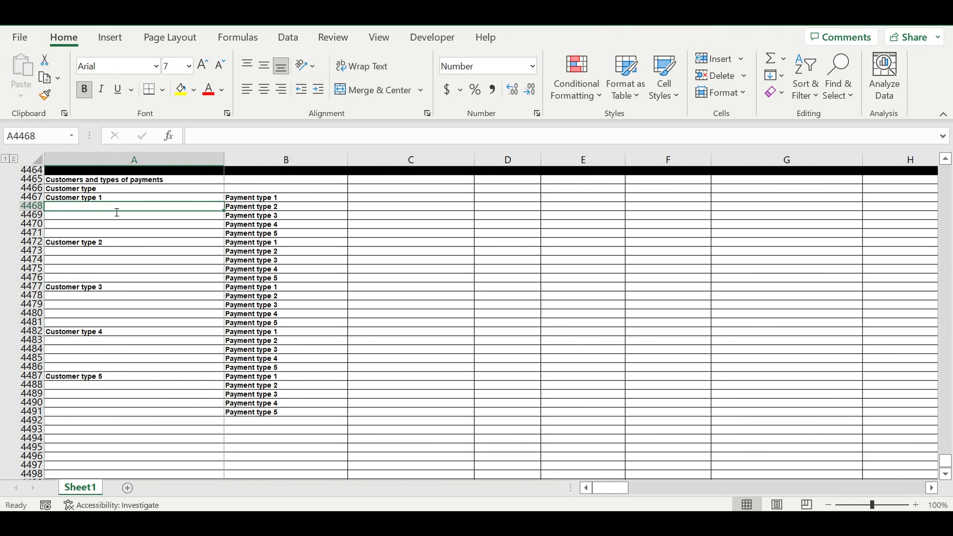
text(=)
click(91, 199)
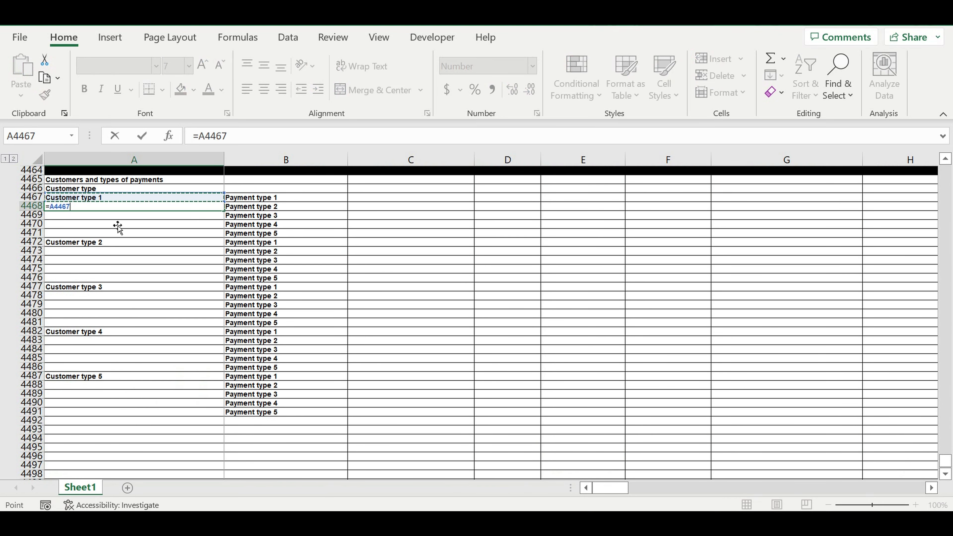
key(Return)
click(100, 207)
drag(227, 216, 212, 234)
Copy the formulas in A4468:A4471 into the four blank cells below each of Customer types 2, 3, 4 and 5
drag(115, 211, 146, 236)
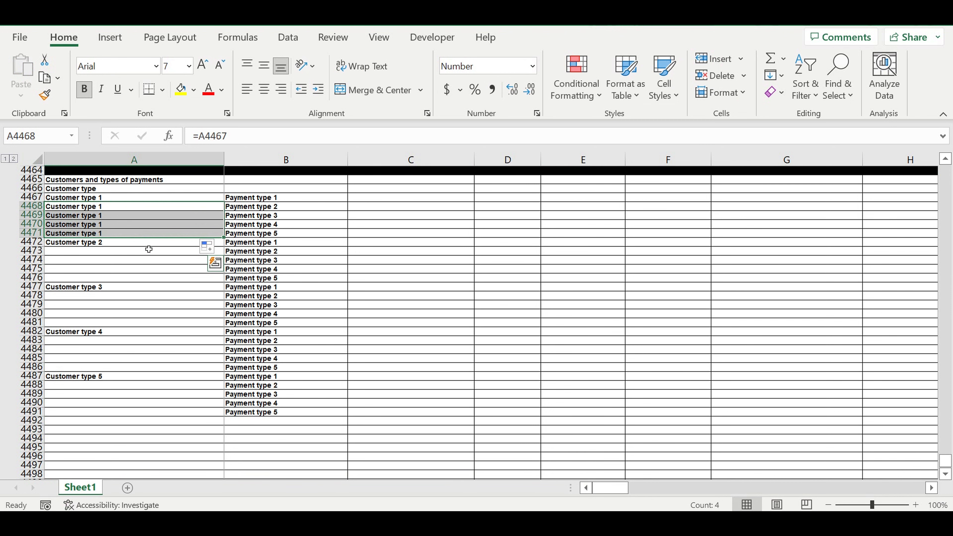
key(ctrl+c)
click(105, 252)
key(ctrl+v)
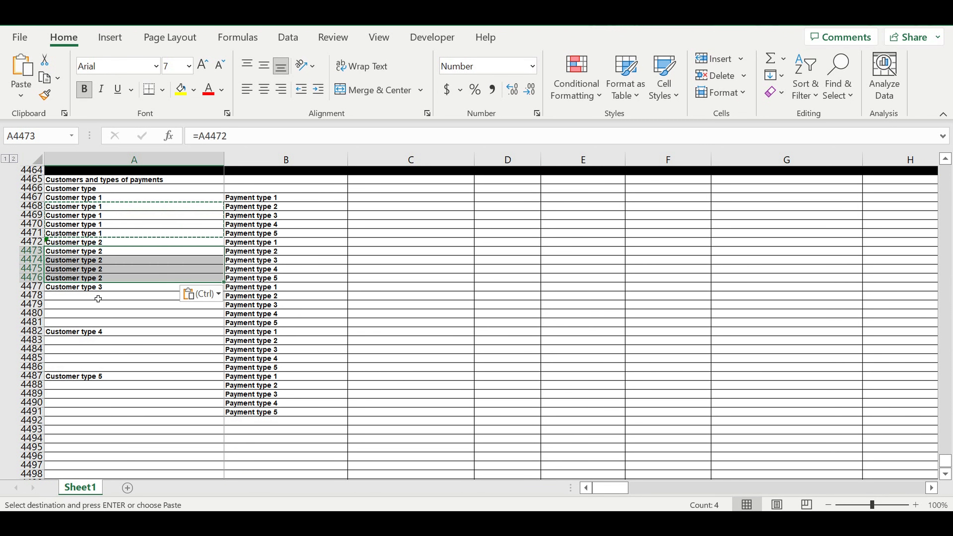
click(92, 297)
key(ctrl+v)
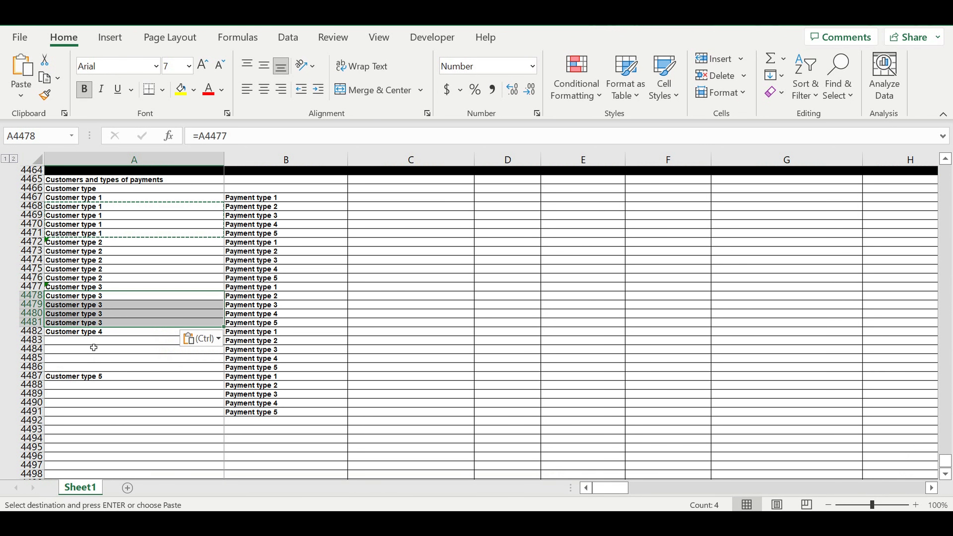
click(94, 342)
key(ctrl+v)
click(112, 387)
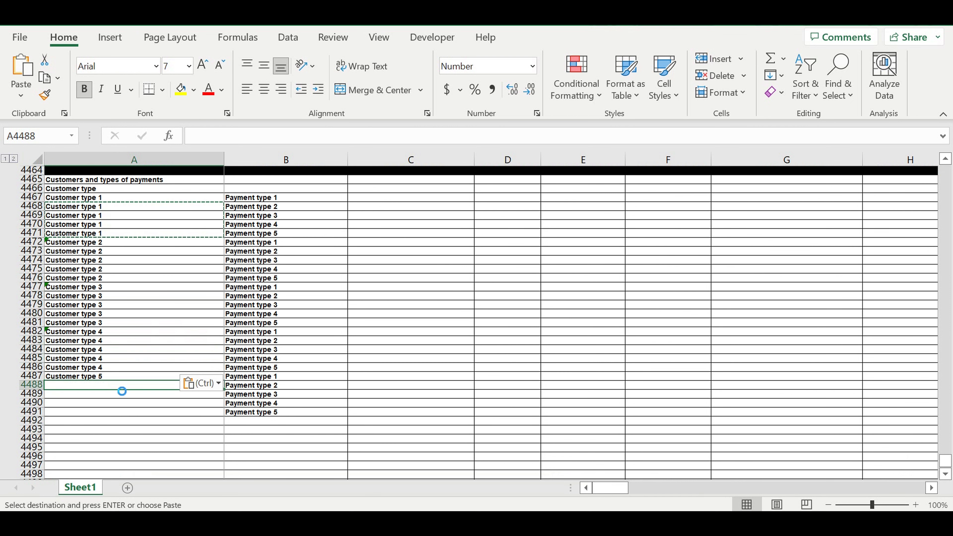
key(ctrl+v)
click(112, 430)
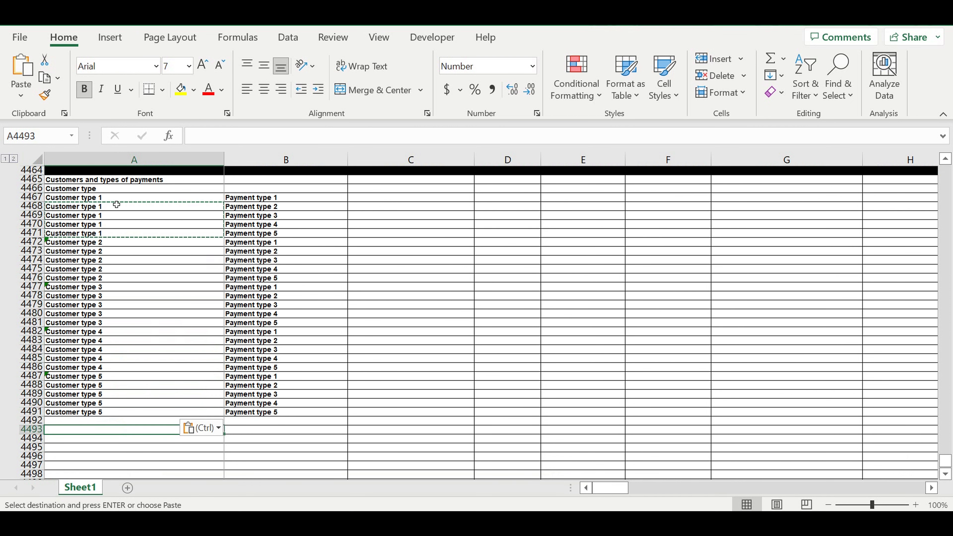
Enter the heading "Revenue allocation (%)" in cell C4466
drag(257, 196, 267, 236)
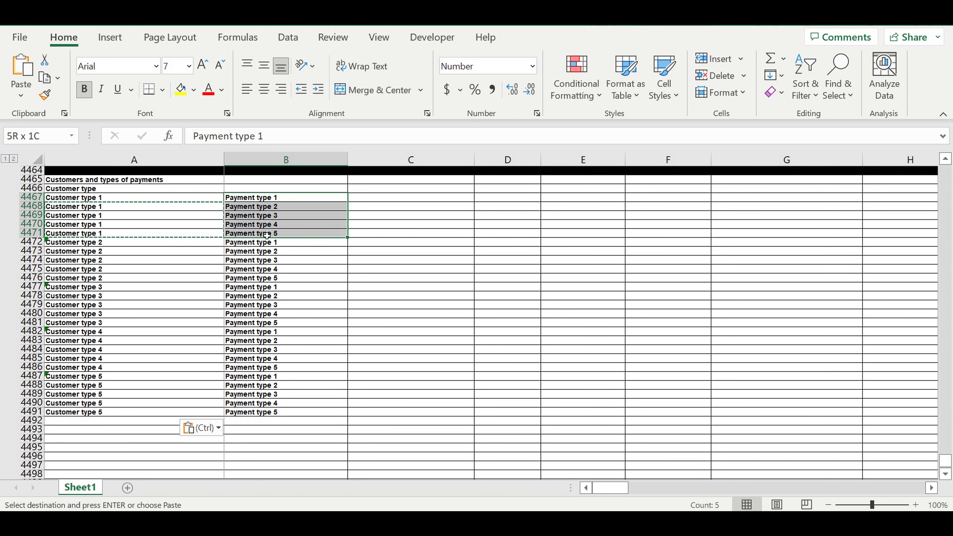
click(374, 189)
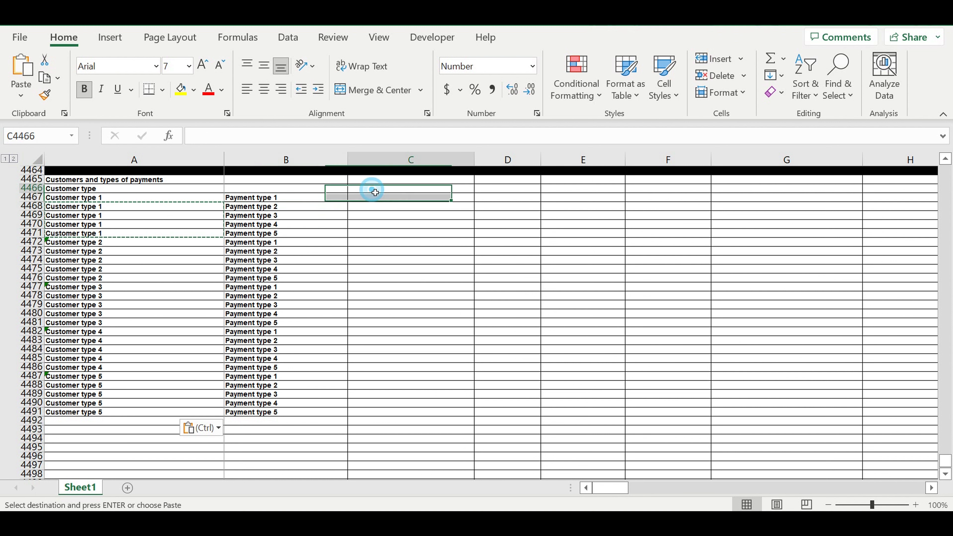
text(Reve)
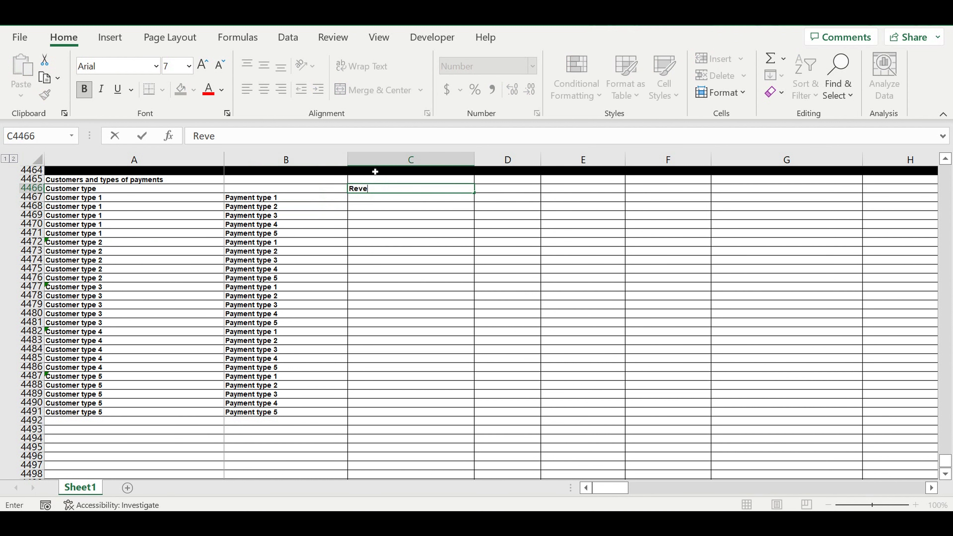
text(nue allocatio)
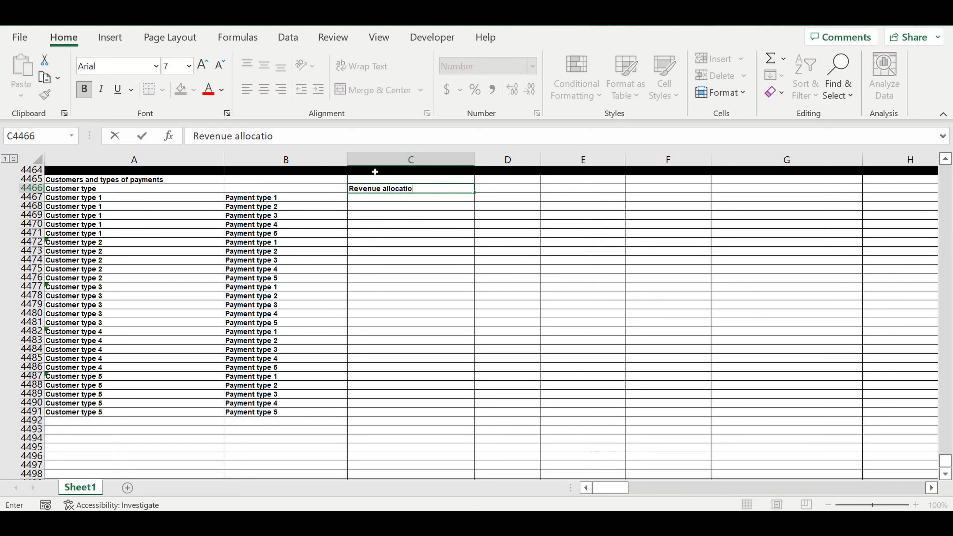
text(n (%))
key(Return)
Center the Revenue allocation (%) heading in C4466 and give the cell a light blue fill
scroll(375, 171, down, 13)
click(375, 171)
scroll(430, 273, up, 10)
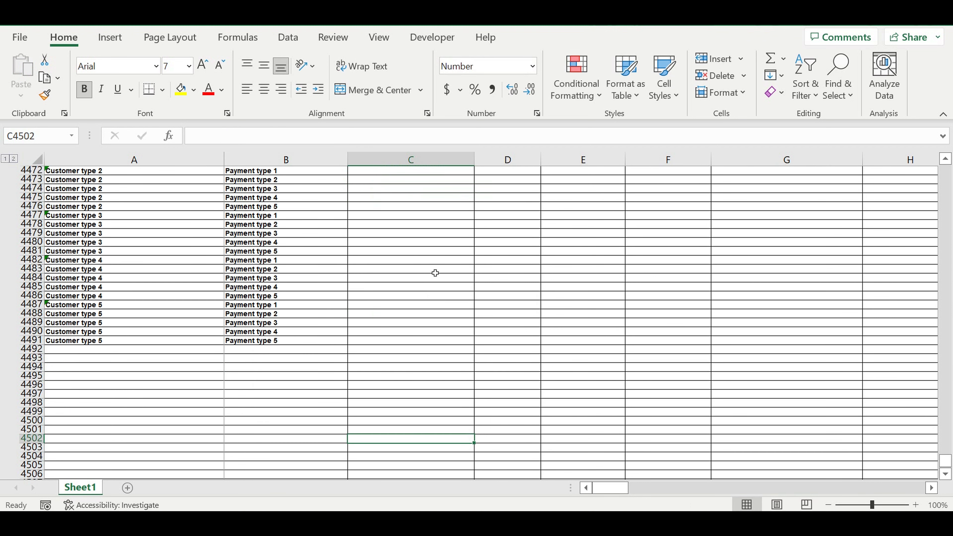
scroll(436, 273, up, 2)
scroll(441, 275, up, 5)
click(411, 305)
click(264, 90)
click(194, 90)
click(285, 136)
Extend the payment type series up into cell B4466 and shorten its text to the heading "Payment type"
click(322, 314)
drag(348, 318, 331, 305)
click(305, 305)
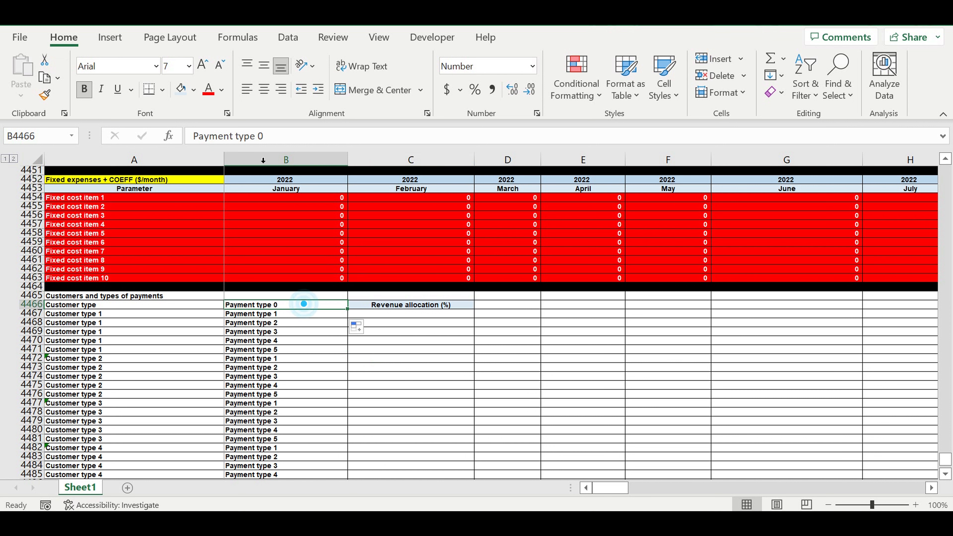
click(264, 136)
key(BackSpace)
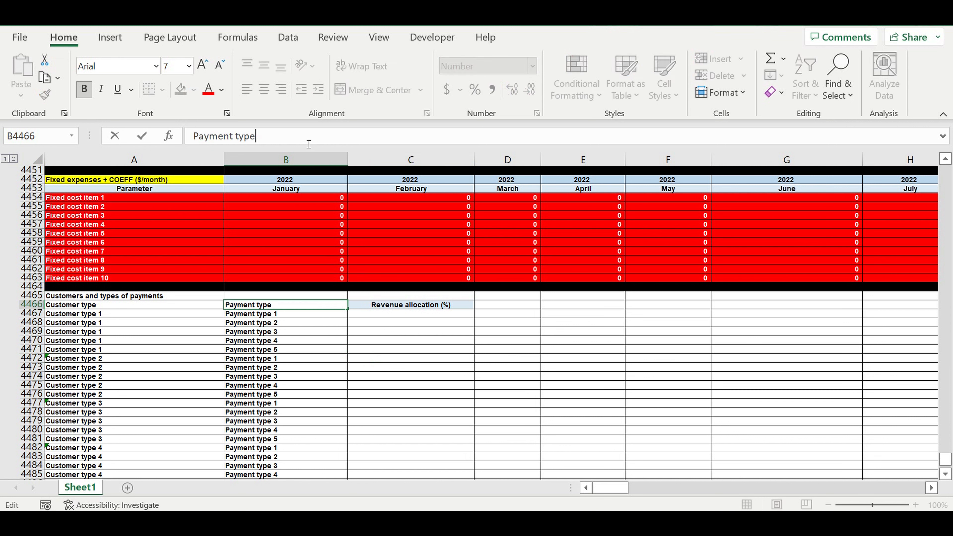
key(Return)
Center the Payment type and Customer type headings in B4466 and A4466 and apply the same light blue fill
click(281, 304)
click(264, 89)
click(181, 89)
click(101, 306)
click(264, 89)
click(181, 89)
Give the "Customers and types of payments" title in A4465 a purple fill and white font
click(176, 297)
click(194, 90)
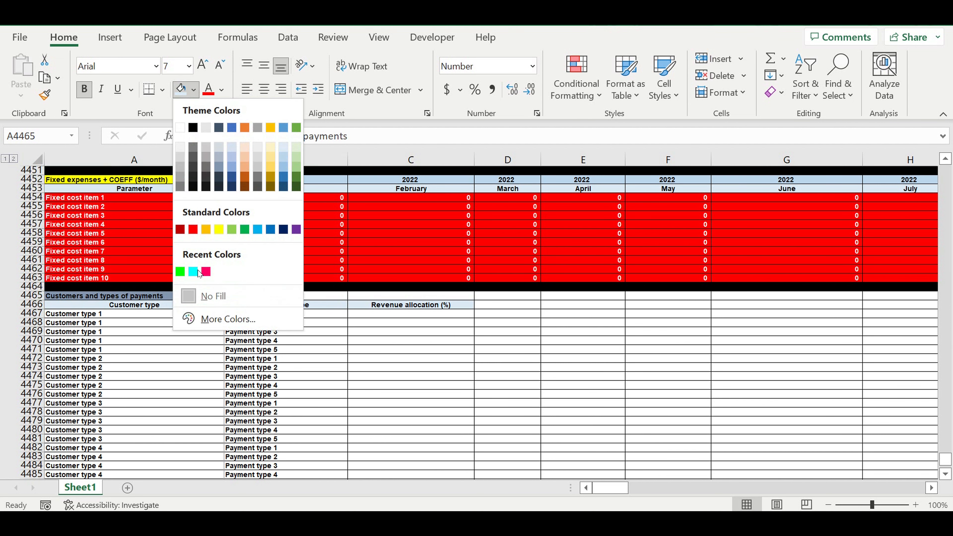
click(296, 229)
click(221, 90)
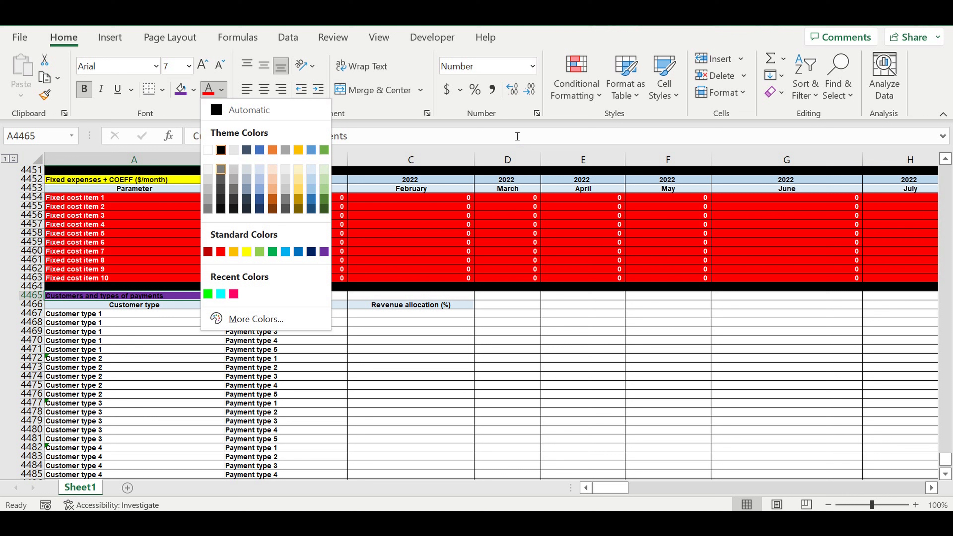
click(208, 150)
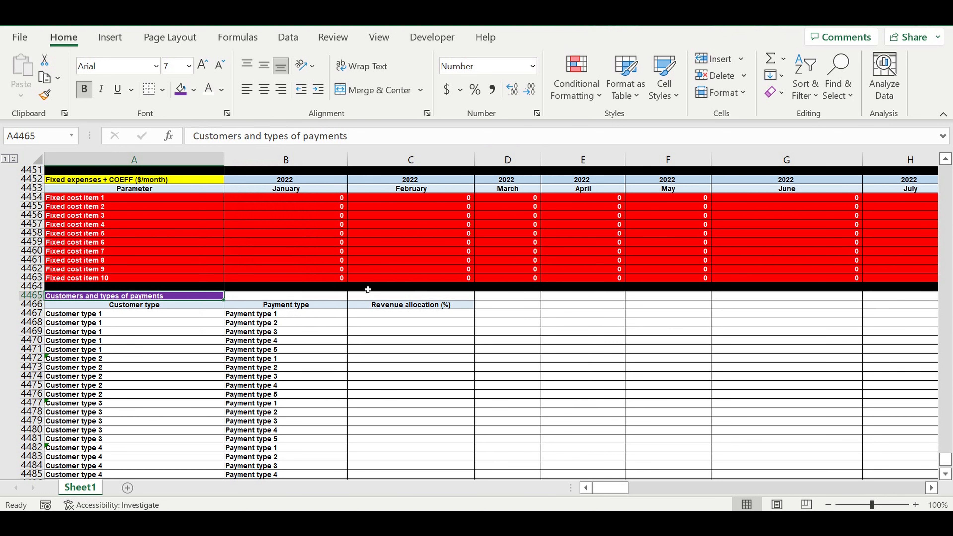
Format the Customer type 1 allocation cells C4467:C4471 as percentages with a light blue fill and white font
click(389, 350)
scroll(494, 330, down, 1)
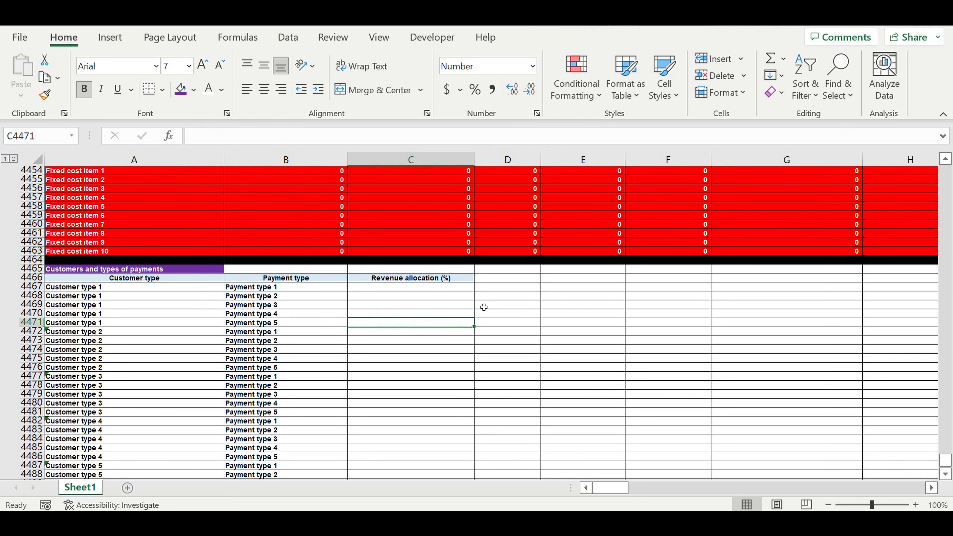
click(399, 287)
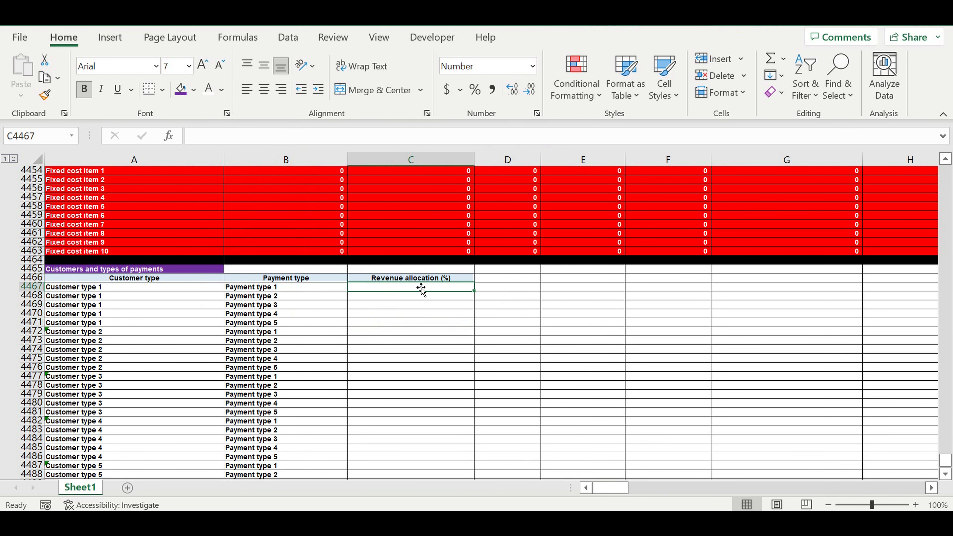
drag(386, 288, 386, 323)
click(475, 90)
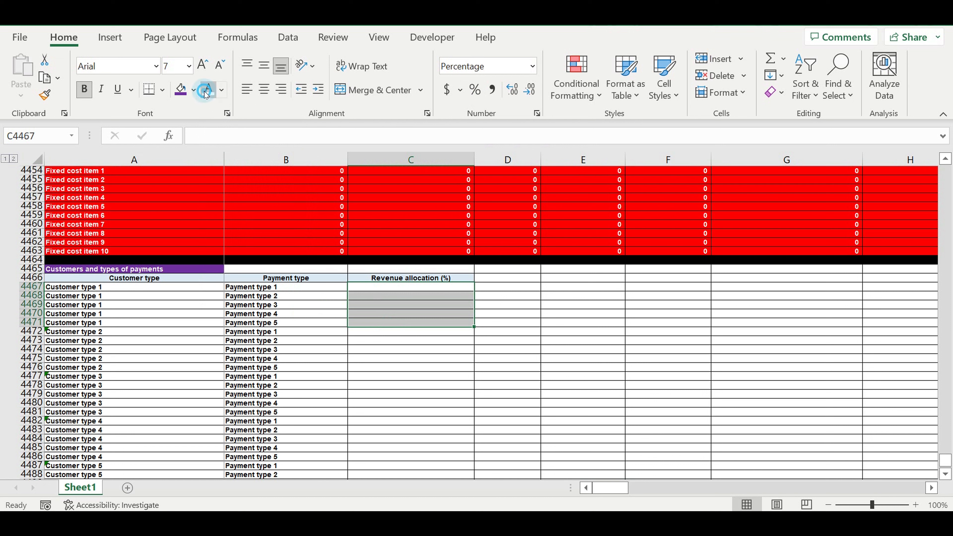
click(193, 90)
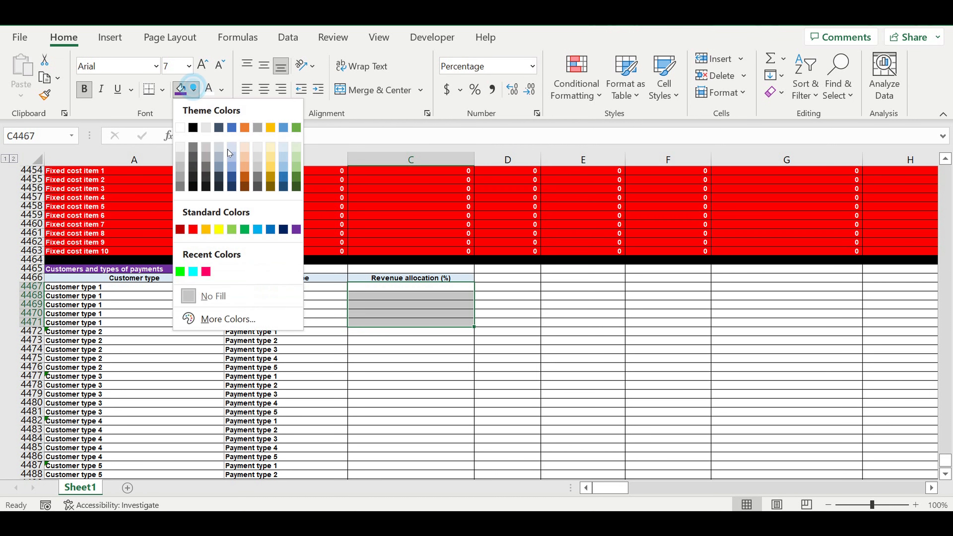
click(262, 229)
click(510, 316)
Enter 30% in C4467 as the revenue allocation for Customer type 1 with Payment type 1
click(457, 289)
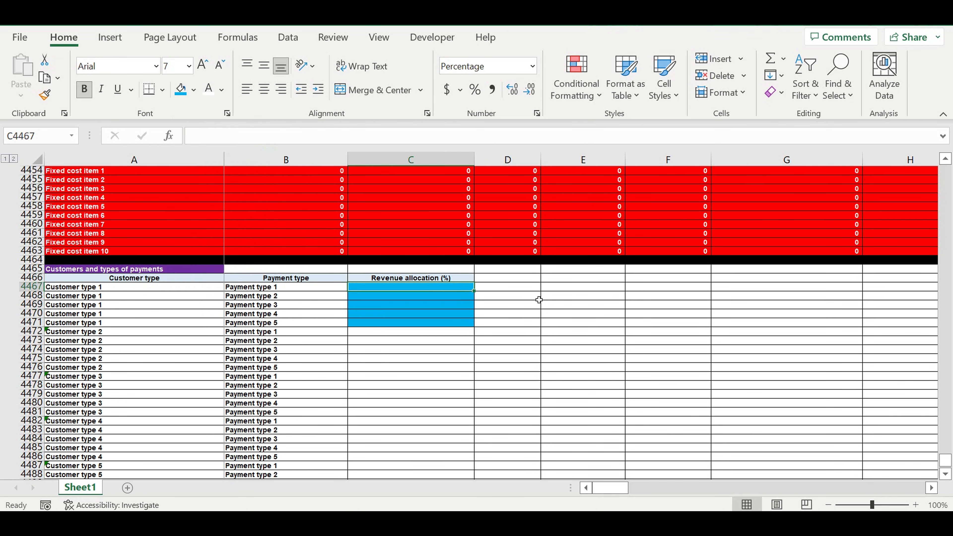
text(30)
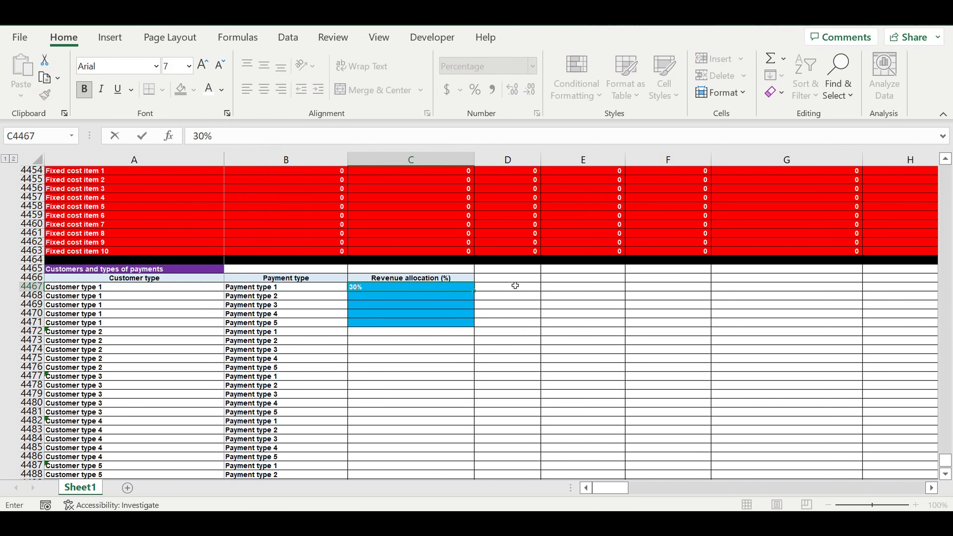
click(462, 300)
Enter Customer type 1's revenue allocations of 20% for Payment type 1 in C4467 and 30% for Payment type 2 in C4468
click(460, 288)
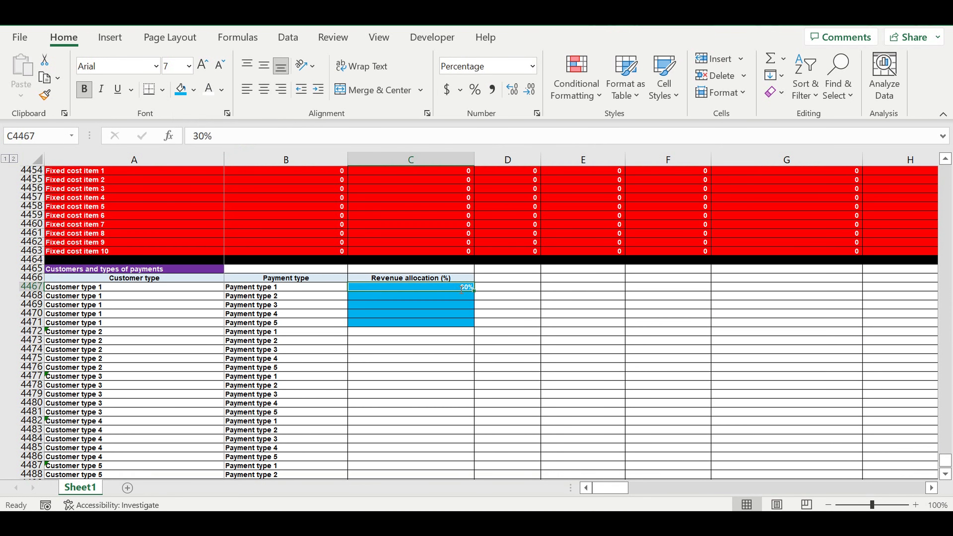
text(20)
key(Return)
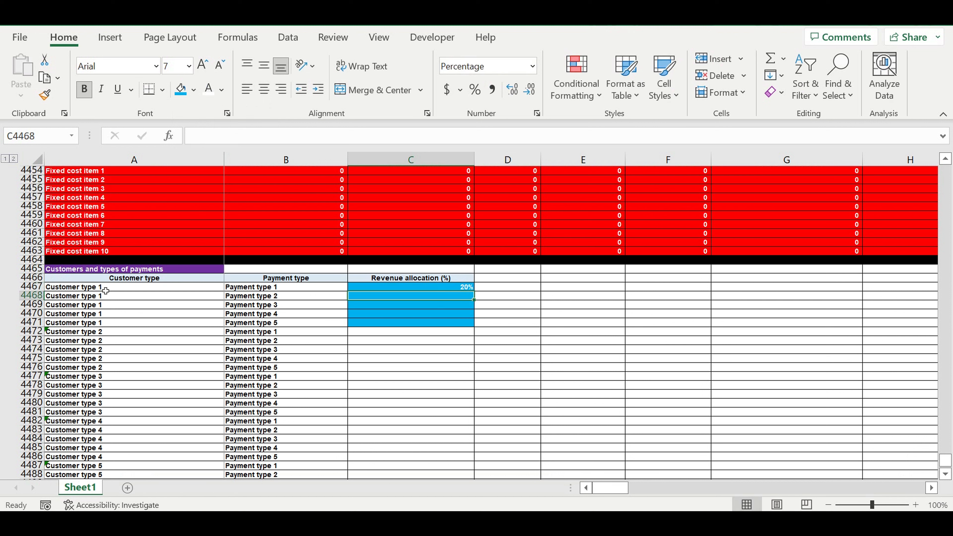
click(79, 289)
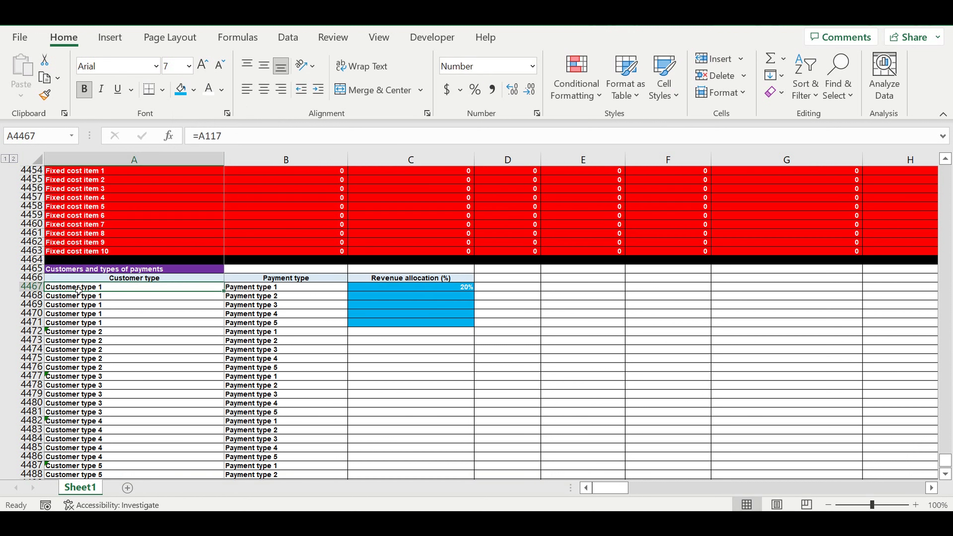
click(451, 290)
click(287, 289)
click(457, 298)
text(30)
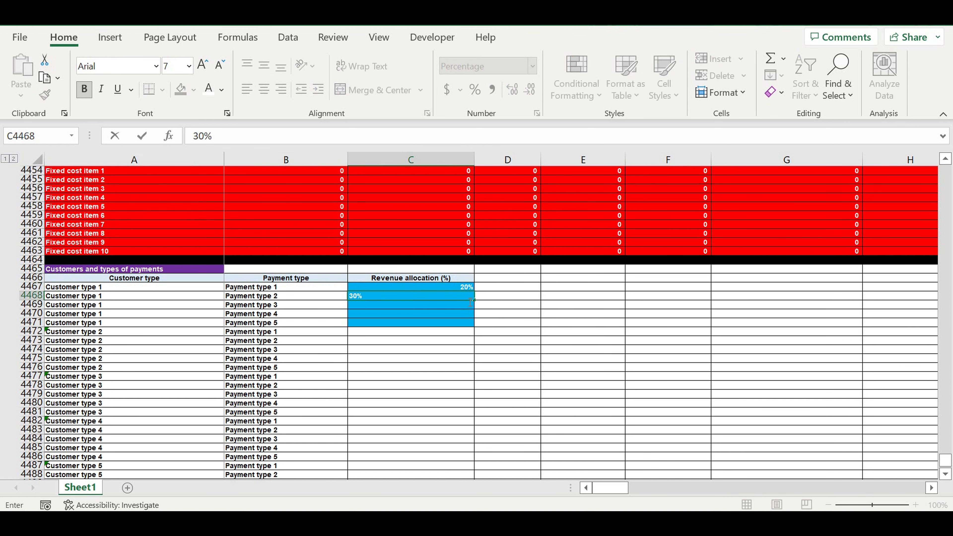
key(Return)
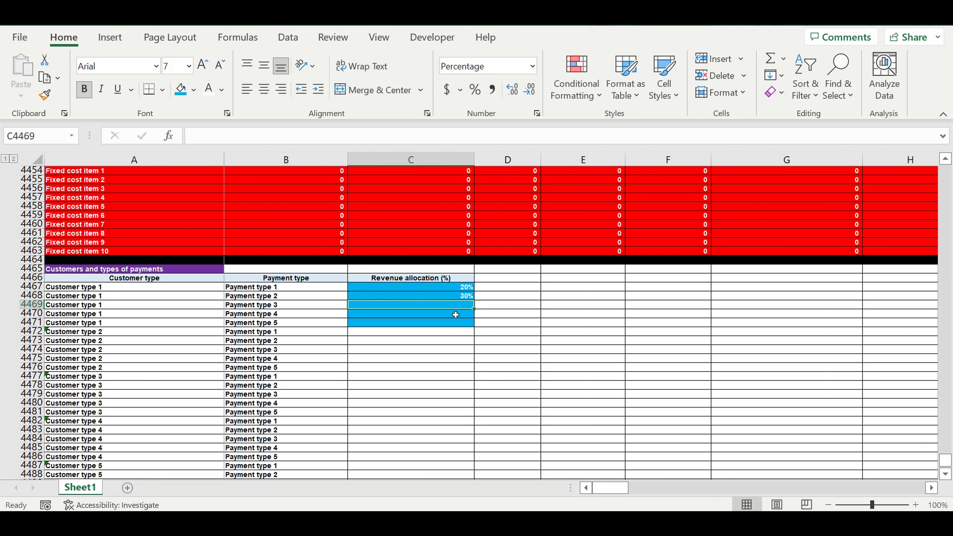
Enter Customer type 1's allocations of 10% for Payment type 3 and 12% for Payment type 4, checking the running sum in between
text(10)
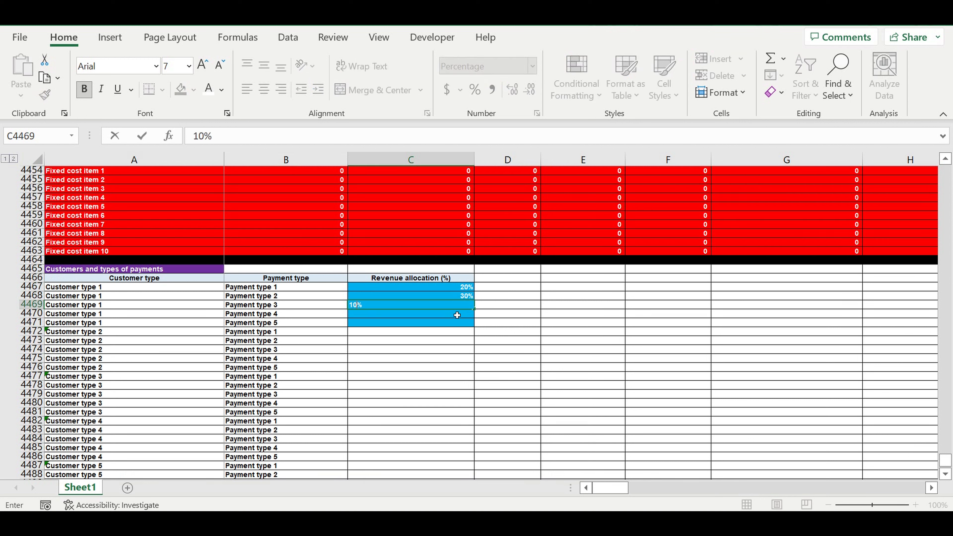
click(448, 290)
drag(448, 307, 449, 306)
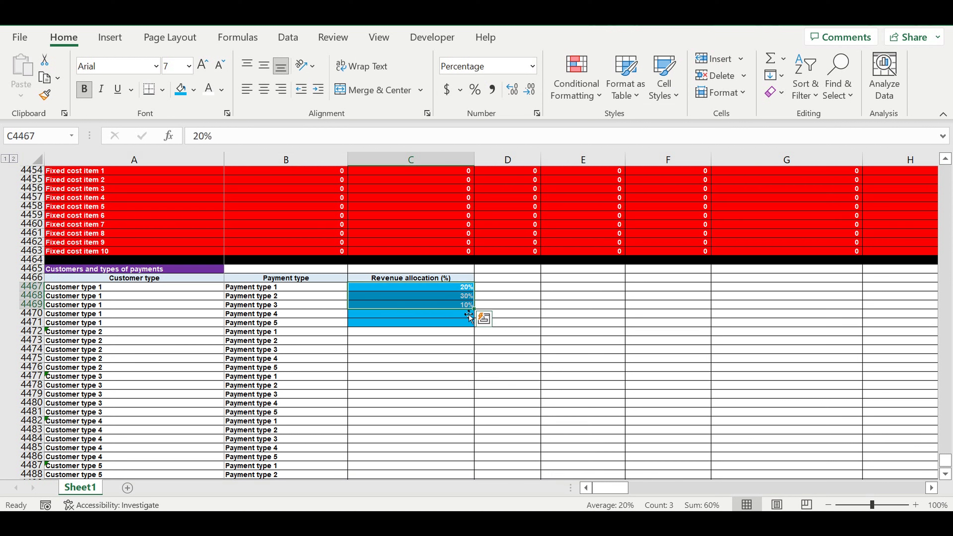
click(452, 315)
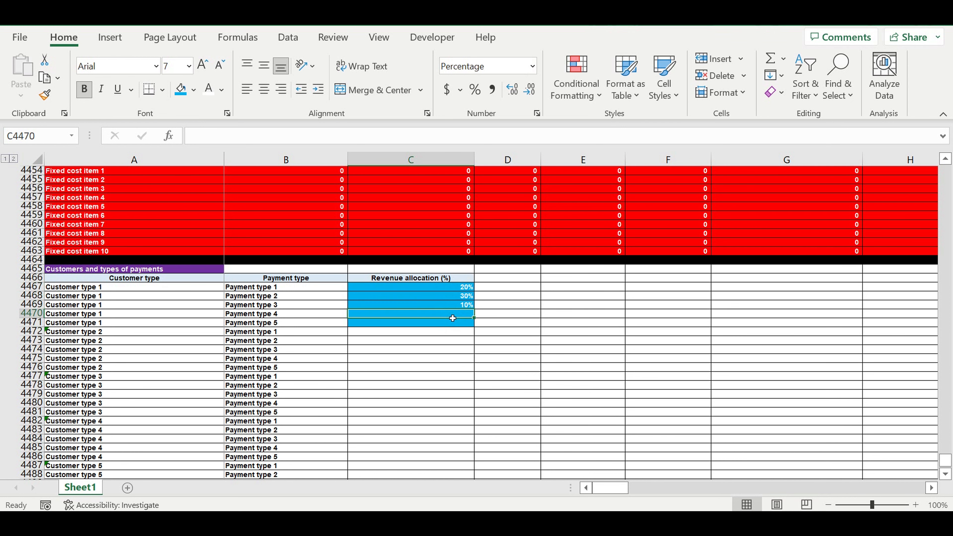
text(12)
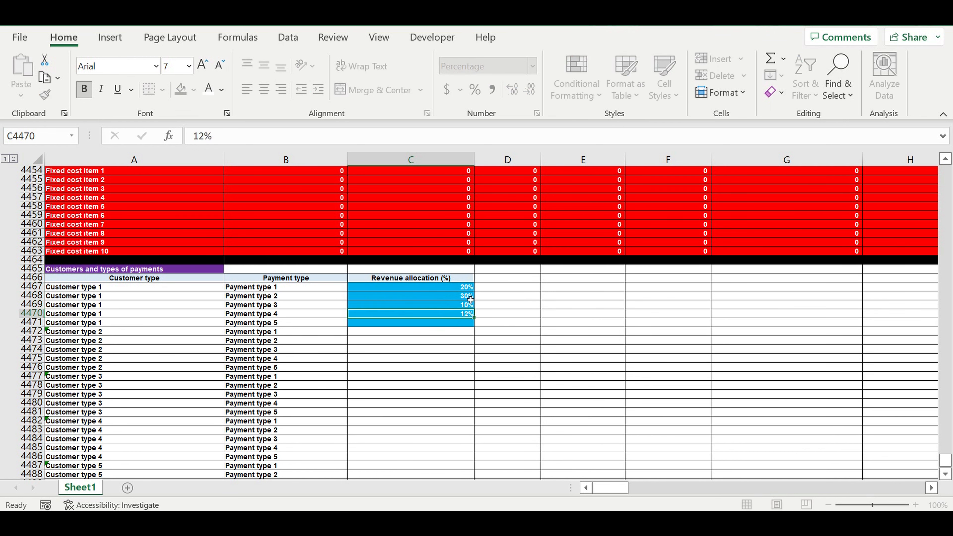
key(Return)
Enter 28% in C4471 for Payment type 5 and check the sum of allocations in C4467:C4471
drag(456, 289, 458, 319)
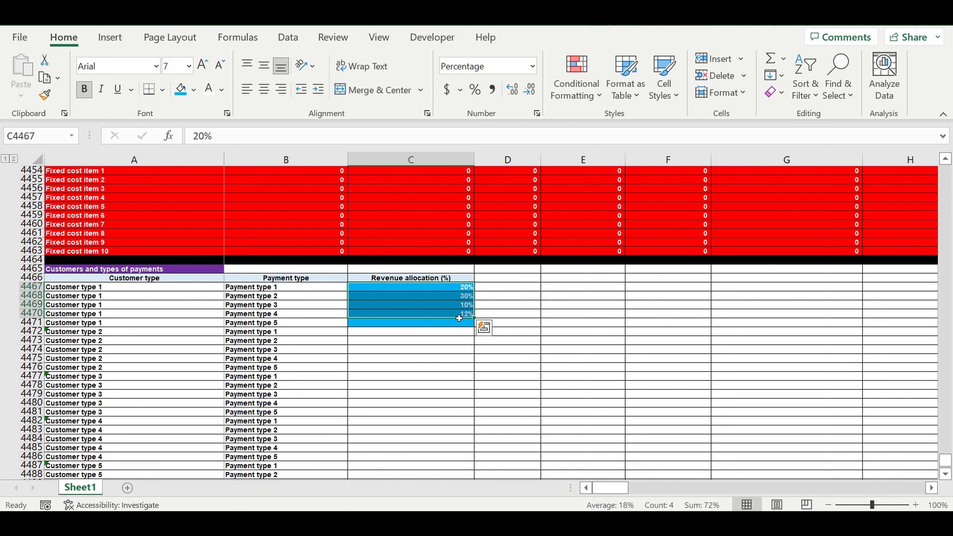
click(459, 327)
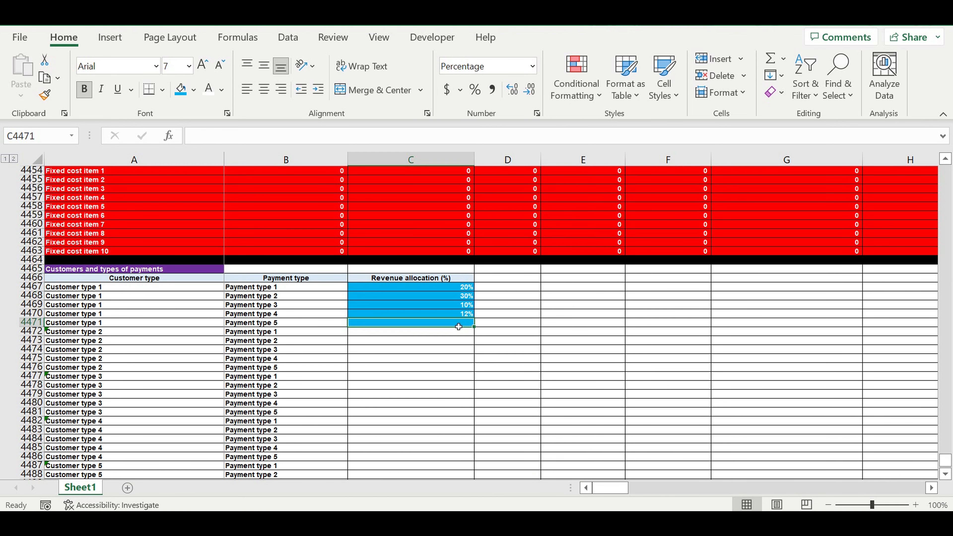
text(28)
key(Return)
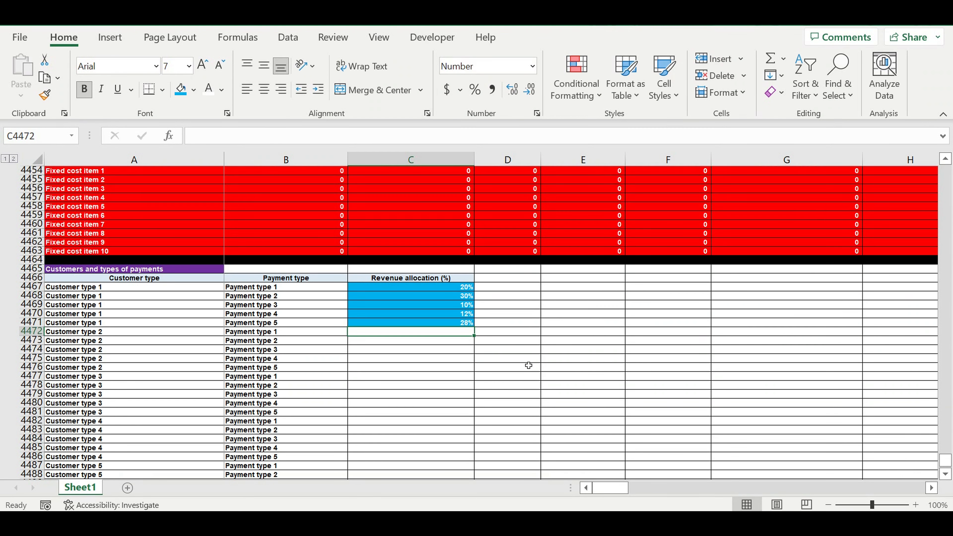
click(518, 358)
drag(458, 291, 456, 324)
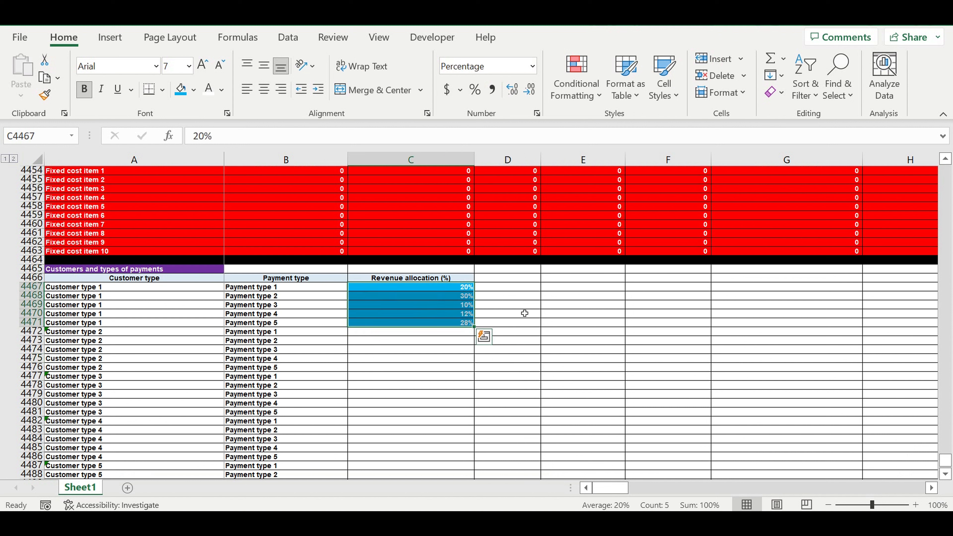
Copy the Revenue allocation (%) heading with its formatting from C4466 into D4466
click(572, 324)
click(479, 284)
click(471, 281)
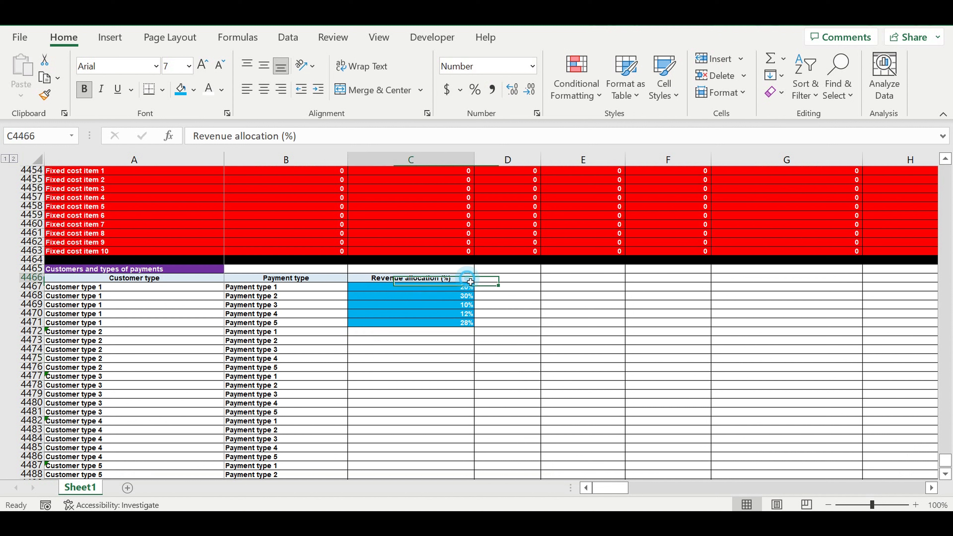
drag(481, 288, 530, 285)
click(525, 303)
Replace the heading in D4466 with "% Allocation controll" and fit column D's width to its text
click(516, 278)
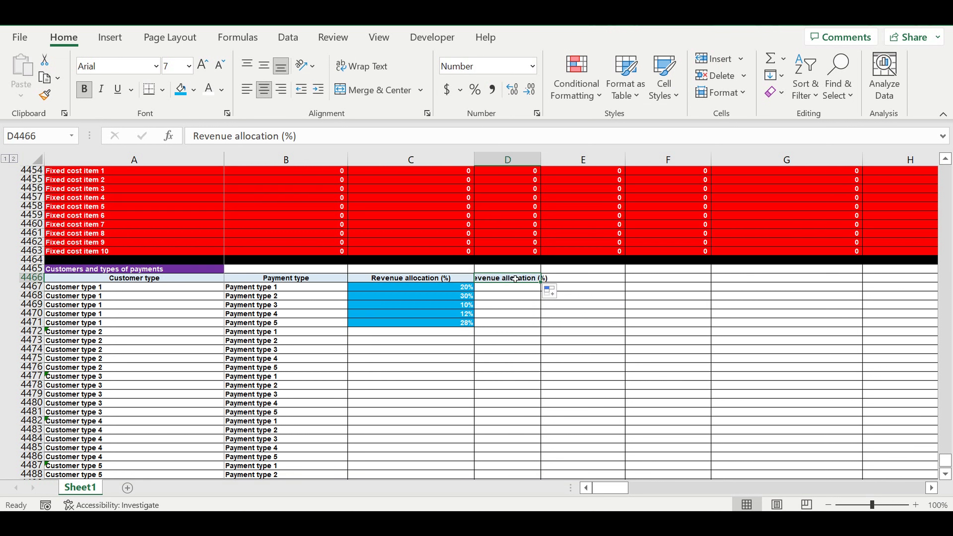
text(Con)
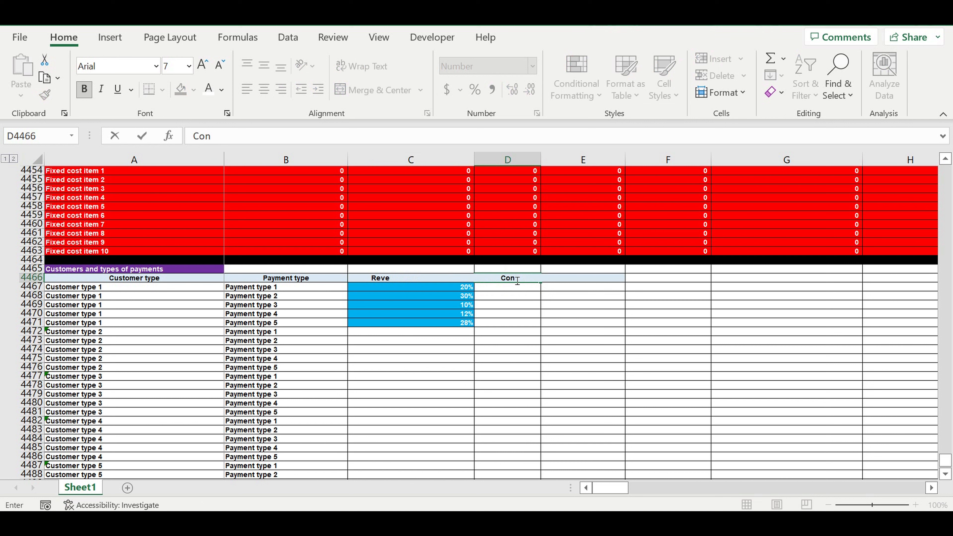
key(BackSpace)
key(BackSpace)
key(BackSpace)
text(Allocation)
click(192, 136)
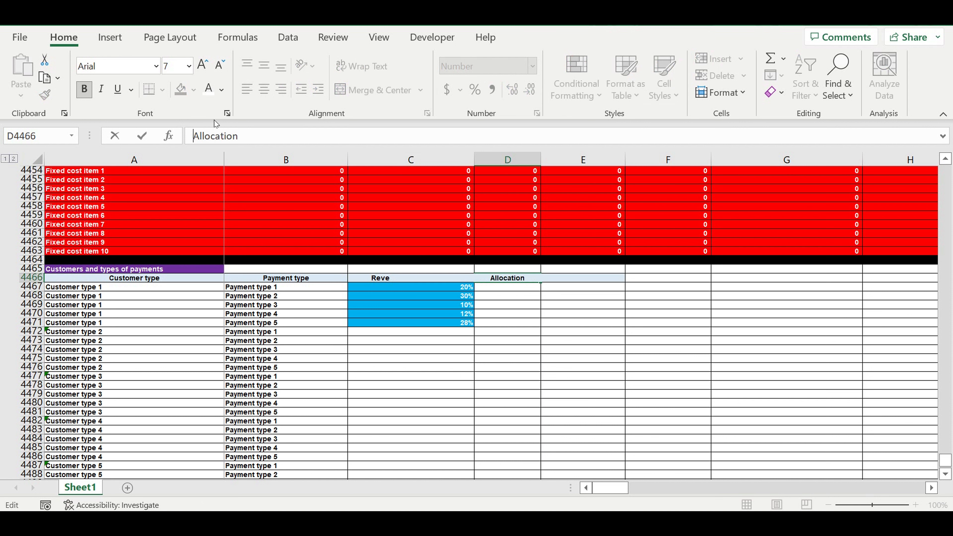
text(%)
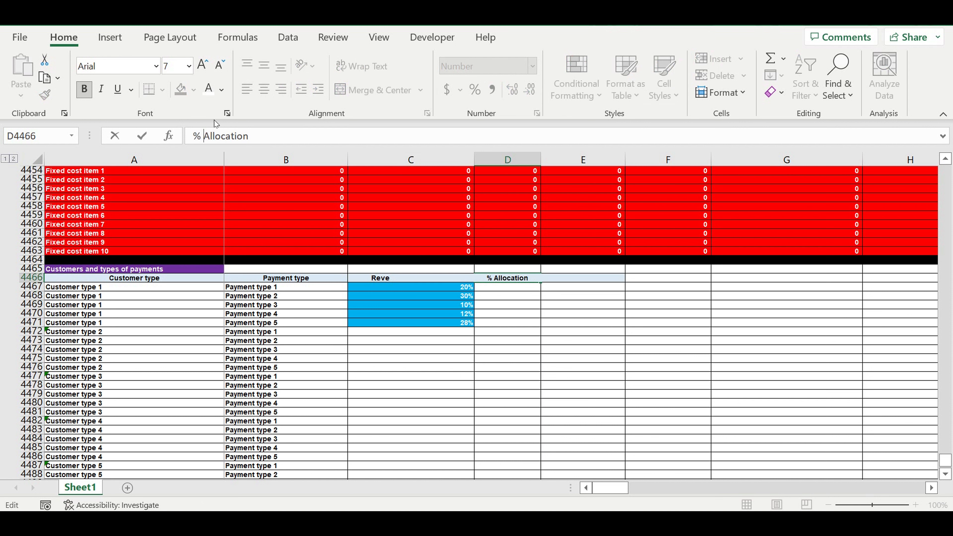
click(274, 143)
text(controll)
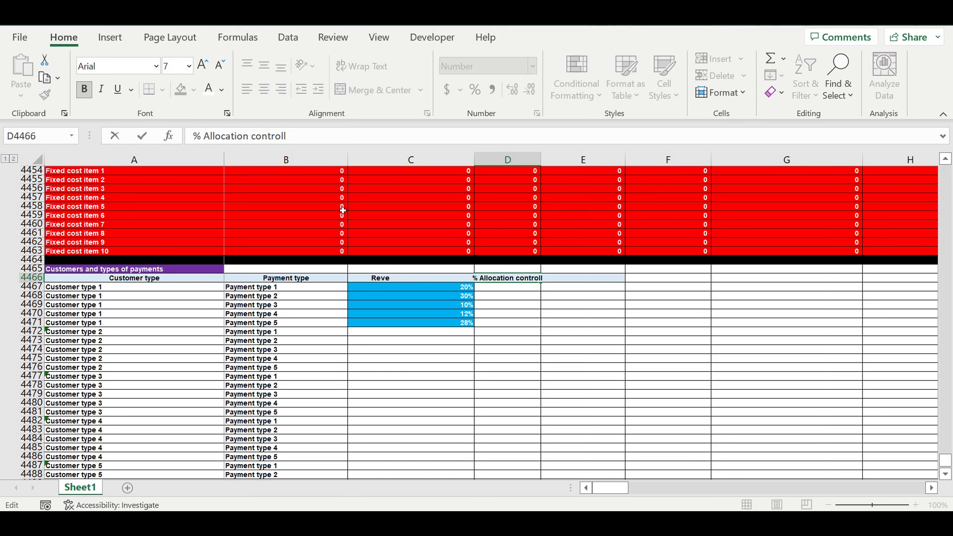
key(Return)
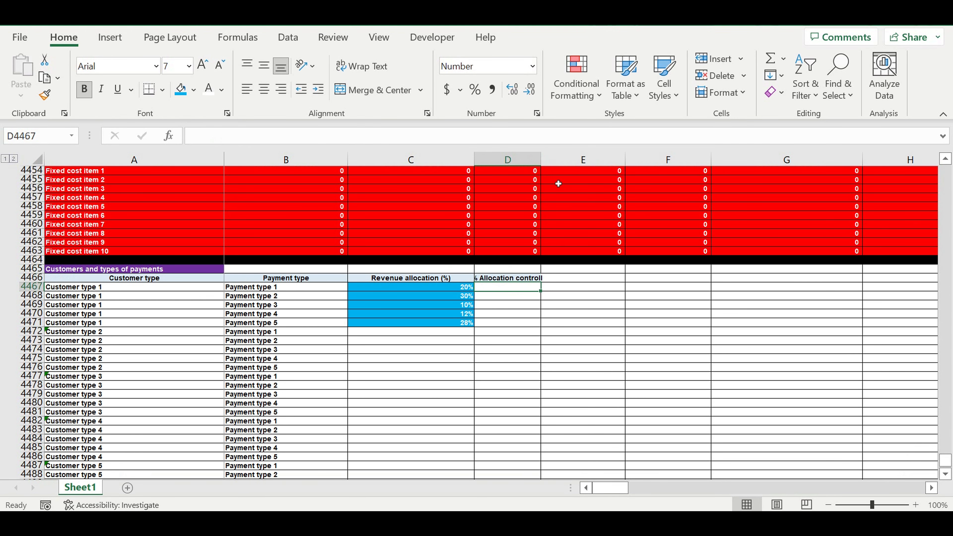
double_click(542, 160)
click(590, 297)
Merge and center cells D4467:D4471 beside the five Customer type 1 allocations
drag(516, 288, 512, 324)
click(375, 90)
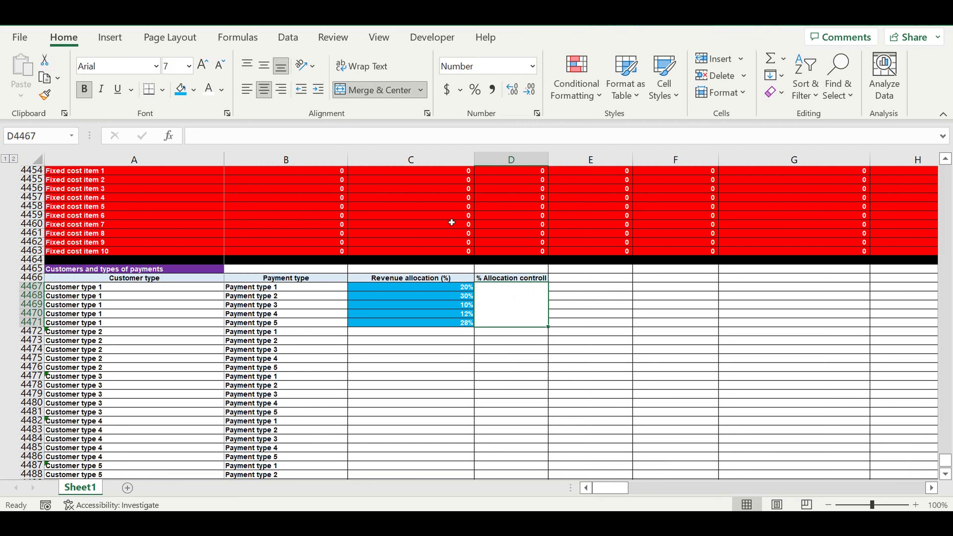
Enter the formula =C4467+C4468+C4469+C4470+C4471 in the merged allocation control cell D4467
text(=)
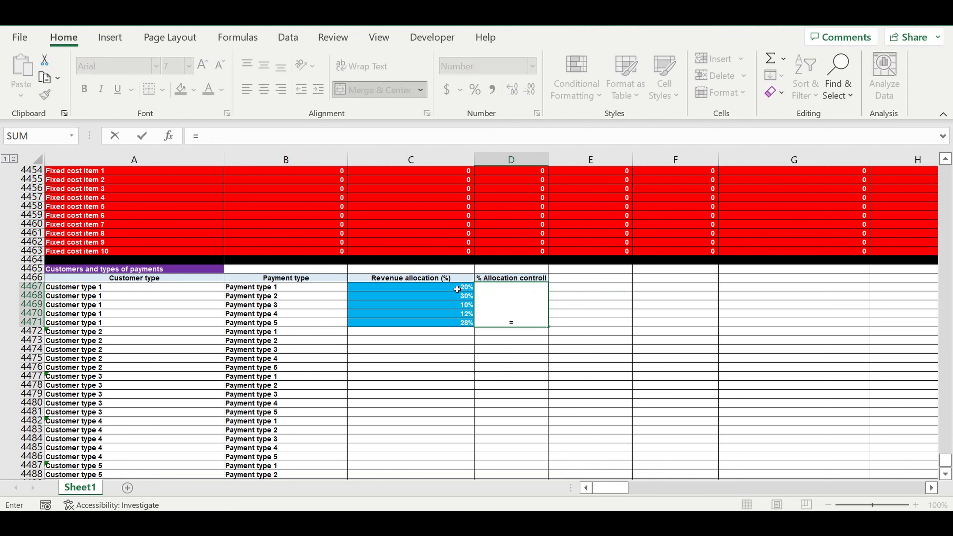
click(460, 291)
text(+)
click(454, 298)
text(+)
click(455, 307)
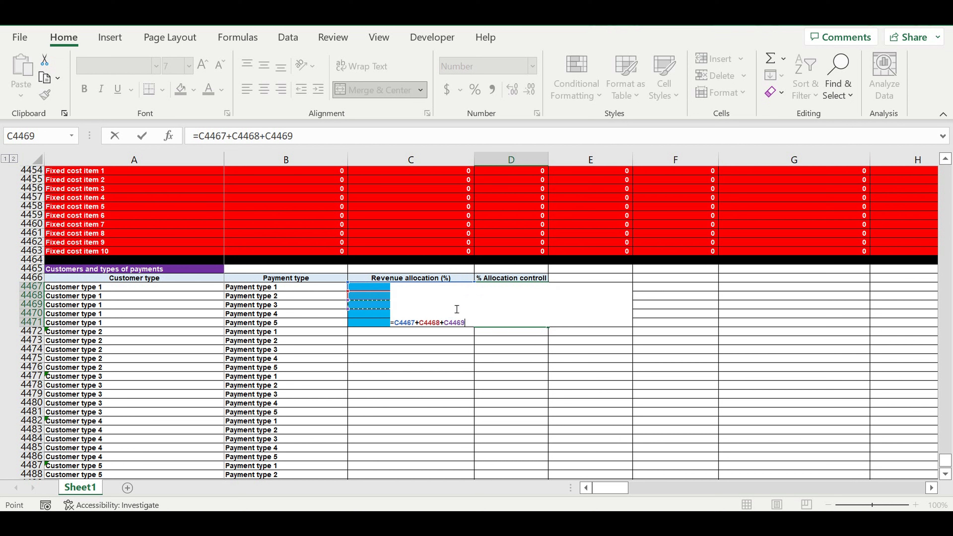
text(+)
click(369, 314)
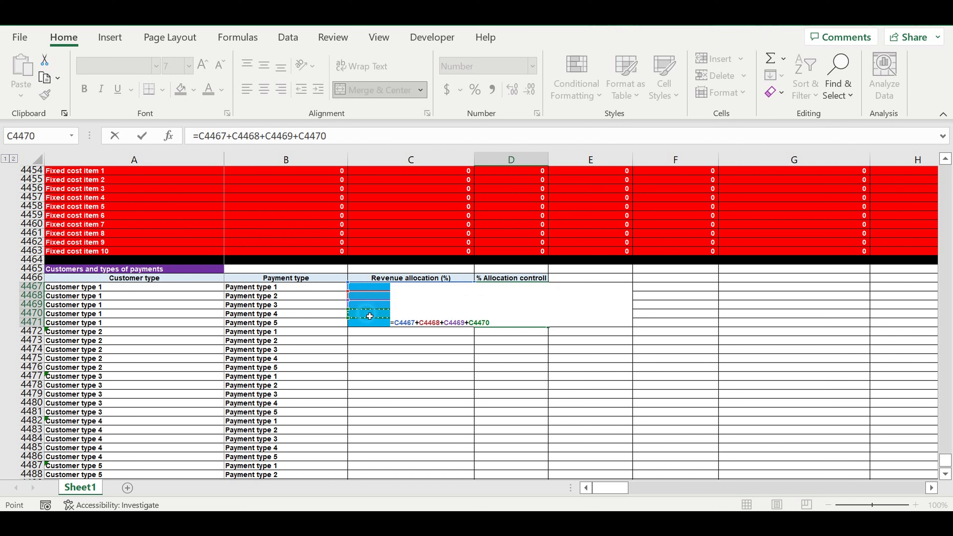
text(+)
click(372, 325)
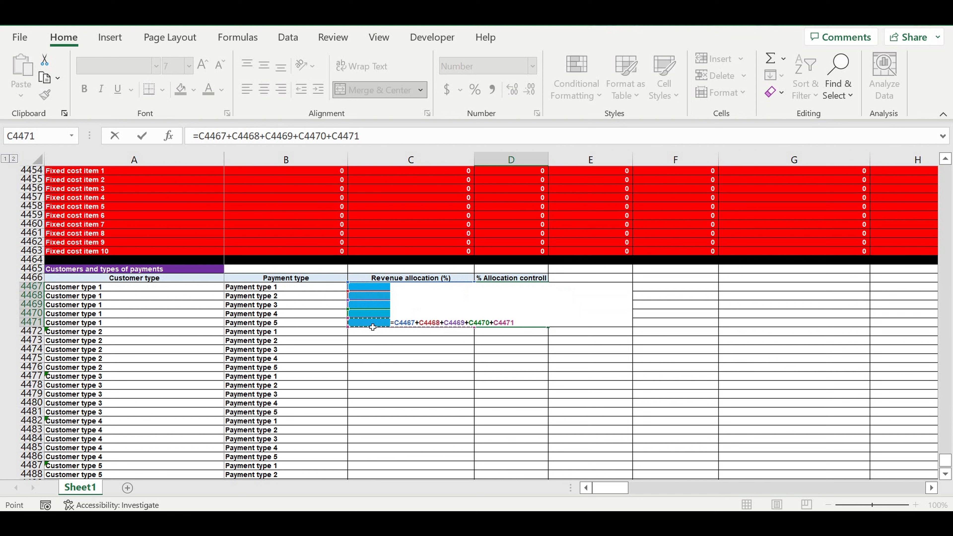
key(Return)
click(503, 309)
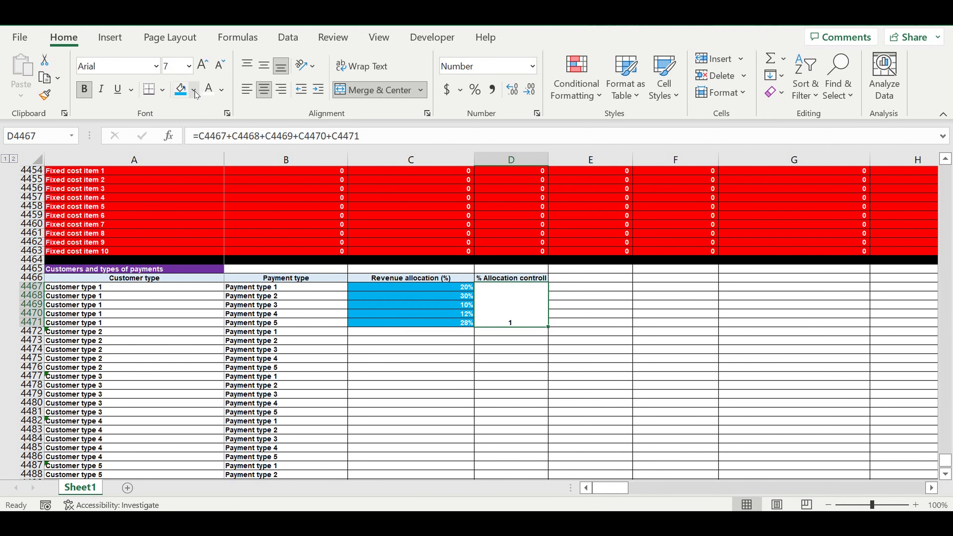
Format the allocation control cell D4467 as a percentage and center its value vertically
click(475, 89)
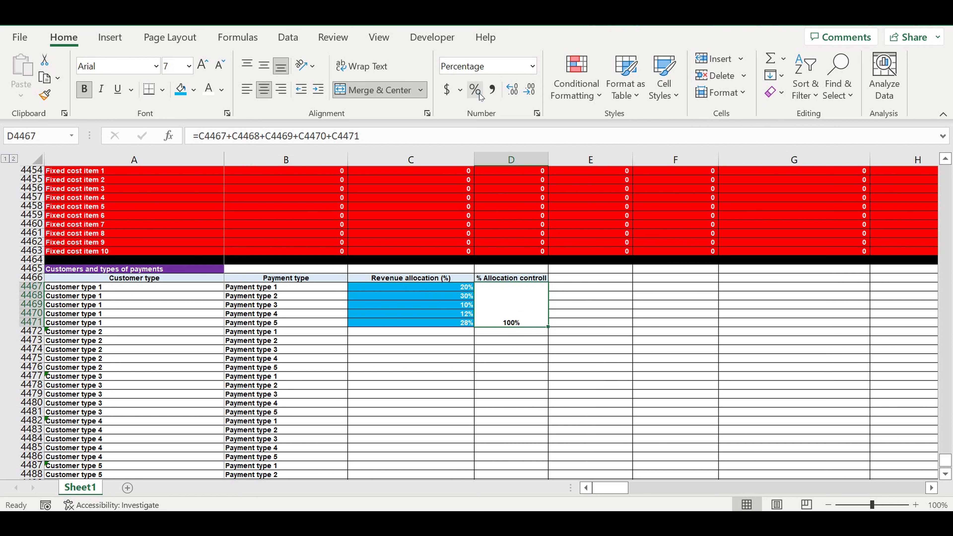
click(515, 320)
right_click(514, 319)
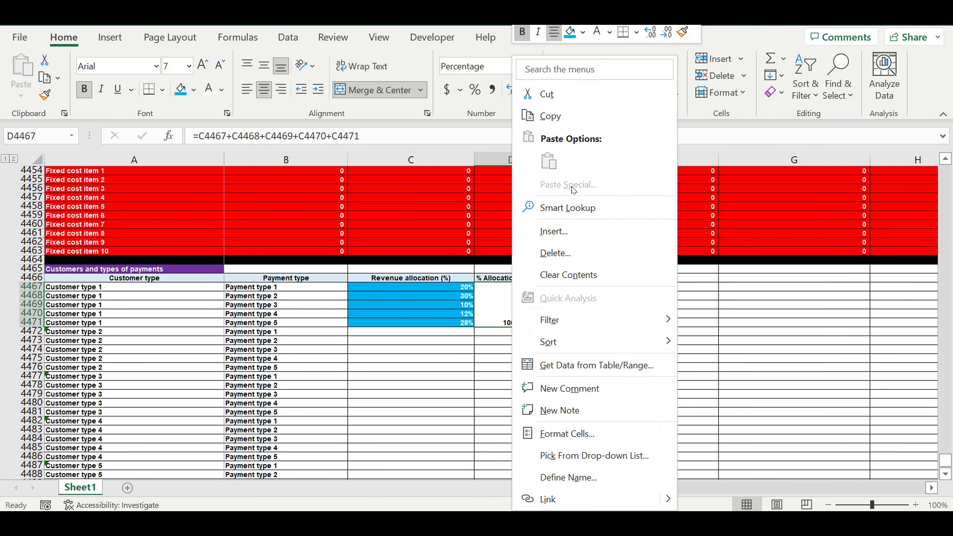
click(567, 434)
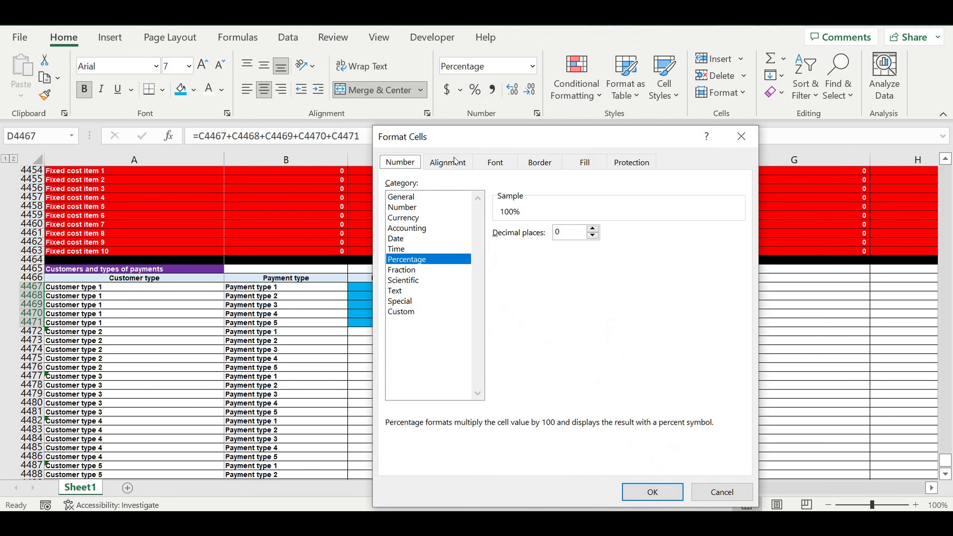
click(455, 161)
click(488, 247)
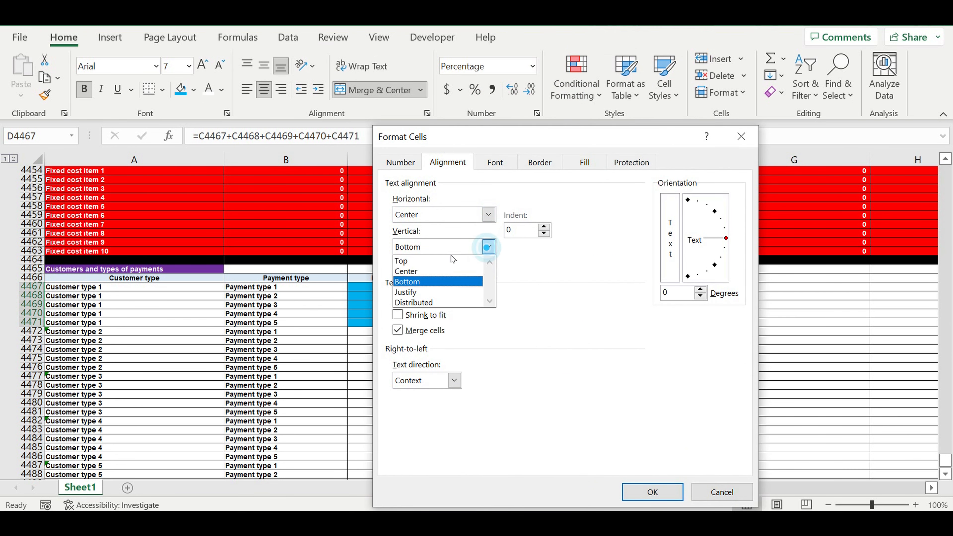
click(439, 271)
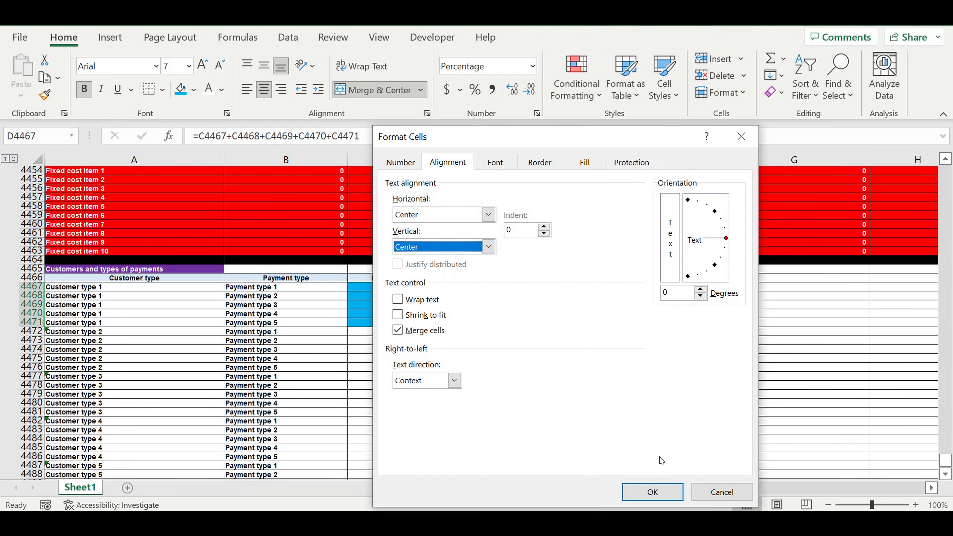
click(652, 492)
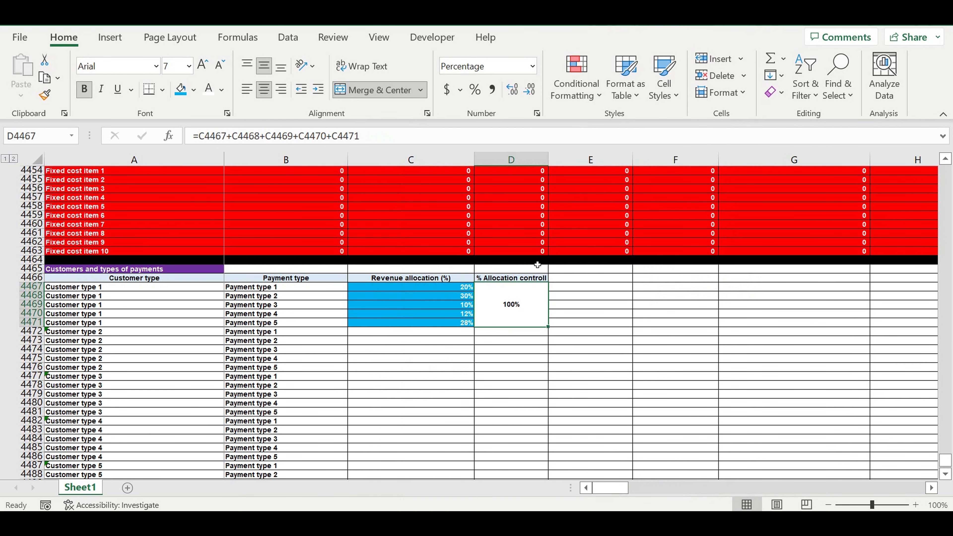
Fill the merged allocation control cell D4467 with standard red and make its text white
click(193, 92)
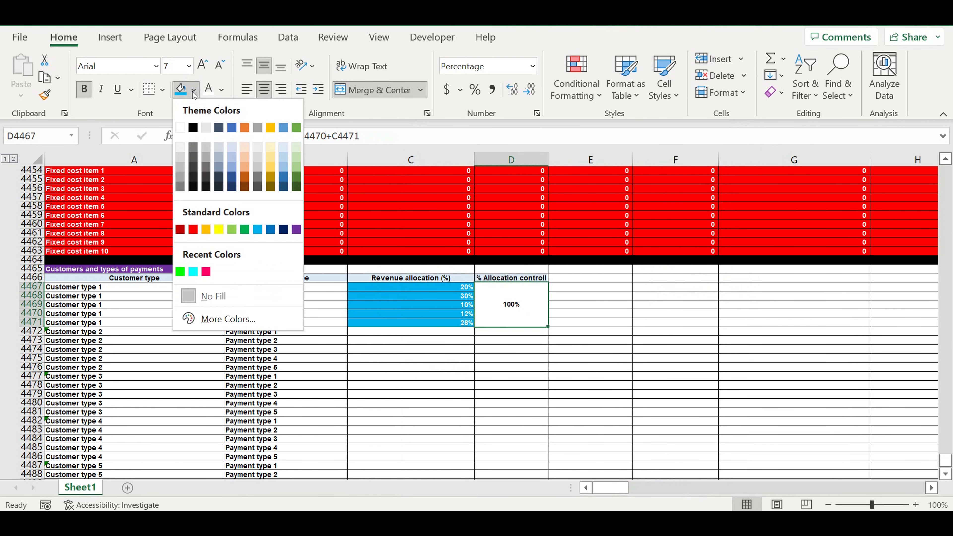
click(191, 230)
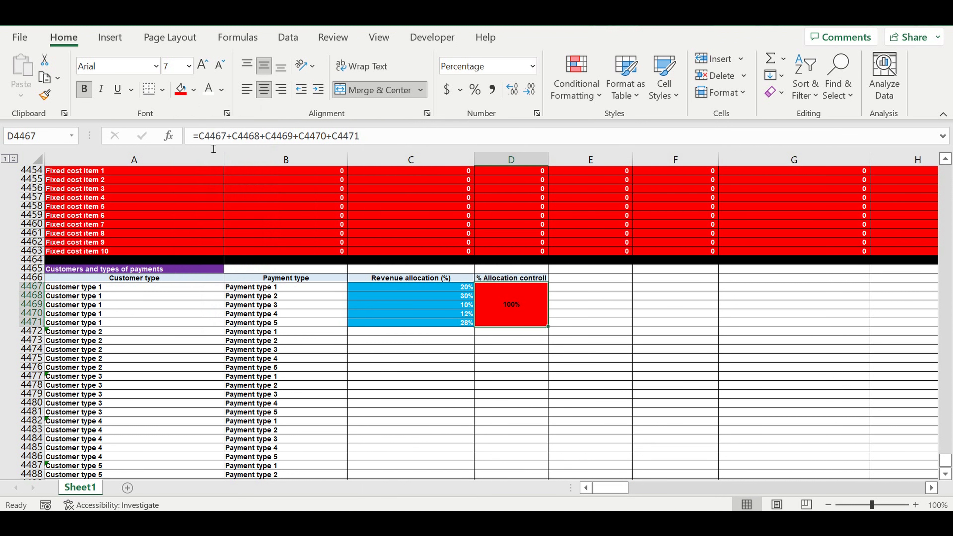
click(608, 313)
Create a formula-based conditional formatting rule for D4467 with the condition =D4467=1
click(526, 310)
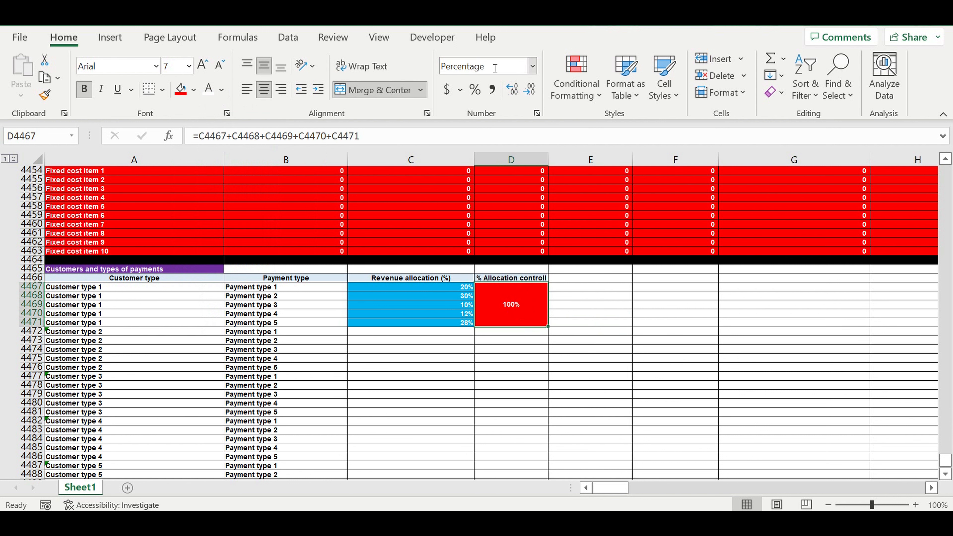
click(601, 96)
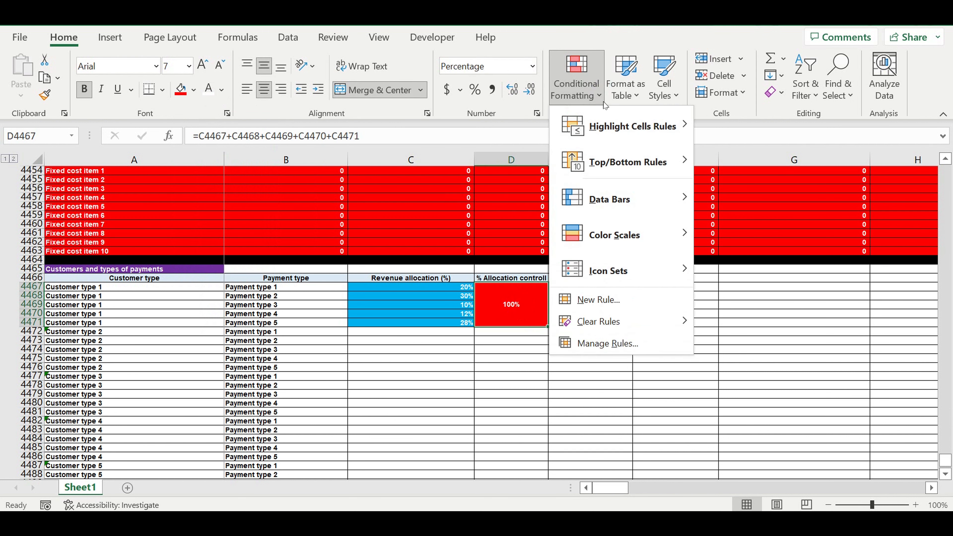
click(596, 302)
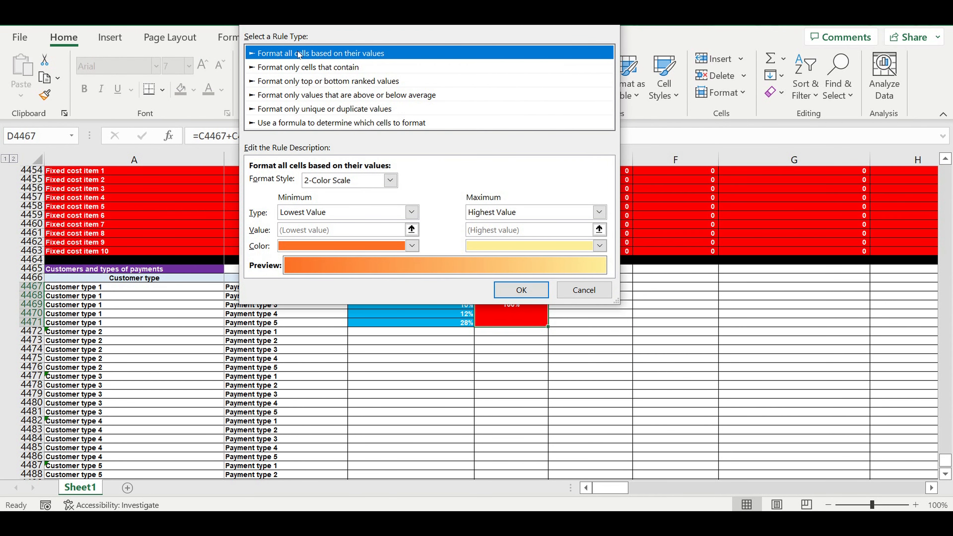
click(296, 122)
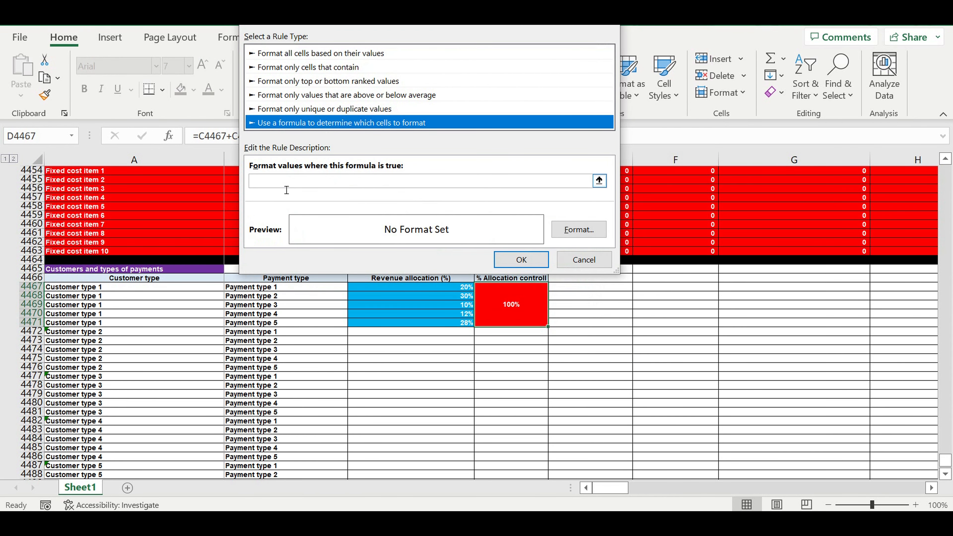
click(280, 184)
drag(396, 16, 681, 48)
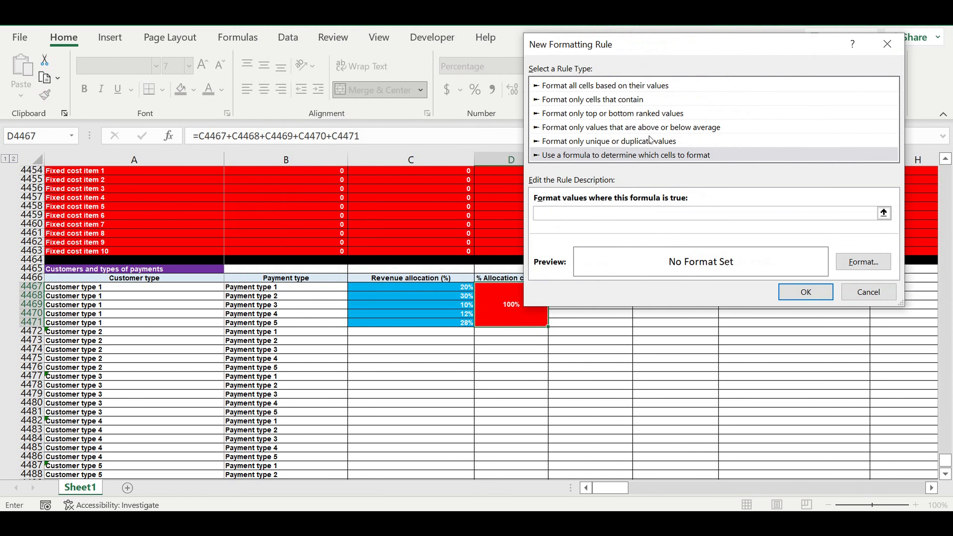
click(500, 311)
click(546, 213)
key(BackSpace)
click(551, 214)
key(BackSpace)
click(586, 222)
text(=1)
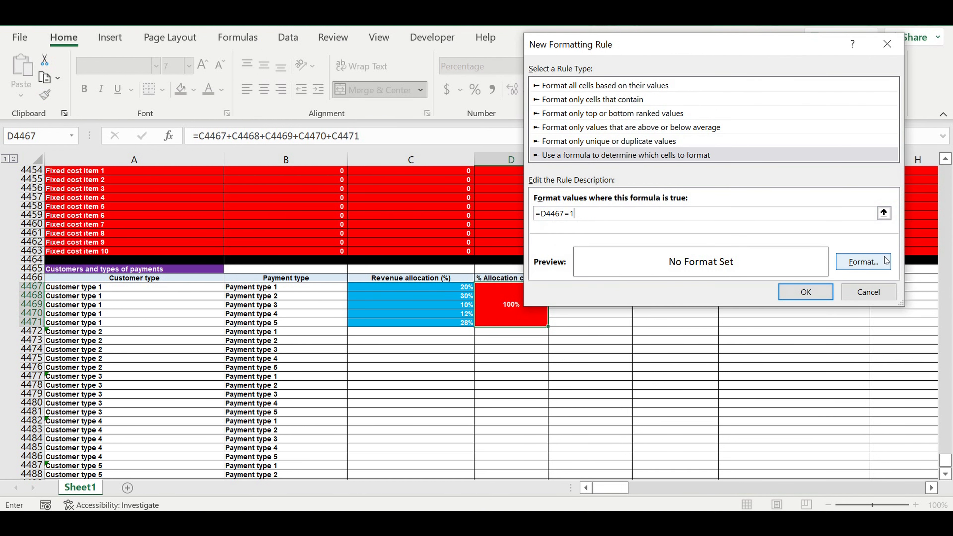
Give the conditional formatting rule a custom bright green fill
click(862, 261)
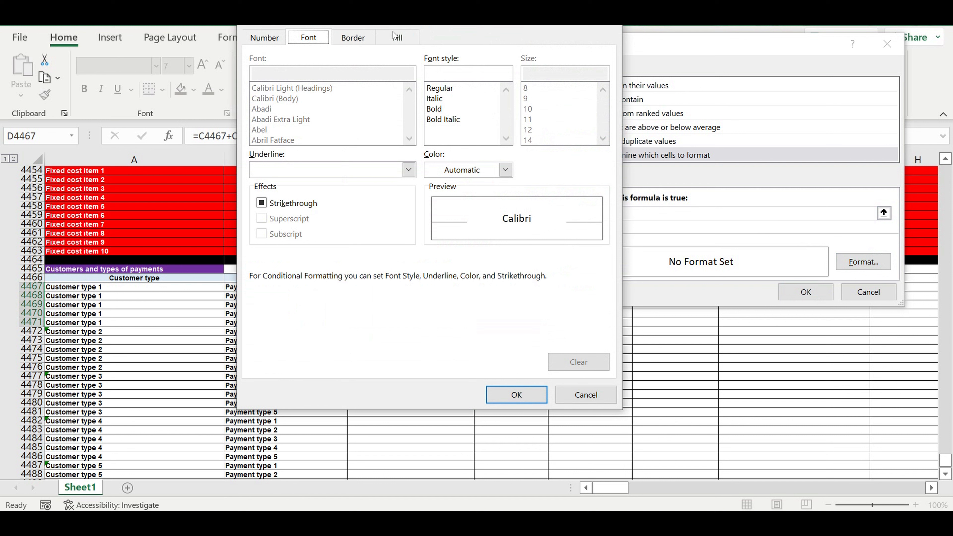
click(394, 36)
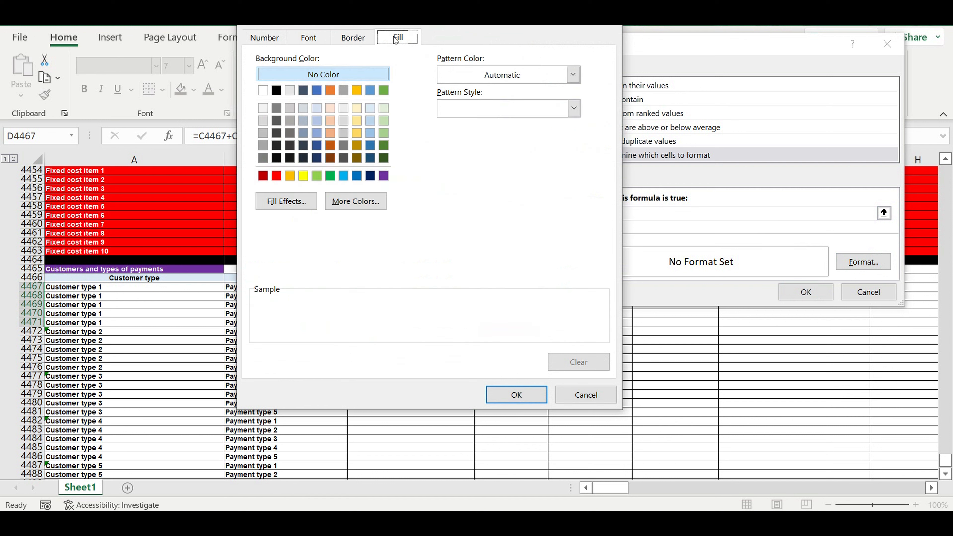
click(347, 202)
click(363, 109)
click(355, 105)
click(502, 41)
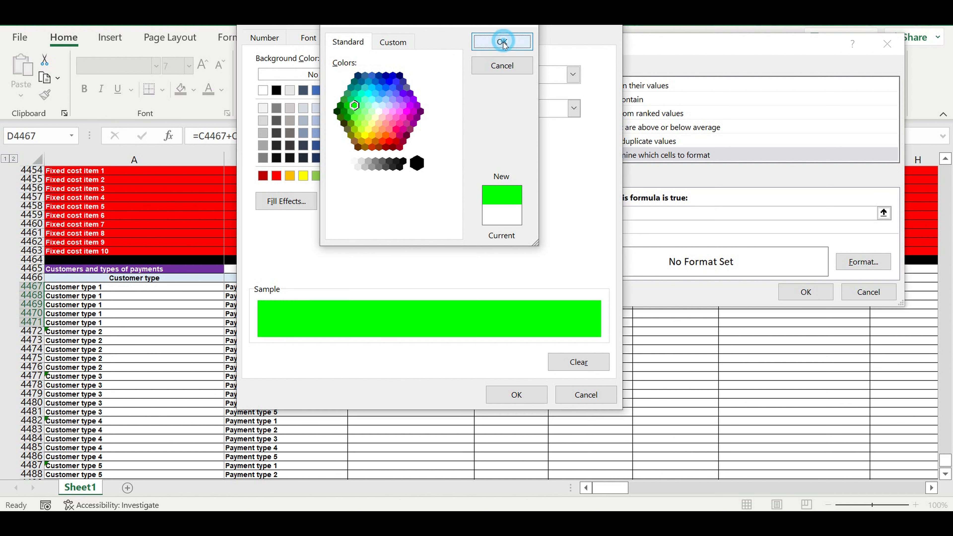
Set the rule's font color to black and apply the rule to D4467
click(308, 37)
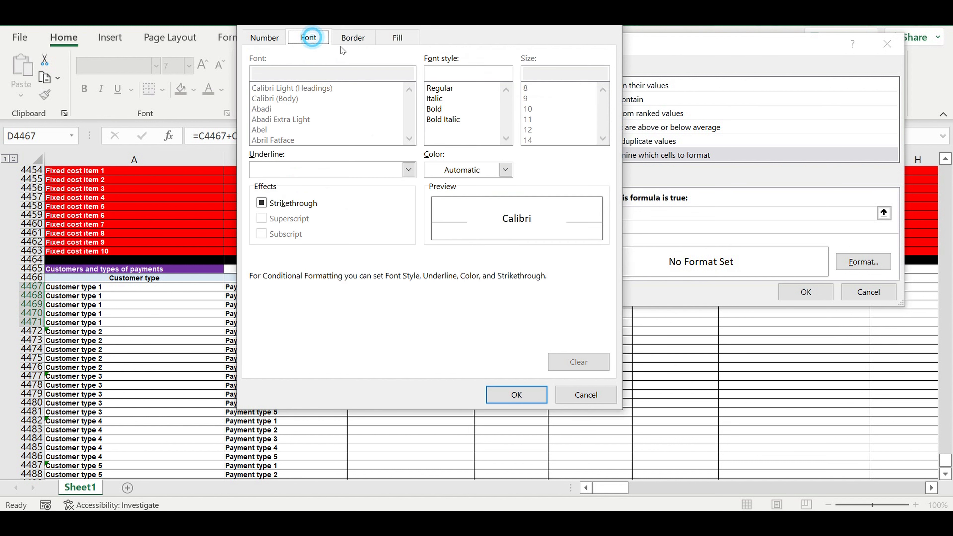
click(506, 170)
click(444, 230)
click(517, 394)
click(806, 291)
click(642, 341)
Test the control cell's conditional formatting by changing C4467 to 19% and 21%, and restore it to 20%
click(447, 289)
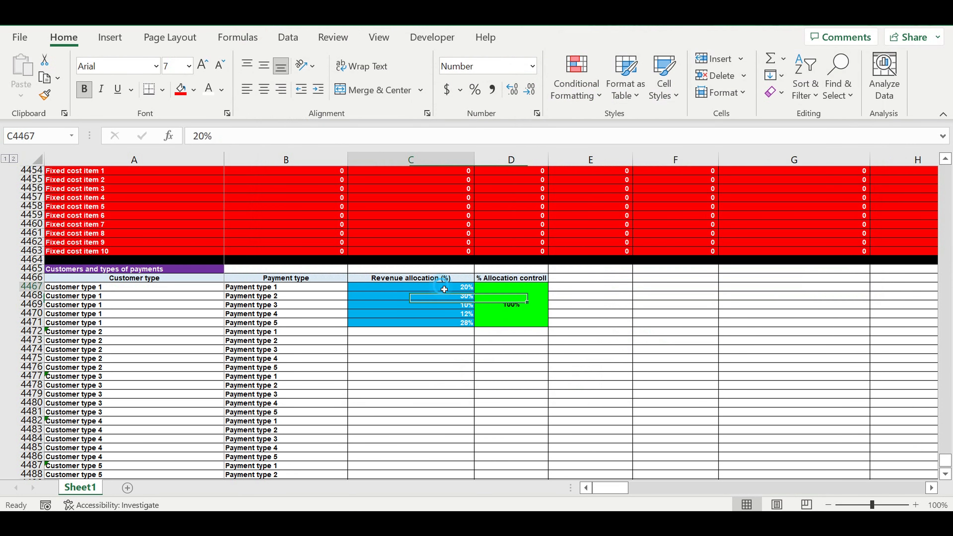
text(19)
key(Return)
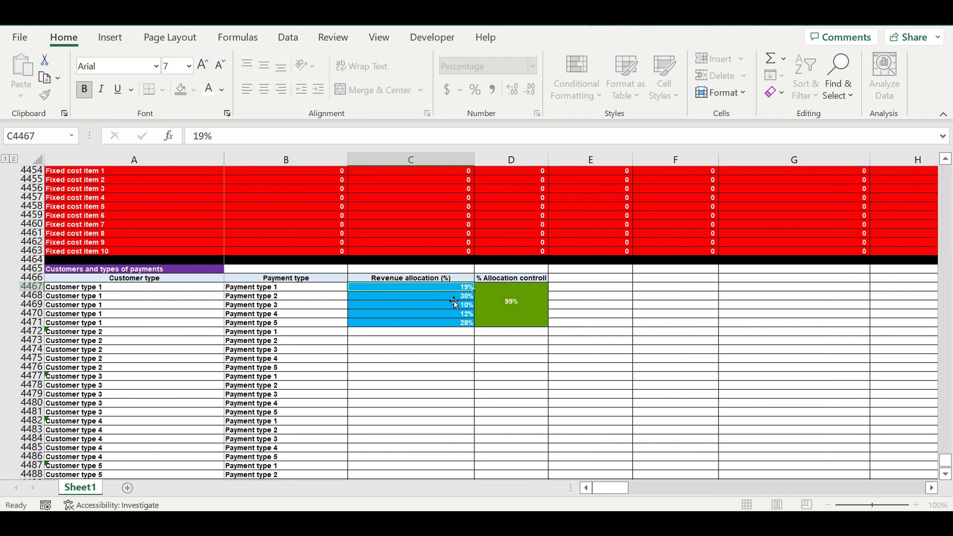
click(451, 291)
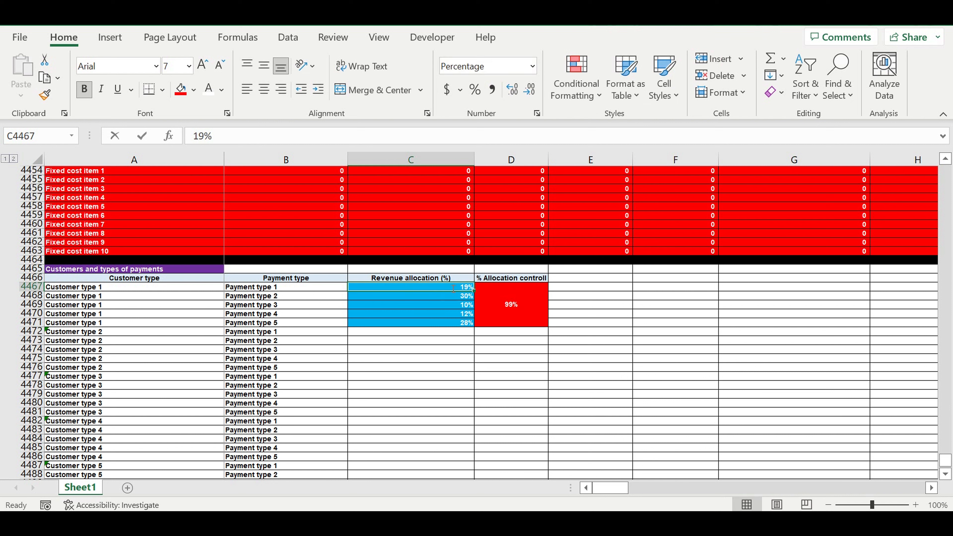
text(21)
key(Return)
click(461, 289)
text(20)
key(Return)
click(525, 359)
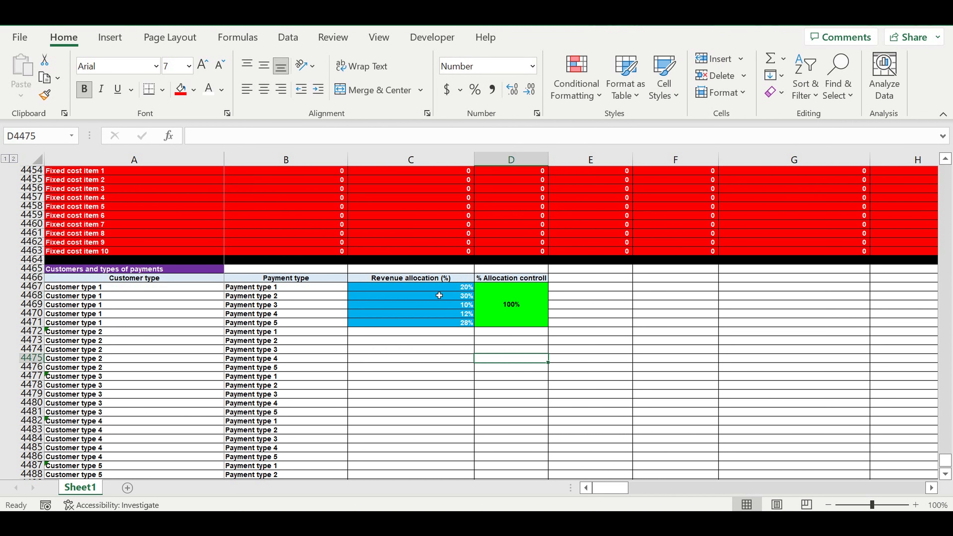
click(454, 290)
drag(107, 289, 102, 324)
drag(309, 288, 307, 327)
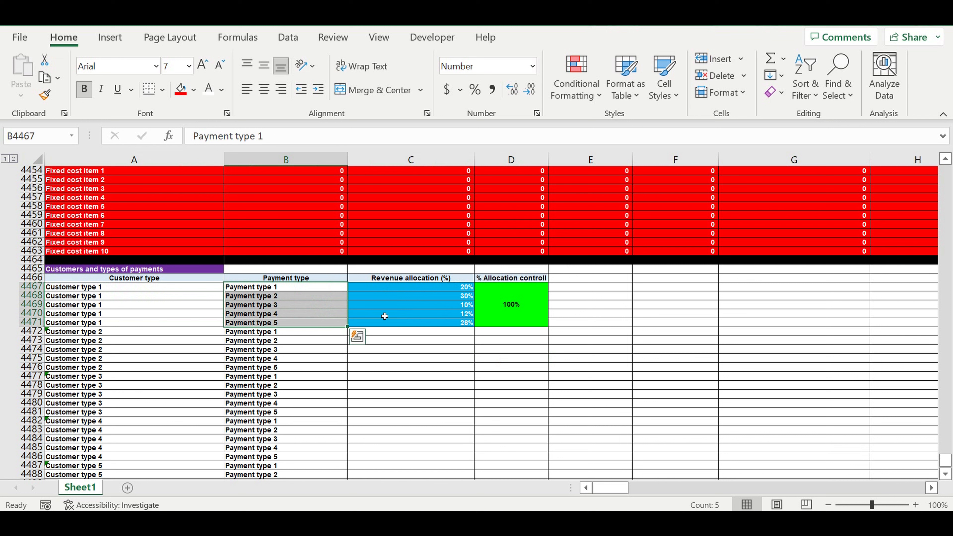
drag(453, 288, 446, 328)
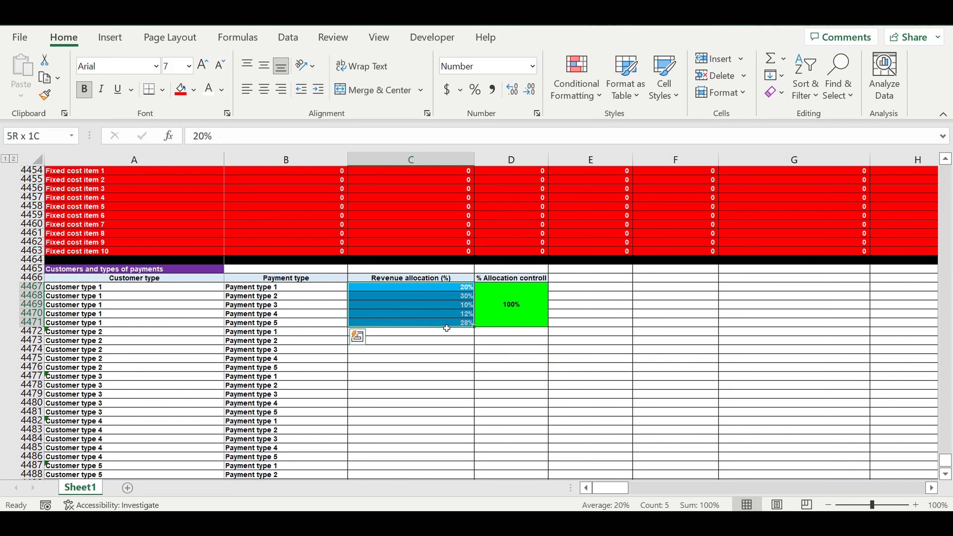
click(584, 366)
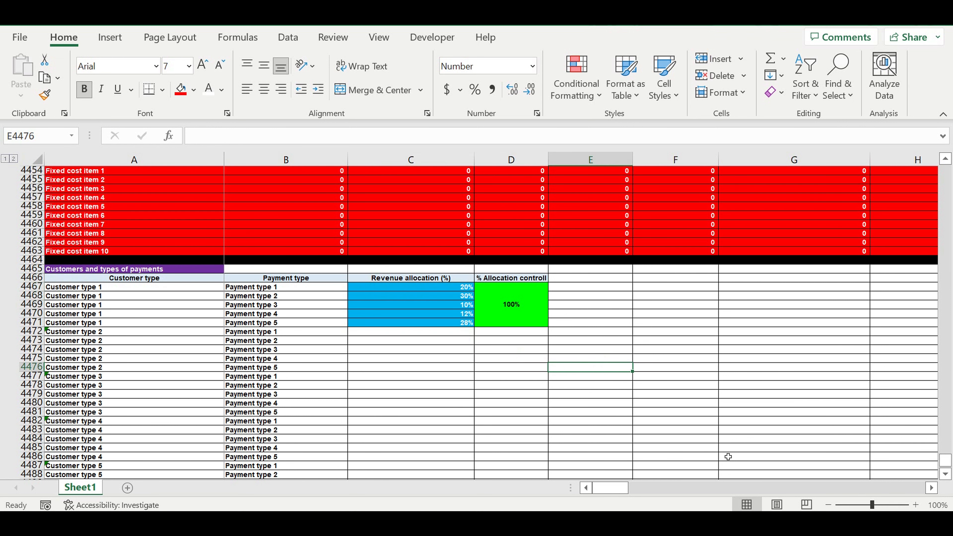
click(932, 488)
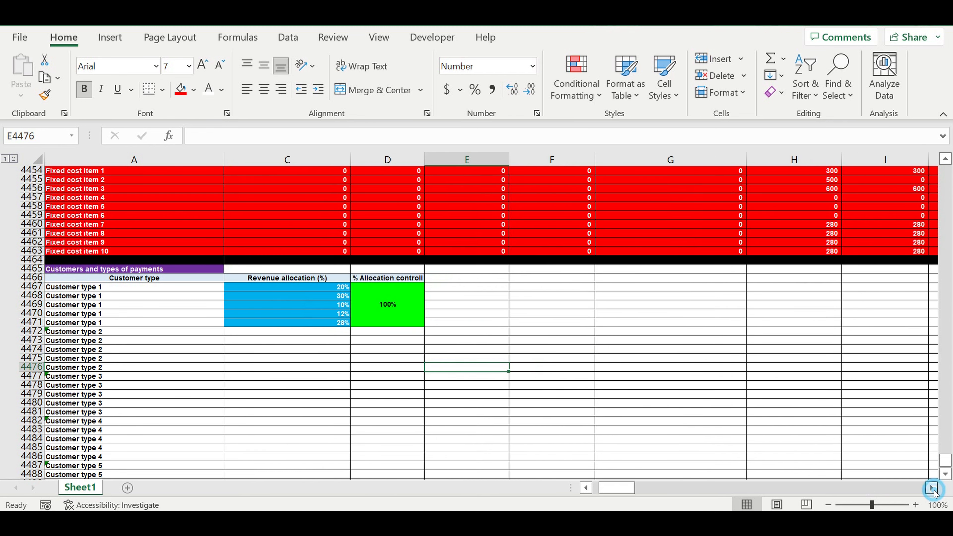
click(933, 488)
click(587, 488)
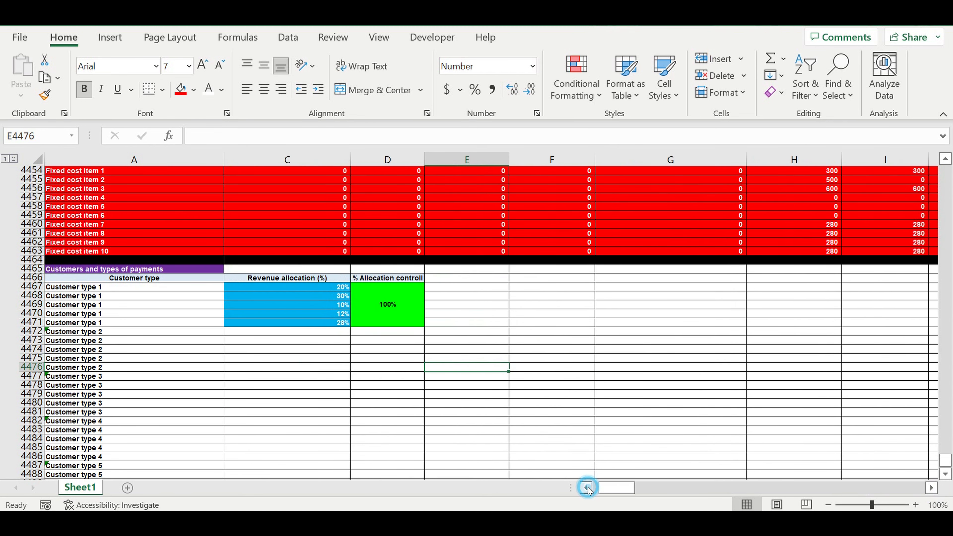
click(587, 488)
click(639, 323)
click(607, 295)
click(581, 278)
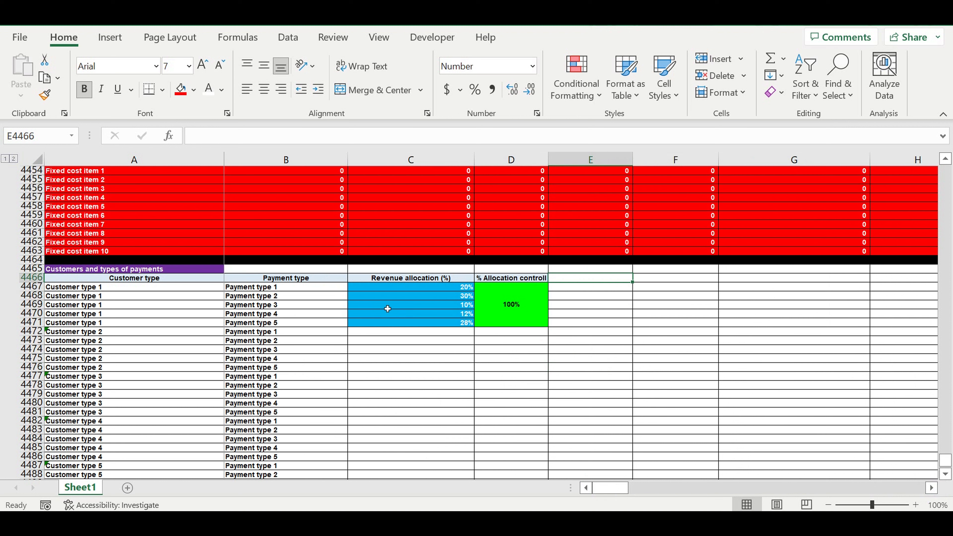
drag(308, 288, 301, 323)
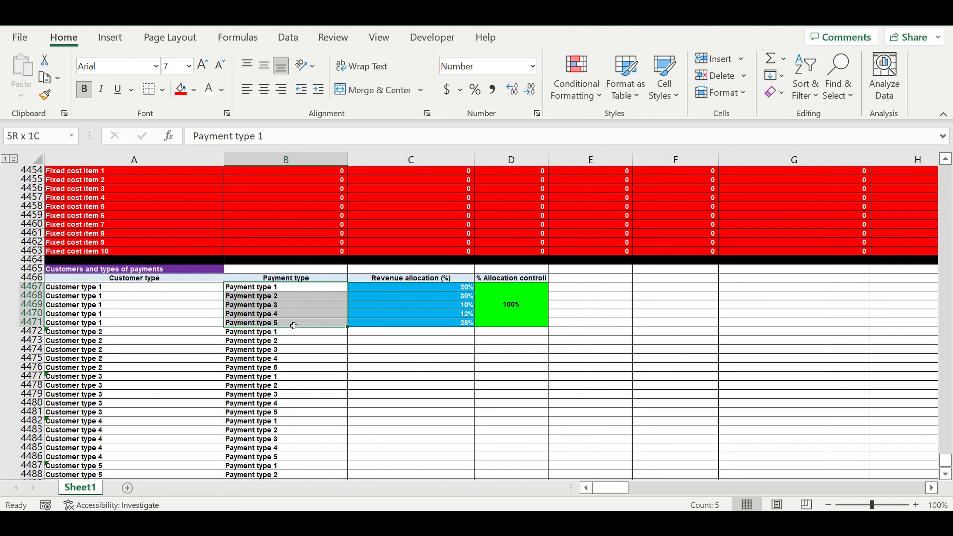
Enter the numbers 1, 2 and 3 as column headings in E4466, F4466 and G4466
click(590, 277)
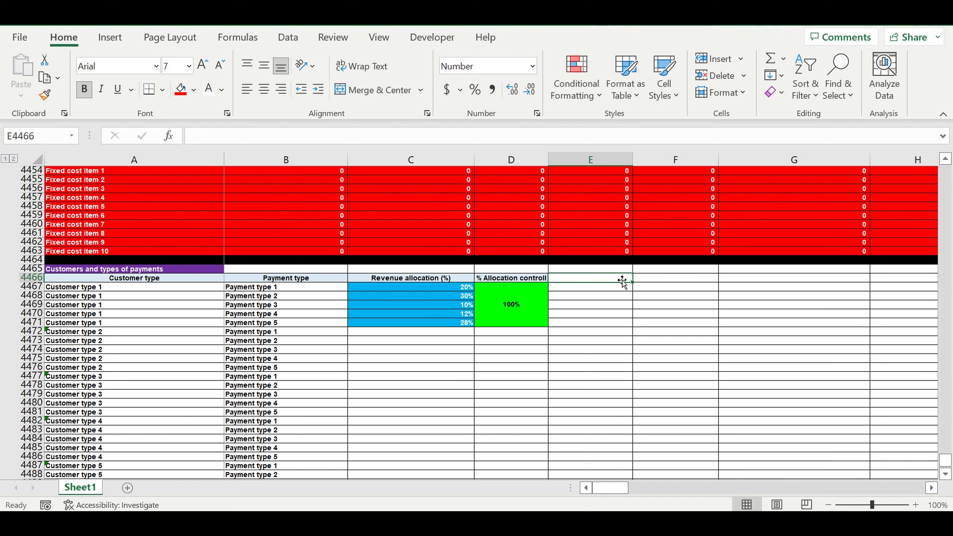
text(1)
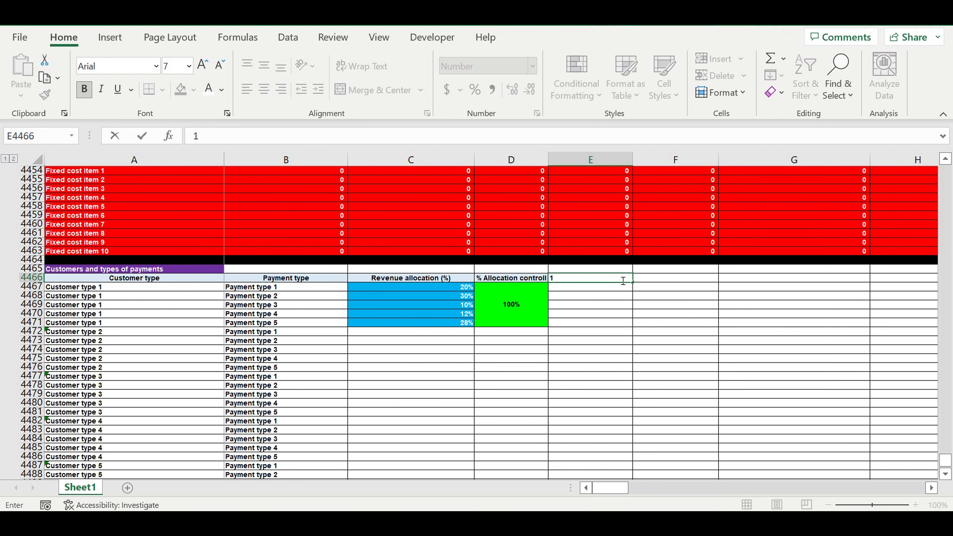
key(Tab)
text(2)
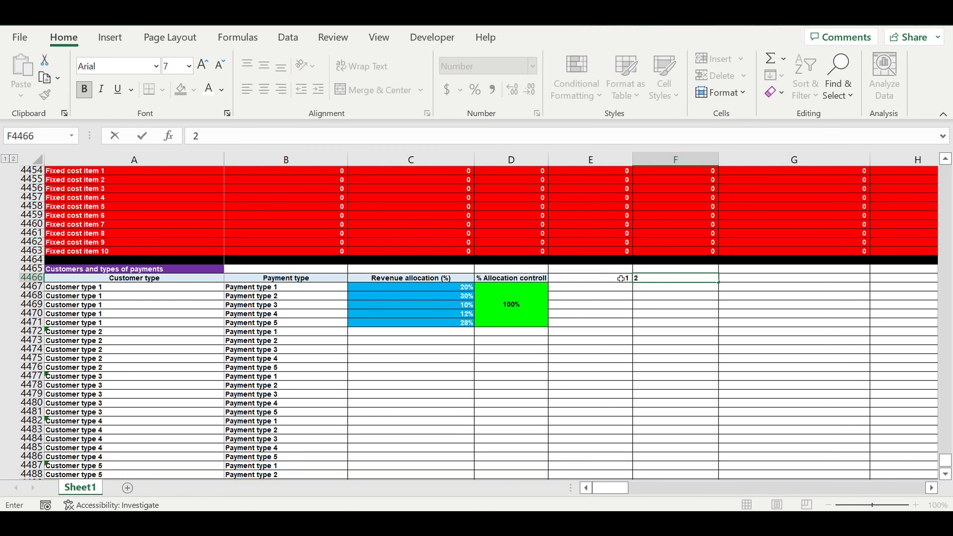
key(Tab)
text(3)
key(Tab)
click(632, 314)
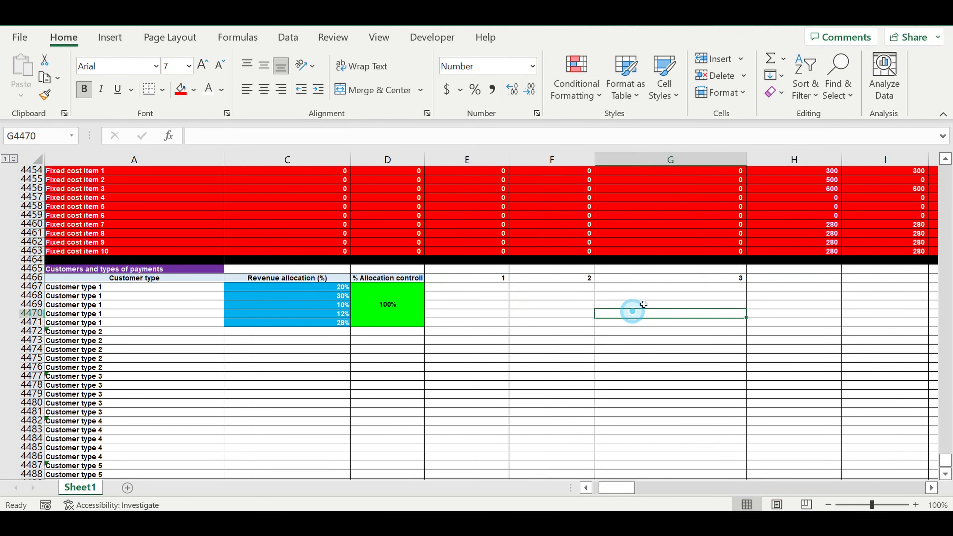
Right-align the numbered headings in E4466:G4466
click(573, 279)
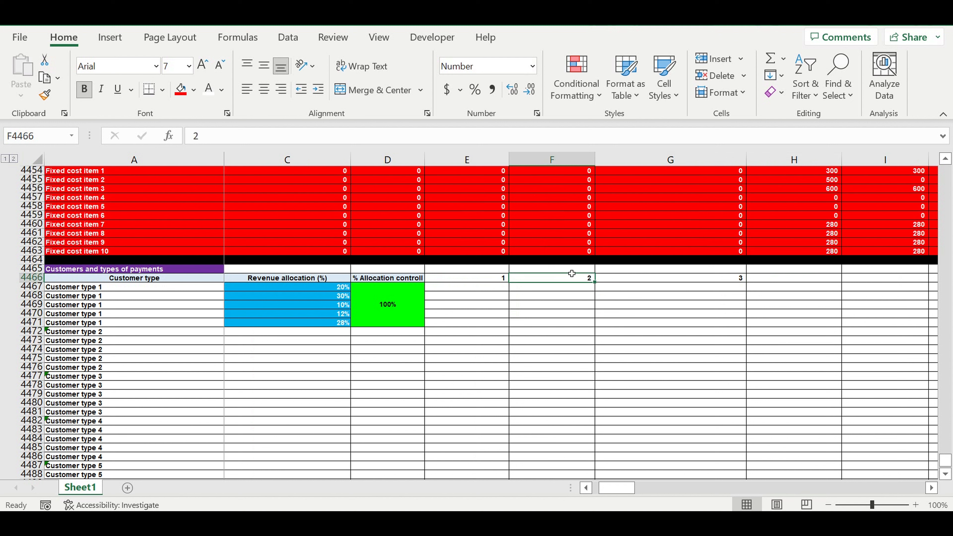
drag(648, 279, 507, 280)
click(281, 90)
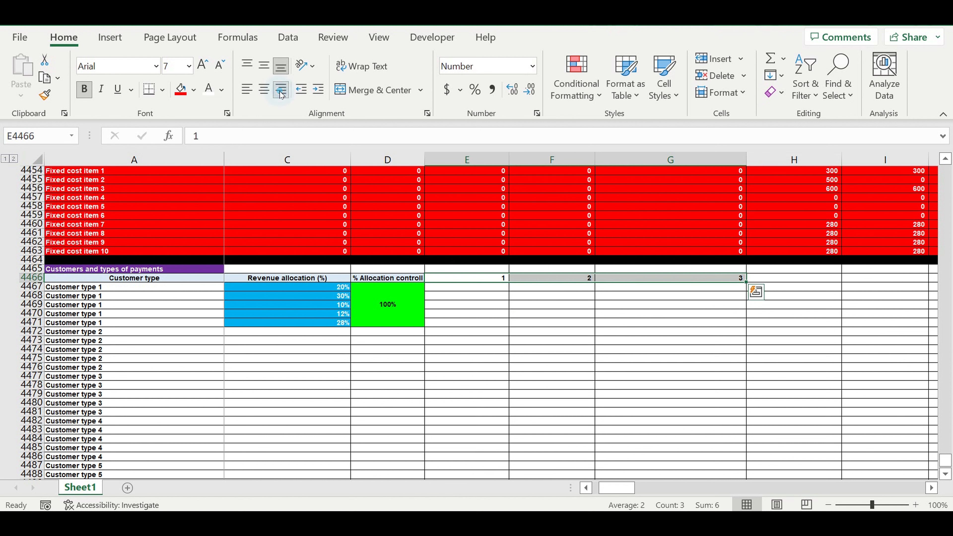
Center the numbered headings in E4466:G4466 and fill them with light gold
click(264, 89)
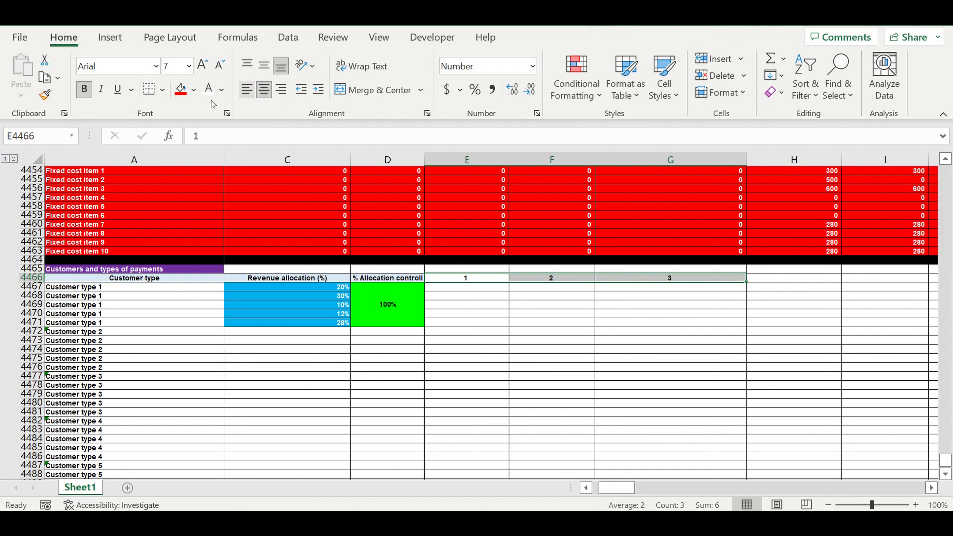
click(194, 90)
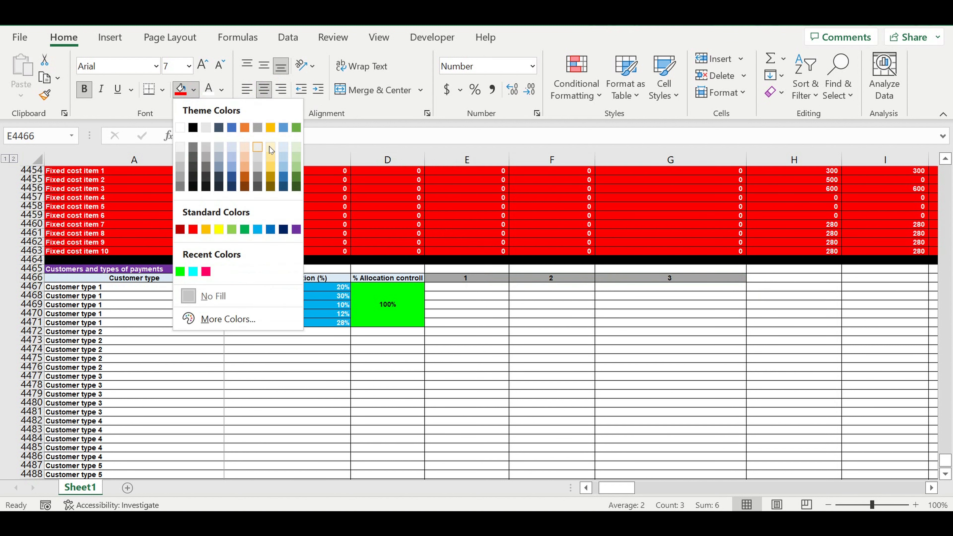
click(269, 146)
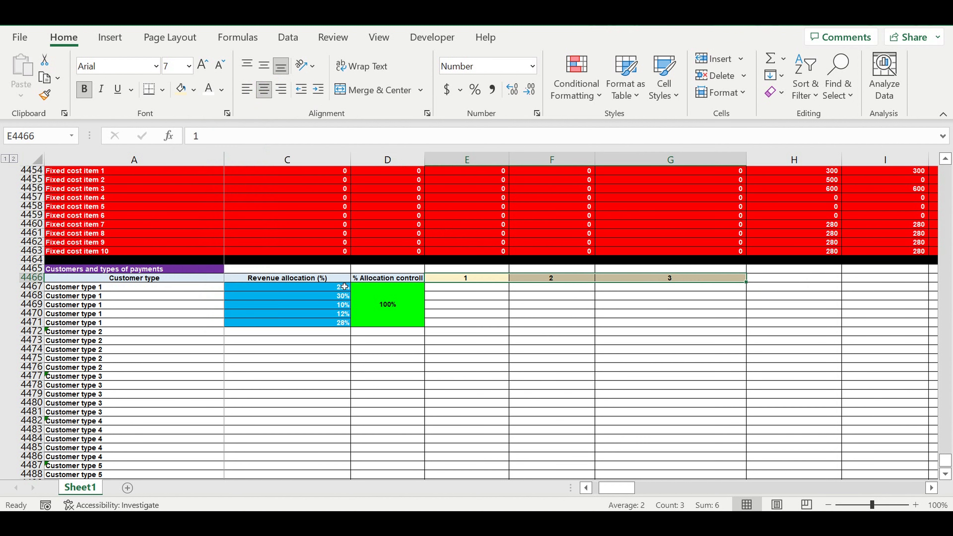
Copy the revenue allocation cell C4467 with its blue percentage formatting into E4467 under heading 1
click(326, 290)
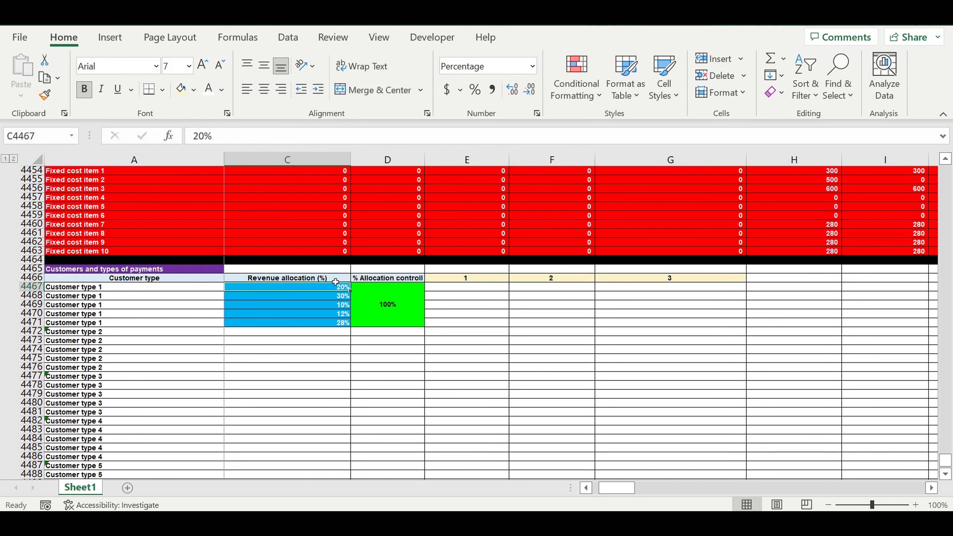
key(ctrl+c)
click(476, 292)
key(ctrl+v)
key(Down)
key(Up)
key(Up)
click(494, 289)
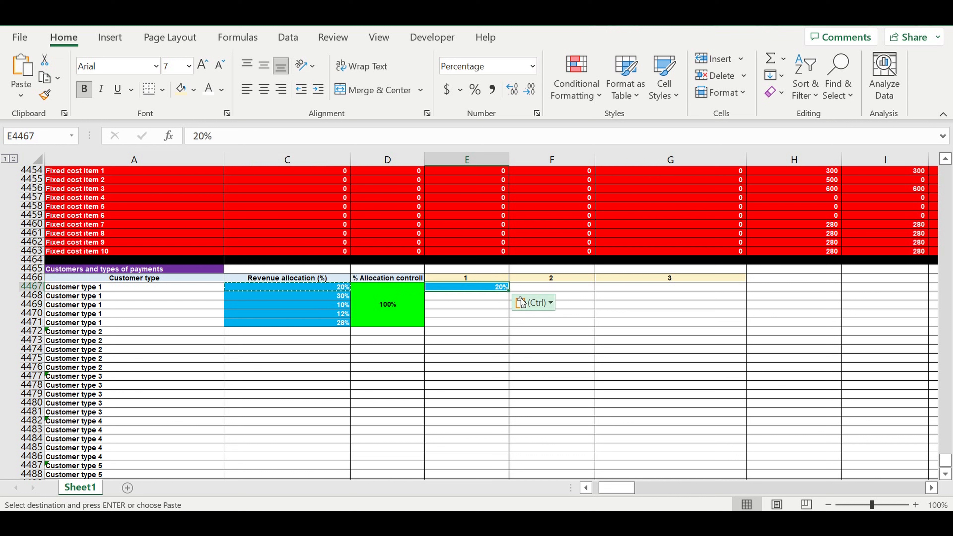
click(589, 489)
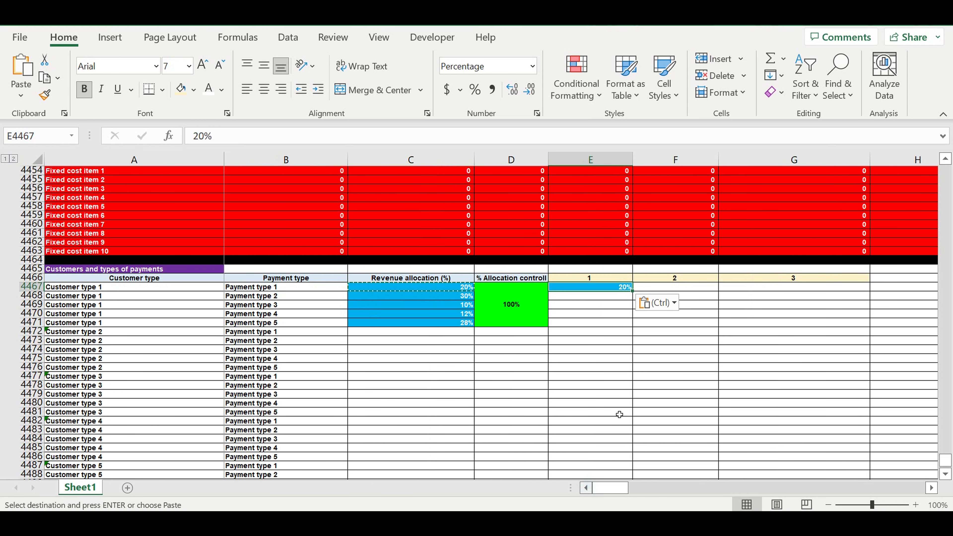
click(603, 290)
click(267, 287)
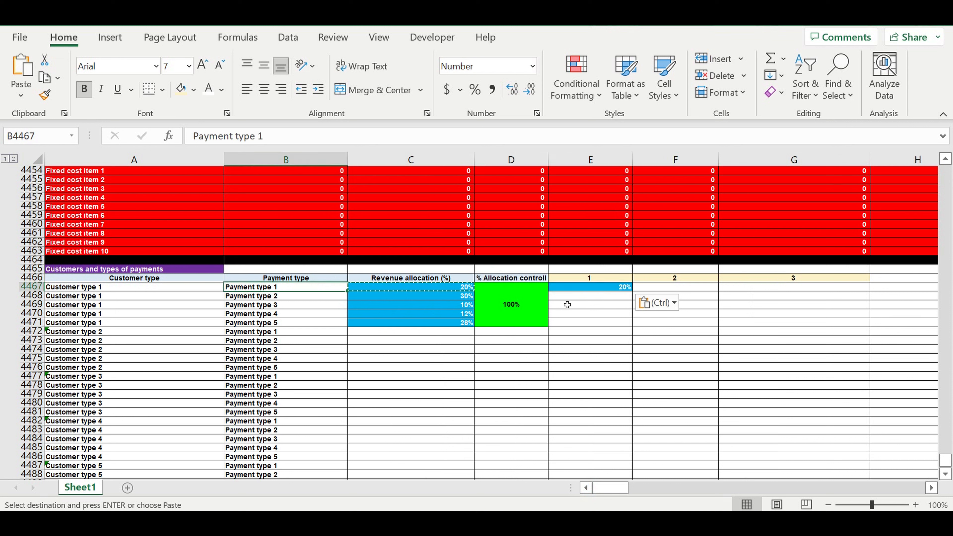
Copy the 20% entry in E4467 with its formatting across E4467:G4471, covering columns 1 to 3 for Customer type 1
click(102, 288)
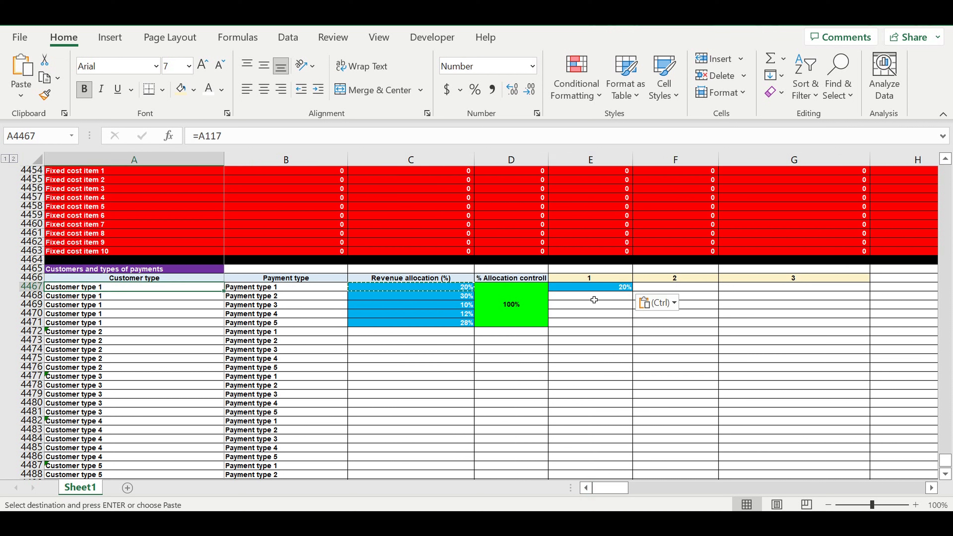
click(602, 289)
drag(633, 291, 866, 334)
click(732, 359)
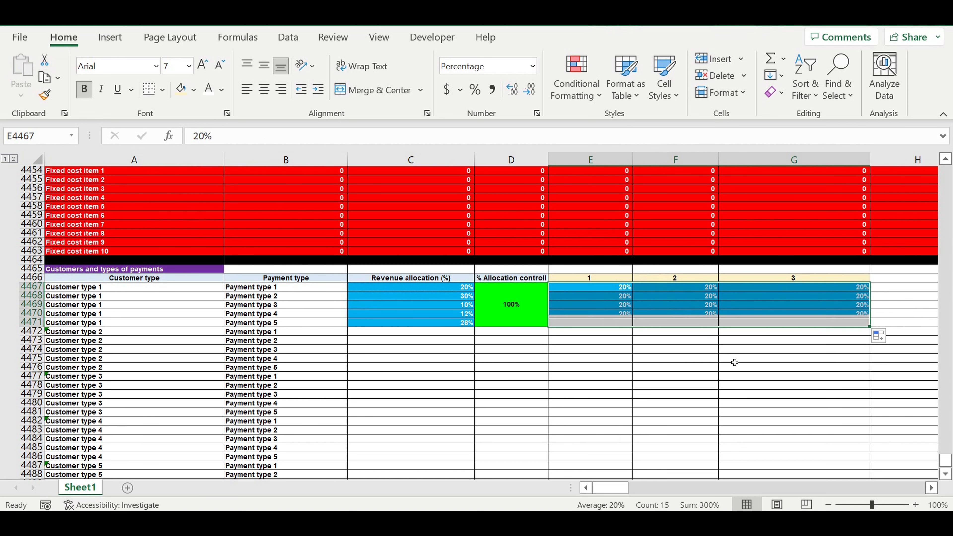
Set Customer type 1's Payment type 1 distribution to 100%, 0% and 0% in columns 1 to 3 (E4467:G4467)
click(620, 290)
text(100)
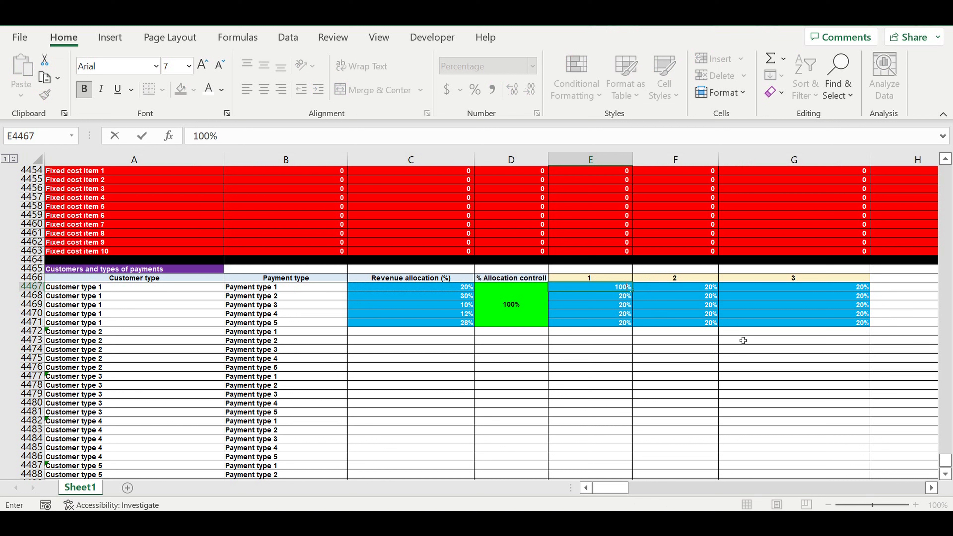
key(Return)
click(692, 289)
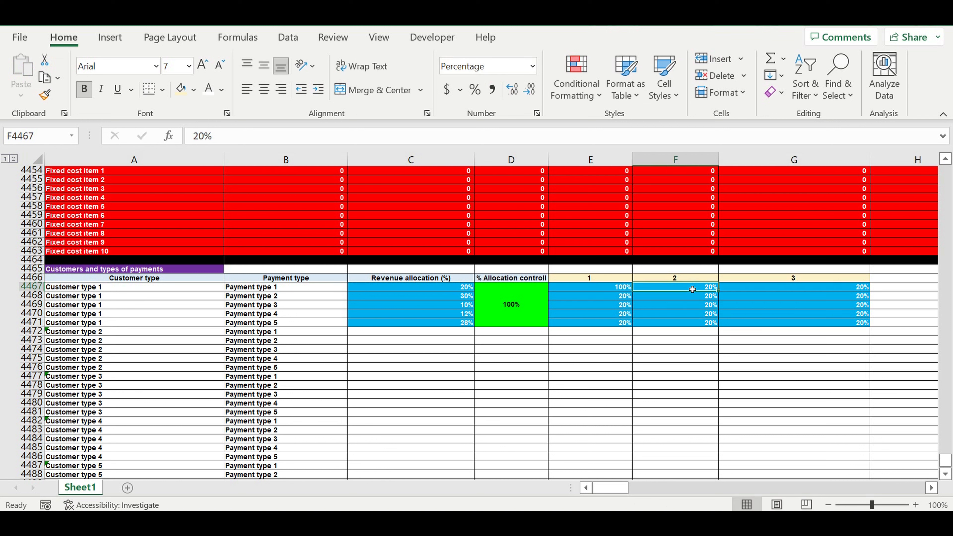
text(0)
click(708, 314)
click(711, 290)
drag(723, 294, 851, 308)
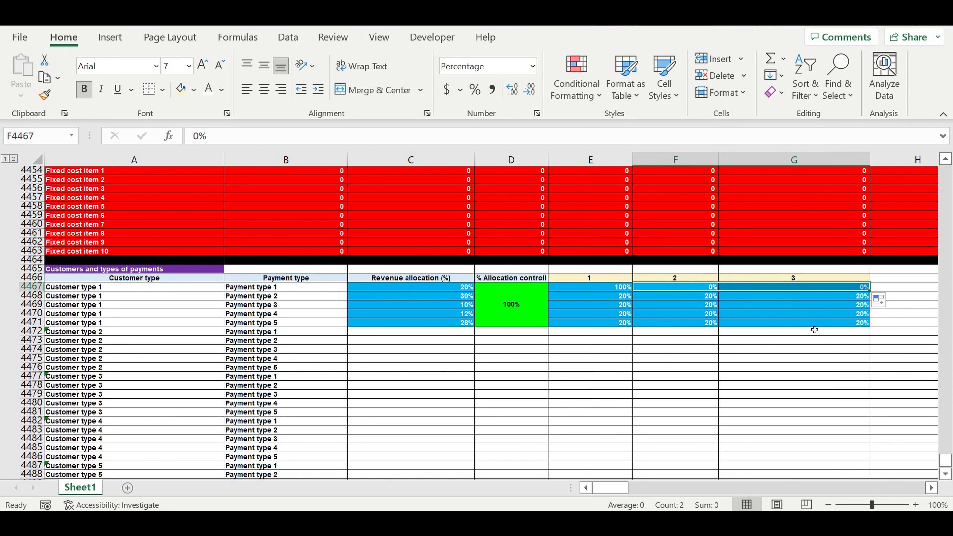
click(770, 350)
click(702, 290)
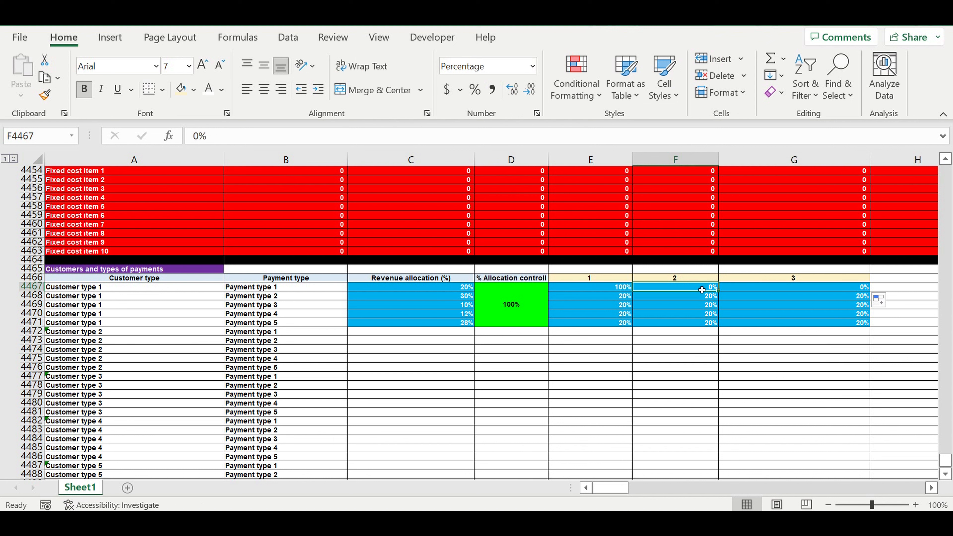
click(686, 308)
Set Customer type 1's Payment type 2 distribution to 0%, 100% and 0% in columns 1 to 3 (E4468:G4468)
click(615, 296)
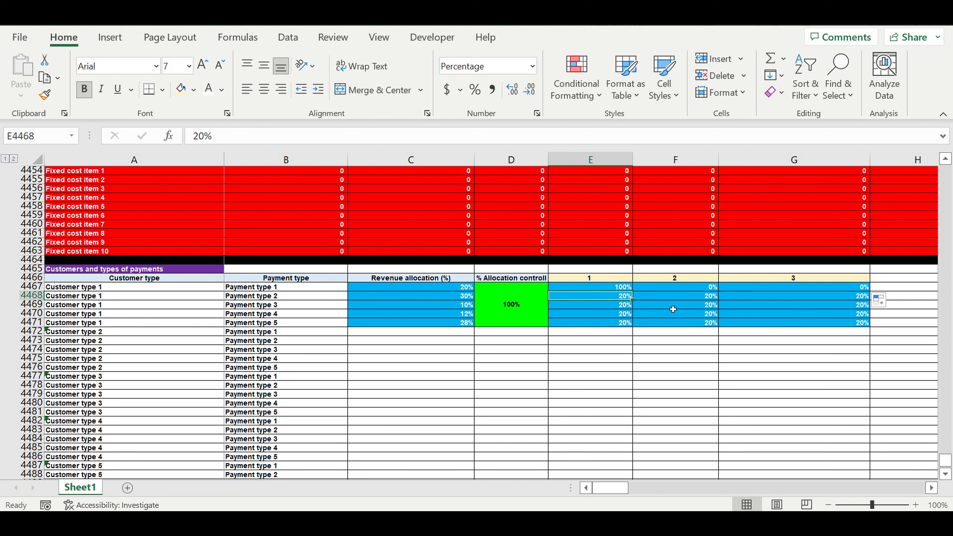
text(0)
click(667, 333)
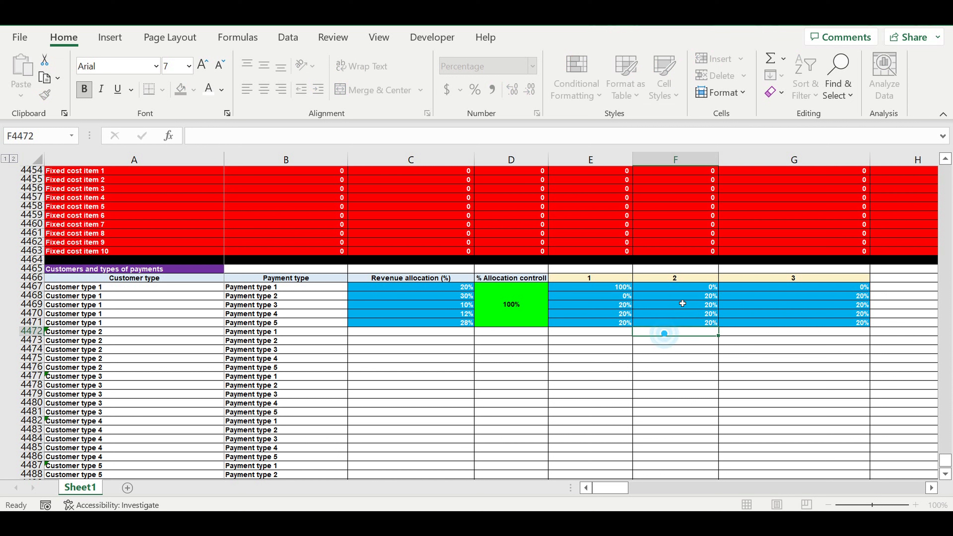
click(690, 297)
text(100)
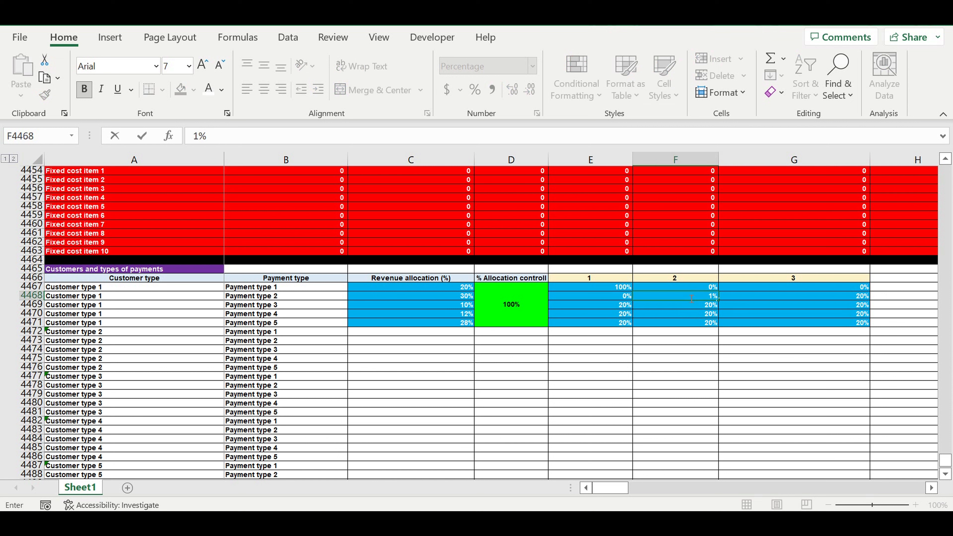
click(701, 325)
click(760, 300)
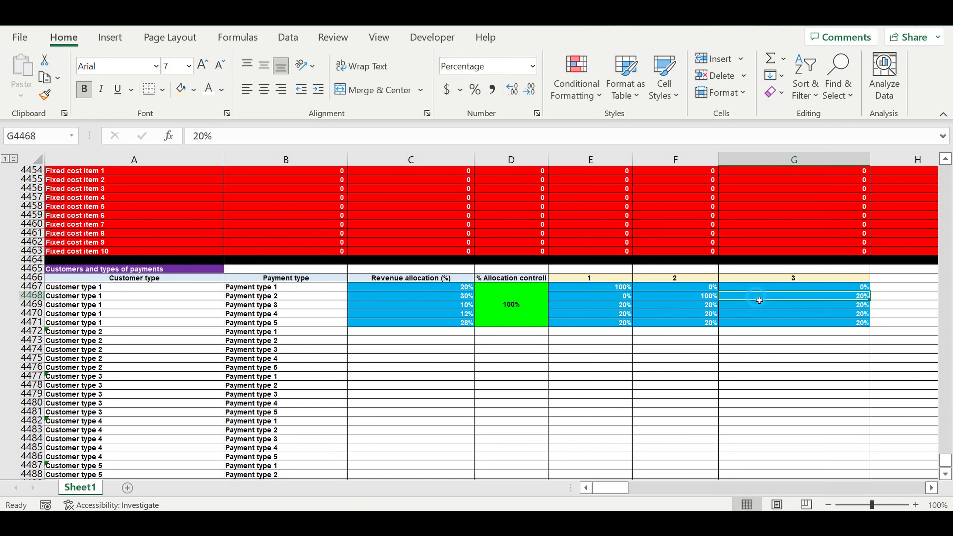
text(0)
key(Return)
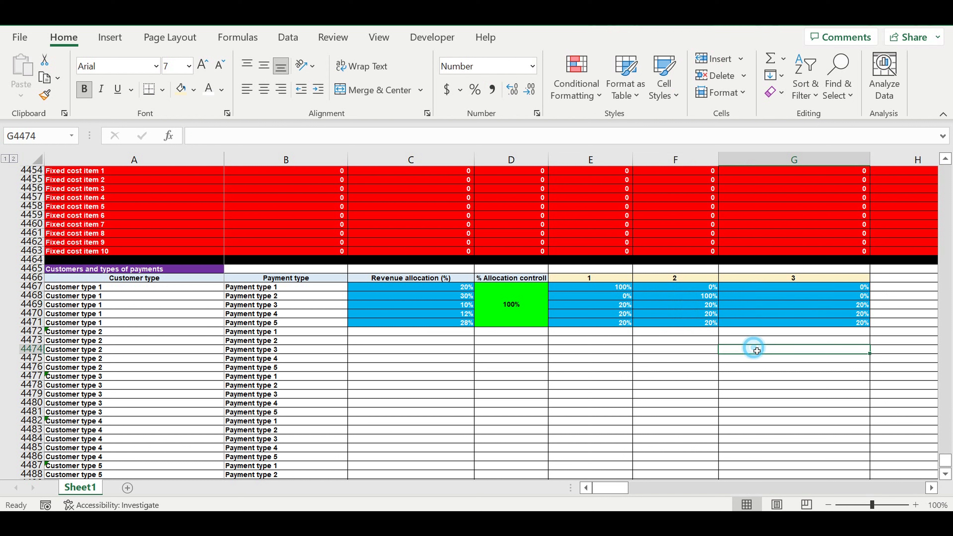
Set Customer type 1's Payment type 3 distribution to 0%, 0% and 100% in columns 1 to 3 (E4469:G4469)
click(619, 308)
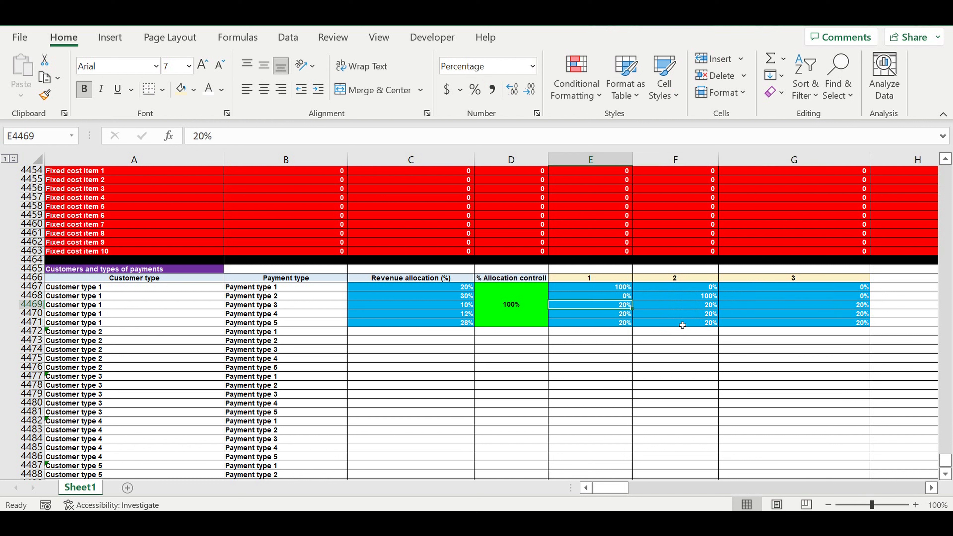
text(0)
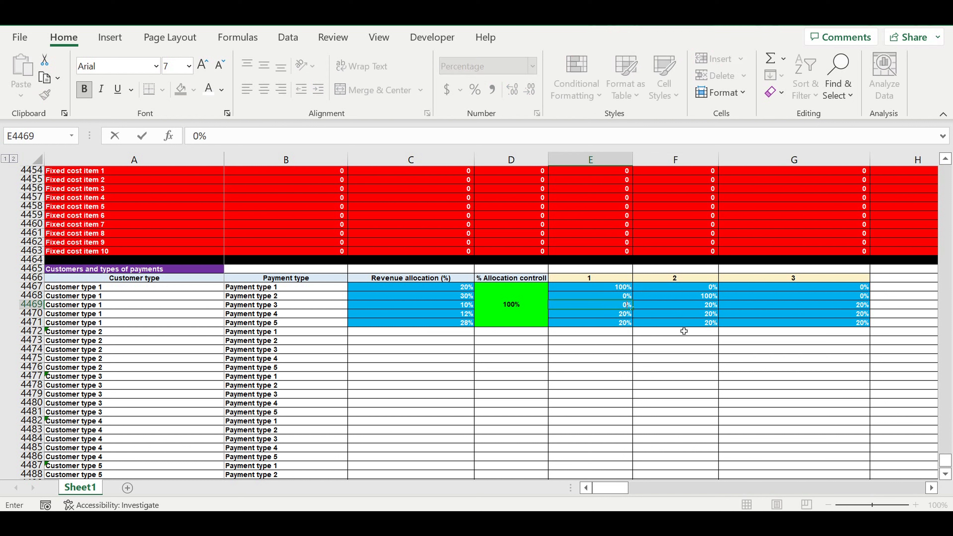
click(697, 309)
text(0)
click(713, 341)
click(624, 309)
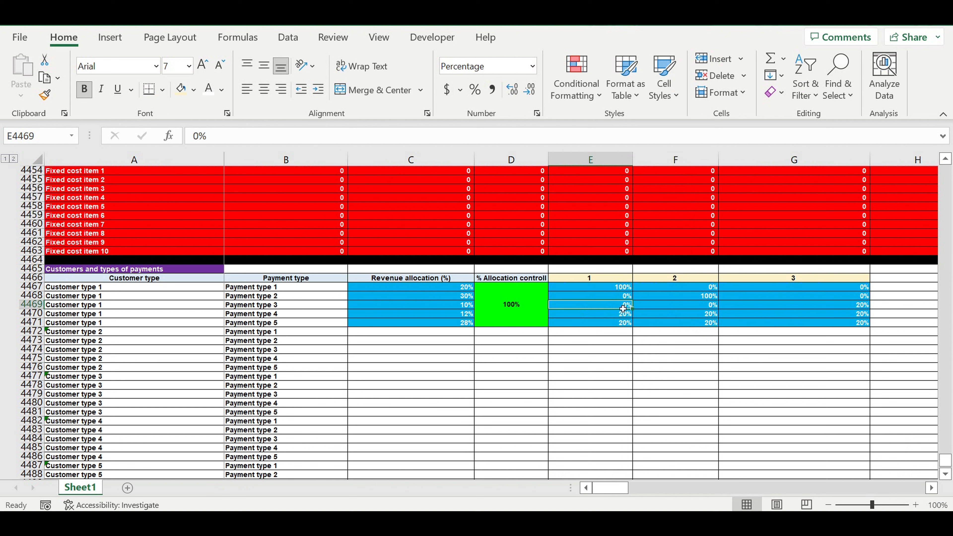
click(670, 308)
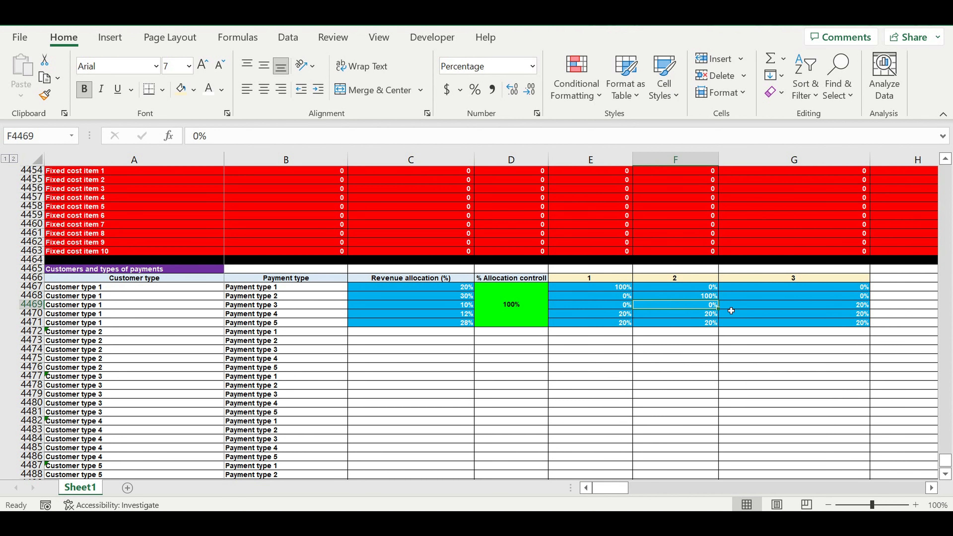
click(749, 308)
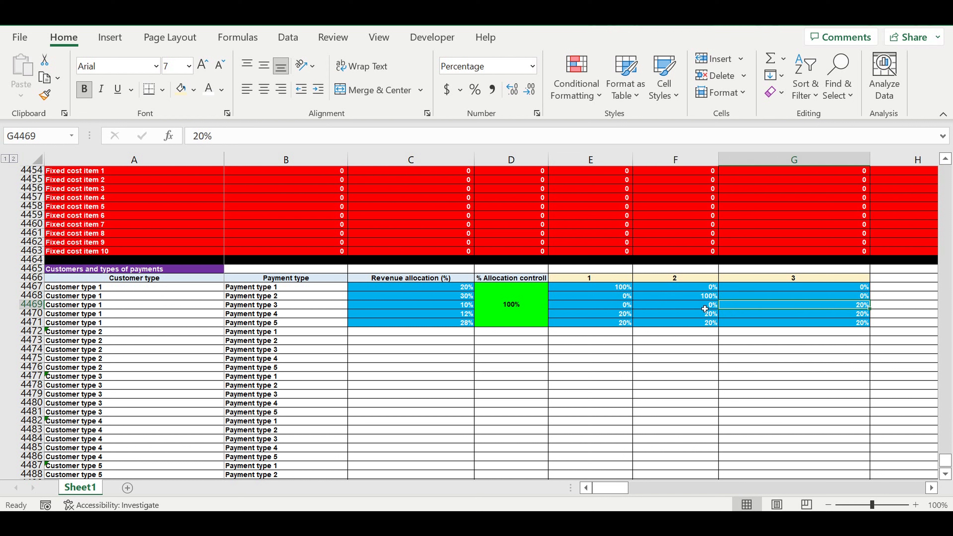
text(100)
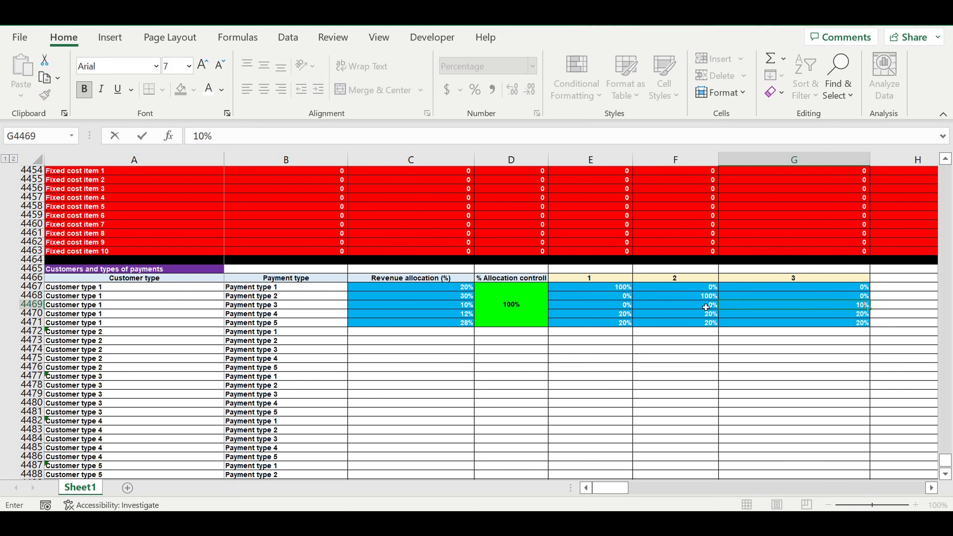
key(Return)
click(792, 360)
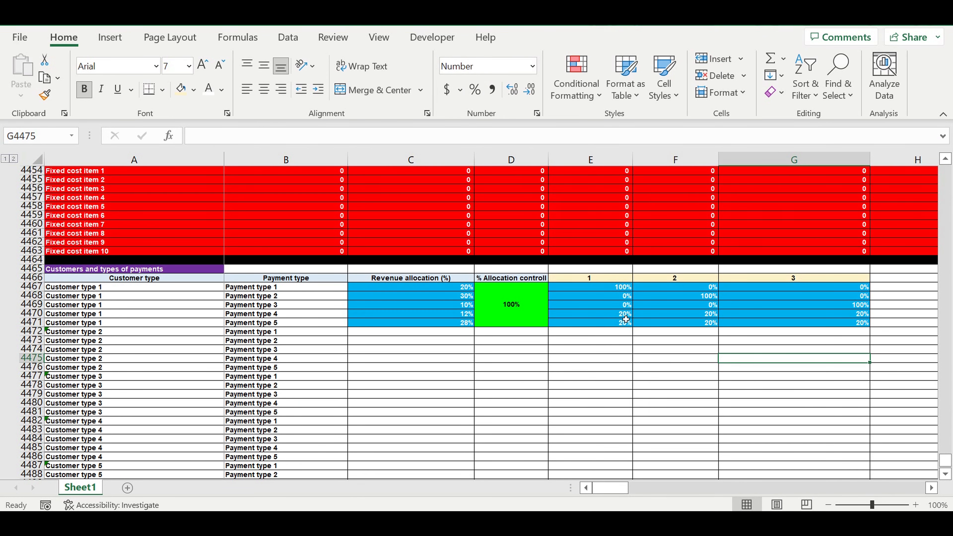
Set Customer type 1's Payment type 4 share in column 1 (E4470) to 10%
click(621, 315)
text(0)
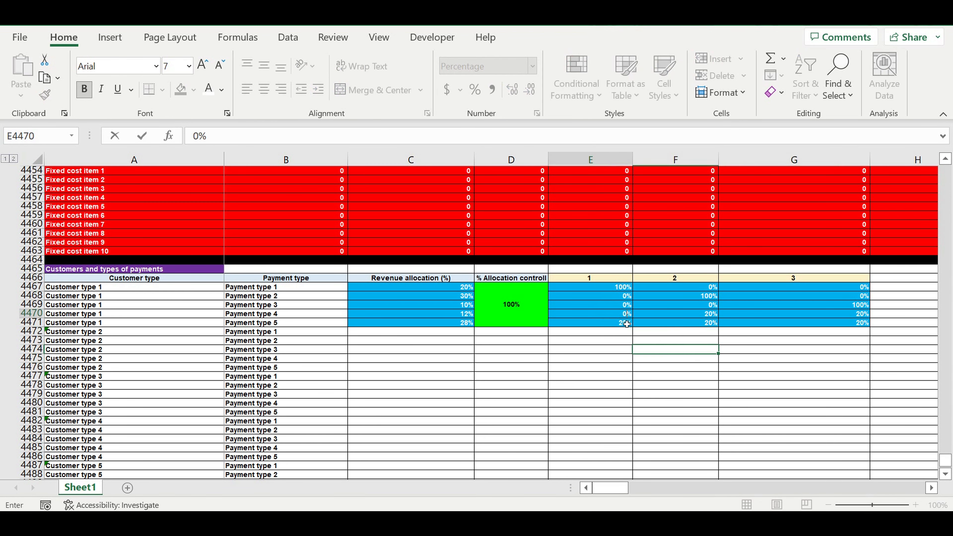
key(ctrl+Return)
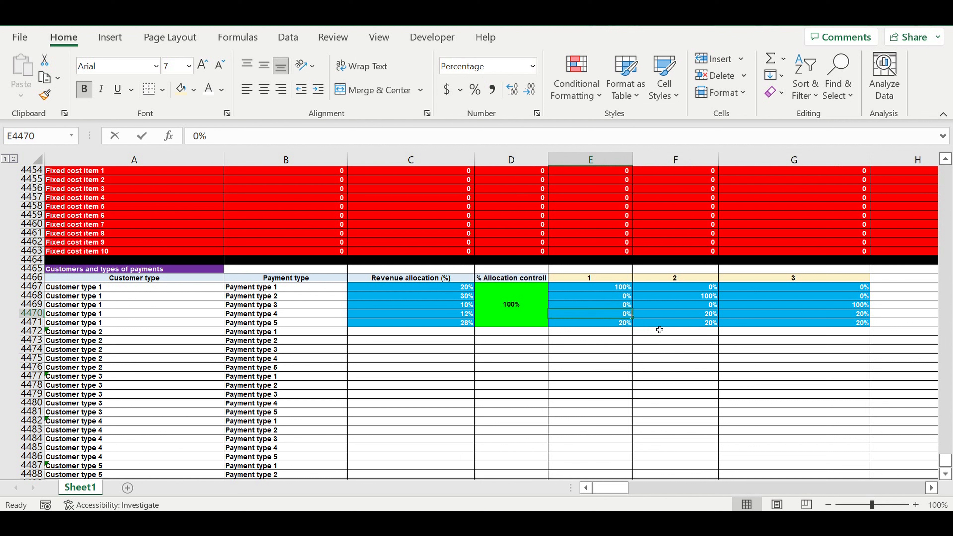
text(10)
key(Return)
click(621, 316)
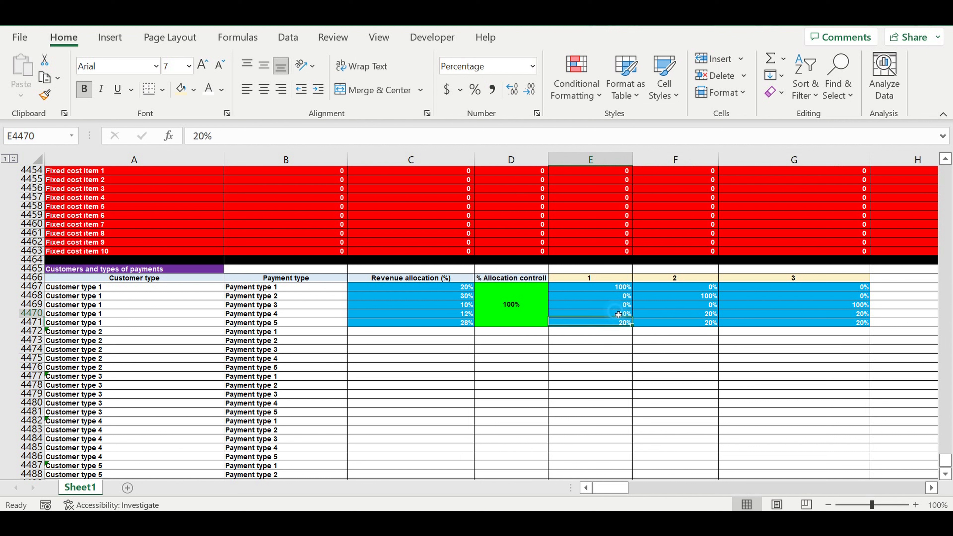
Set Customer type 1's Payment type 4 shares to 0% in column 2 and 90% in column 3 (F4470:G4470)
click(674, 318)
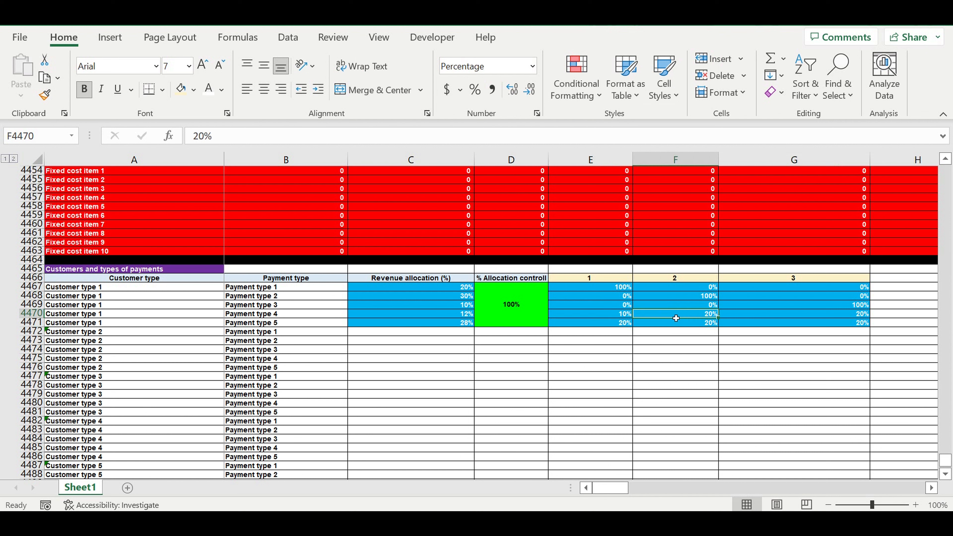
text(0)
key(Return)
click(713, 317)
click(751, 317)
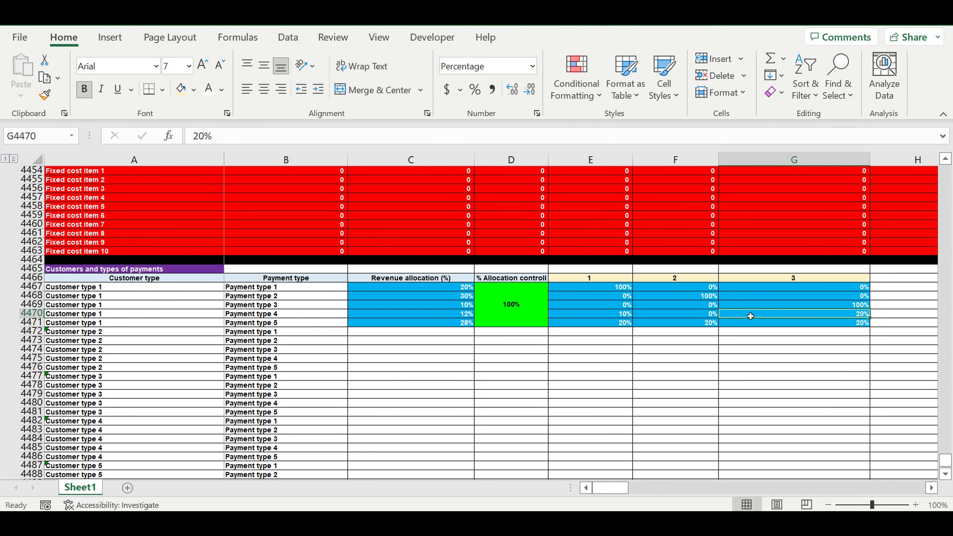
text(90)
key(Return)
click(818, 376)
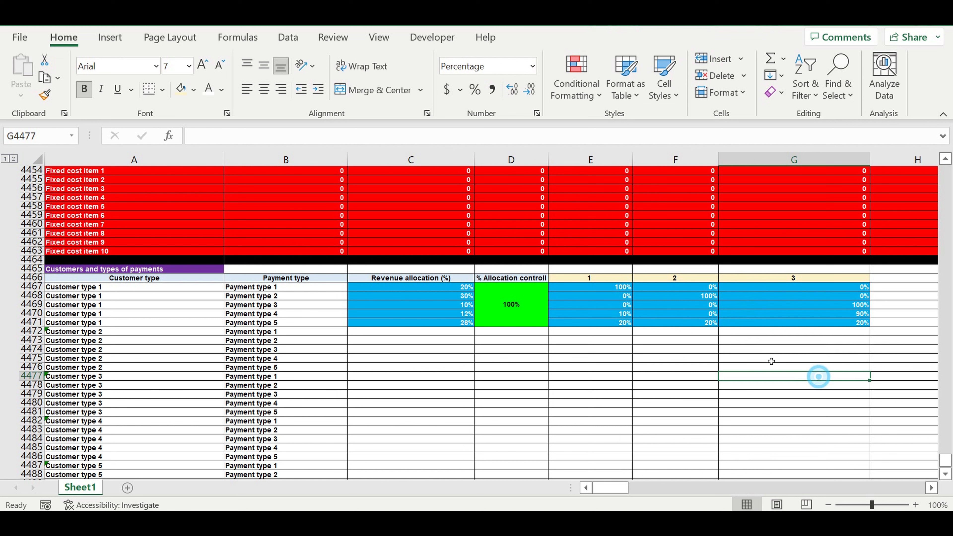
Set Customer type 1's Payment type 5 distribution to 50%, 40% and 10% in columns 1 to 3 (E4471:G4471)
click(617, 323)
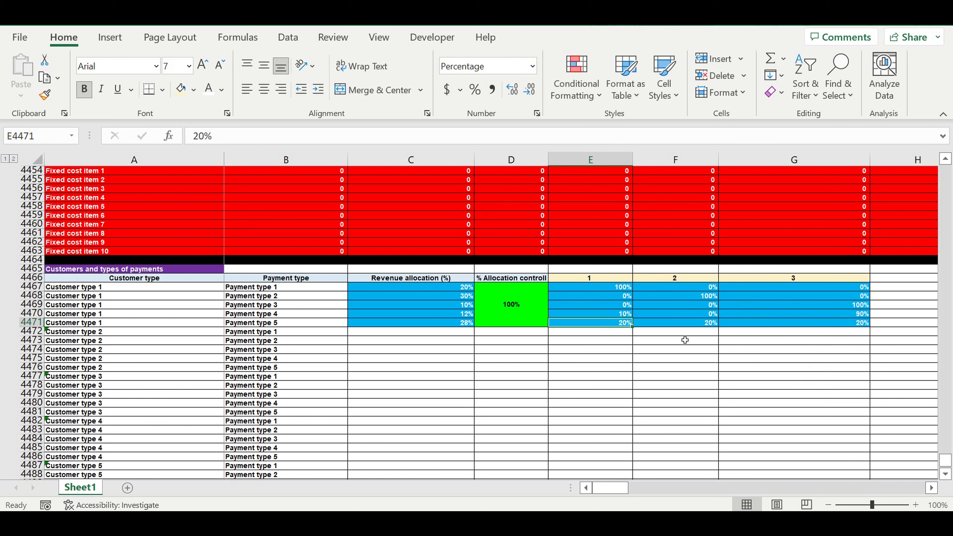
text(50)
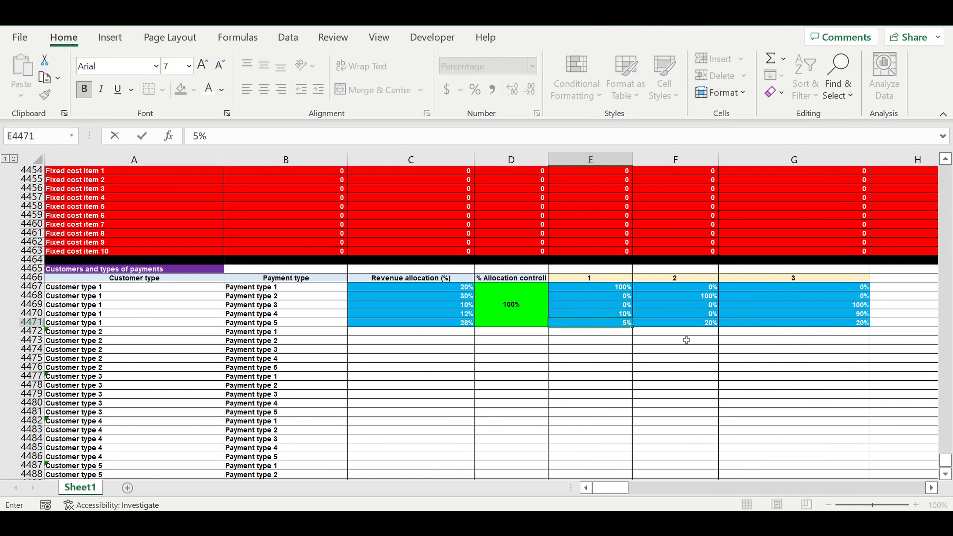
key(Return)
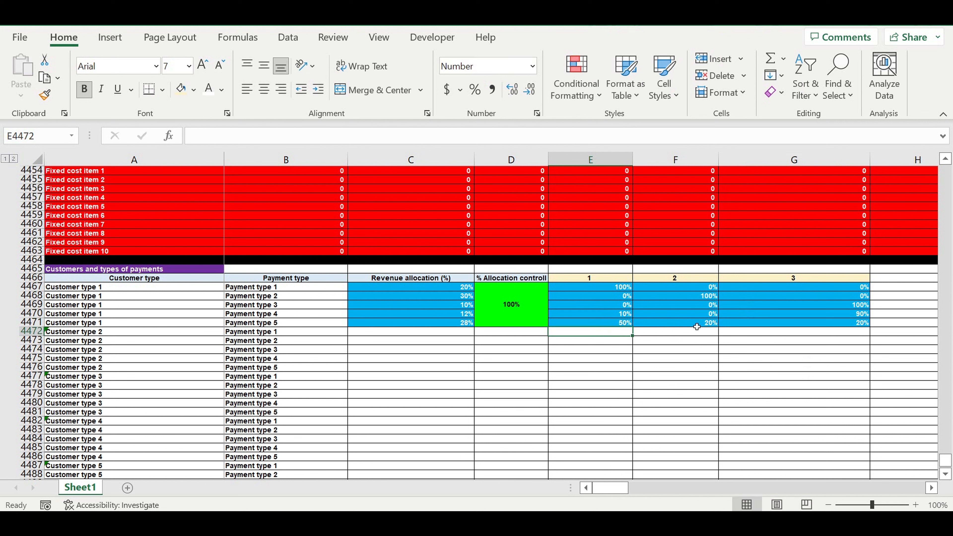
click(697, 326)
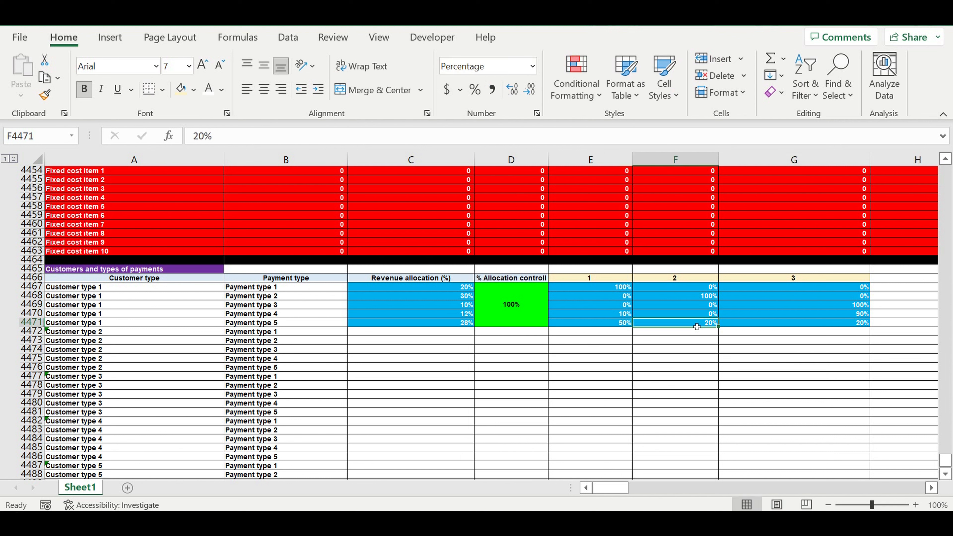
text(40)
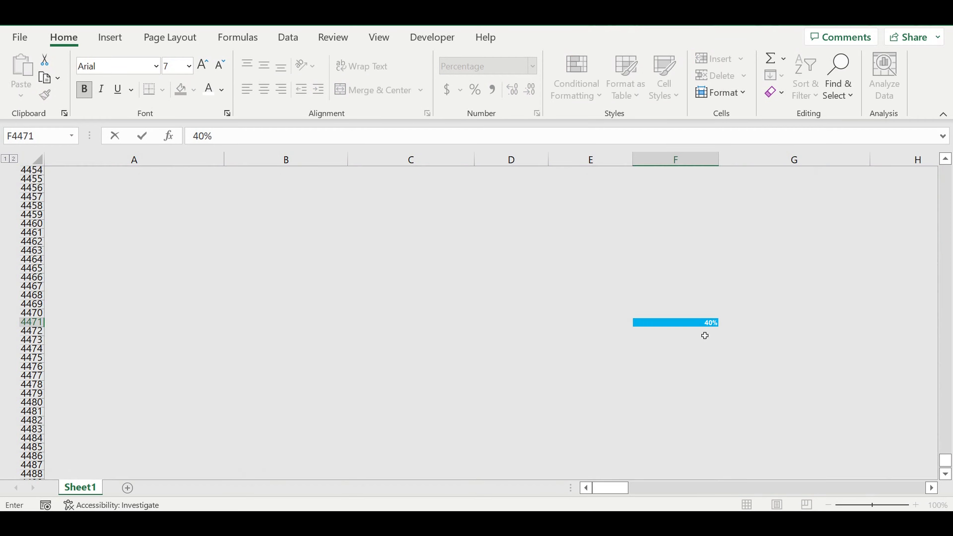
key(Return)
click(703, 326)
click(825, 326)
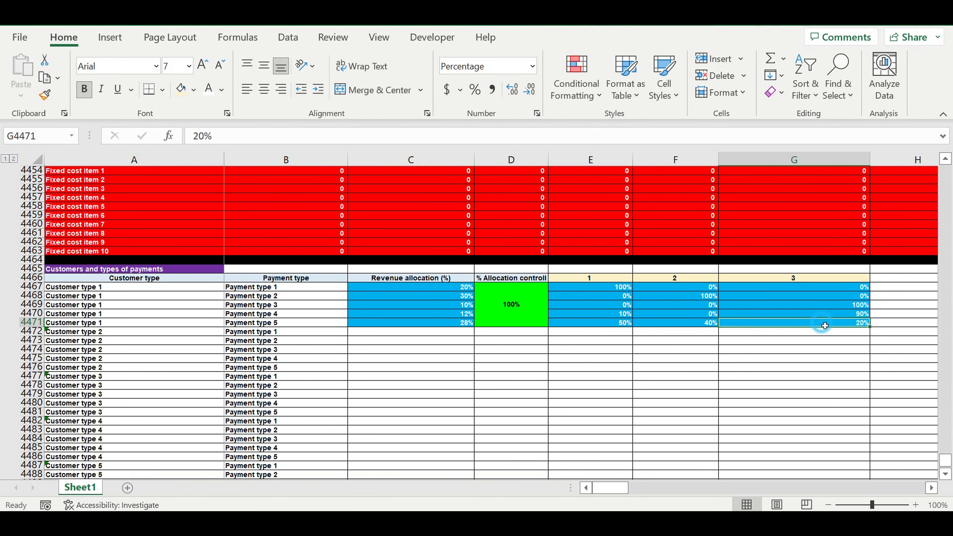
text(10)
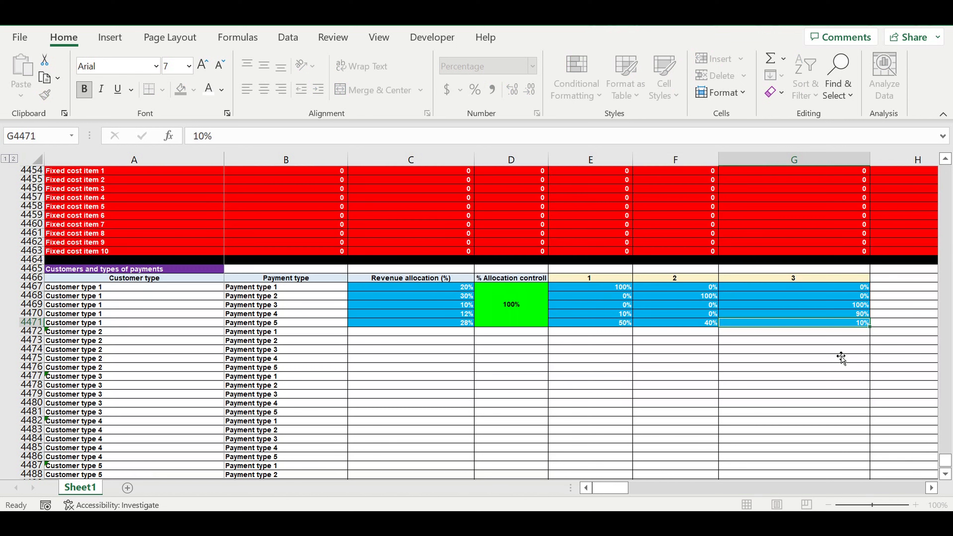
key(Return)
click(842, 358)
click(760, 324)
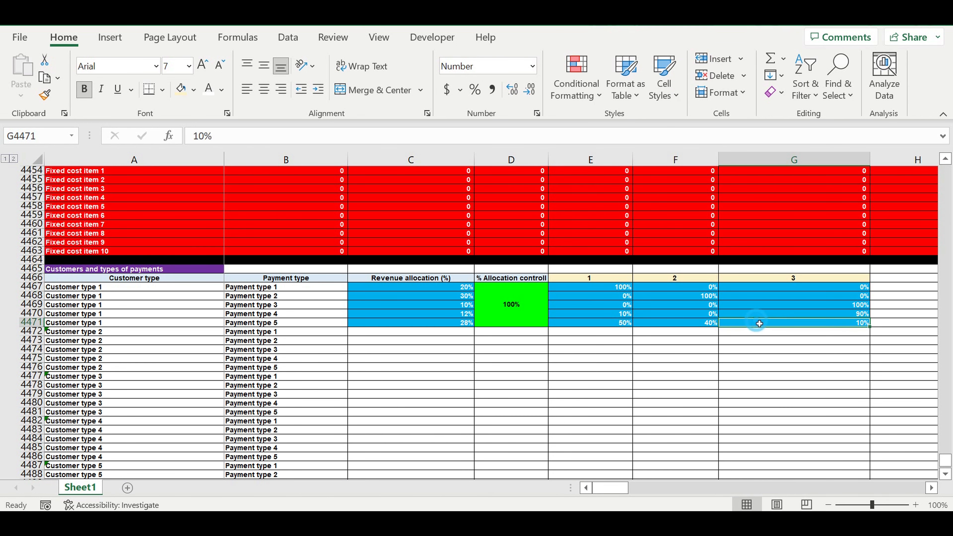
click(818, 305)
drag(608, 290, 753, 325)
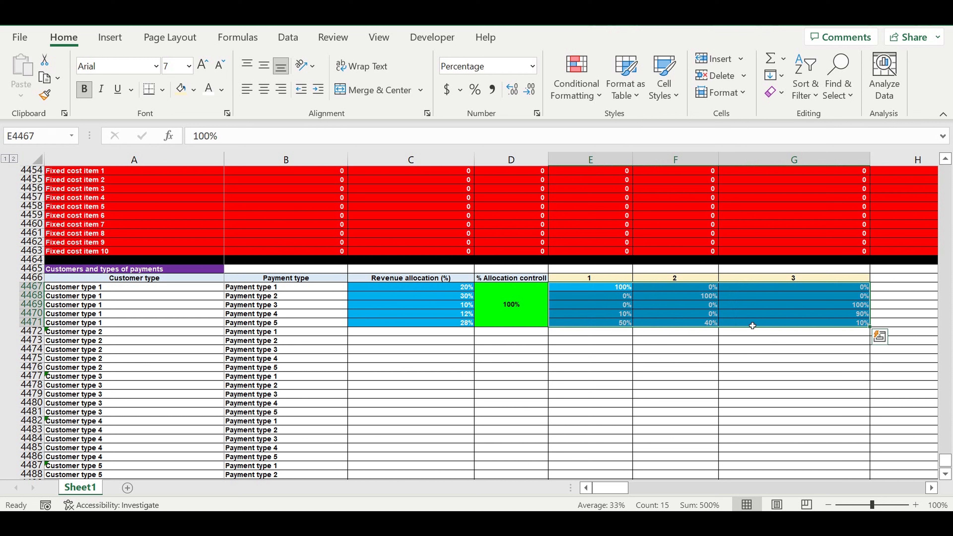
click(670, 307)
drag(614, 300, 614, 306)
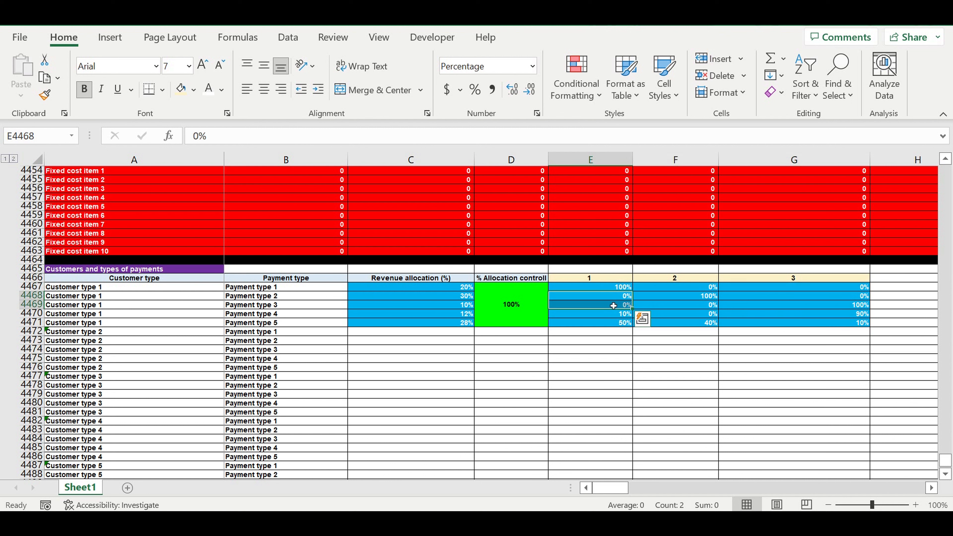
click(702, 299)
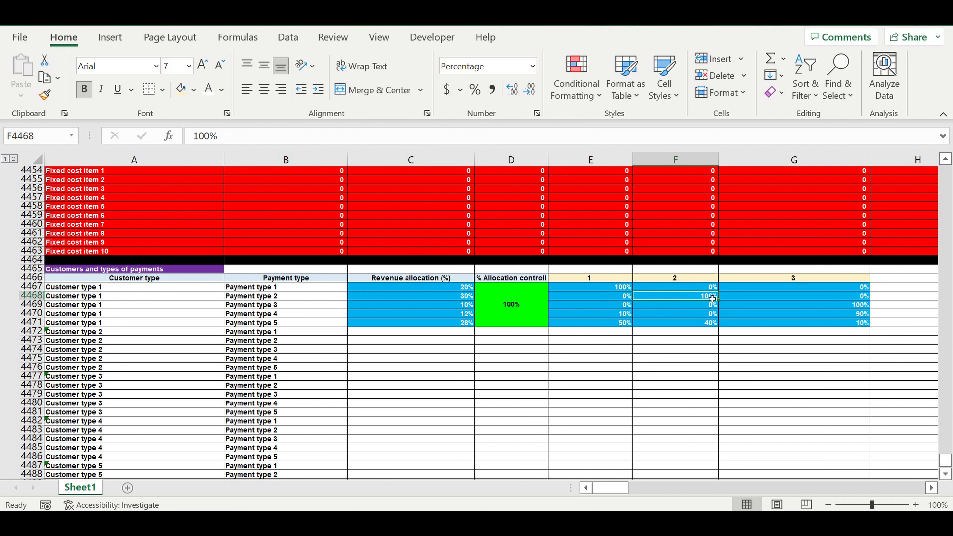
Add the header "Totals control" in H4466, beside column 3 of the customers and payment types table
click(846, 307)
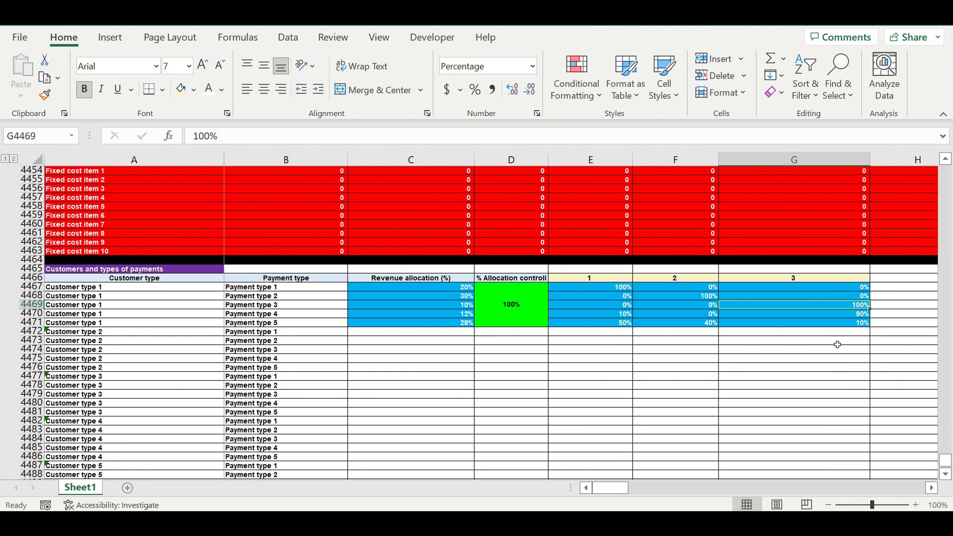
click(718, 367)
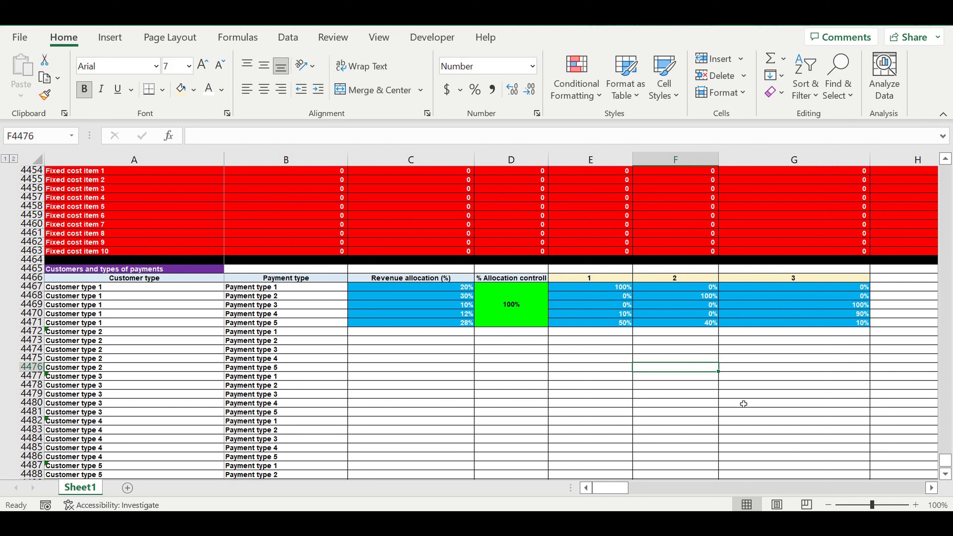
scroll(597, 293, right, 3)
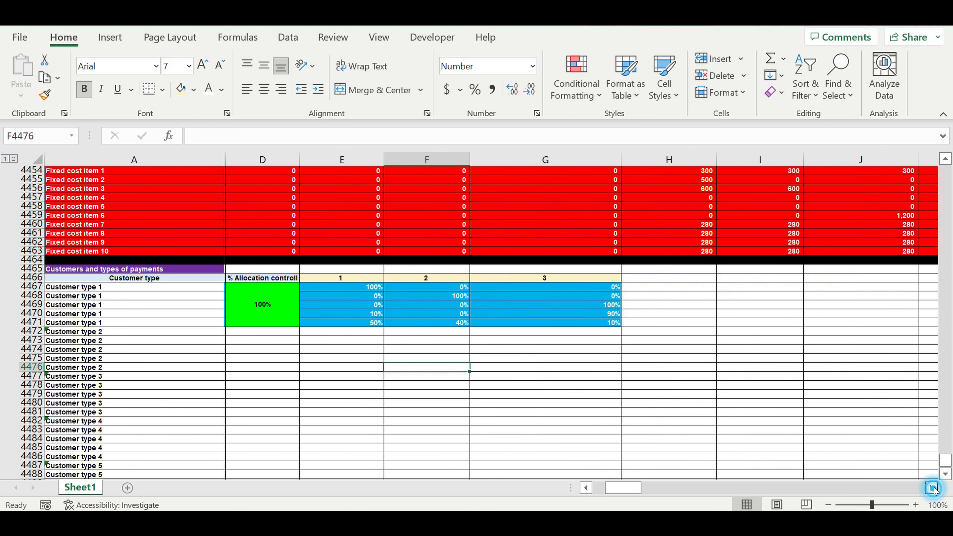
click(581, 281)
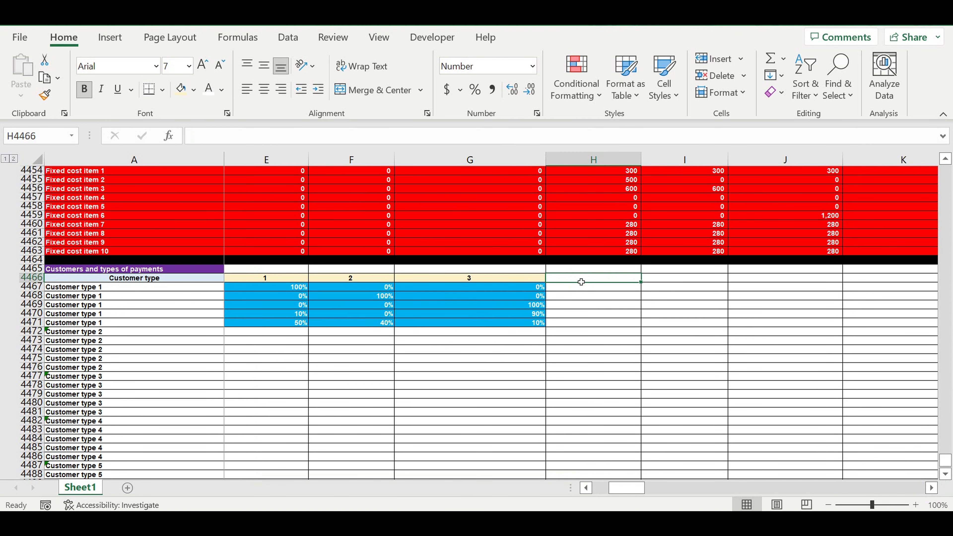
text(Totals controll)
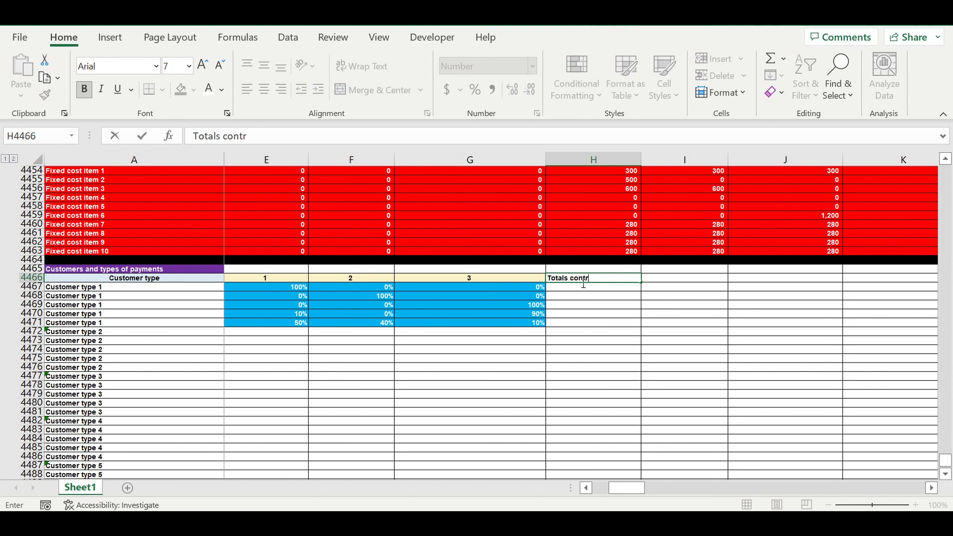
click(591, 314)
click(593, 278)
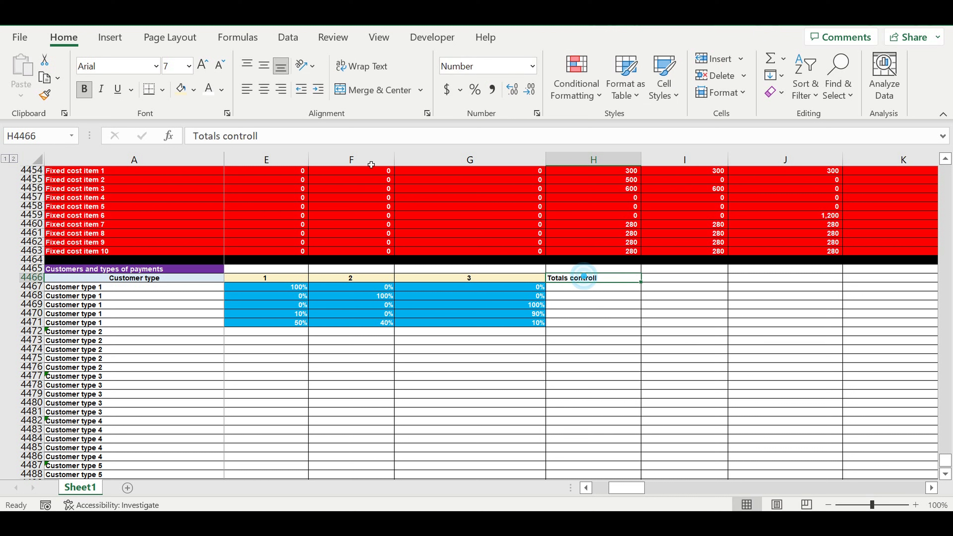
click(276, 139)
key(Return)
click(615, 307)
Center the Totals control header (H4466) and give it a light blue fill
click(579, 278)
click(264, 90)
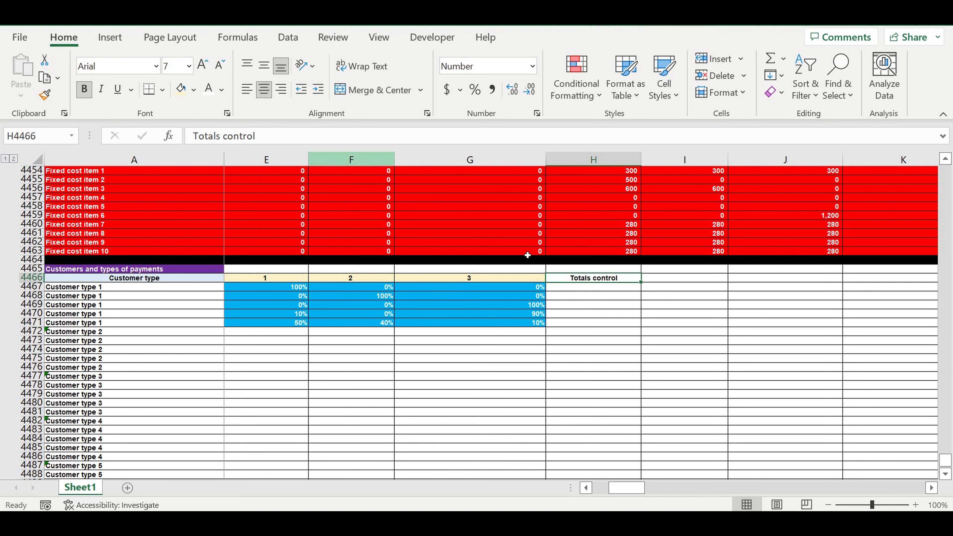
click(193, 90)
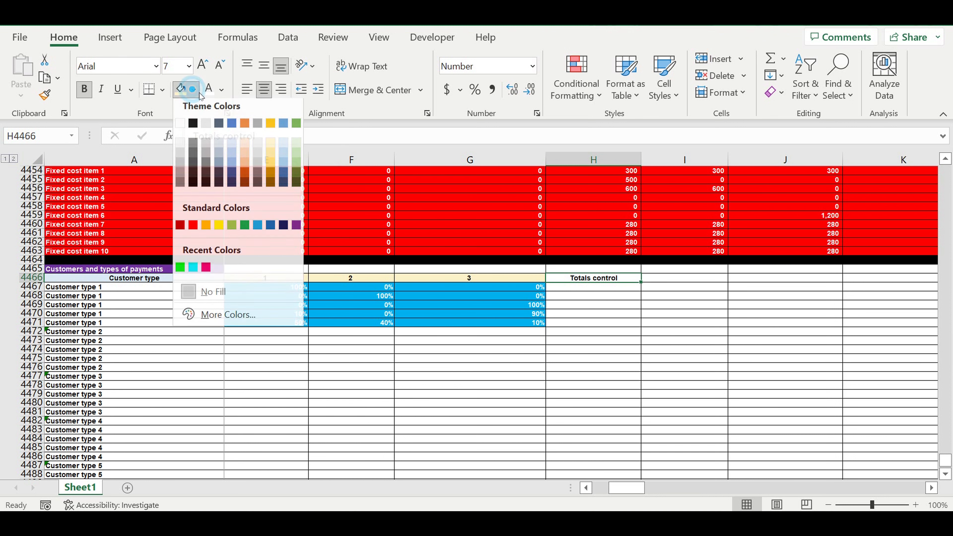
click(284, 148)
click(563, 297)
Extend G4467's percentage format into H4467 and enter =SUM(E4467:G4467) there as the row's total
click(540, 287)
drag(549, 295, 646, 298)
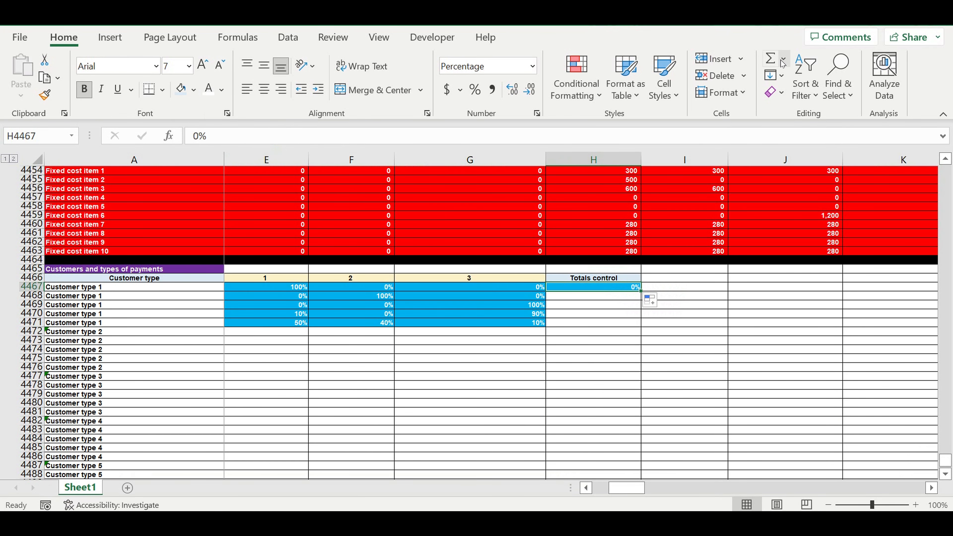
click(771, 58)
drag(292, 288, 435, 289)
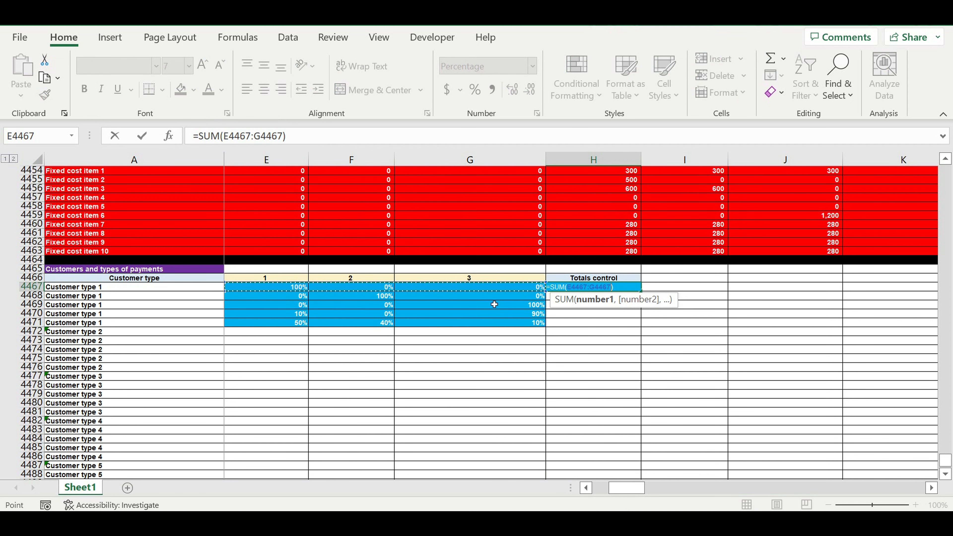
key(Return)
Fill the total cell H4467 with red
click(603, 288)
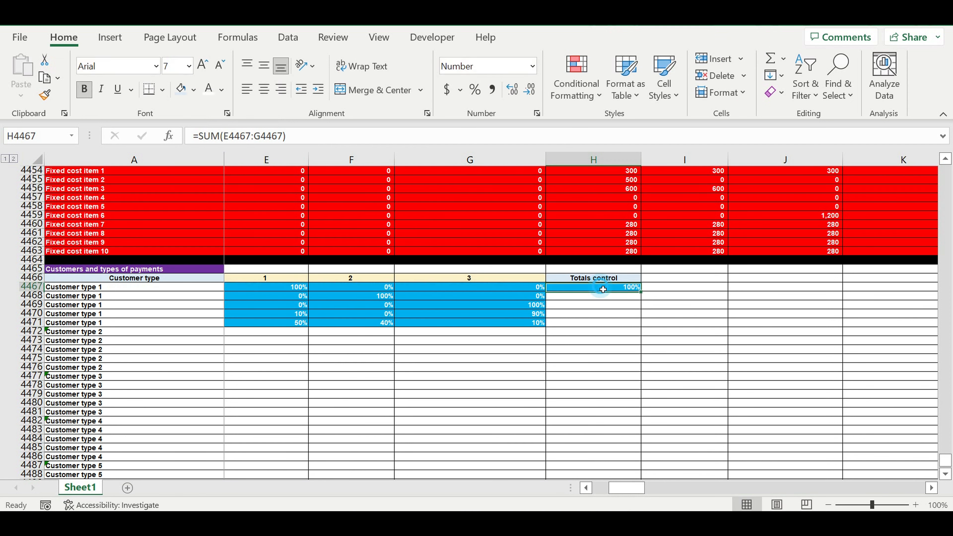
click(194, 90)
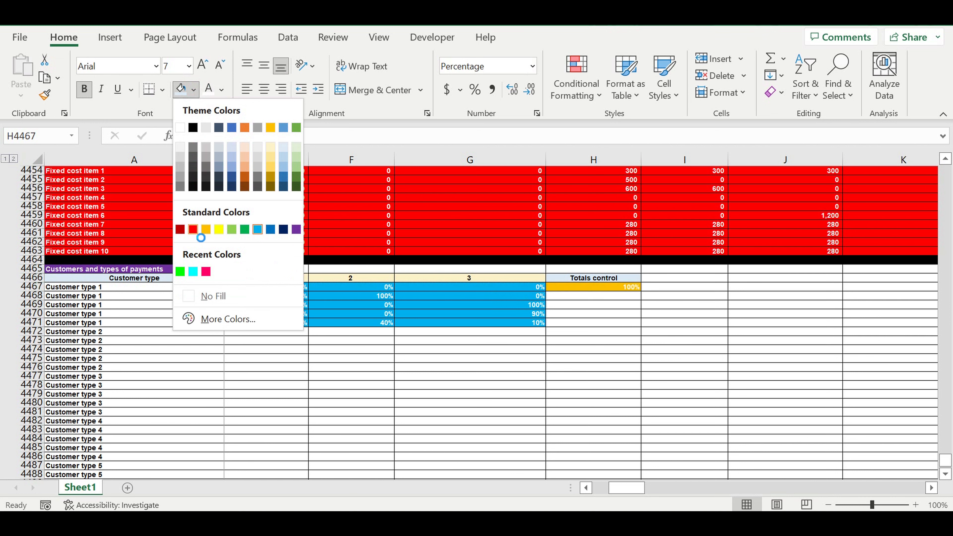
click(193, 230)
click(623, 323)
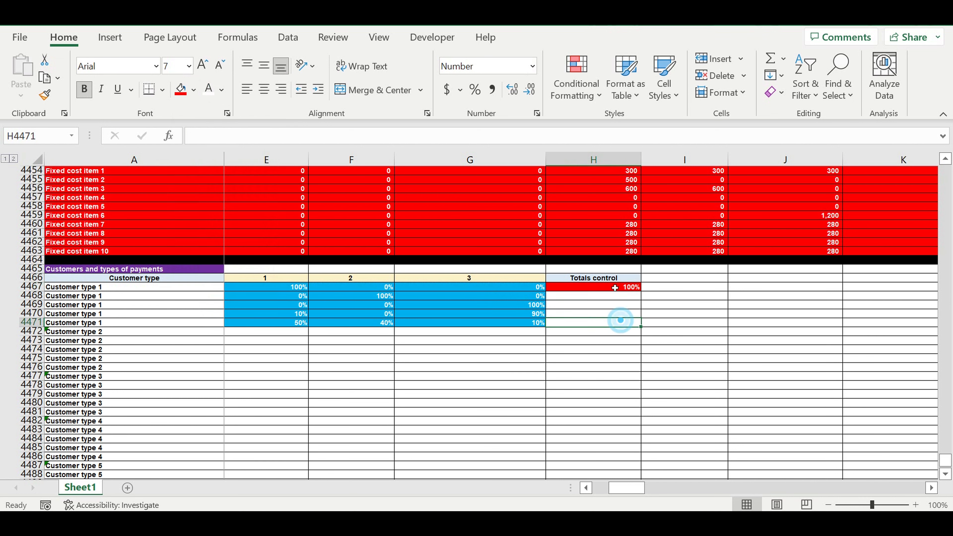
Create a formula-based conditional formatting rule for H4467 with the relative condition =H4467=1
click(613, 287)
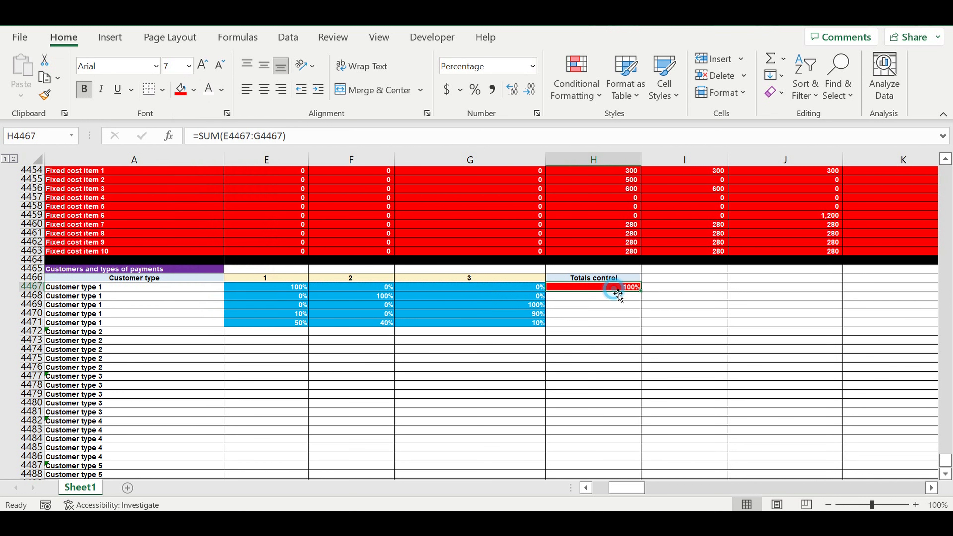
click(581, 66)
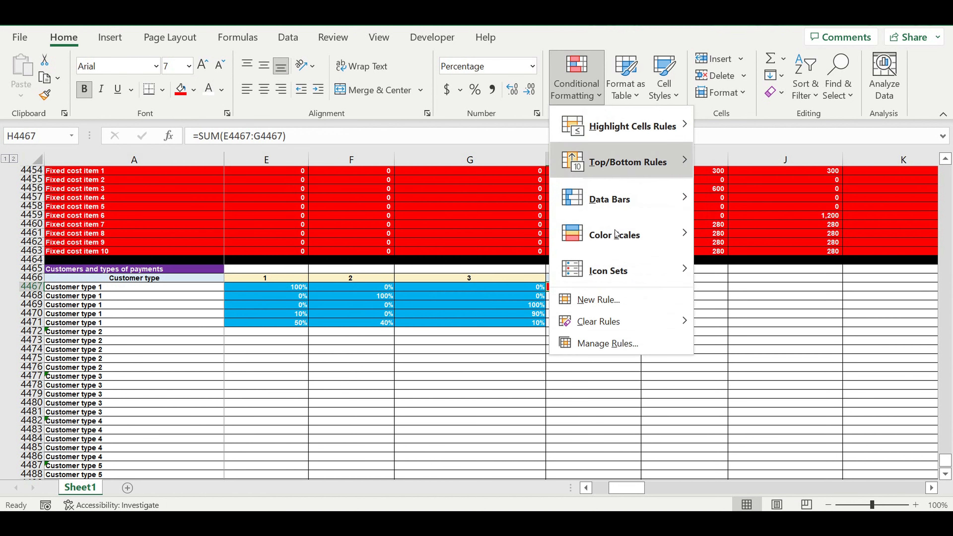
click(596, 300)
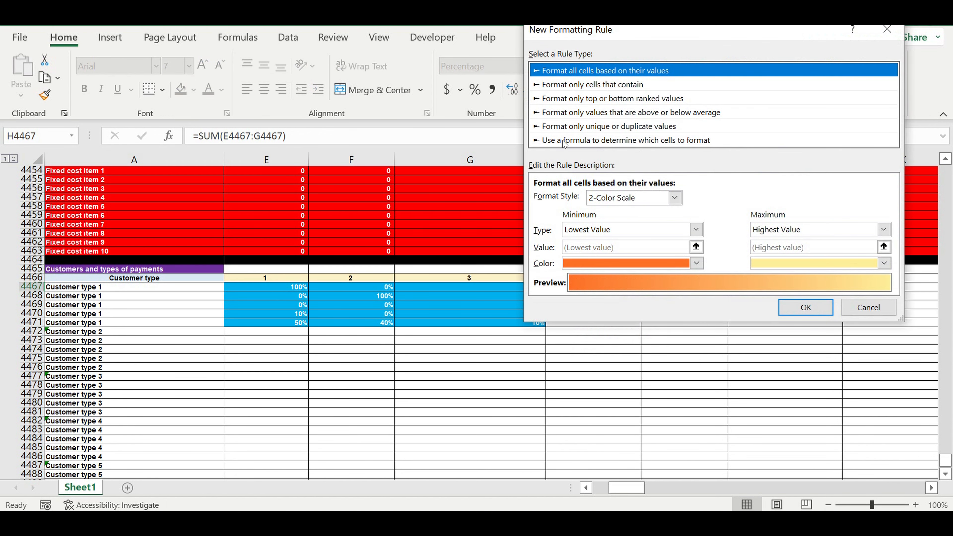
click(565, 141)
click(555, 198)
drag(615, 43, 700, 34)
click(576, 291)
click(629, 191)
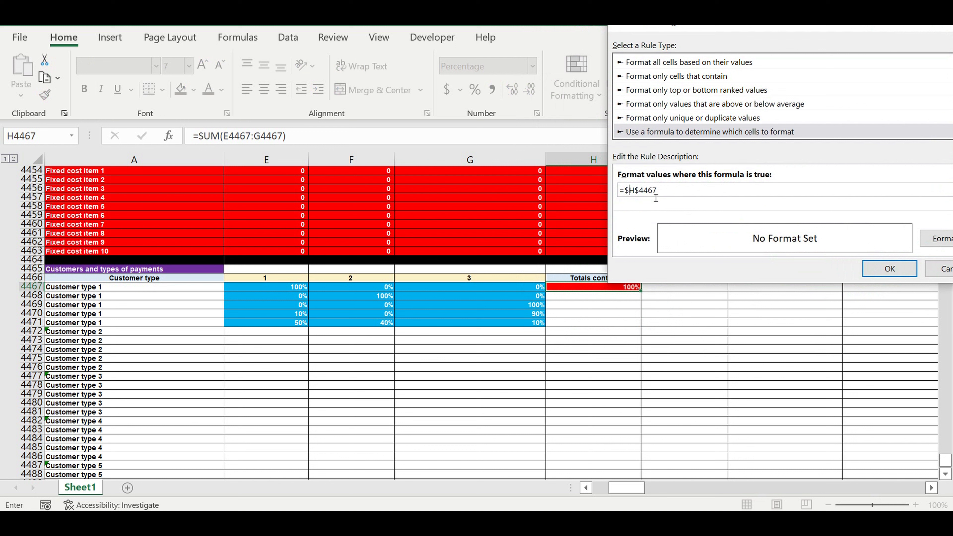
key(BackSpace)
click(636, 191)
key(BackSpace)
click(662, 191)
text(=1)
Choose a bright green fill for the conditional formatting rule on H4467
click(933, 239)
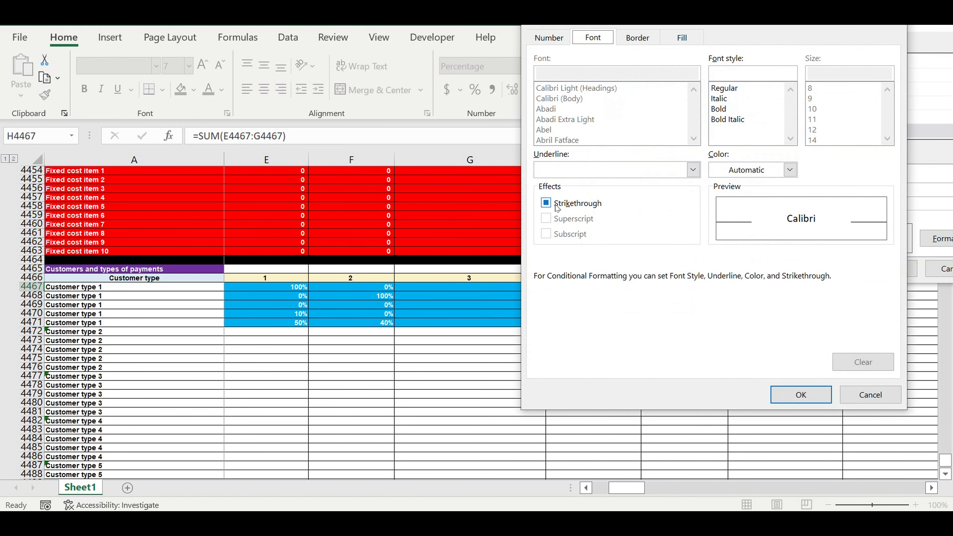
click(682, 39)
click(640, 201)
click(640, 129)
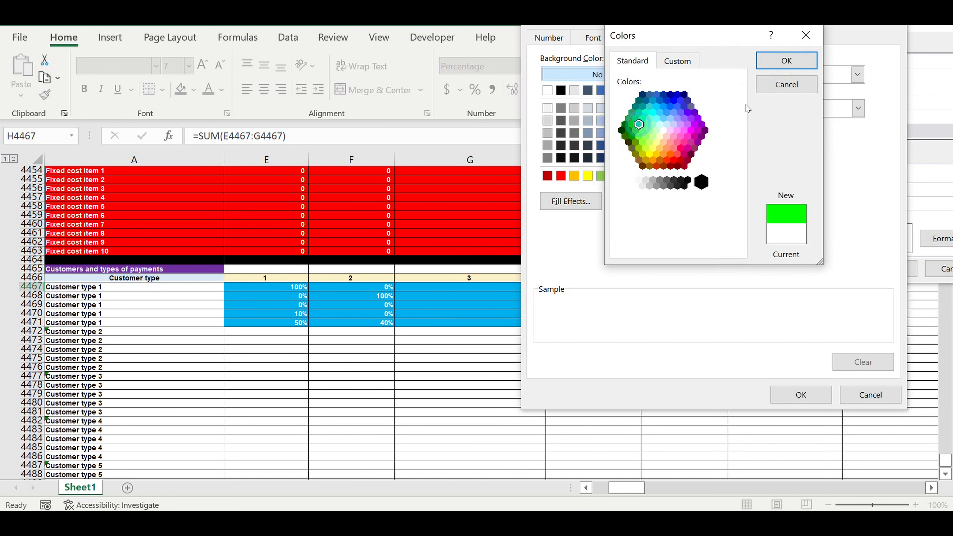
click(785, 60)
Set the rule's font color to black and apply the conditional formatting to H4467
click(597, 39)
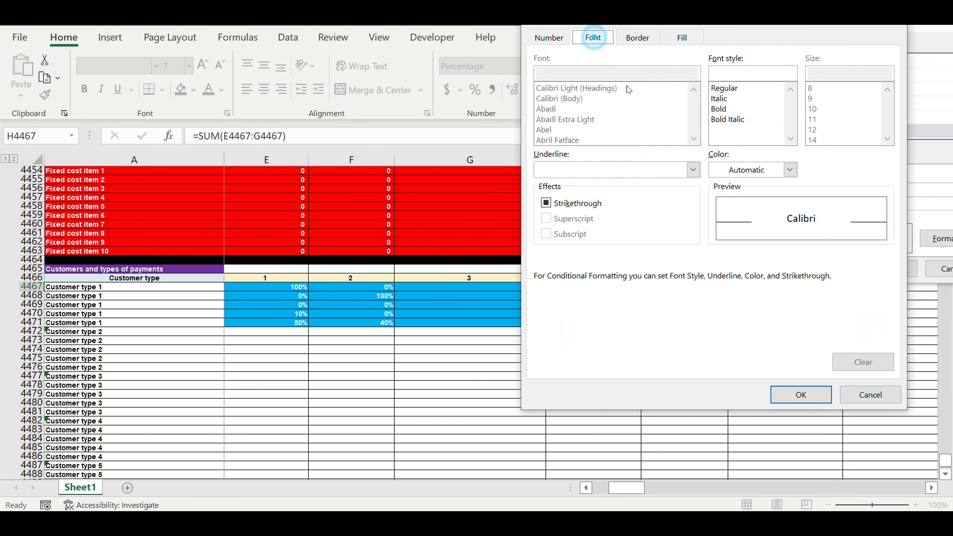
click(797, 170)
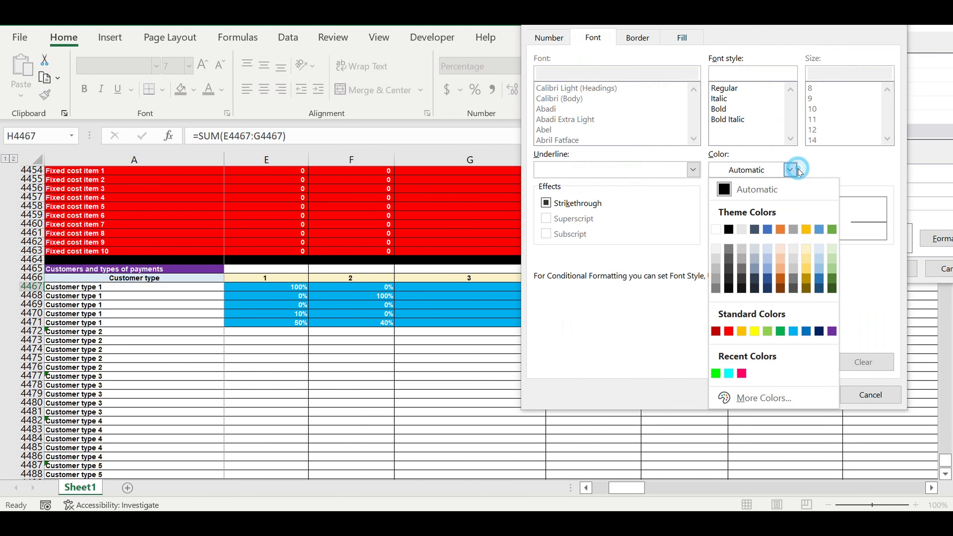
click(728, 229)
click(809, 395)
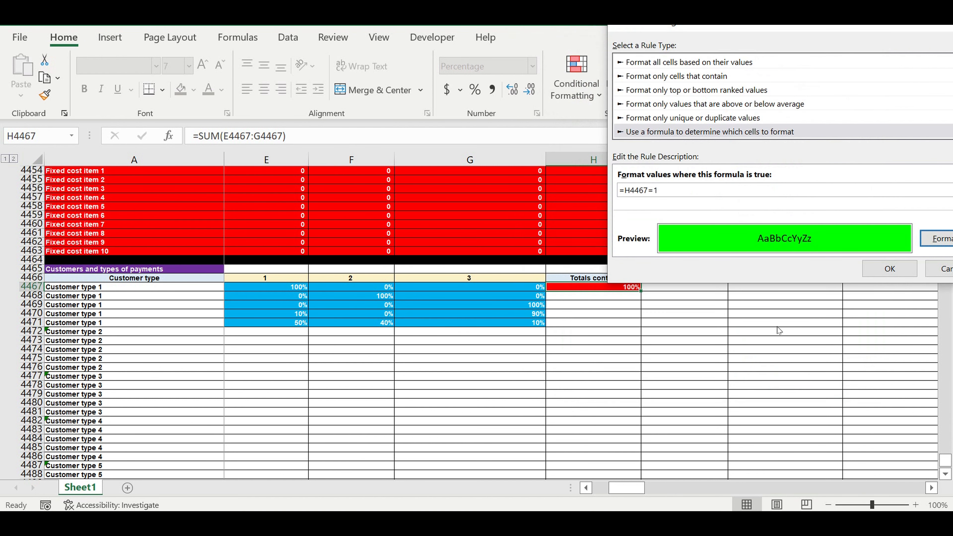
click(887, 269)
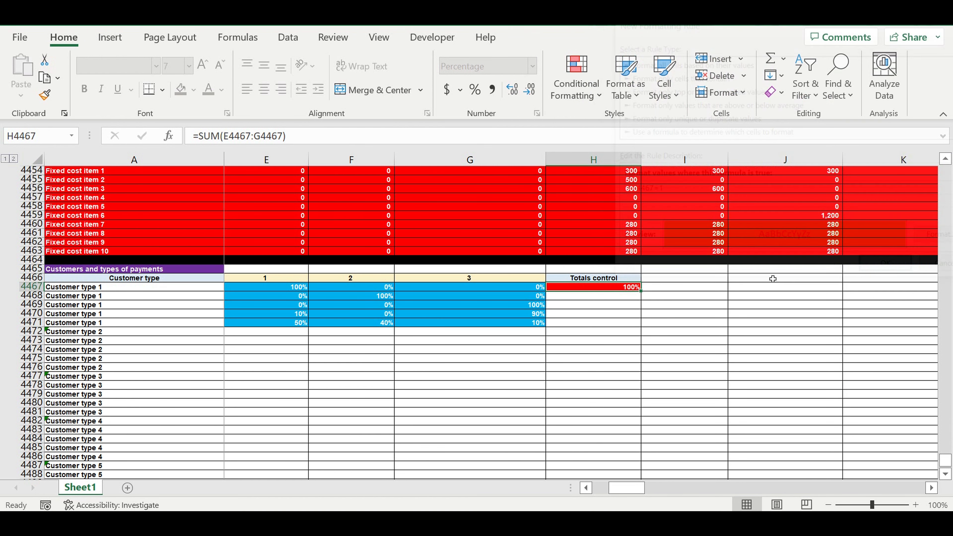
Copy the H4467 total and its formatting down to H4471 for all Customer type 1 rows
drag(644, 296, 640, 323)
click(612, 350)
click(517, 326)
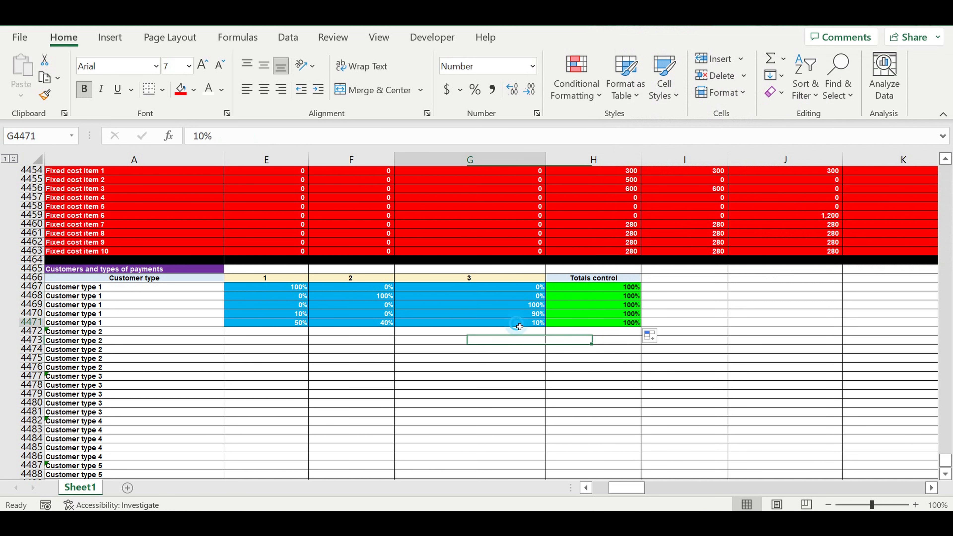
Test the totals control by setting Payment type 4's column 2 share (F4470) to 10%, and restore it to 0%
click(382, 315)
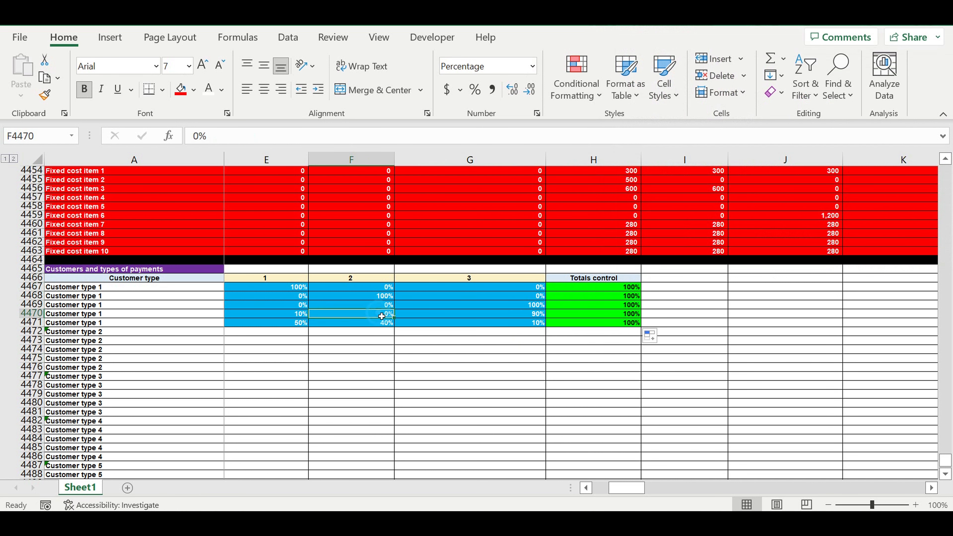
text(10)
key(Return)
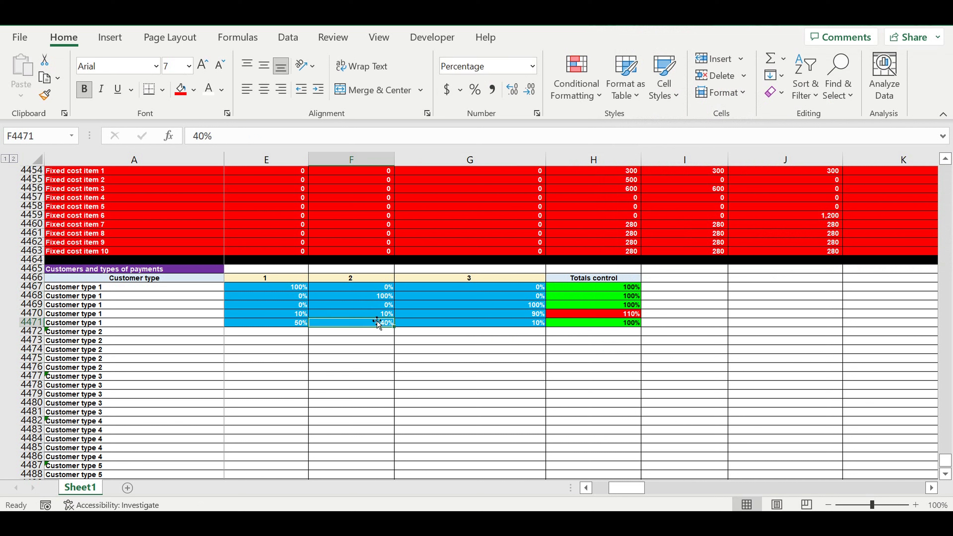
click(375, 316)
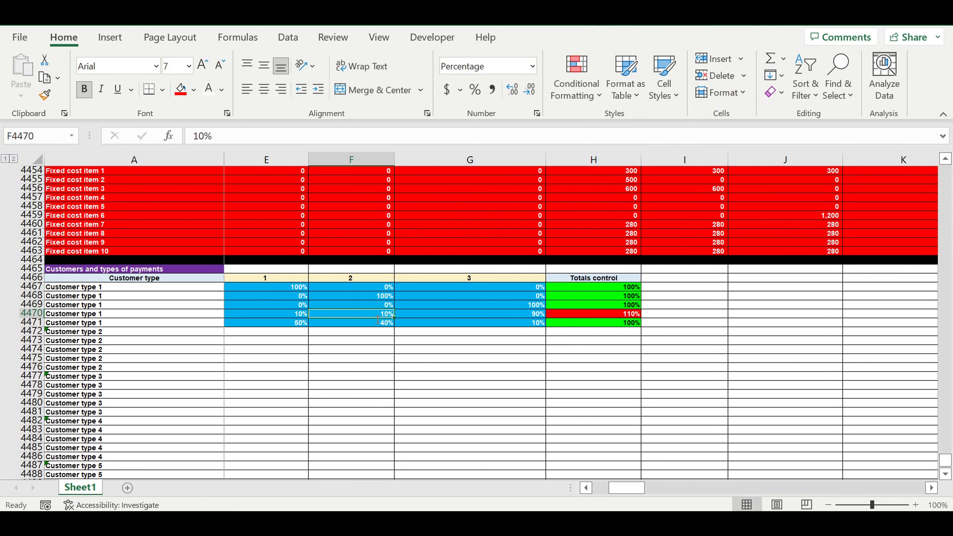
text(0)
key(Return)
click(449, 368)
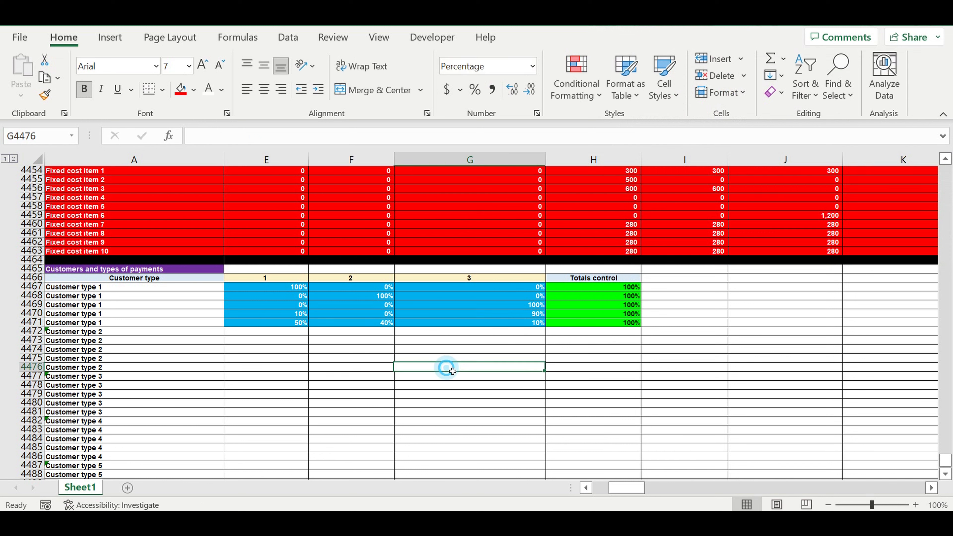
click(630, 358)
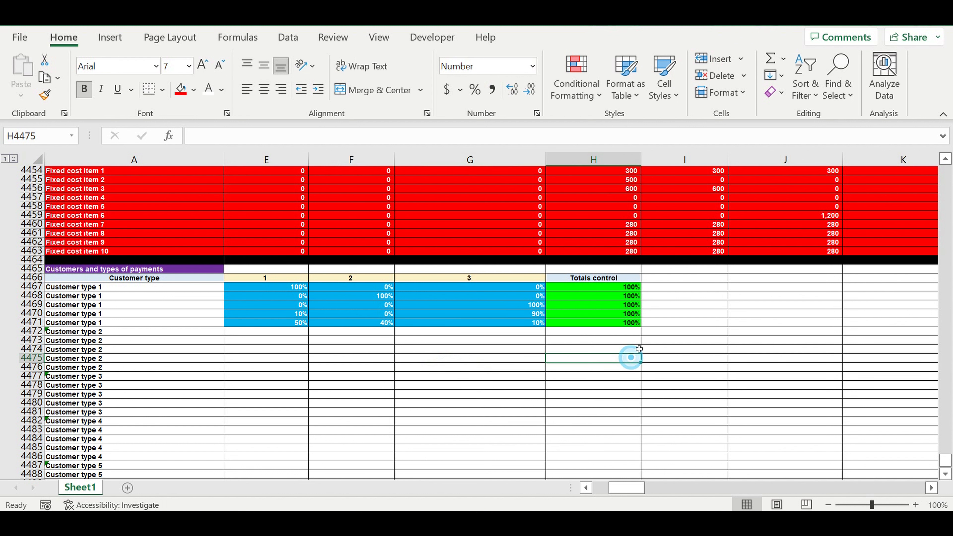
Copy Customer type 1's block C4467:H4471 to Customer type 2's rows, starting at C4472
click(589, 488)
click(589, 489)
click(589, 489)
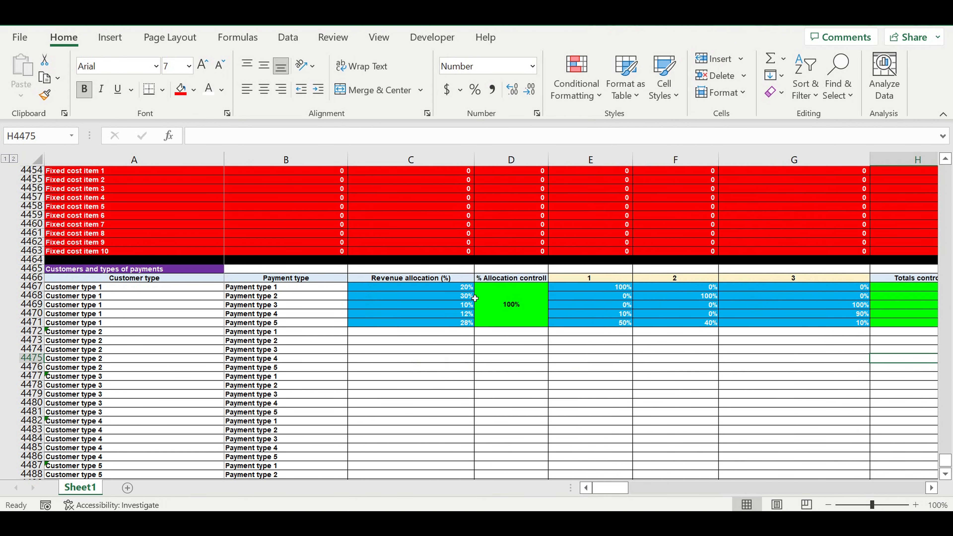
drag(445, 293, 799, 317)
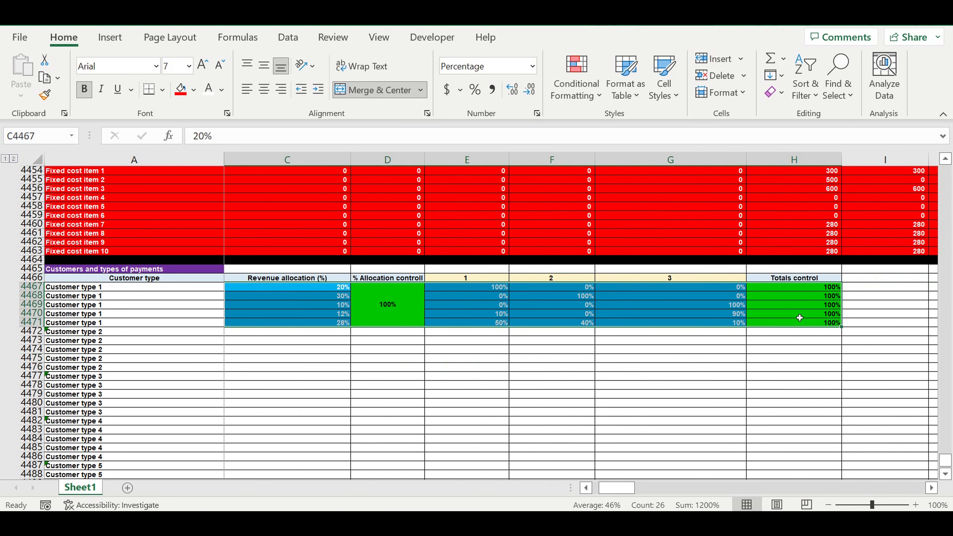
key(ctrl+c)
drag(615, 487, 569, 453)
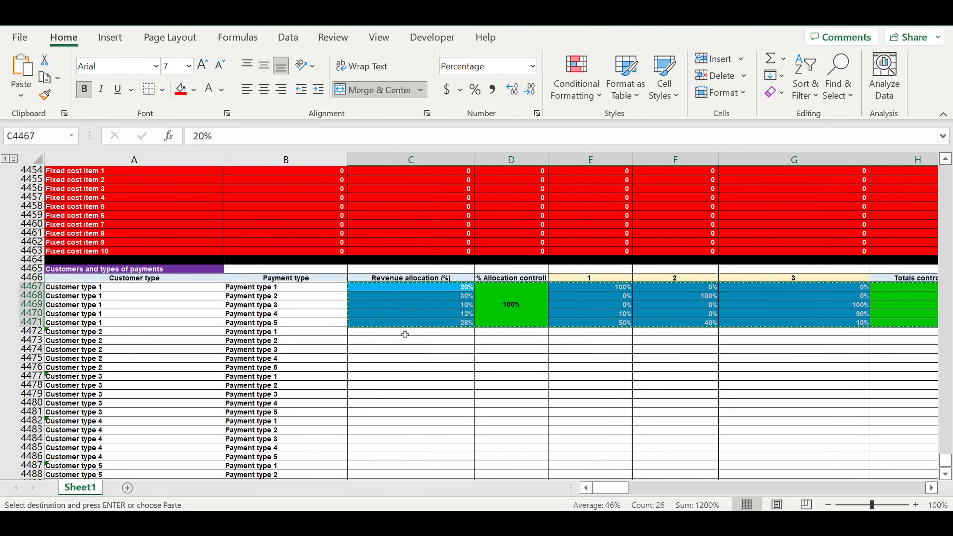
click(405, 335)
key(ctrl+v)
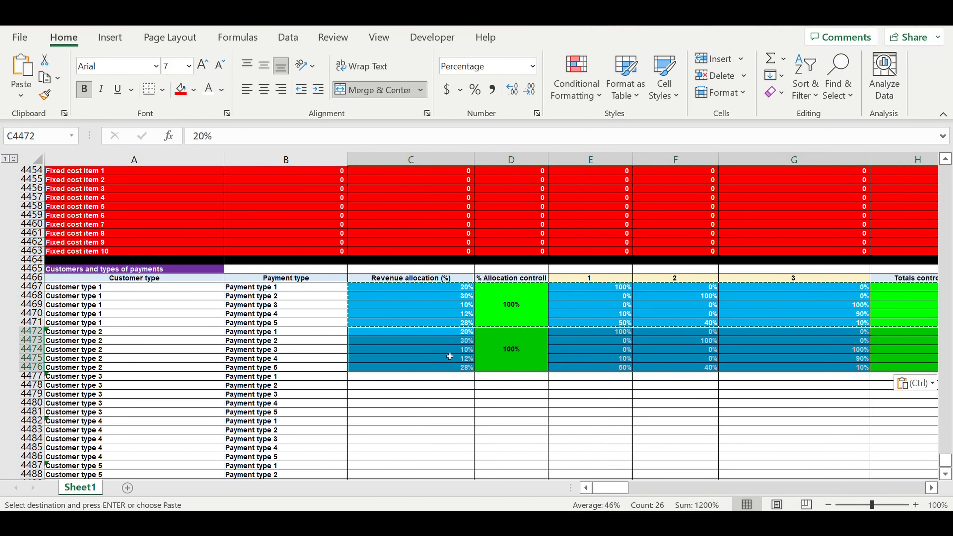
Set Customer type 2's Payment type 3 revenue allocation (C4474) to 9%
click(451, 352)
text(9)
key(Return)
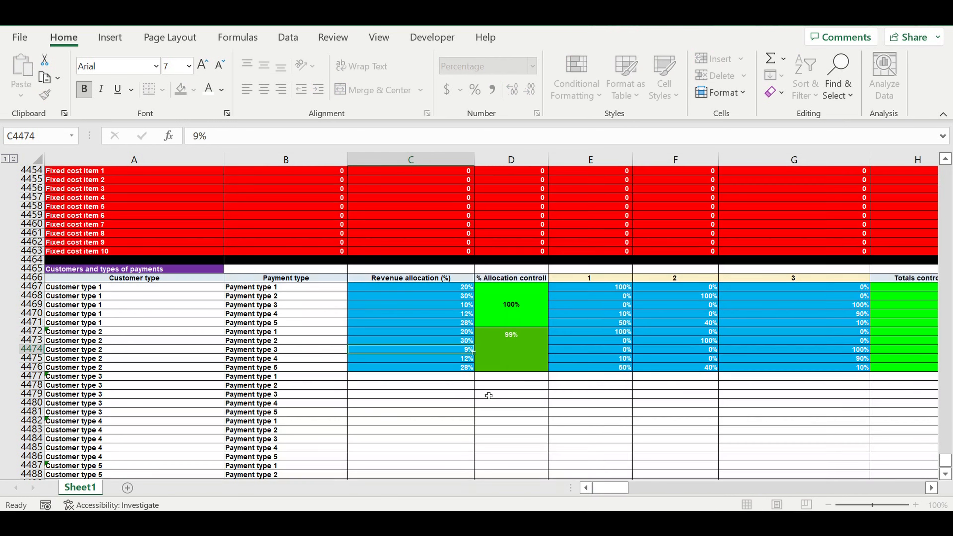
click(834, 350)
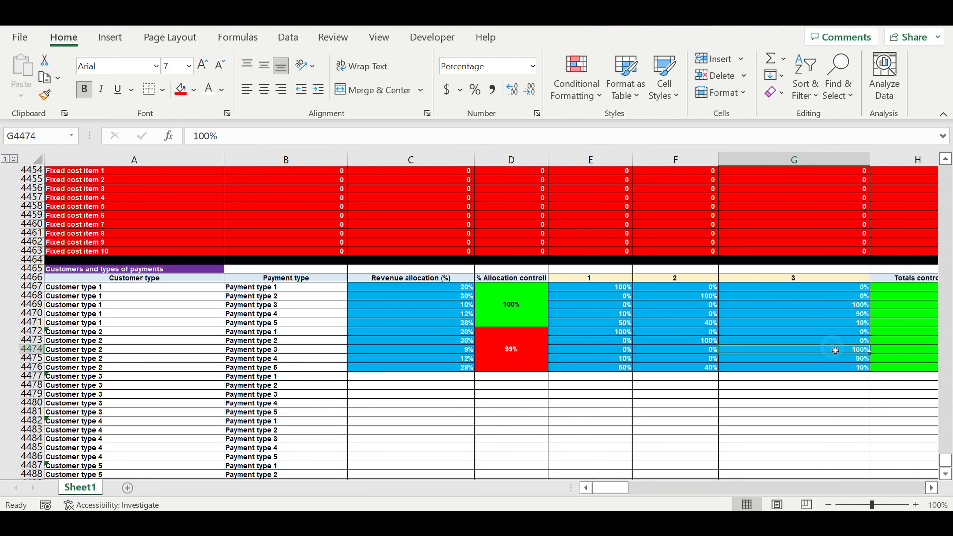
Test the totals control by setting Customer type 2's Payment type 3 share in G4474 to 9%, and undo both test changes
text(9)
key(Return)
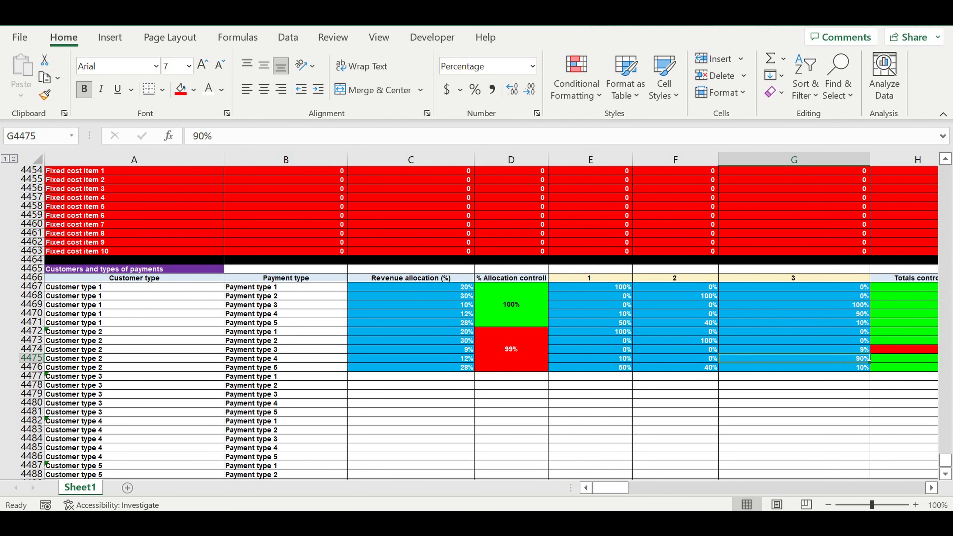
key(ctrl+z)
key(ctrl+z)
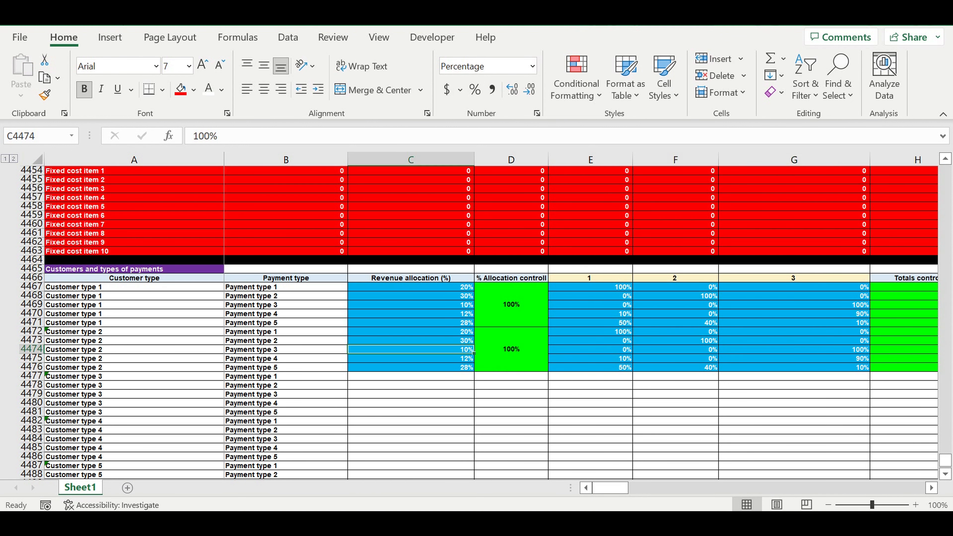
Copy Customer type 2's block C4472:H4476 to Customer type 3's rows, starting at C4477
click(517, 394)
drag(451, 336, 453, 361)
key(ctrl+c)
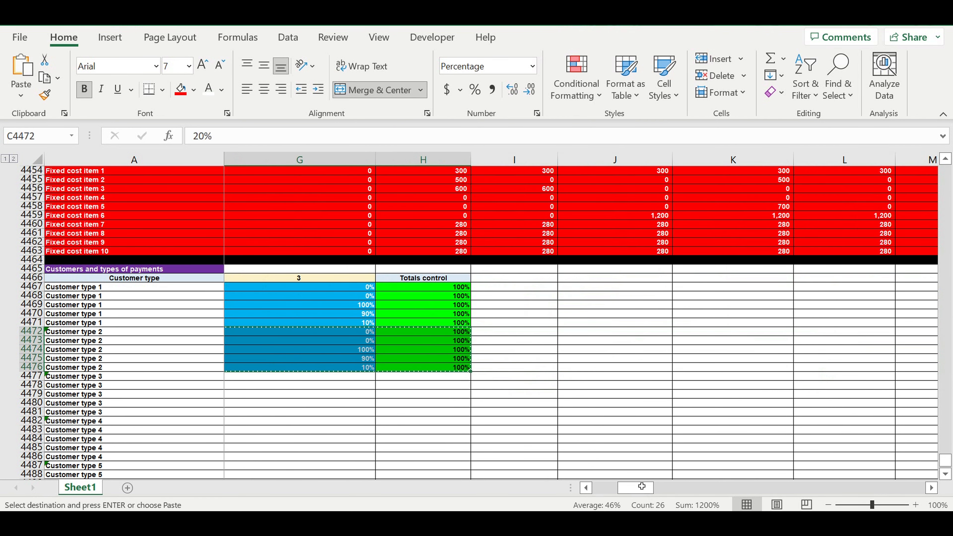
click(619, 474)
drag(635, 488, 611, 488)
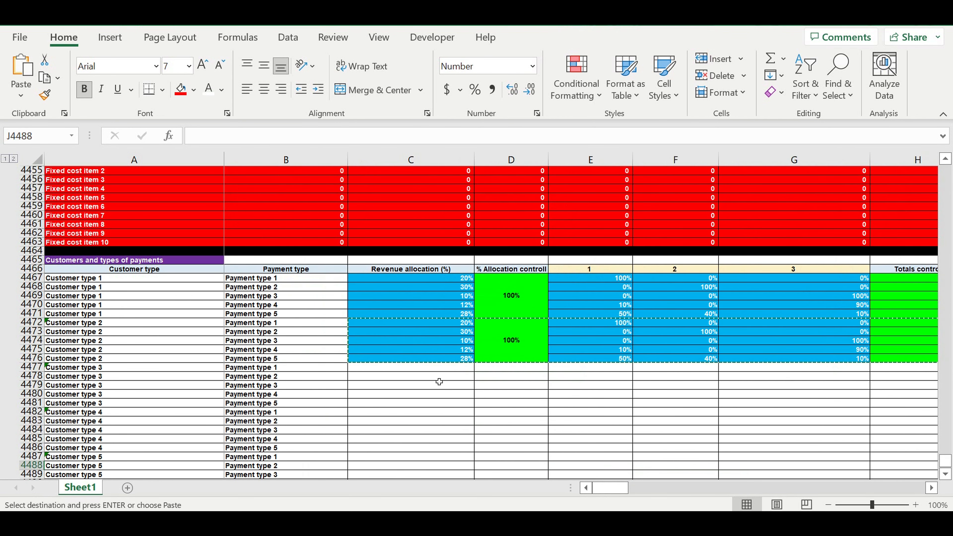
click(419, 370)
key(ctrl+v)
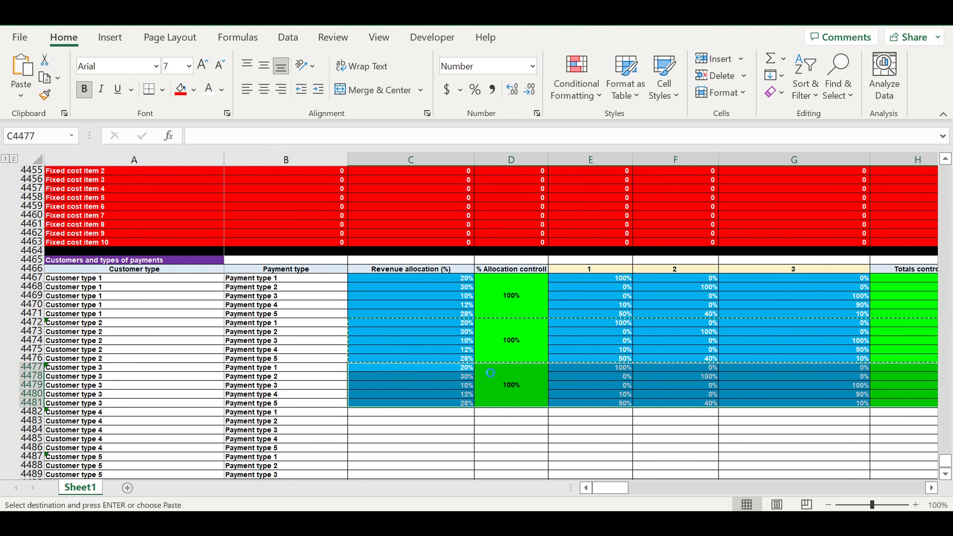
Paste the same block into the rows of Customer types 4 and 5, starting at C4482 and C4487
scroll(491, 356, down, 3)
click(395, 333)
key(ctrl+v)
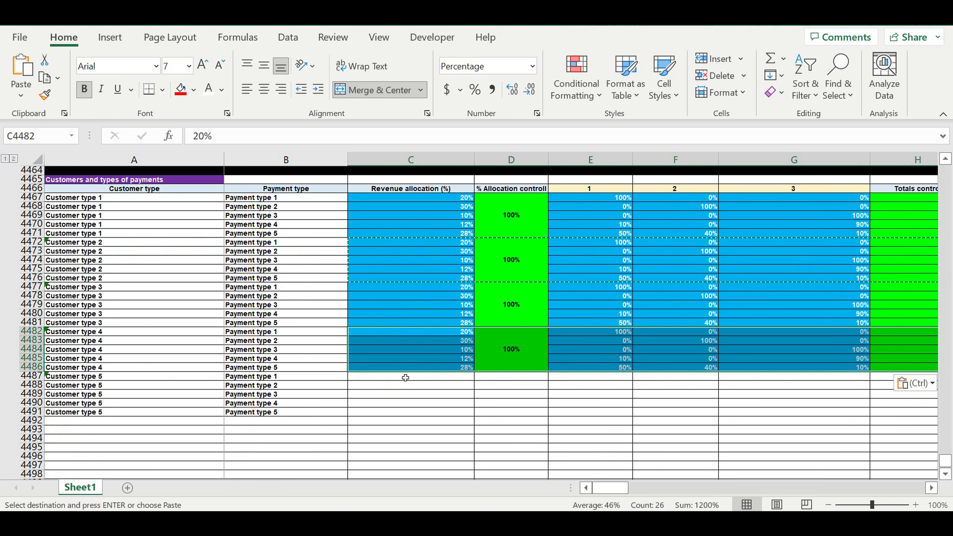
click(406, 376)
key(ctrl+v)
click(431, 429)
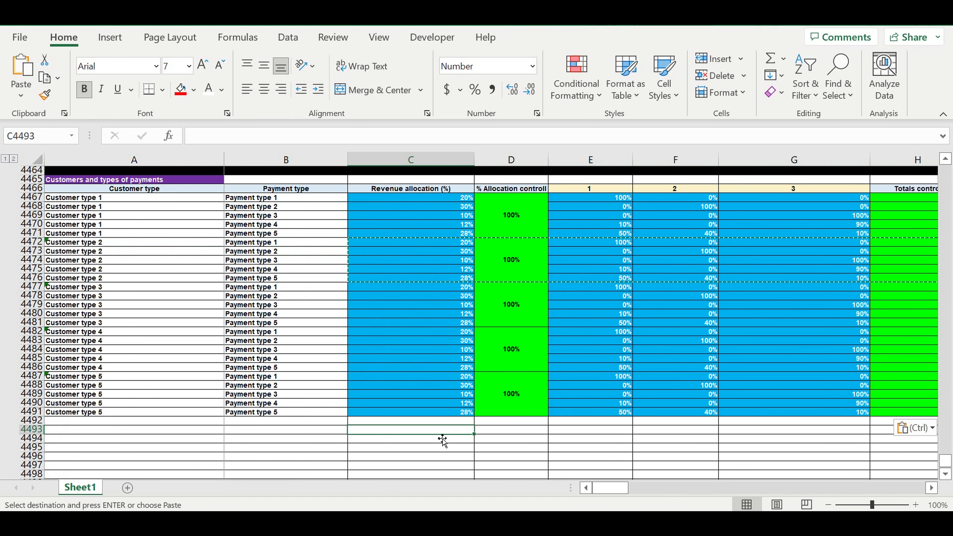
click(118, 377)
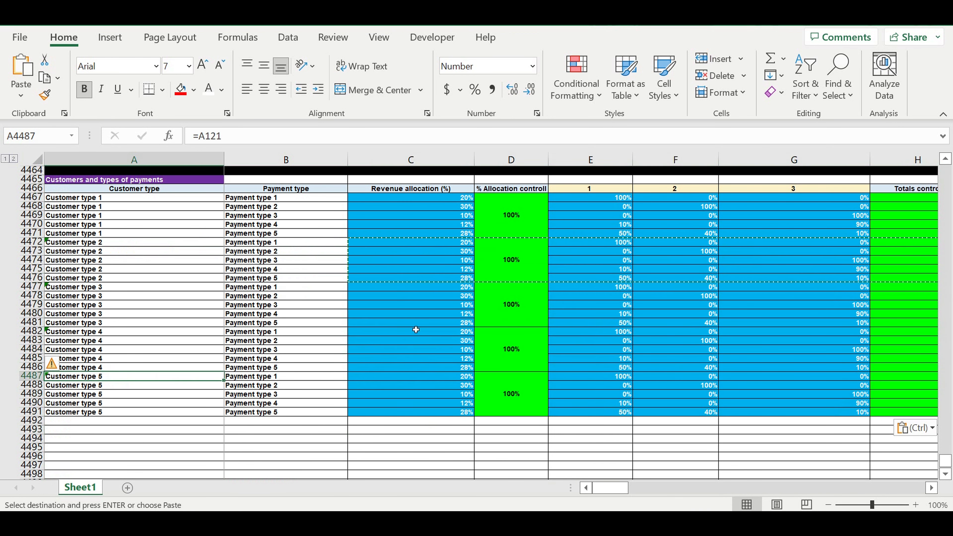
drag(455, 198, 466, 233)
drag(601, 198, 770, 239)
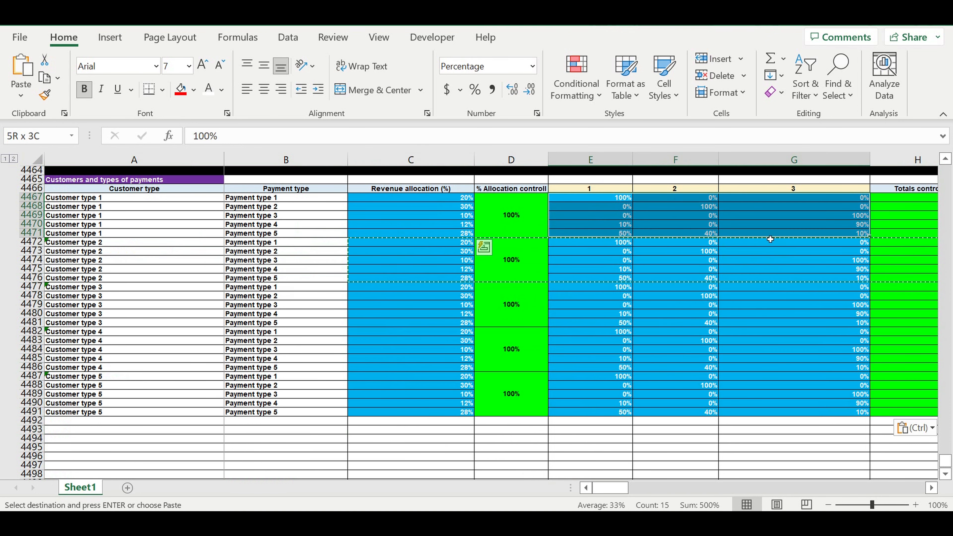
click(715, 323)
Fill row 4492 below the customers and payment types table with black as a separator
click(40, 422)
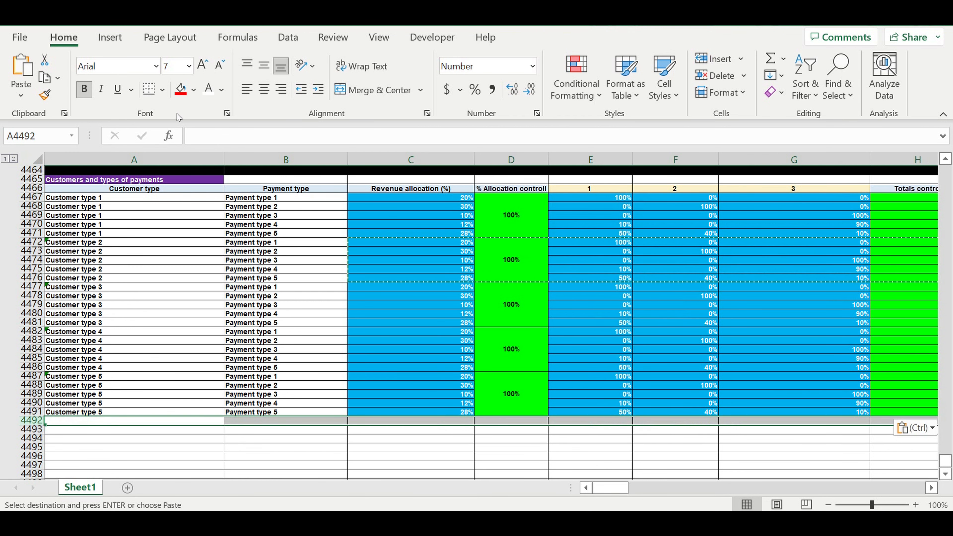
click(194, 90)
click(193, 127)
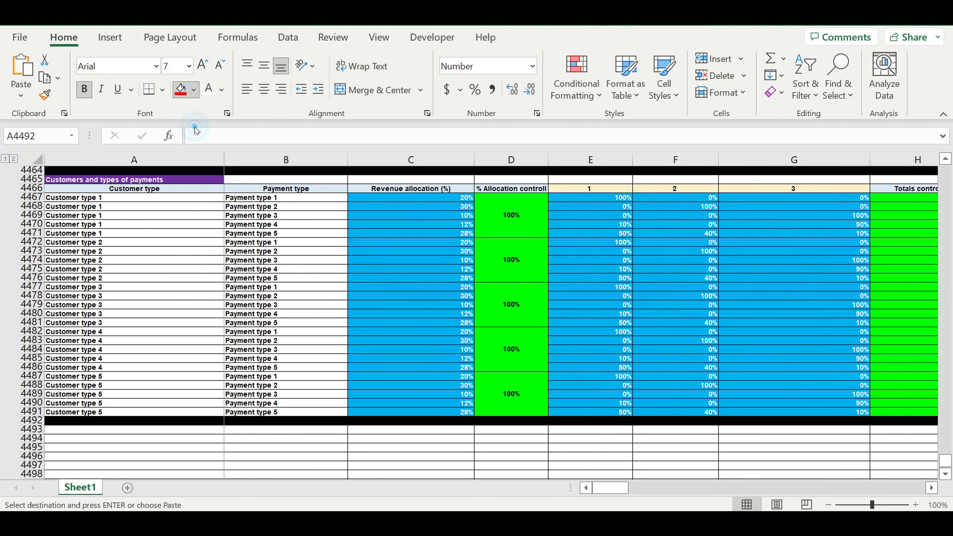
click(336, 459)
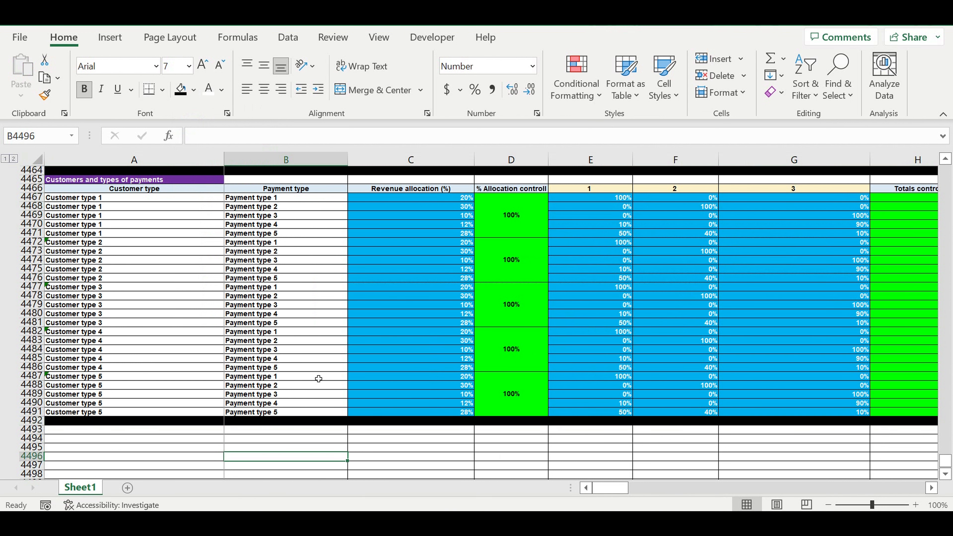
Copy header rows 4452:4453 of the Fixed expenses + COEFF table to row 4493, below the black separator
scroll(319, 379, up, 5)
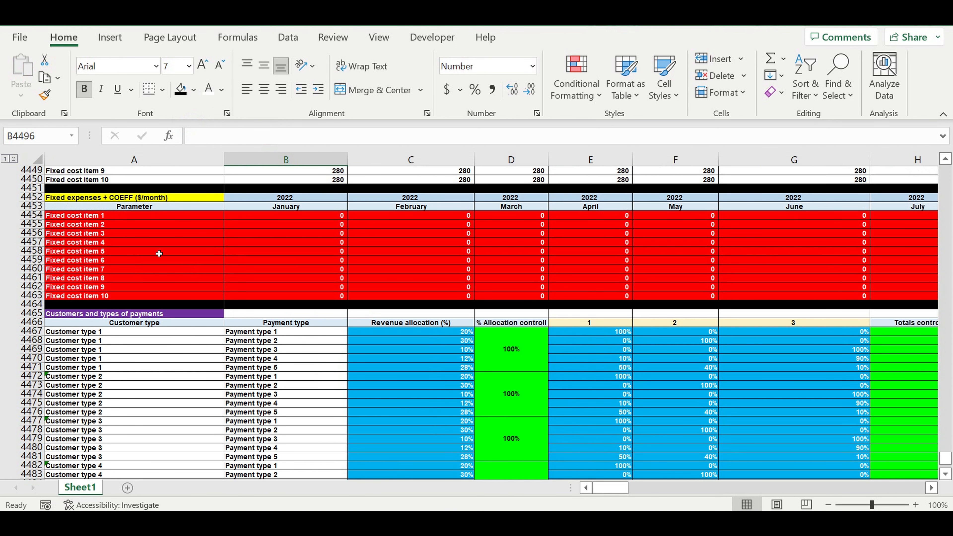
drag(36, 197, 36, 207)
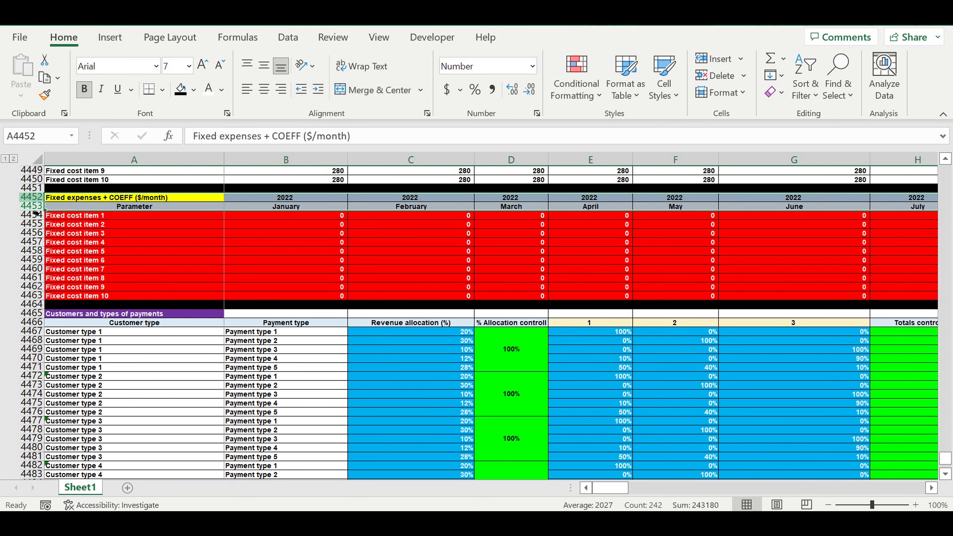
key(ctrl+c)
scroll(199, 363, down, 6)
click(87, 403)
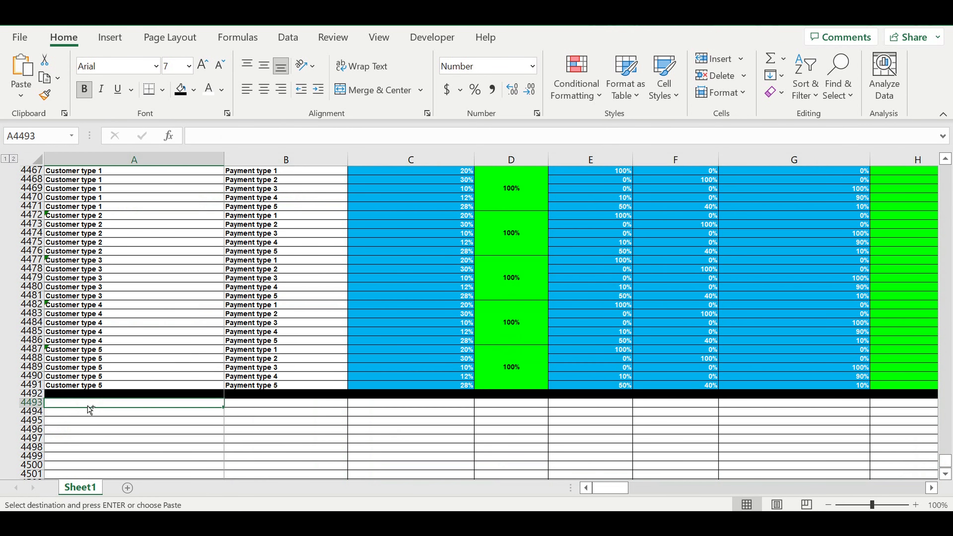
key(ctrl+v)
click(153, 450)
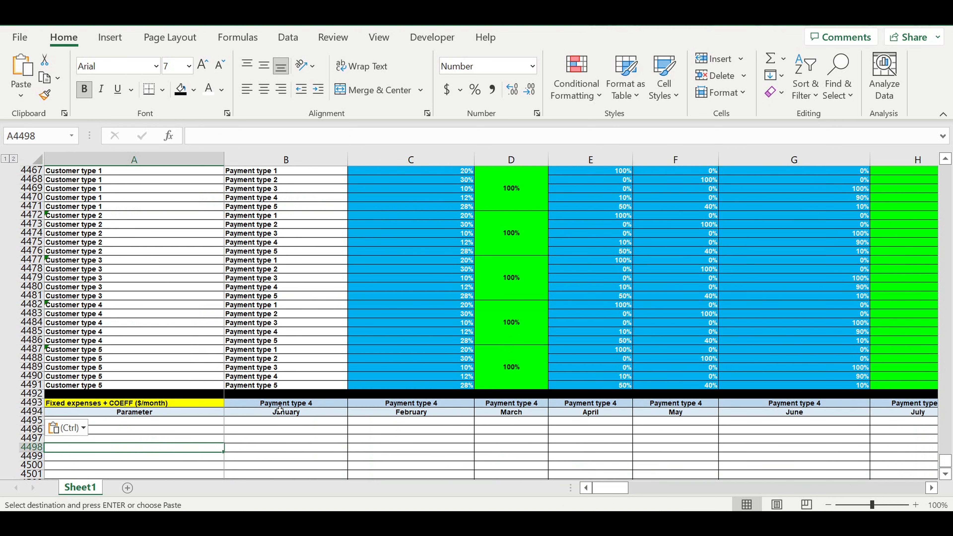
Link the January year header in B4493 to the matching year cell of a table above
click(280, 404)
text(=)
scroll(336, 385, up, 10)
click(286, 307)
key(Return)
scroll(480, 366, down, 7)
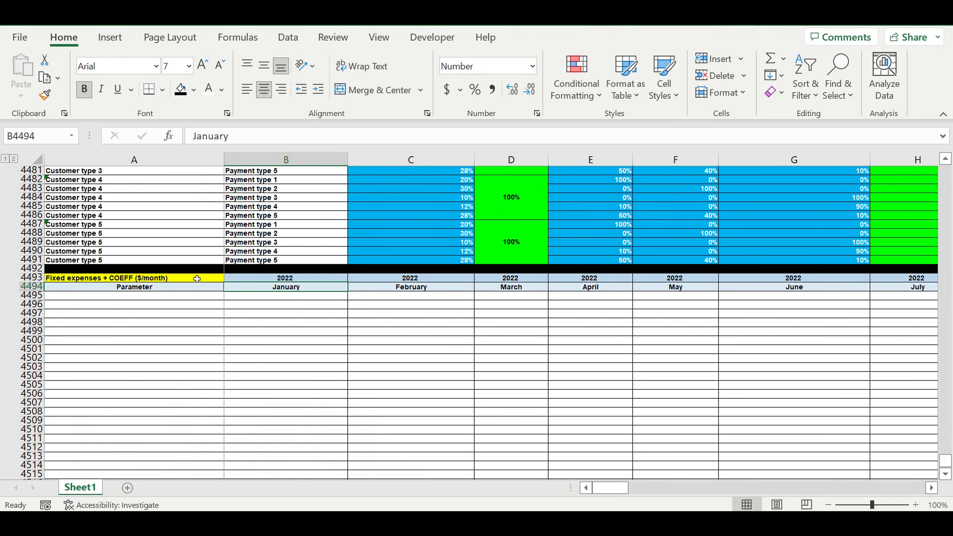
Replace the new table's title in A4493 with "Reevnues calculation step 1"
click(196, 278)
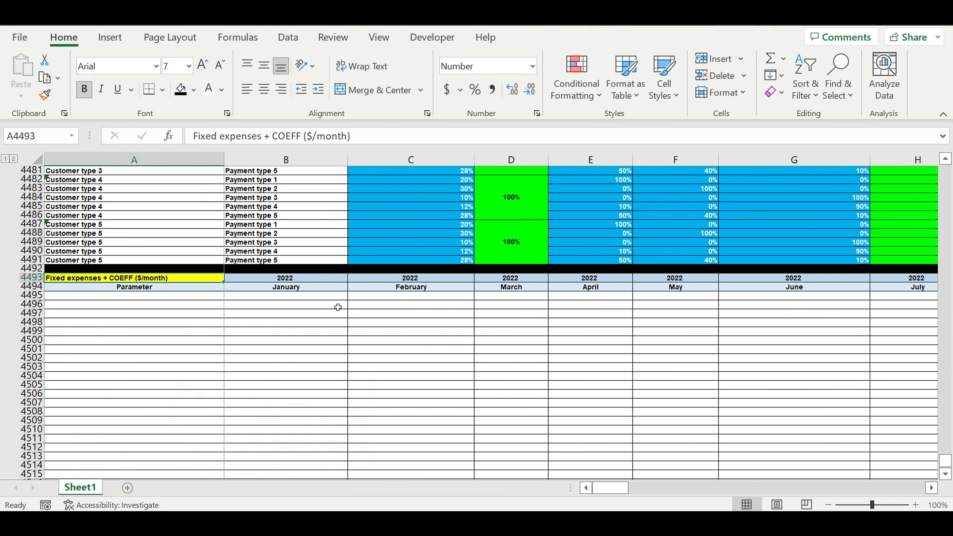
text(Reevnue)
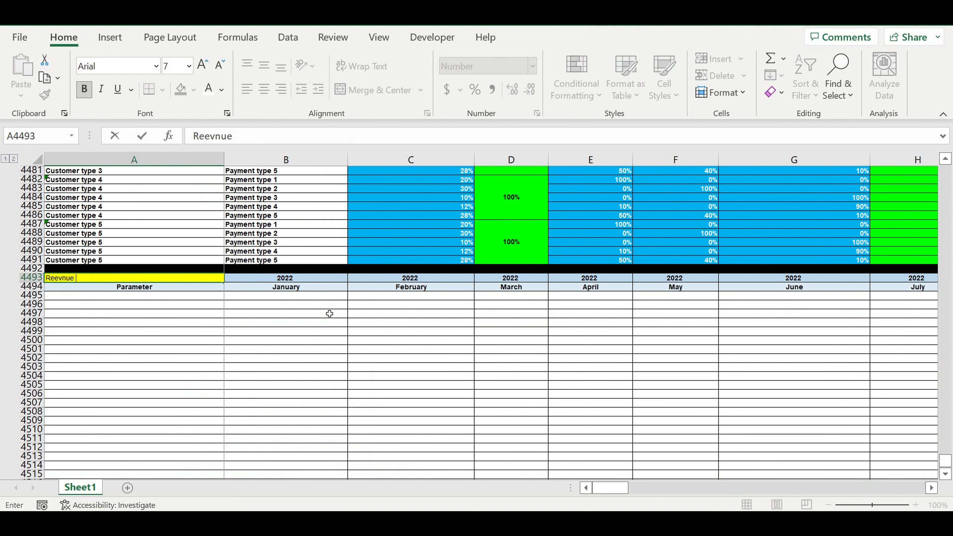
text(s calculation step 1)
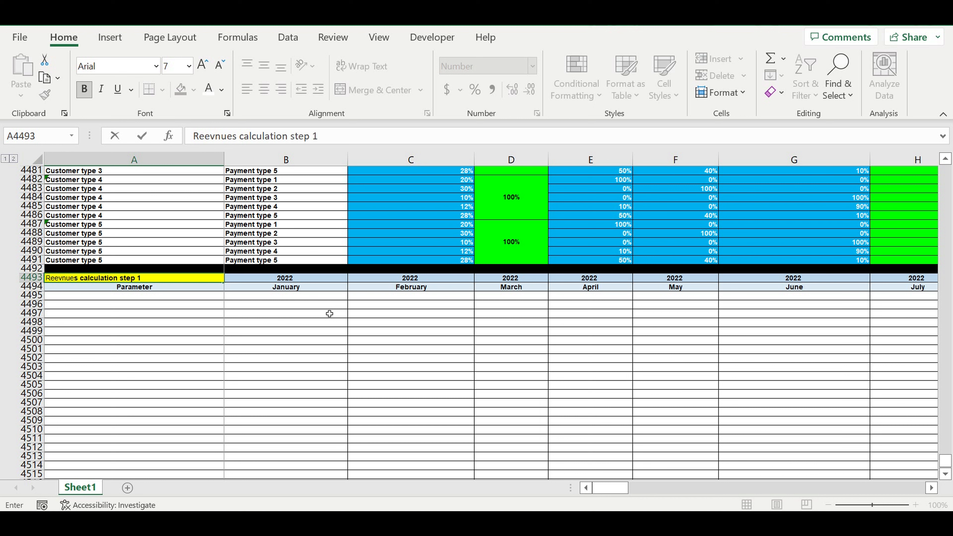
key(Return)
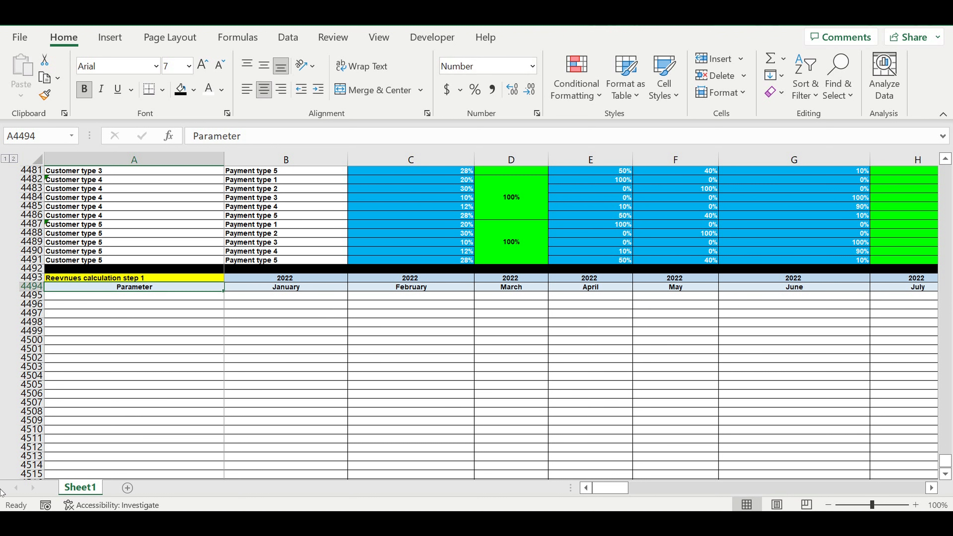
Give the title cell A4493 a dark orange fill and white text
click(87, 279)
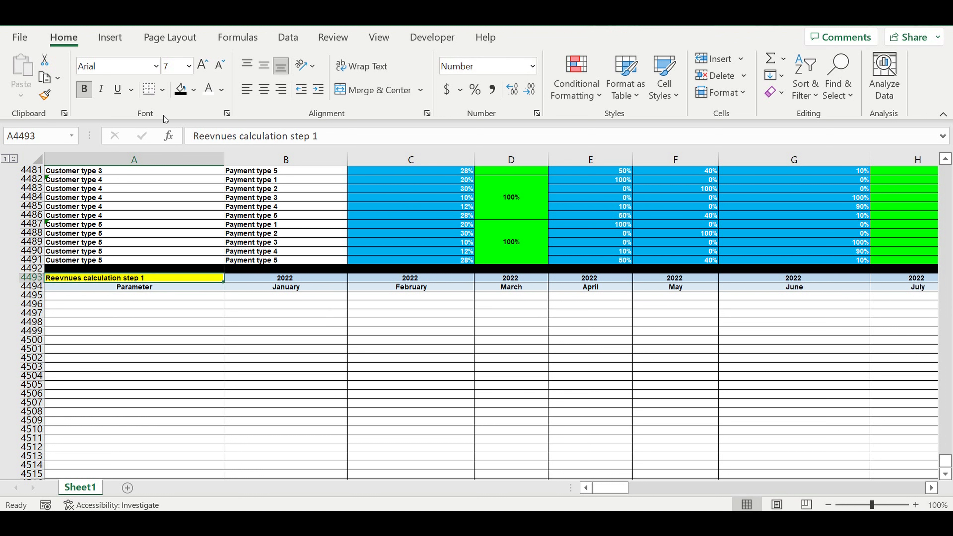
click(194, 90)
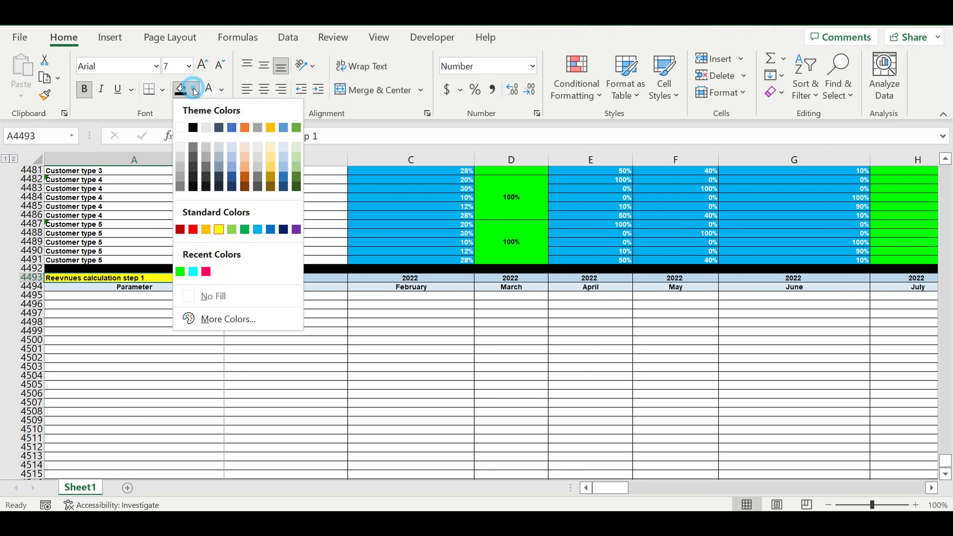
click(245, 176)
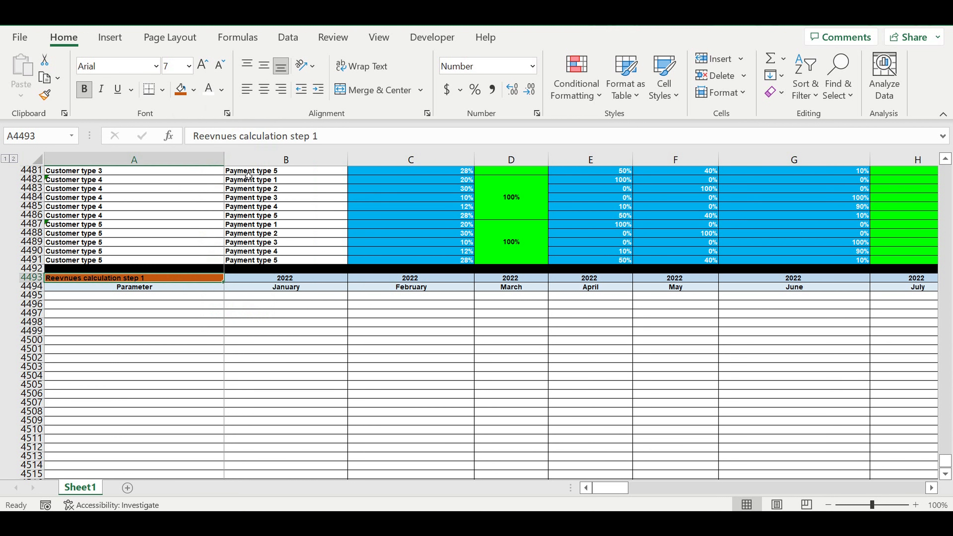
click(207, 91)
click(147, 323)
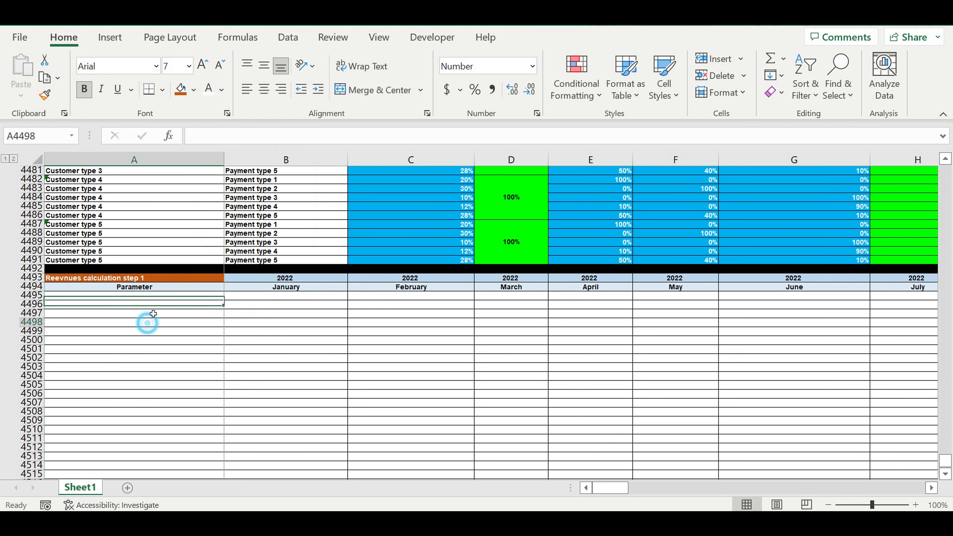
Link A4495, the first row under Parameter, to the first Customer type 1 cell with =A4467
click(148, 296)
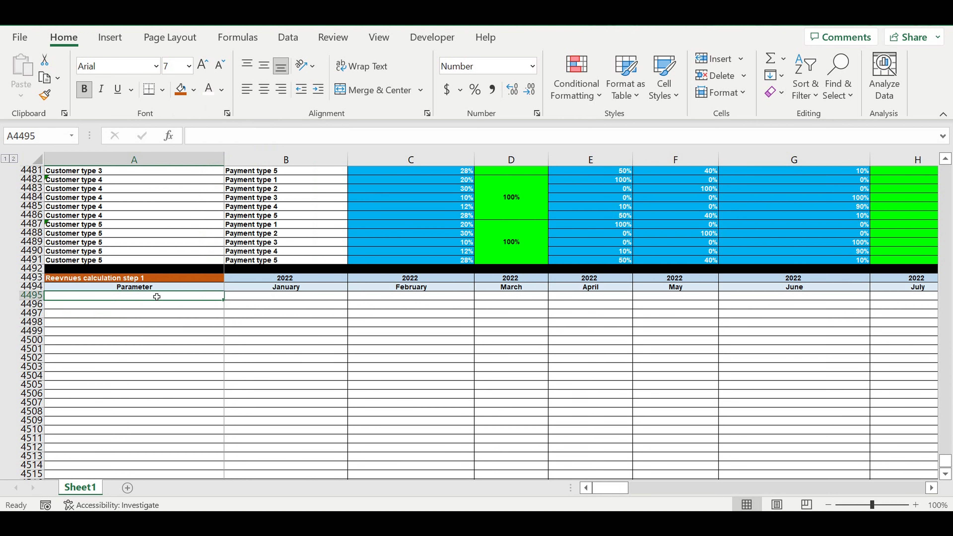
text(=)
scroll(168, 313, up, 5)
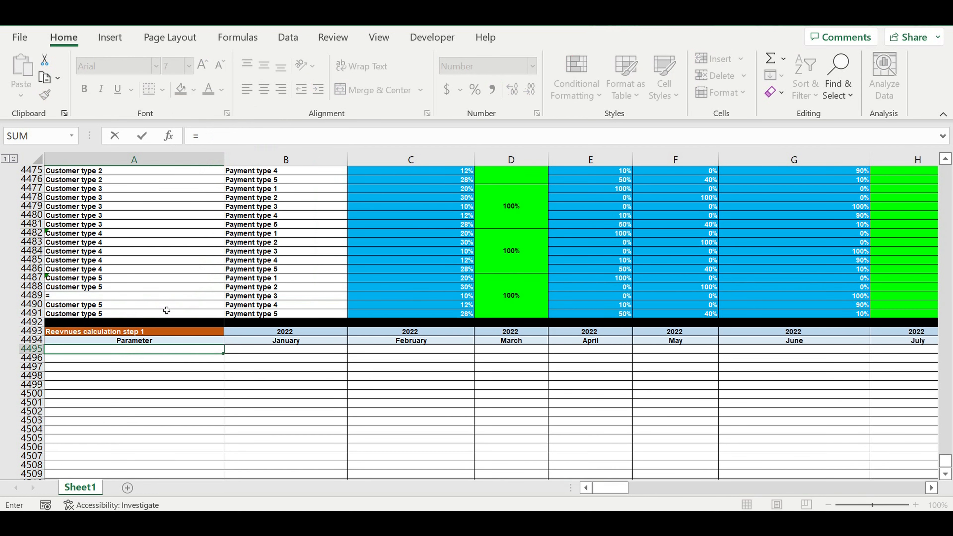
scroll(166, 306, up, 1)
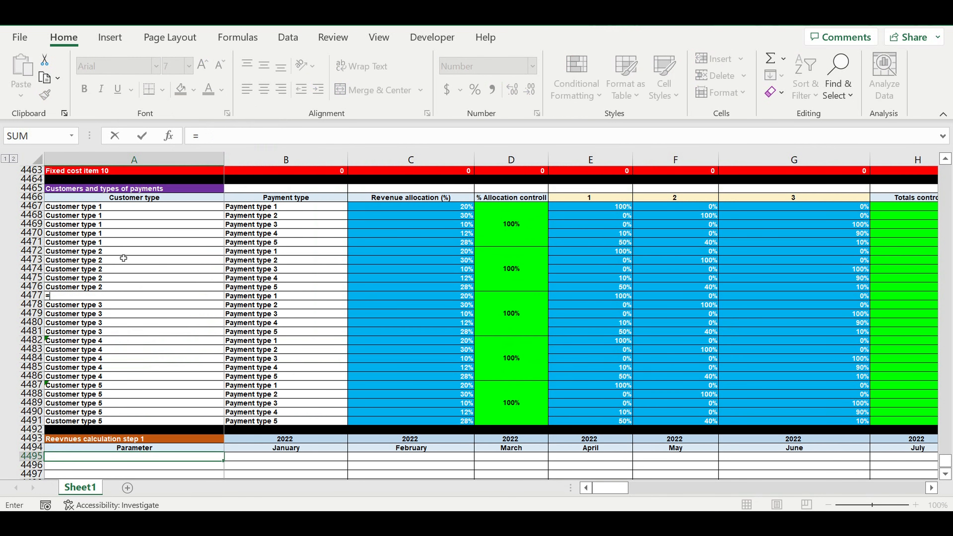
click(92, 209)
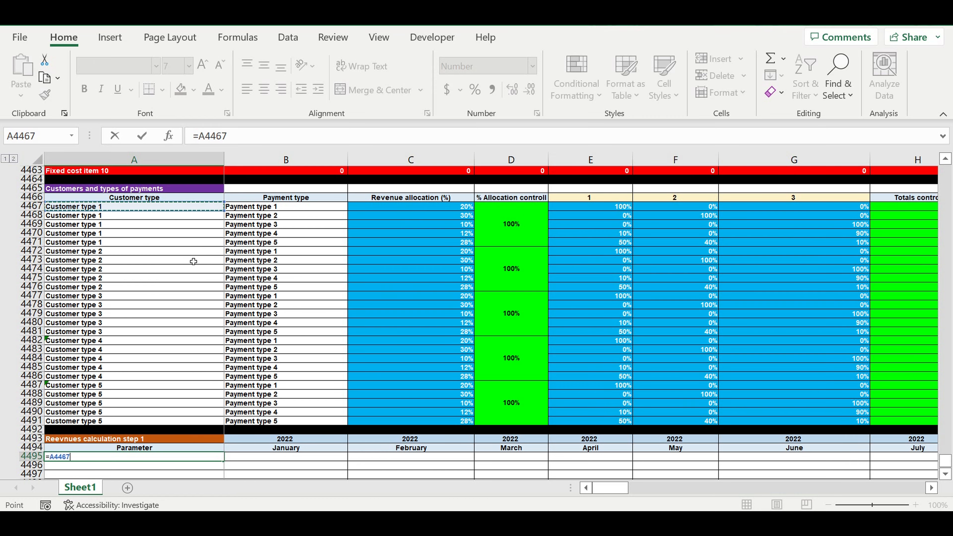
key(Return)
scroll(202, 297, down, 6)
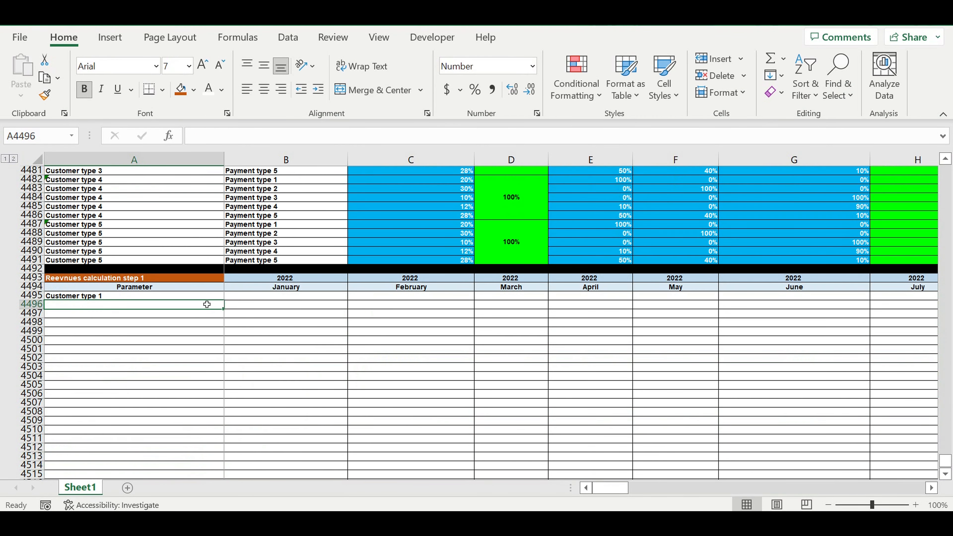
Fill the A4495 customer type link down through the last Customer type 5 row (A4519), and clear the surplus cells A4520:A4524
click(169, 299)
scroll(210, 297, down, 1)
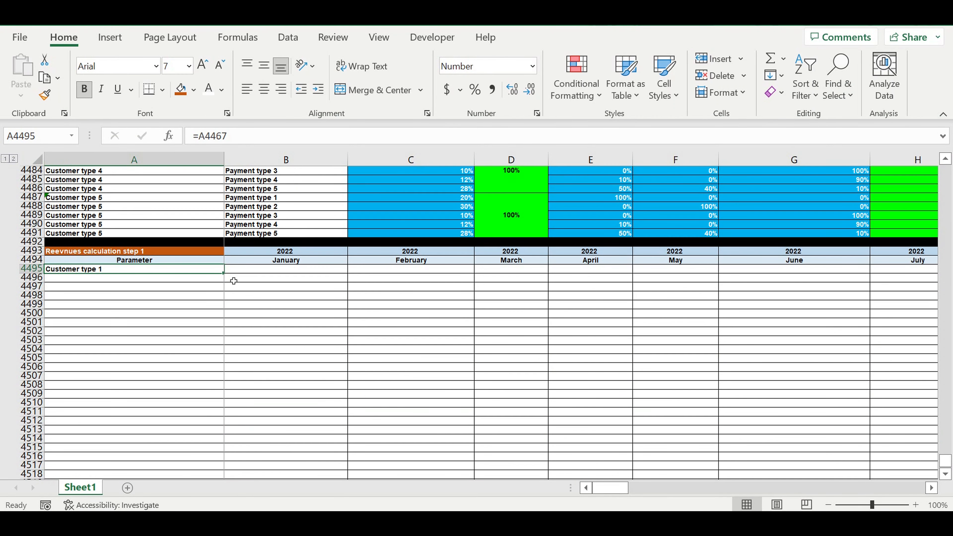
drag(228, 277, 267, 365)
scroll(267, 365, down, 4)
drag(225, 326, 224, 411)
drag(127, 388, 128, 420)
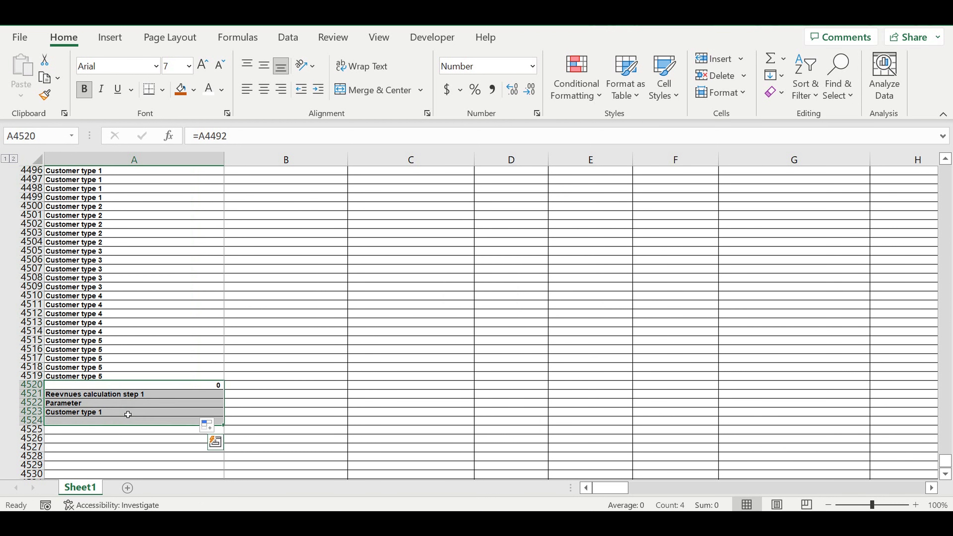
key(Delete)
click(178, 343)
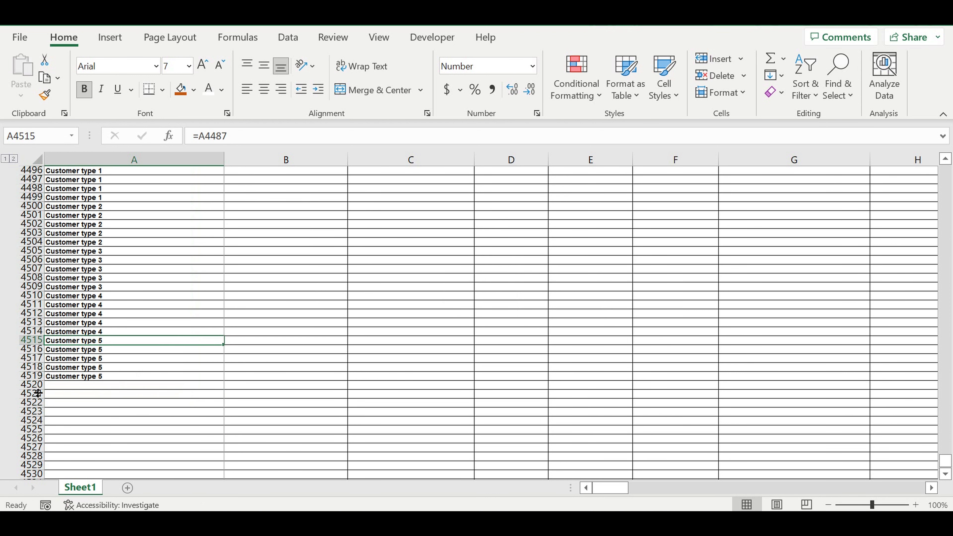
Fill row 4520 below the revenue calculation customer list with black as a separator
click(32, 384)
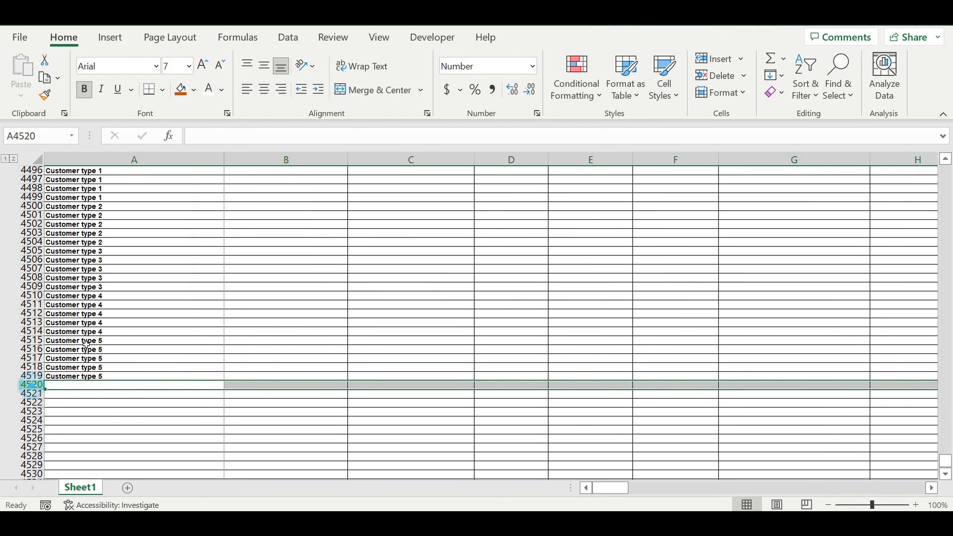
click(194, 90)
click(199, 129)
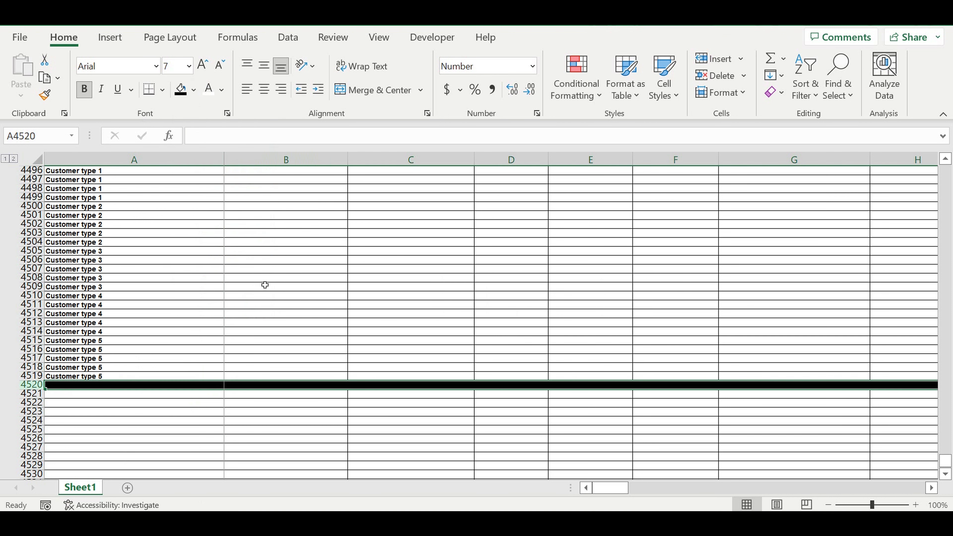
Begin the B4495 formula with =B$2770, referencing Customer type 1's January value in Revenues consolidation with the row locked
click(276, 278)
scroll(277, 272, up, 4)
click(285, 270)
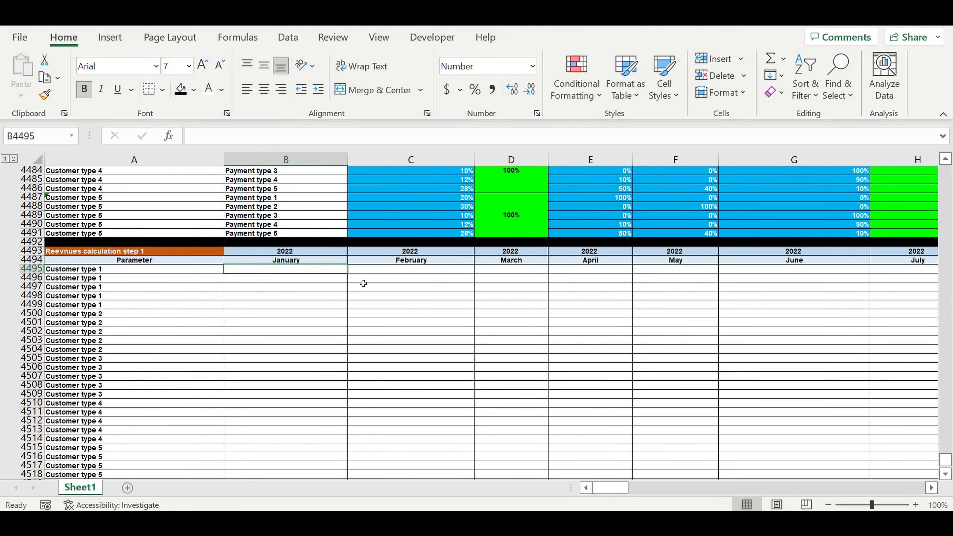
text(=)
scroll(317, 252, up, 18)
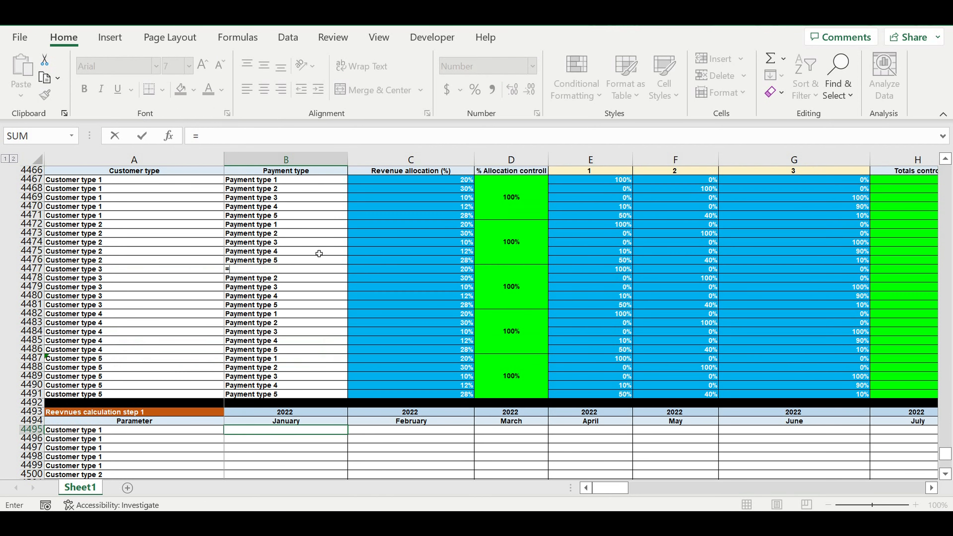
scroll(313, 245, up, 10)
drag(945, 432, 943, 388)
drag(937, 313, 937, 291)
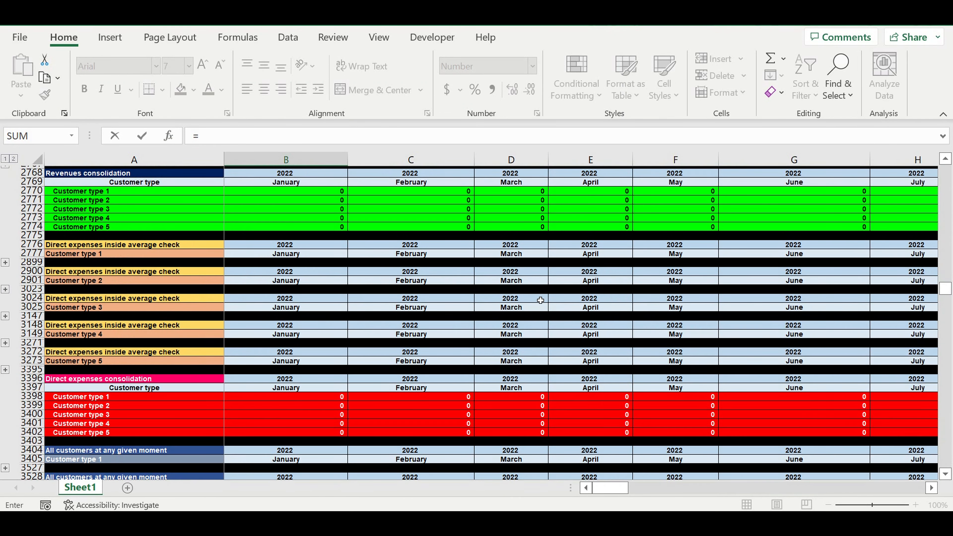
scroll(264, 227, up, 1)
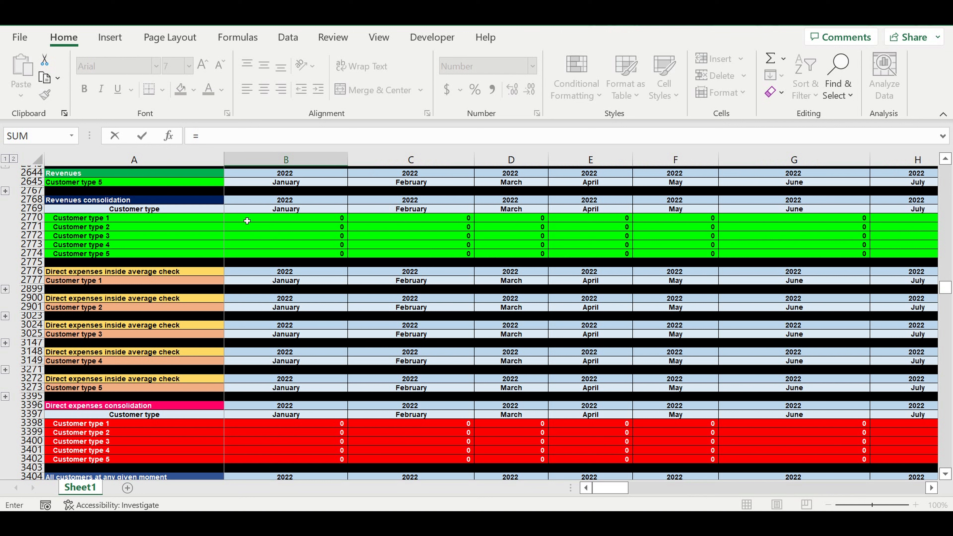
click(260, 221)
click(204, 136)
text($2770)
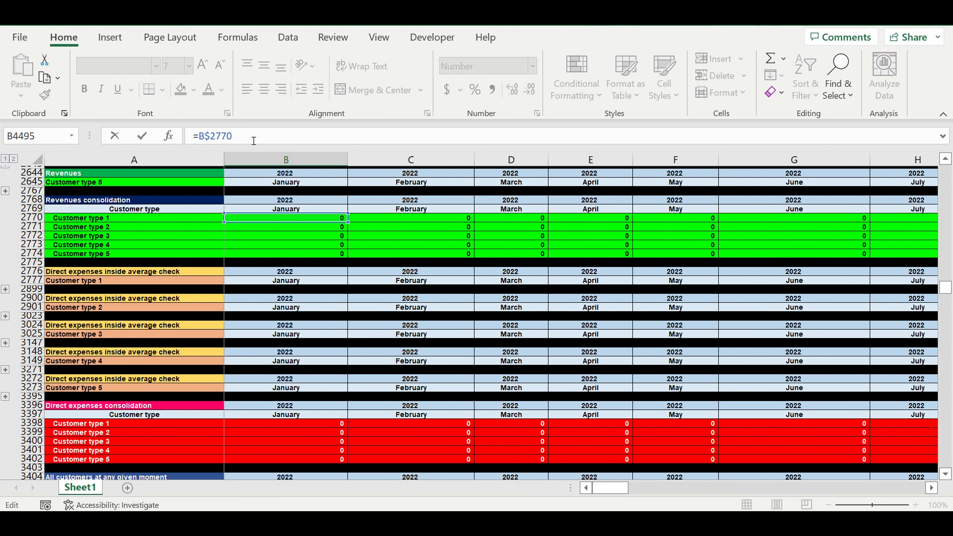
Complete the B4495 formula as =B$2770*$C4467, multiplying by the first Customer type 1 revenue allocation with its column locked
drag(616, 489, 625, 489)
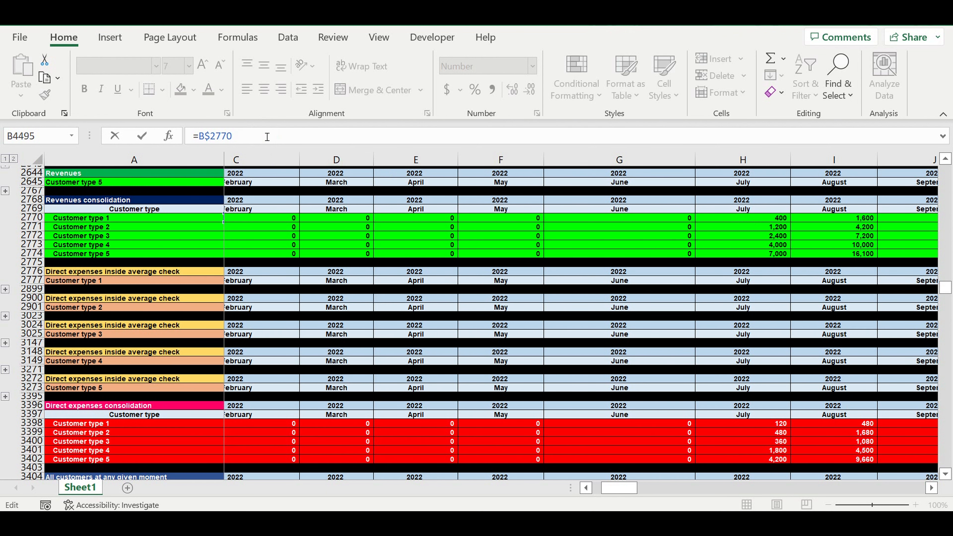
click(586, 488)
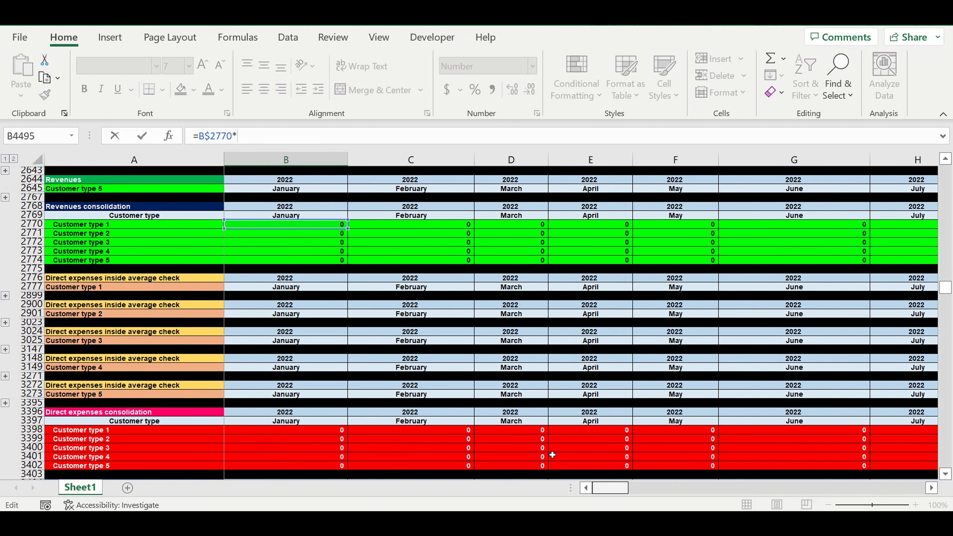
scroll(951, 386, down, 4)
drag(945, 300, 945, 301)
scroll(619, 346, up, 6)
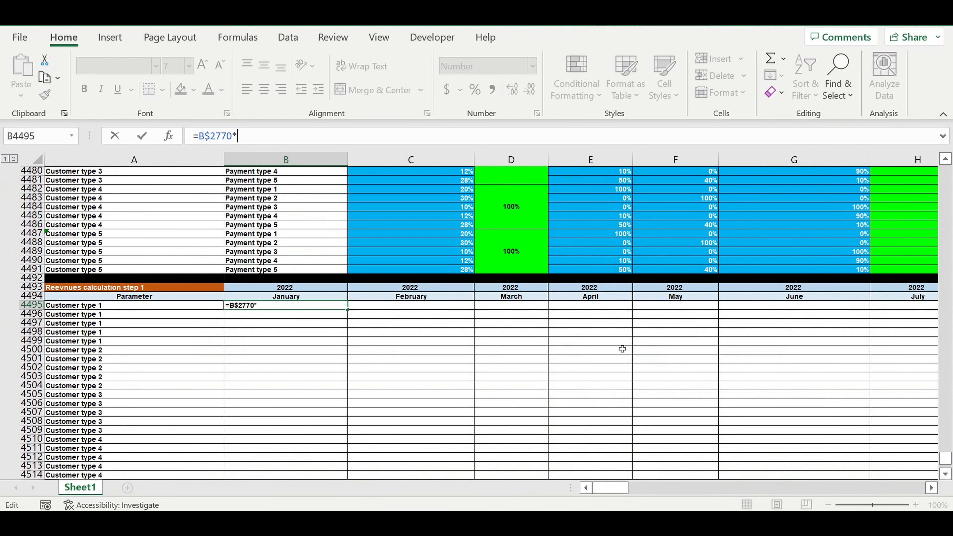
scroll(621, 345, up, 3)
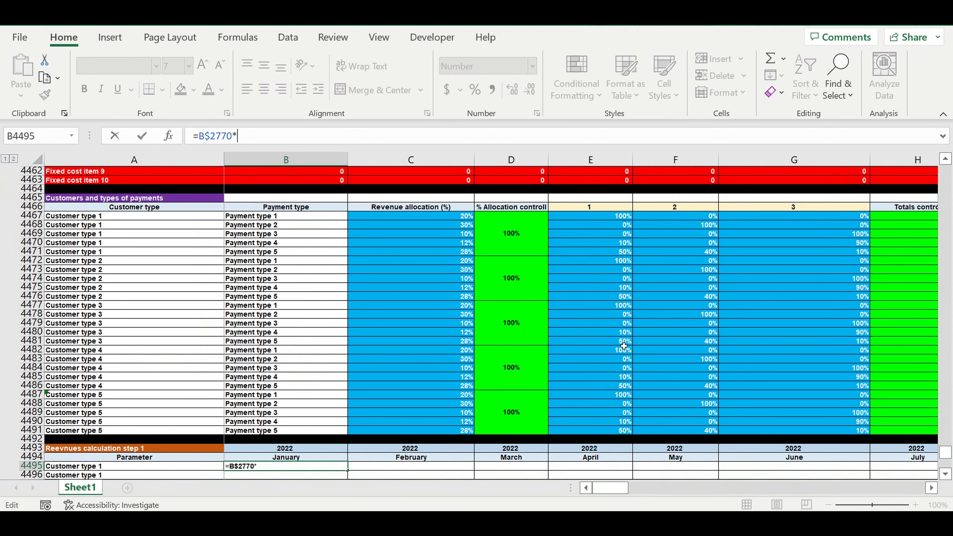
click(450, 217)
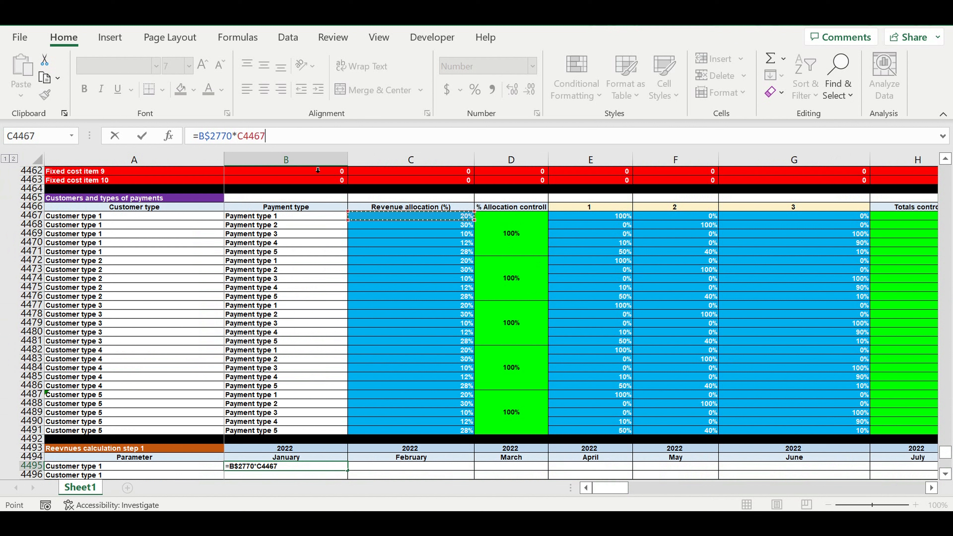
click(241, 136)
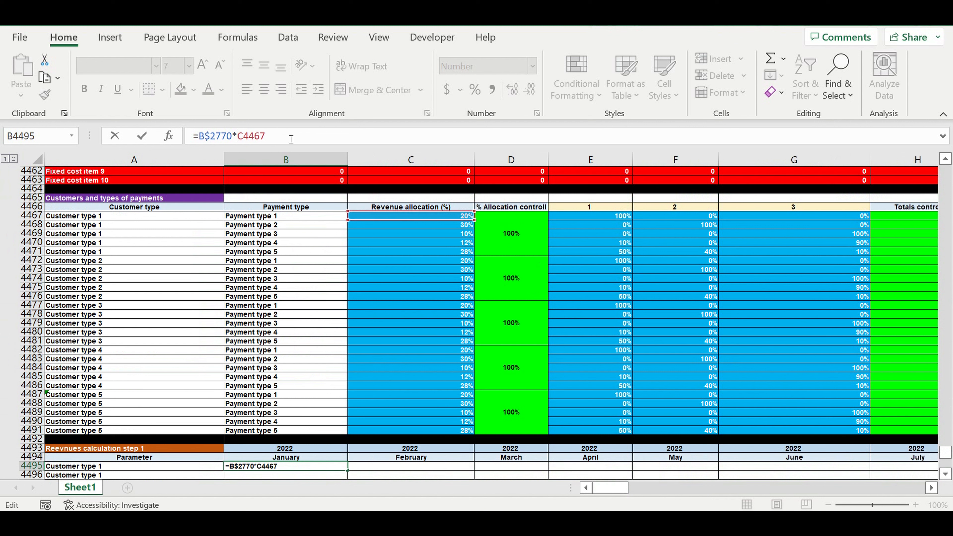
text($)
key(Return)
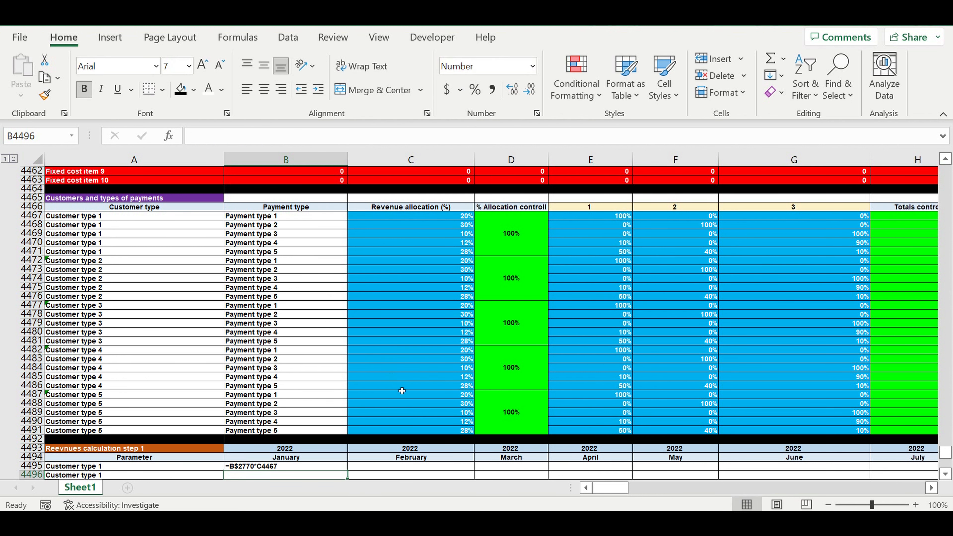
Fill the B4495 formula down through the first Customer type 2 row (B4500)
scroll(395, 394, down, 7)
click(332, 269)
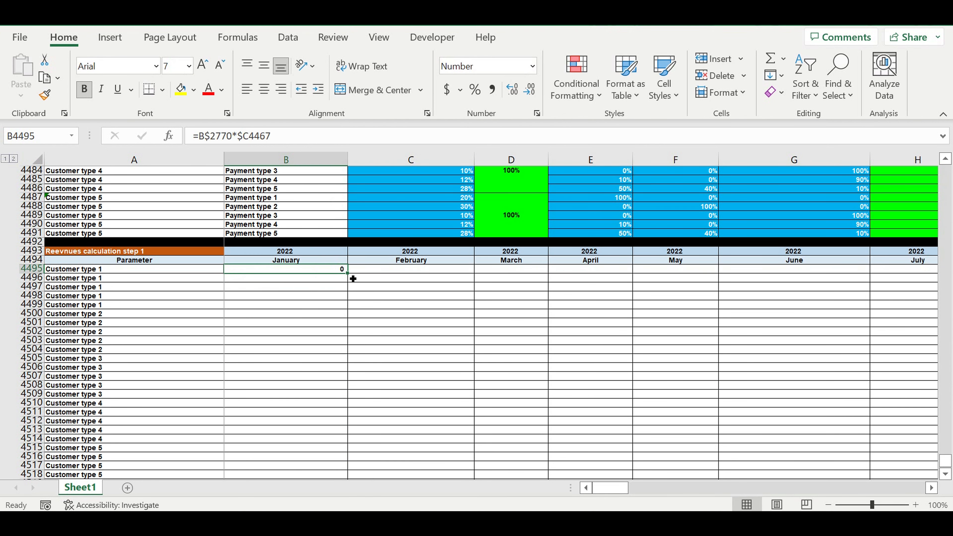
drag(353, 279, 341, 318)
Change the B4500 formula to =B$2771*$C4472 and check that it references Customer type 2 in Revenues consolidation
click(117, 314)
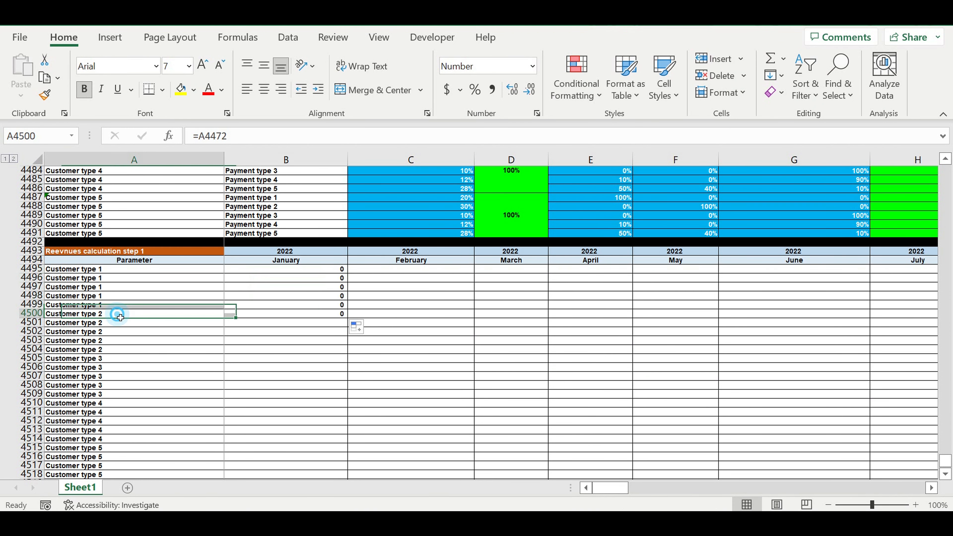
click(251, 315)
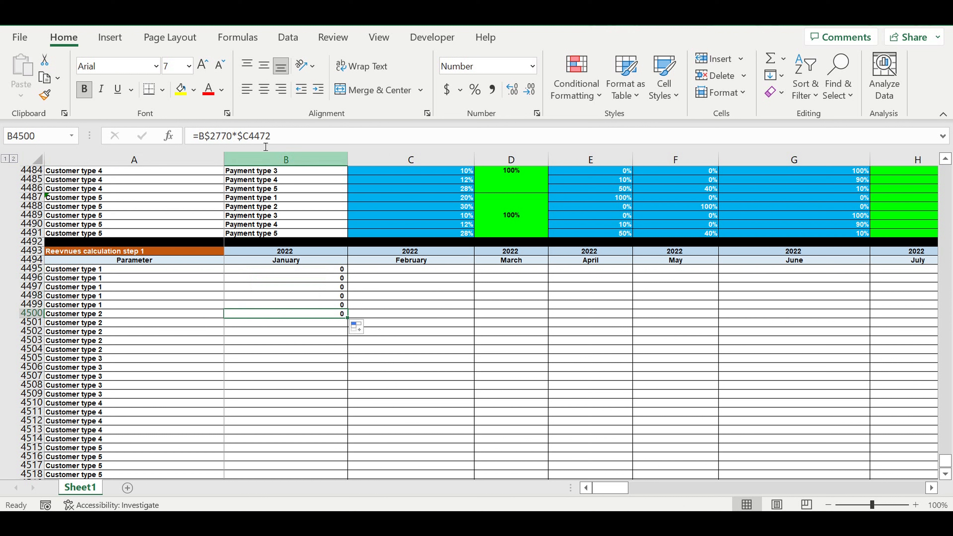
click(297, 137)
drag(232, 135, 228, 135)
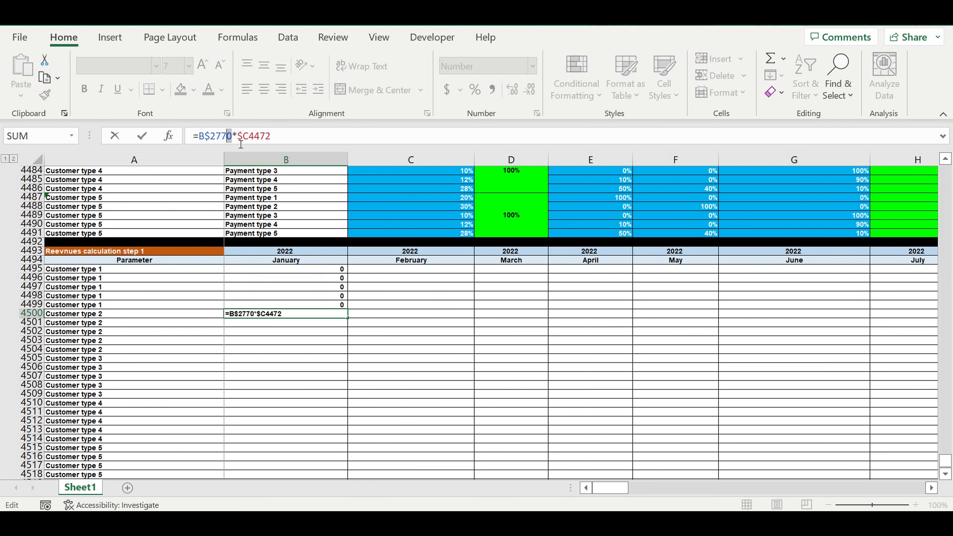
text(1)
drag(945, 460, 951, 285)
drag(950, 291, 950, 294)
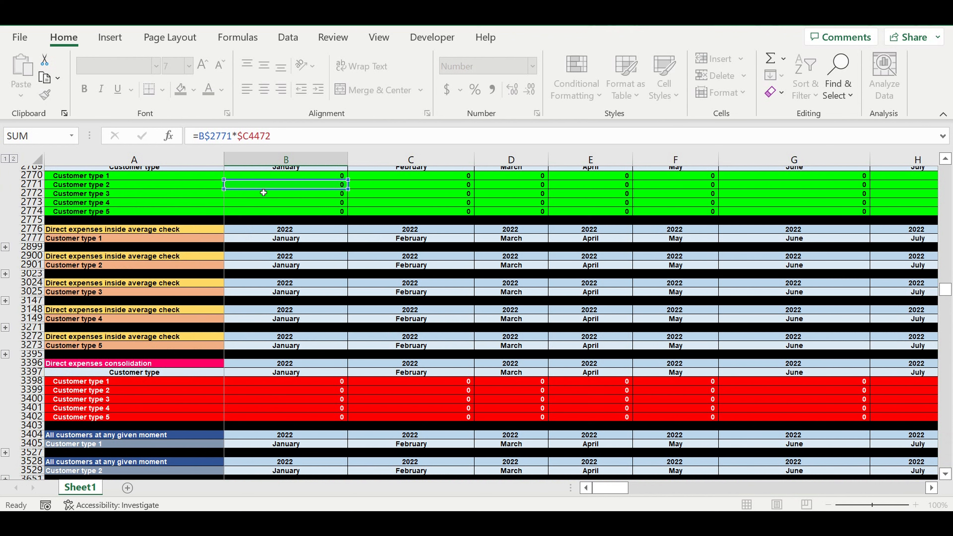
key(Escape)
scroll(409, 370, down, 1)
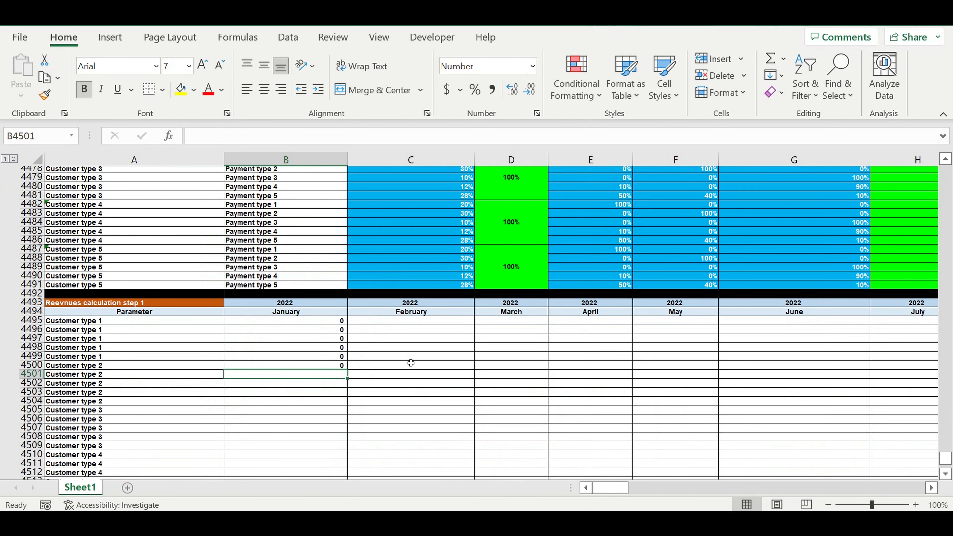
Fill the B4500 formula down through the first Customer type 3 row (B4505)
key(Up)
scroll(421, 359, down, 4)
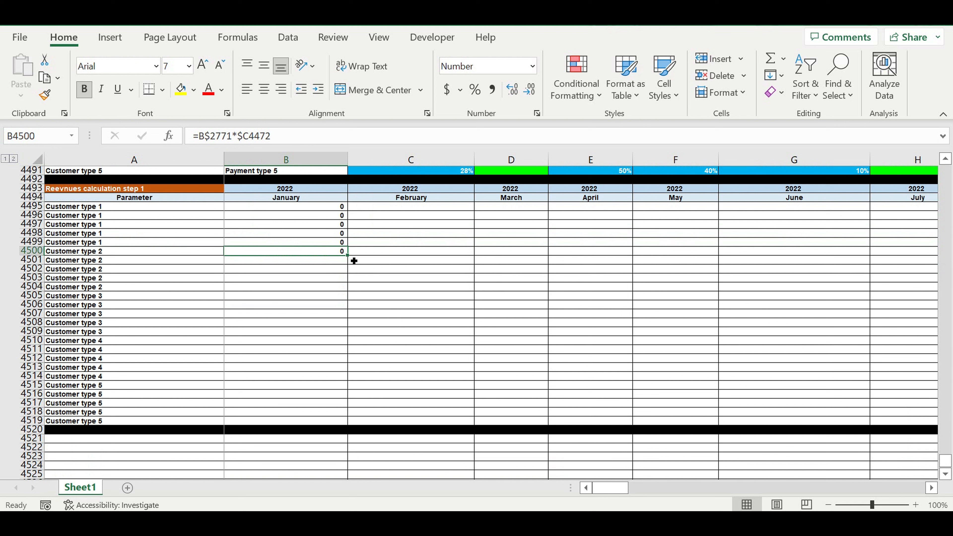
drag(347, 255, 337, 301)
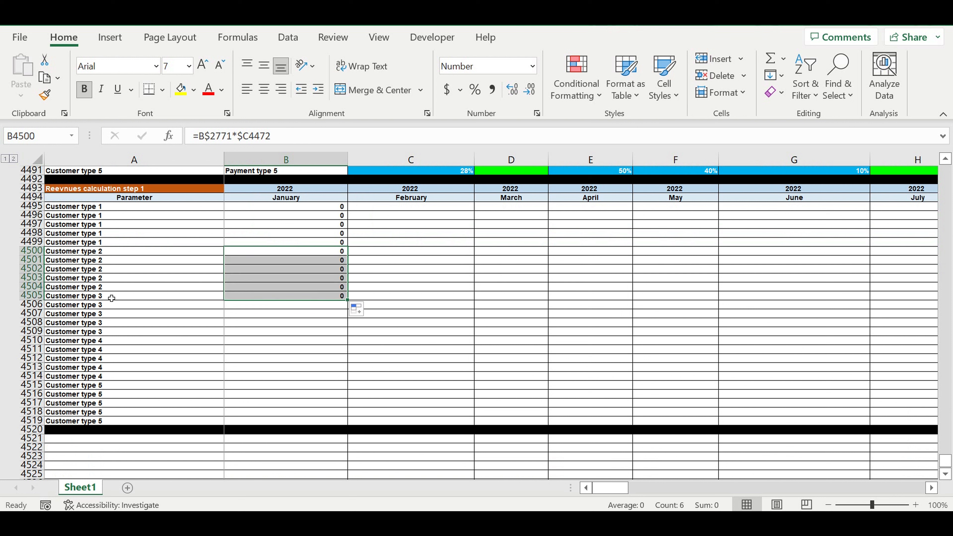
Change the B4505 formula to =B$2772*$C4477 and fill it down through the first Customer type 4 row (B4510)
click(244, 299)
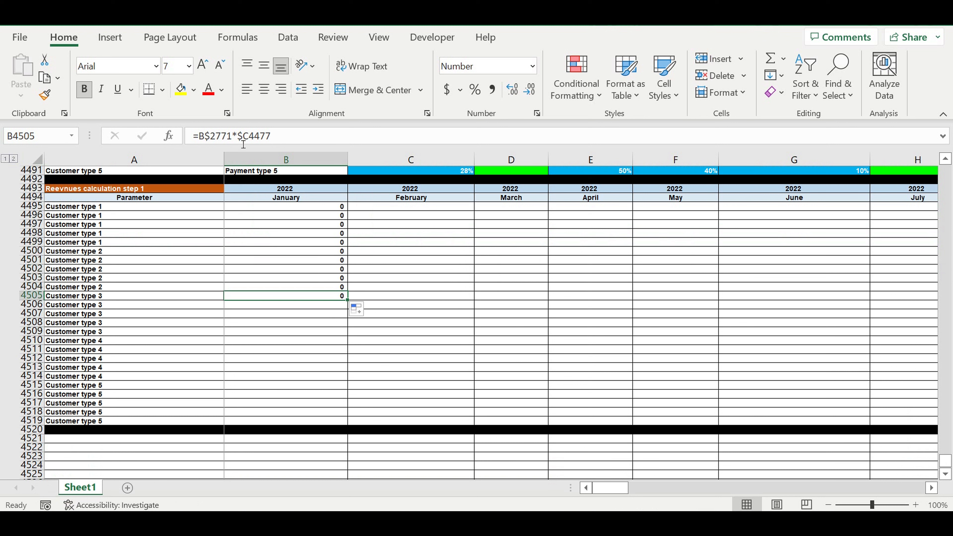
click(232, 136)
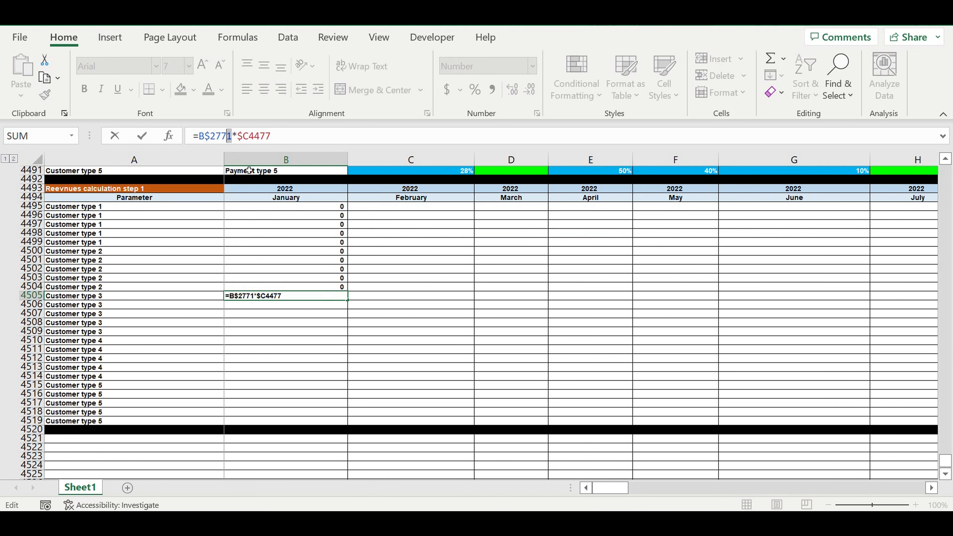
click(326, 293)
drag(353, 305, 354, 351)
Change the B4510 formula to =B$2773*$C4482 and fill it down through the first Customer type 5 row (B4515)
click(324, 341)
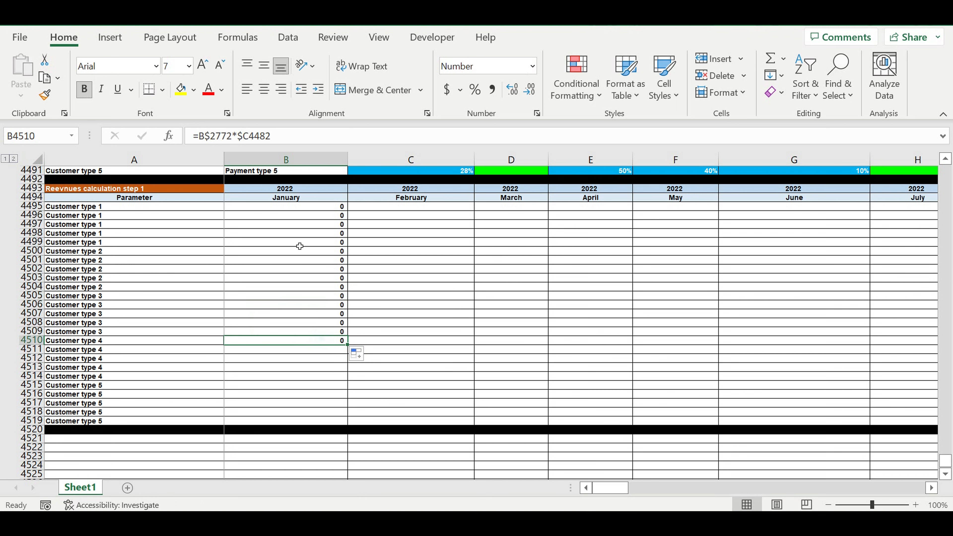
click(295, 136)
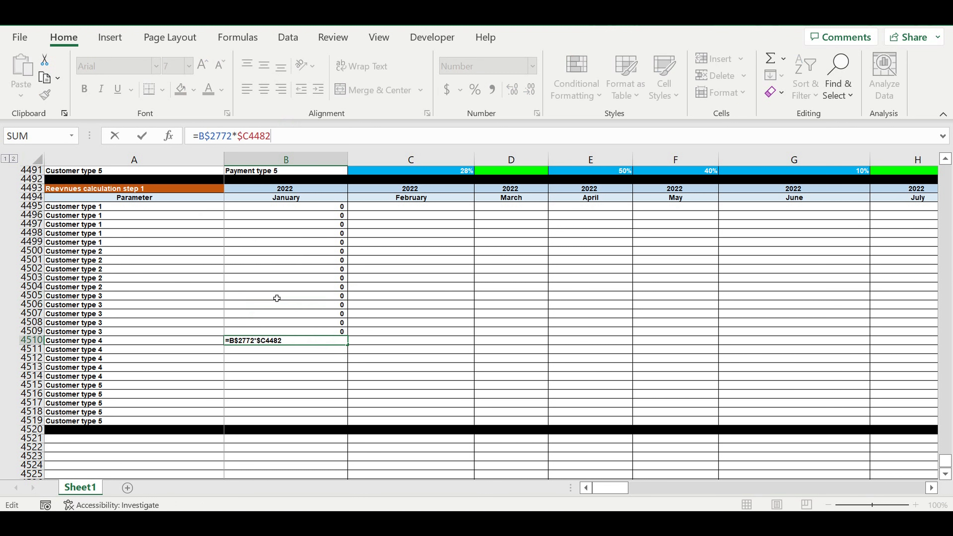
drag(232, 135, 227, 134)
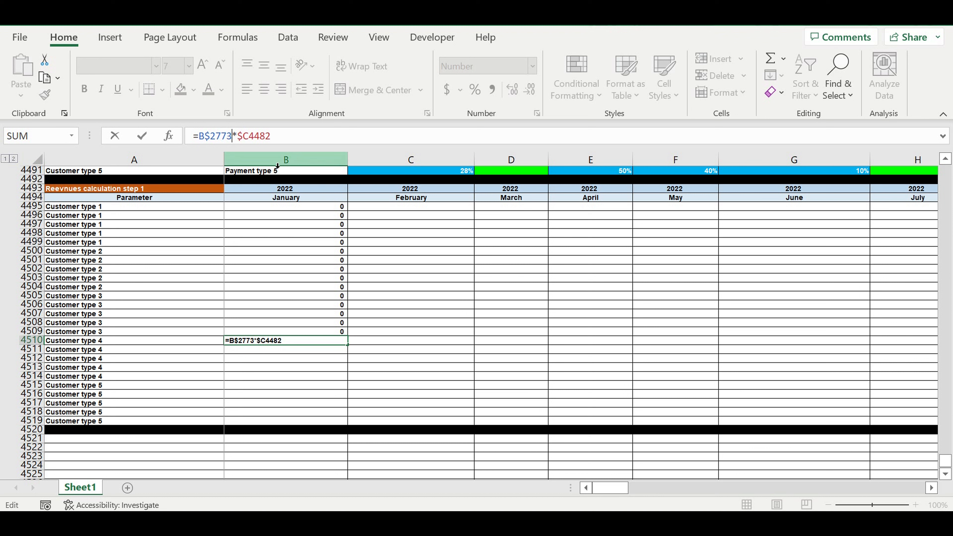
text(3)
key(ctrl+Return)
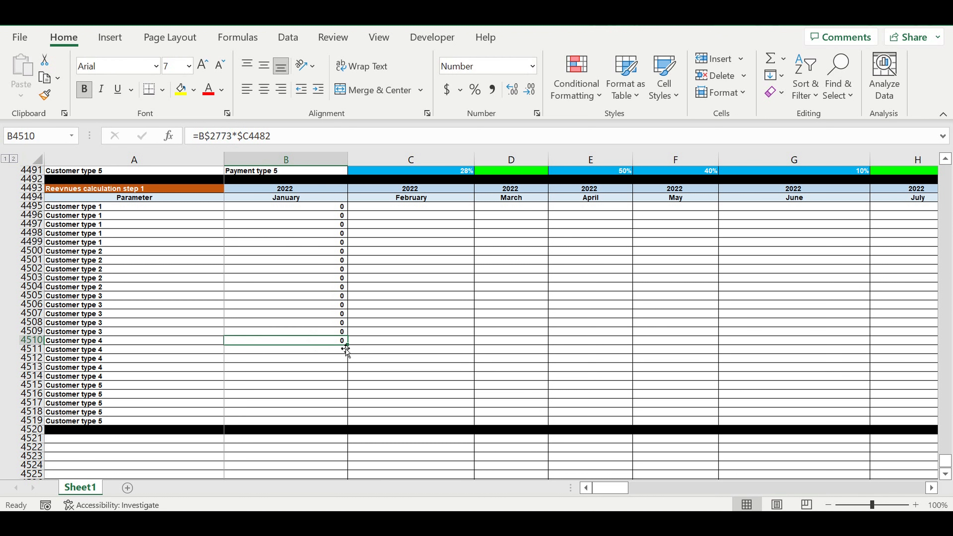
drag(351, 349, 339, 387)
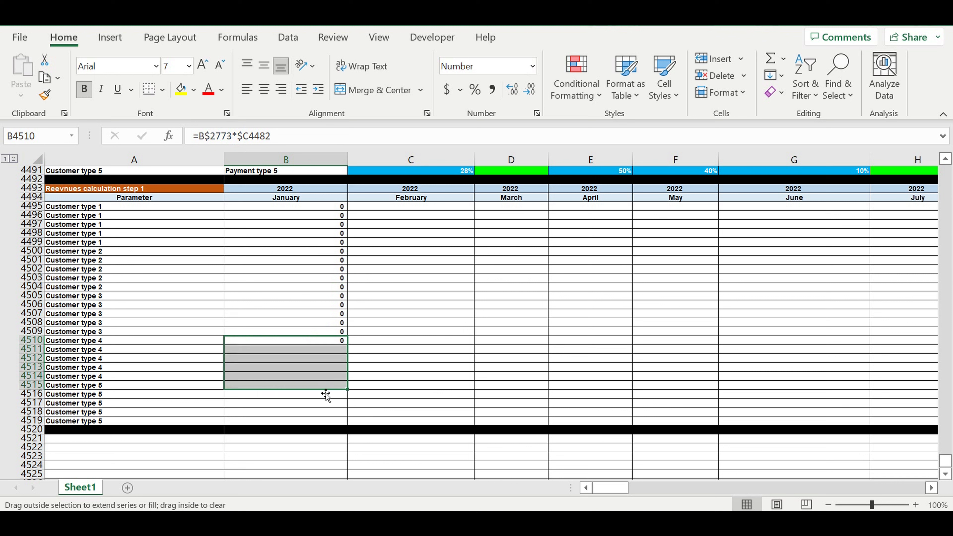
Change the B4515 formula to =B$2774*$C4487 and fill it down through the last Customer type 5 row (B4519)
click(319, 385)
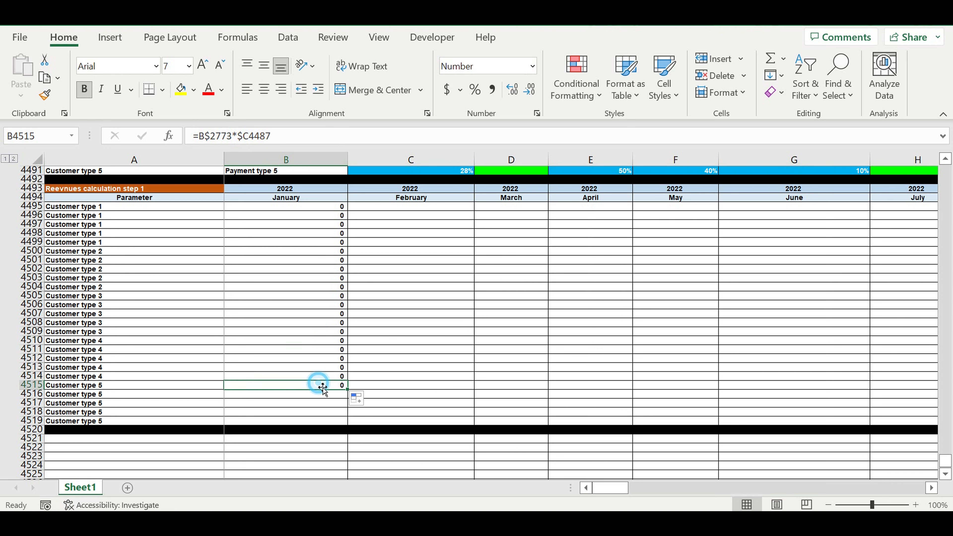
click(237, 139)
key(BackSpace)
text(4)
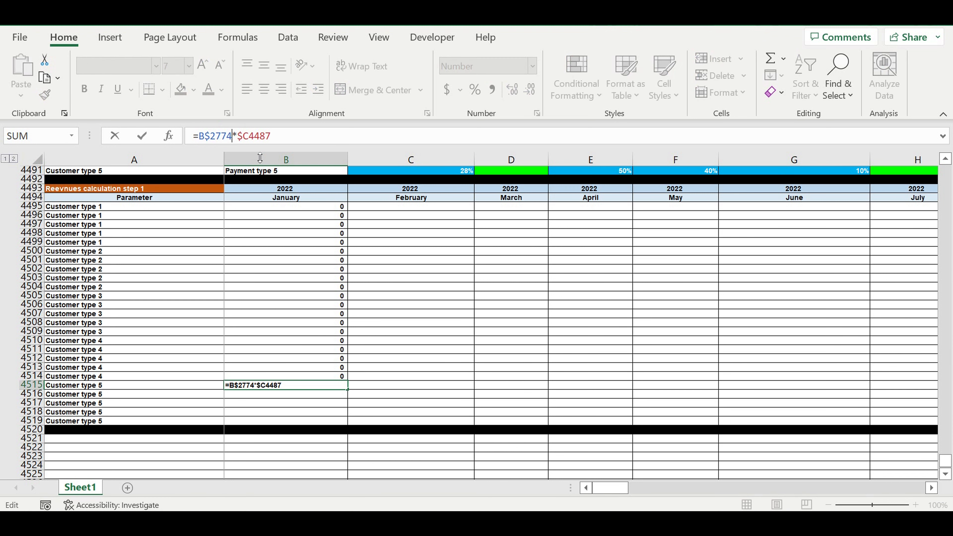
key(Return)
click(330, 386)
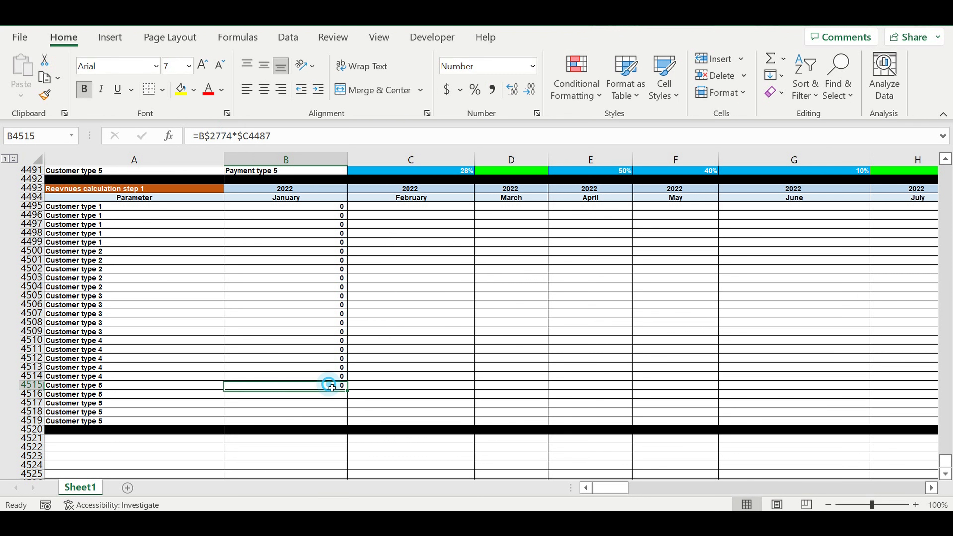
drag(346, 389, 348, 424)
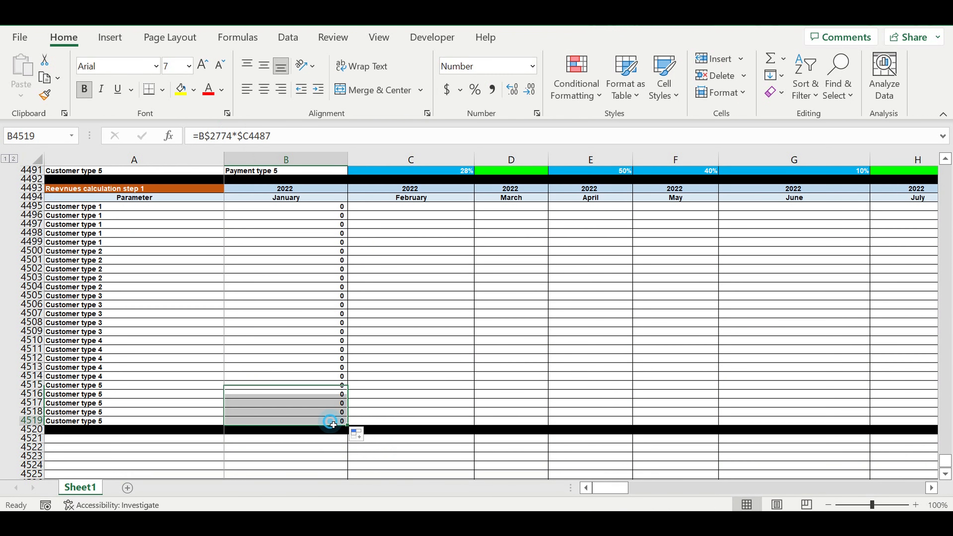
Check which revenue and allocation cells the formula in B4519 refers to
click(333, 421)
double_click(330, 421)
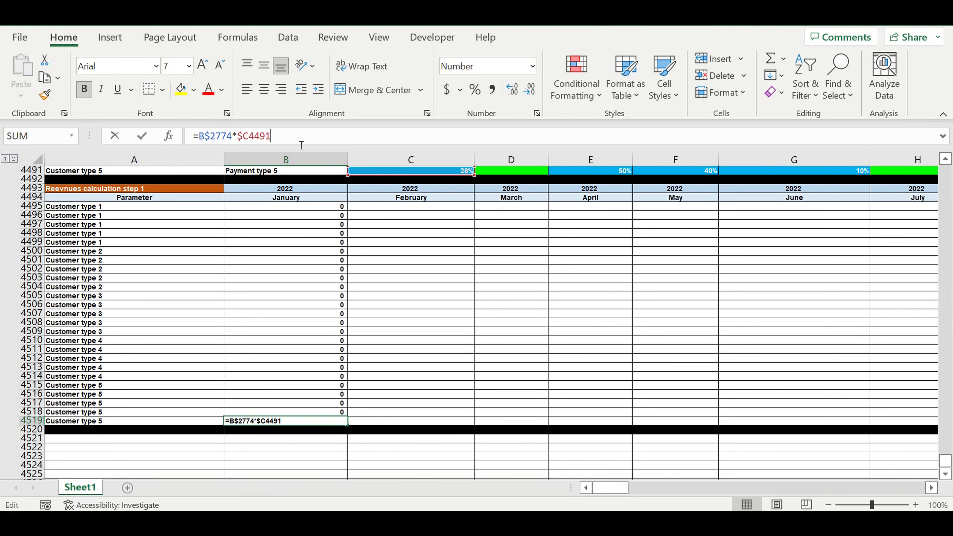
scroll(397, 338, up, 3)
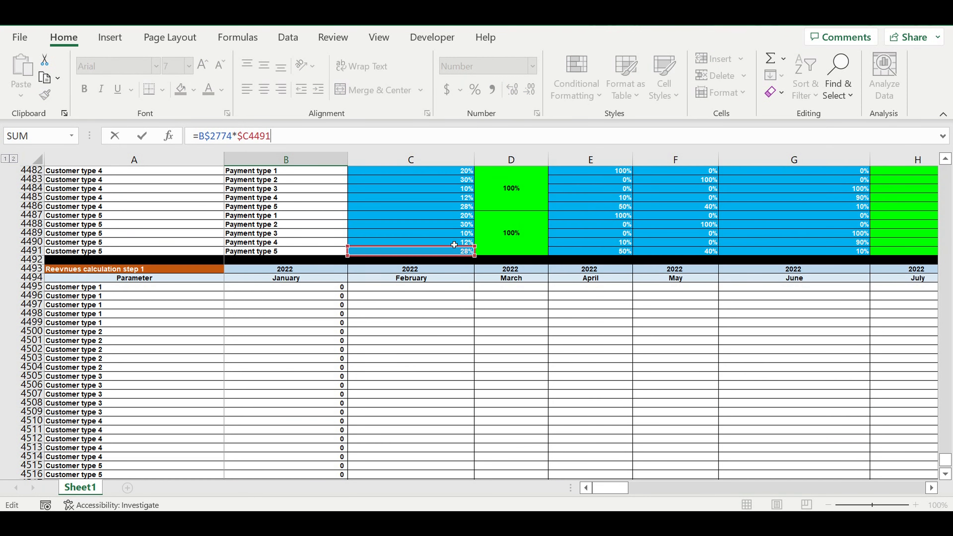
drag(946, 460, 945, 219)
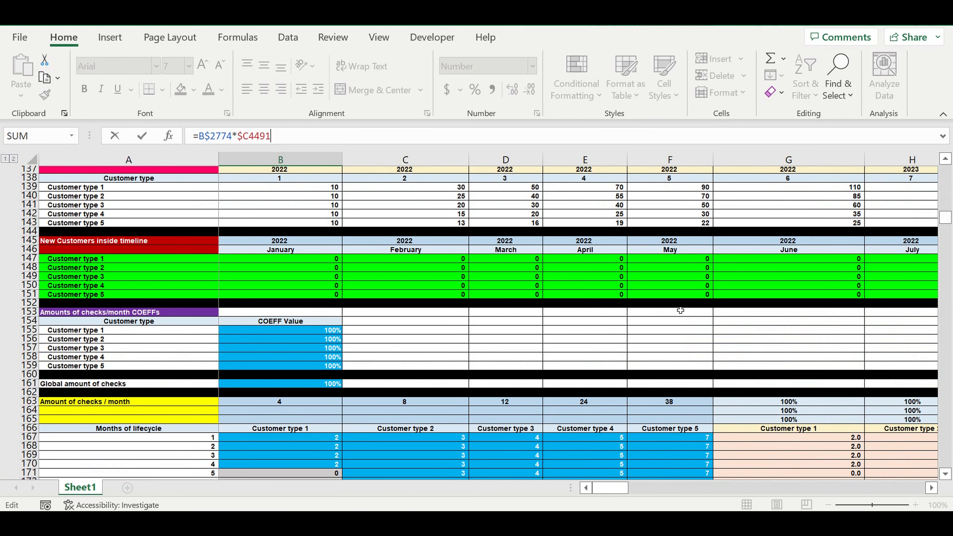
scroll(385, 295, up, 6)
scroll(404, 334, down, 16)
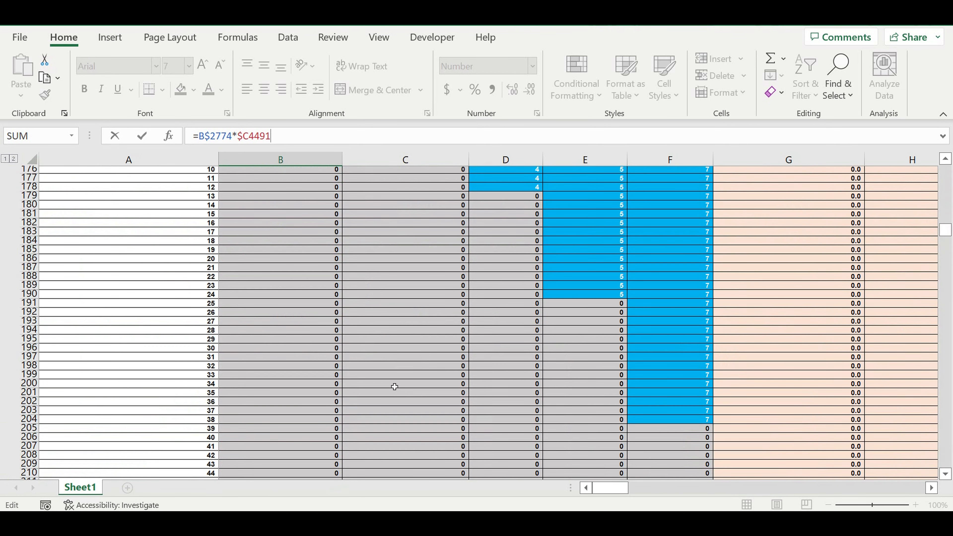
scroll(394, 387, down, 20)
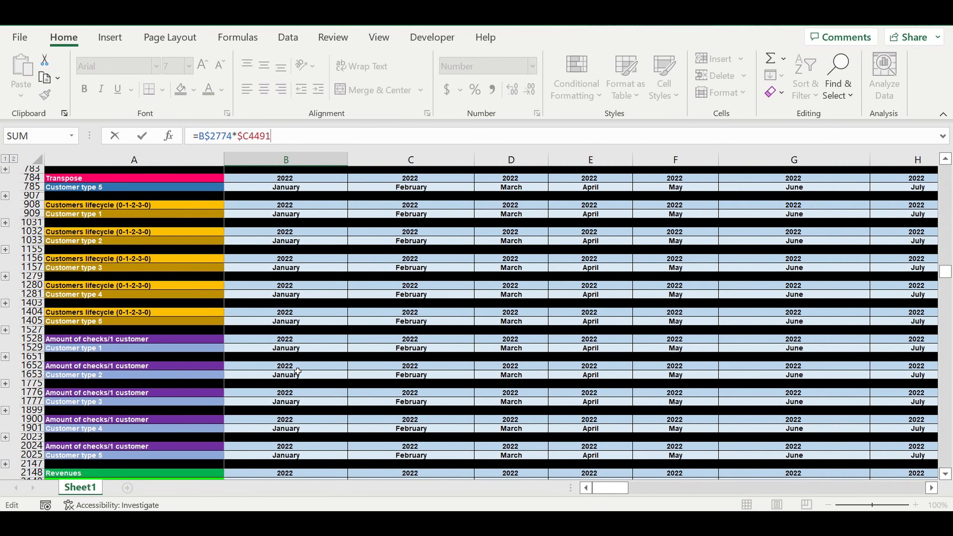
scroll(298, 371, down, 14)
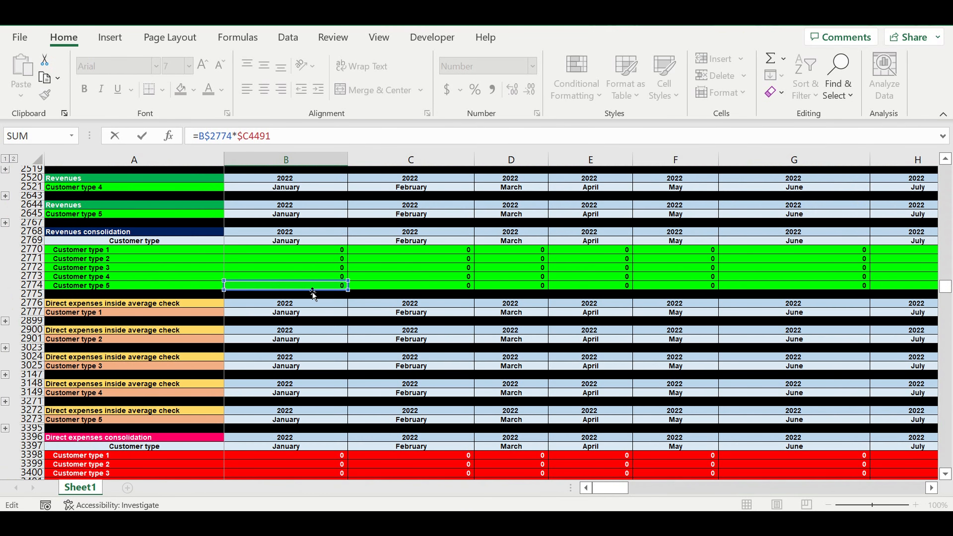
key(Return)
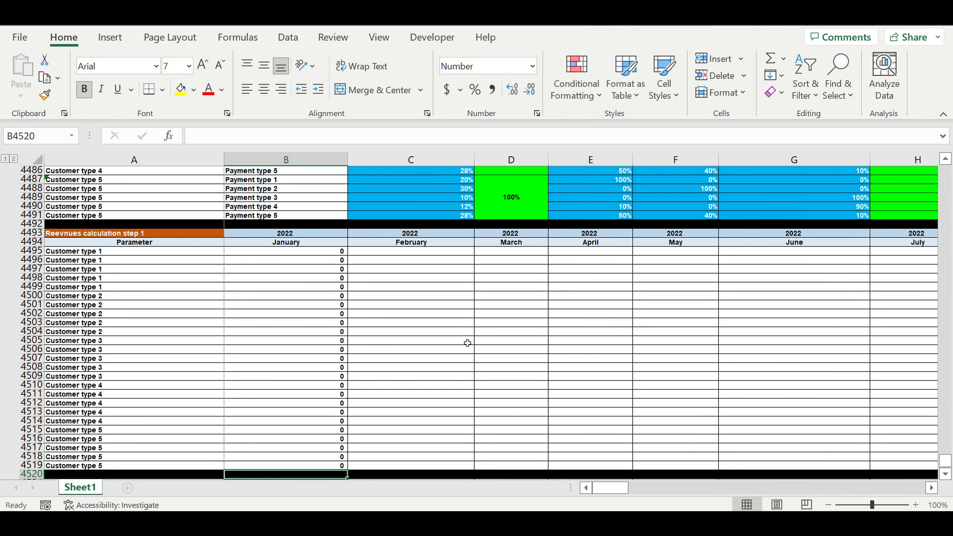
Fill the January 2022 formulas in B4495:B4519 across all months through December 2031 (column DQ)
drag(323, 251, 824, 323)
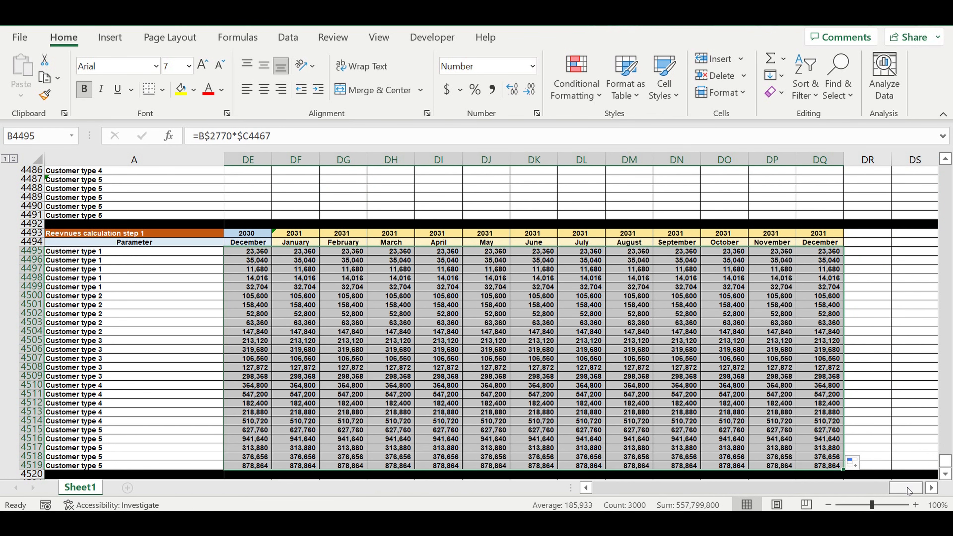
drag(908, 488, 629, 486)
Check the sum of the Customer type 1 revenues for July 2022 (H4495:H4499)
drag(390, 256, 388, 279)
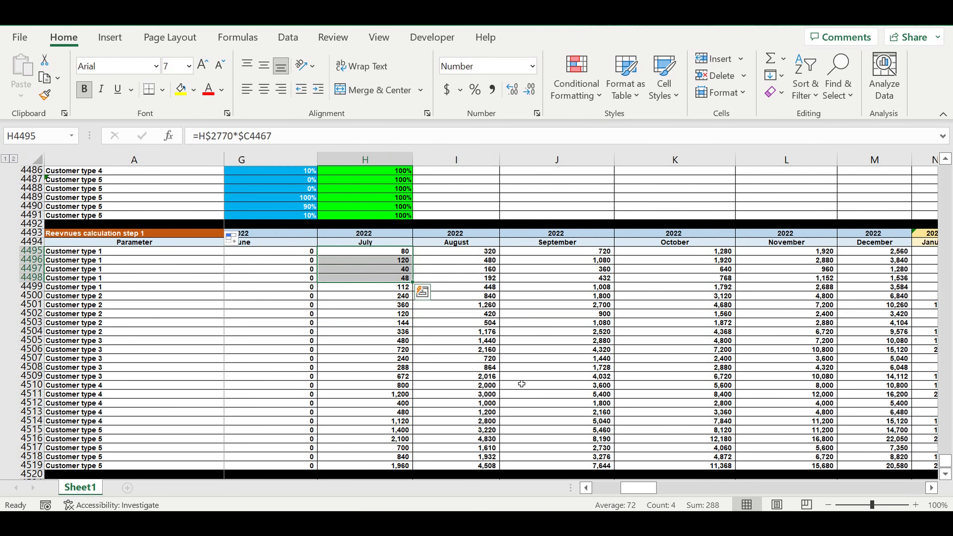
drag(391, 254, 398, 291)
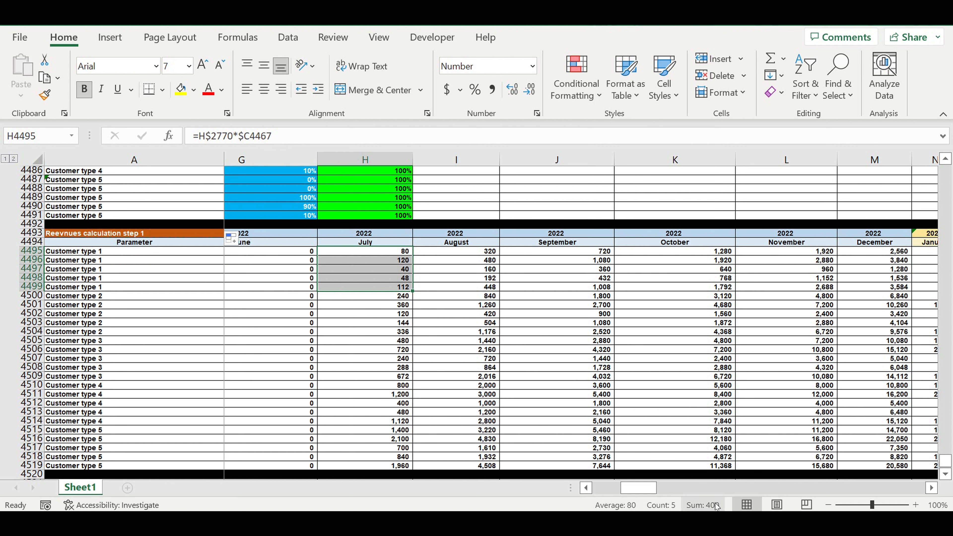
drag(387, 254, 386, 278)
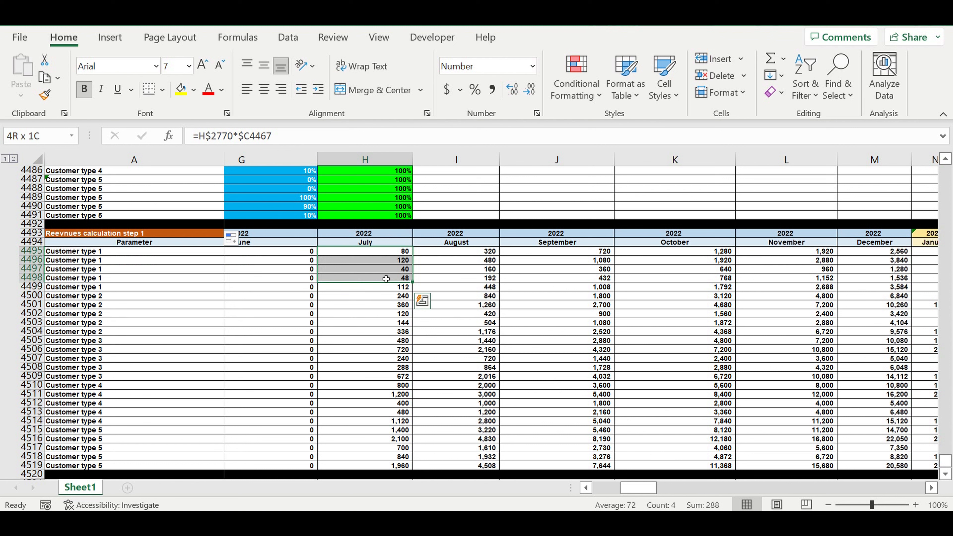
click(526, 314)
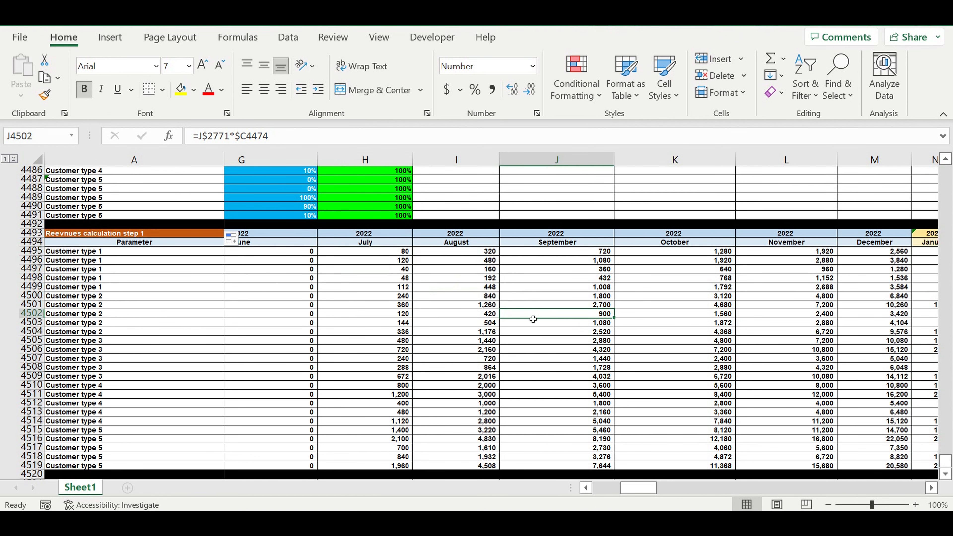
Look over the fixed expenses and customer payment tables above the step 1 revenues table
scroll(241, 302, up, 2)
scroll(333, 317, up, 9)
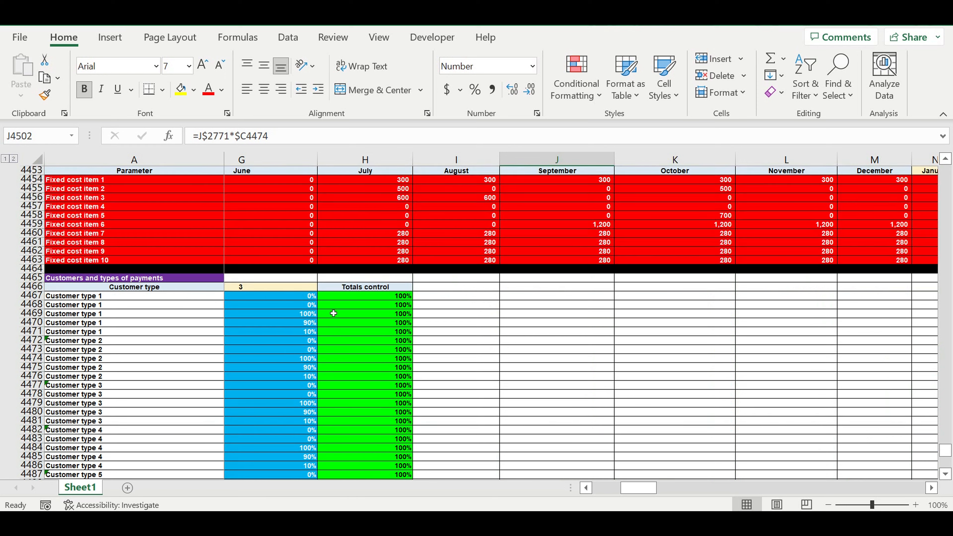
scroll(345, 308, down, 9)
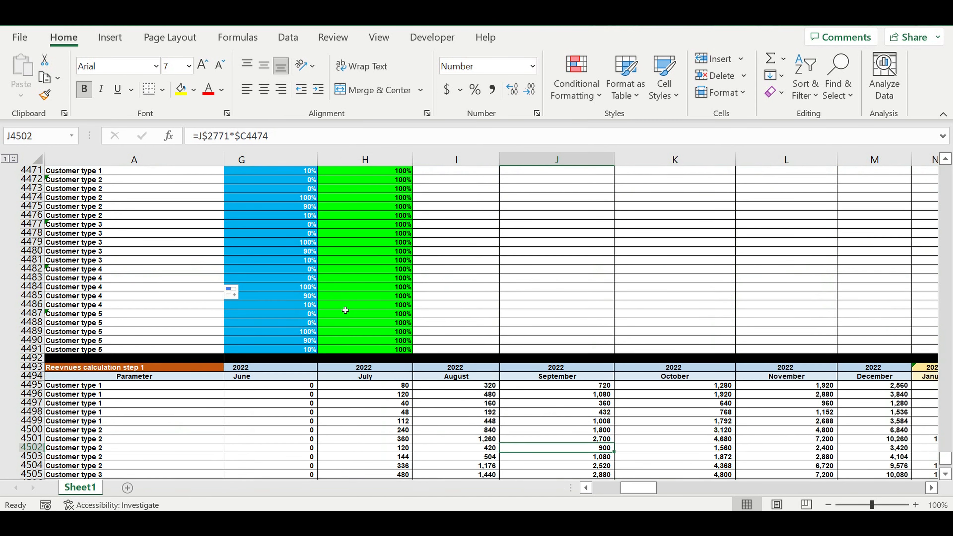
scroll(373, 301, up, 4)
scroll(372, 301, up, 20)
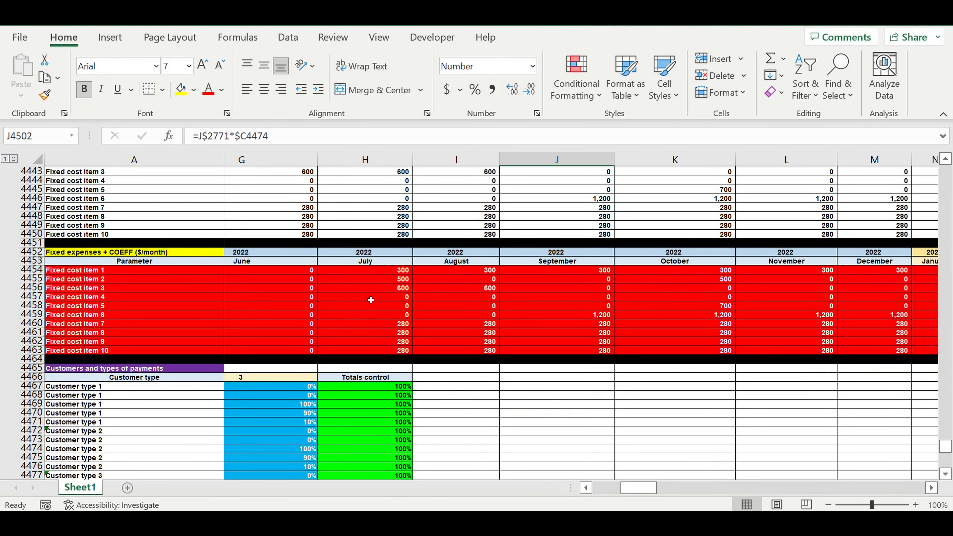
scroll(369, 300, down, 1)
scroll(488, 307, up, 8)
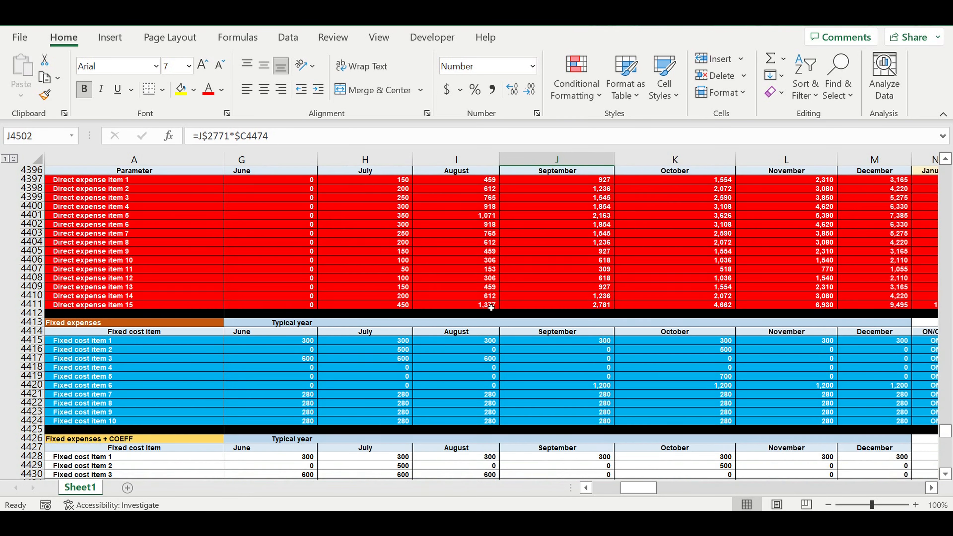
scroll(490, 316, down, 8)
scroll(491, 320, down, 13)
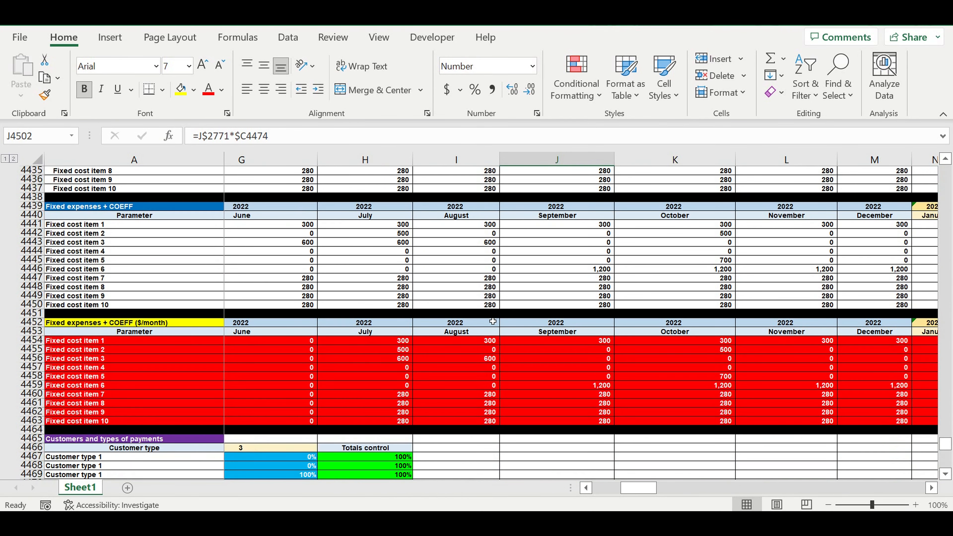
scroll(493, 323, down, 20)
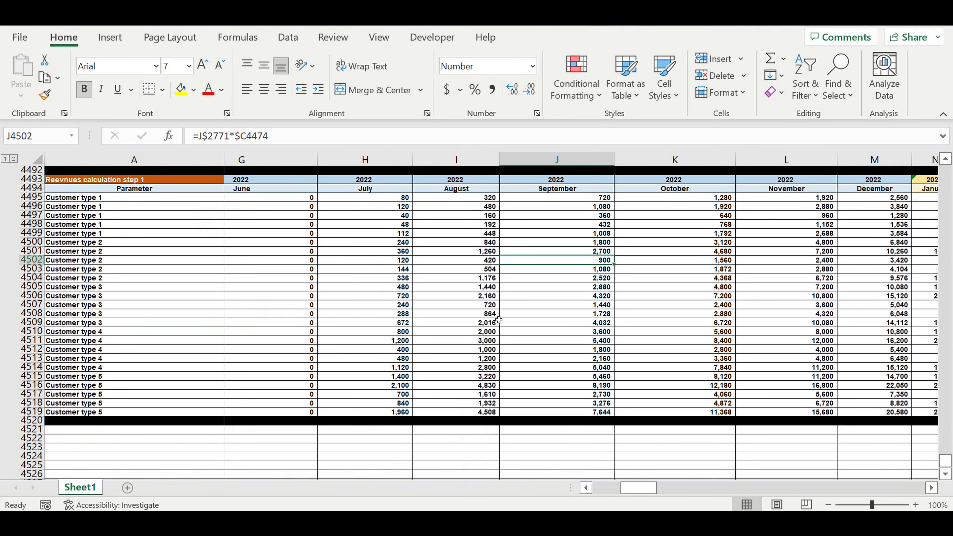
scroll(498, 319, up, 7)
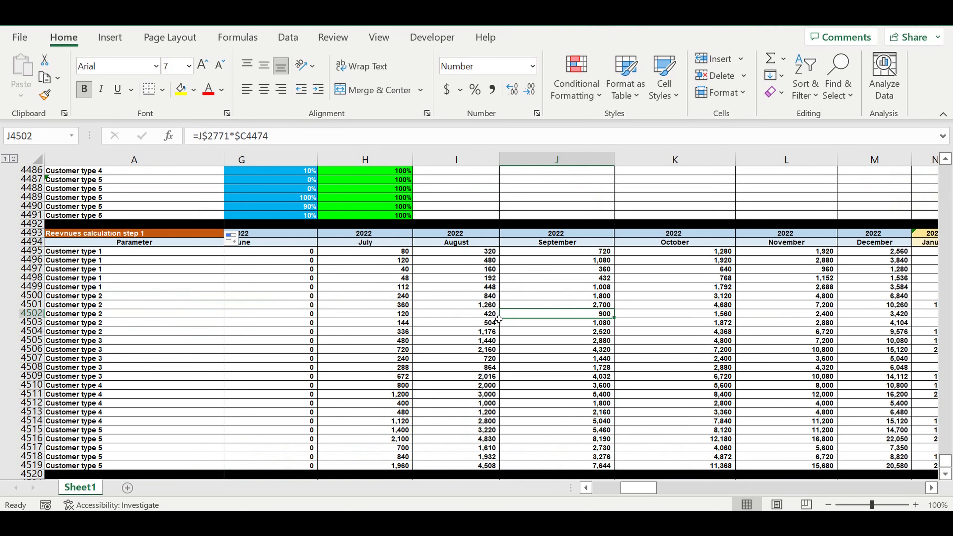
Examine the month 1, 2 and 3 payment percentages in the Customers and types of payments table
scroll(499, 315, up, 3)
drag(638, 487, 610, 488)
scroll(625, 439, up, 14)
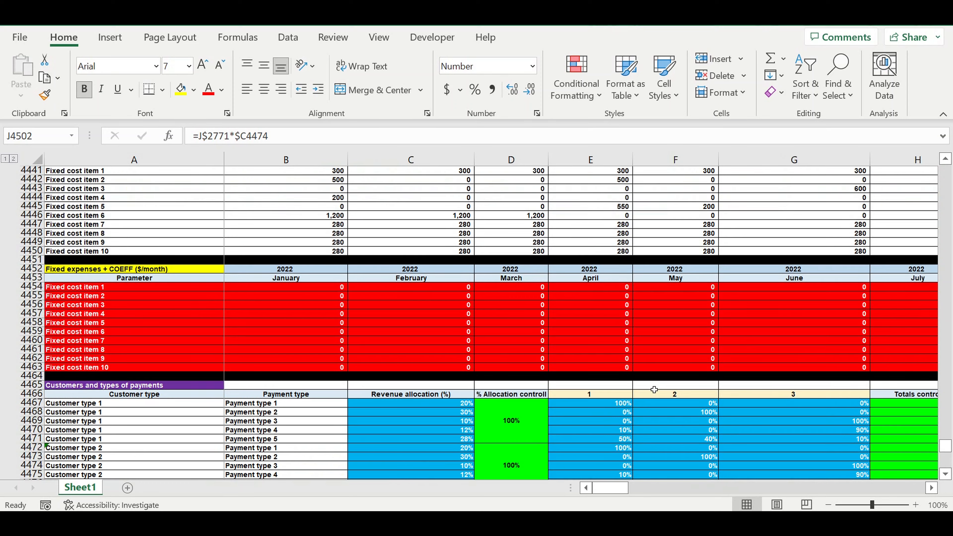
scroll(624, 347, down, 6)
drag(618, 299, 619, 376)
click(690, 295)
drag(693, 312, 706, 366)
drag(818, 297, 811, 449)
scroll(726, 377, down, 15)
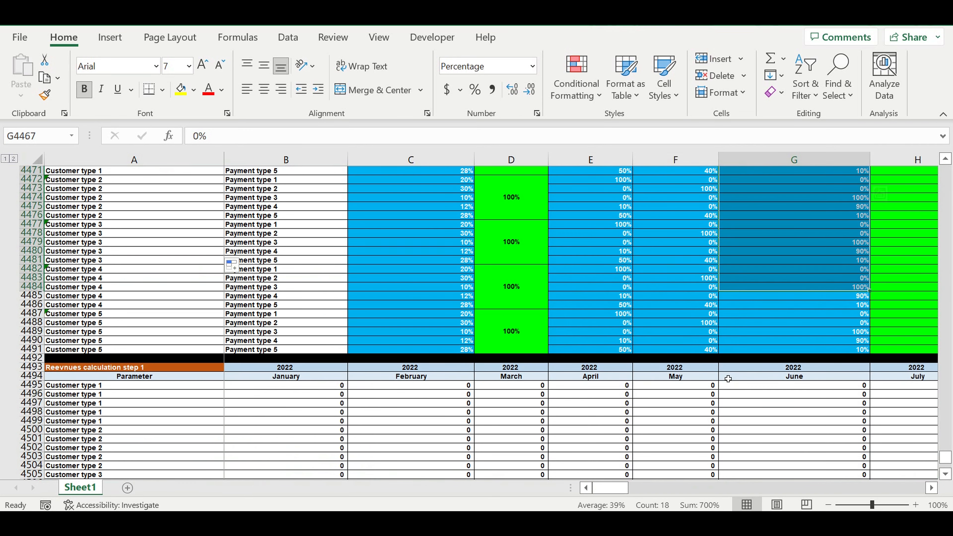
scroll(576, 363, down, 2)
scroll(571, 356, up, 4)
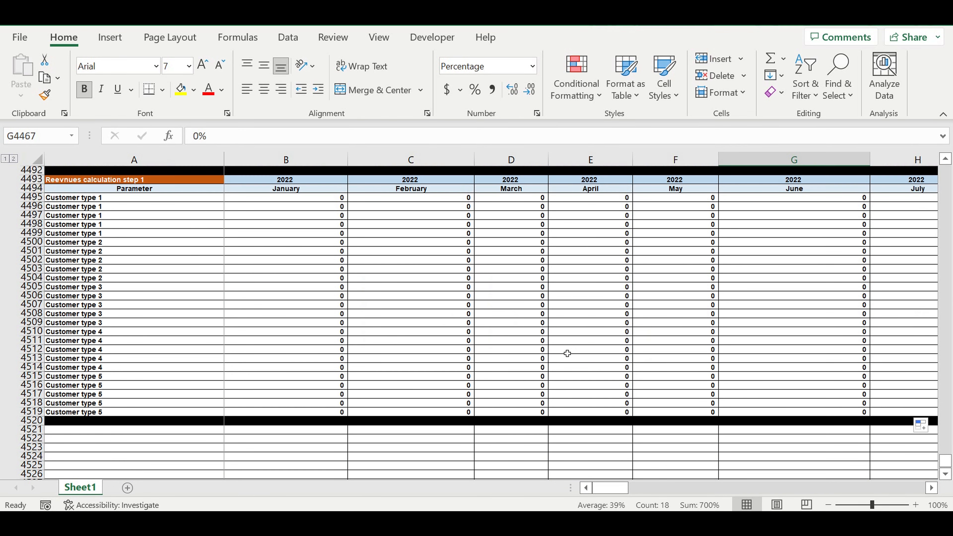
Copy the whole step 1 table with its black separator (rows 4493 to 4520) and paste it at A4521
drag(32, 179, 48, 191)
key(ctrl+c)
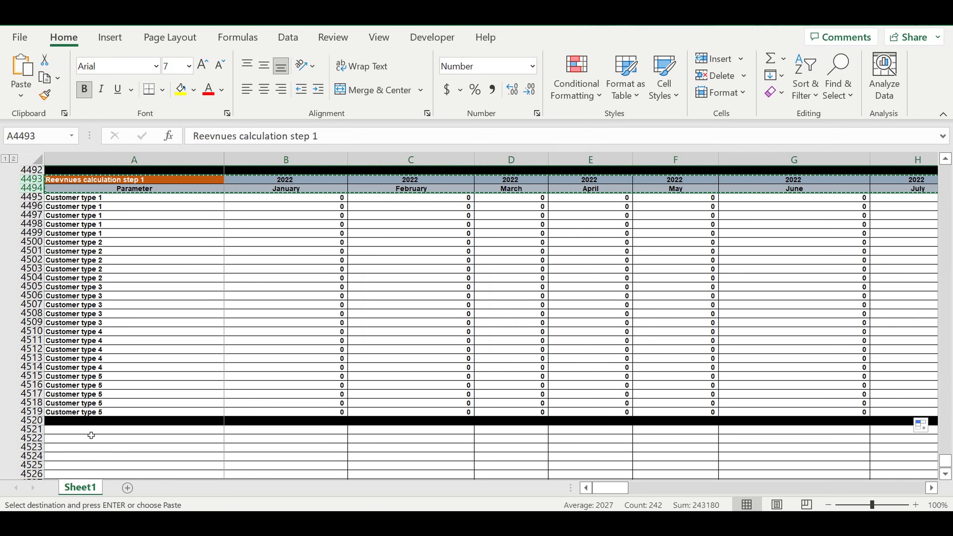
drag(32, 179, 39, 421)
key(ctrl+c)
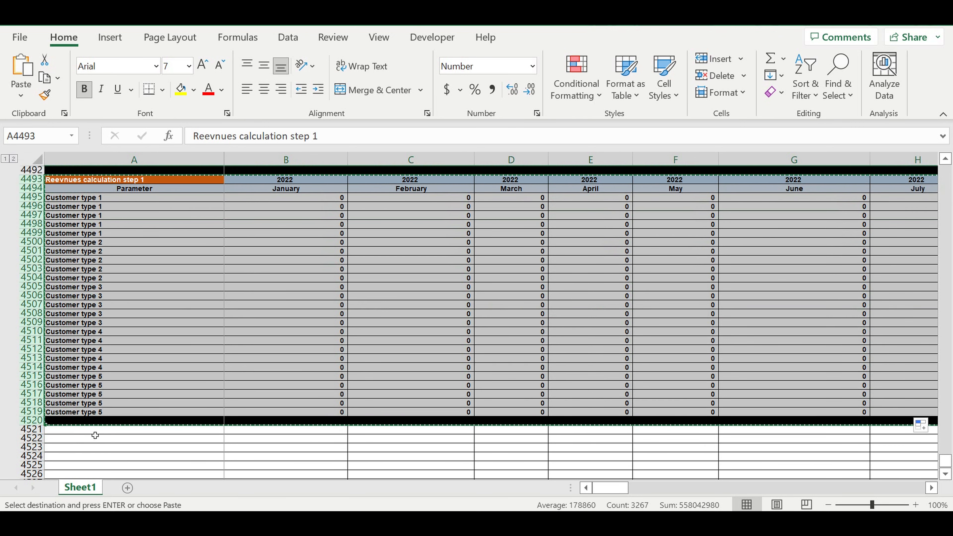
click(95, 435)
key(ctrl+v)
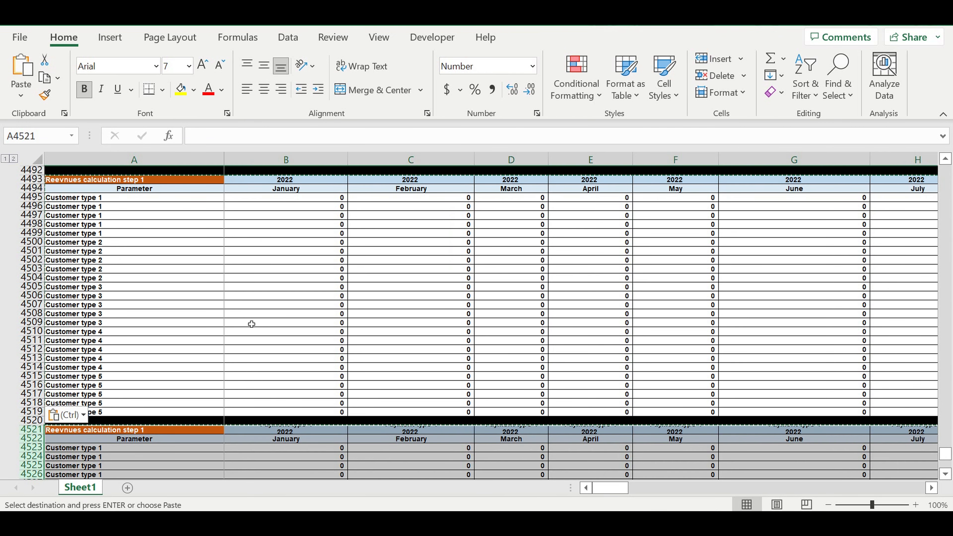
Replace the Parameter header in A4522 of the copied table with 1
scroll(251, 324, down, 3)
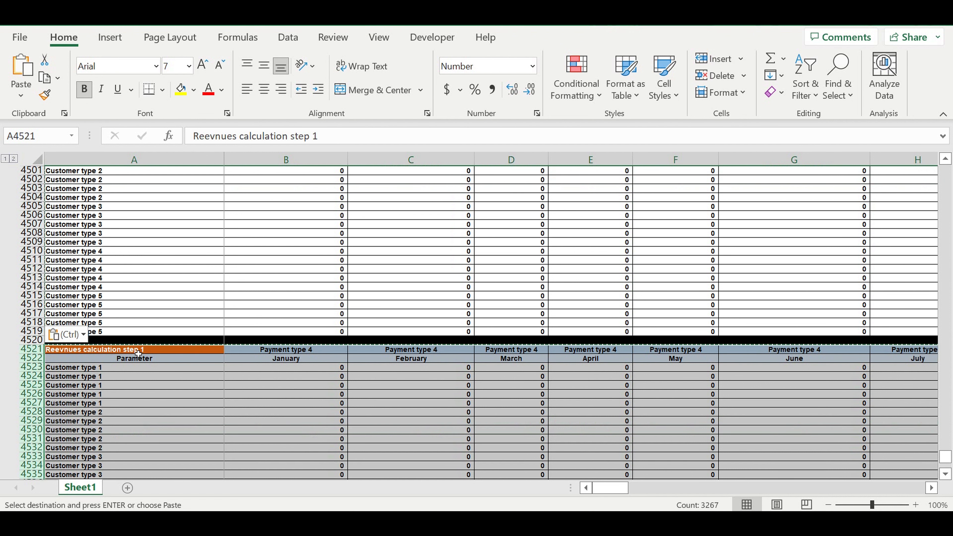
click(147, 351)
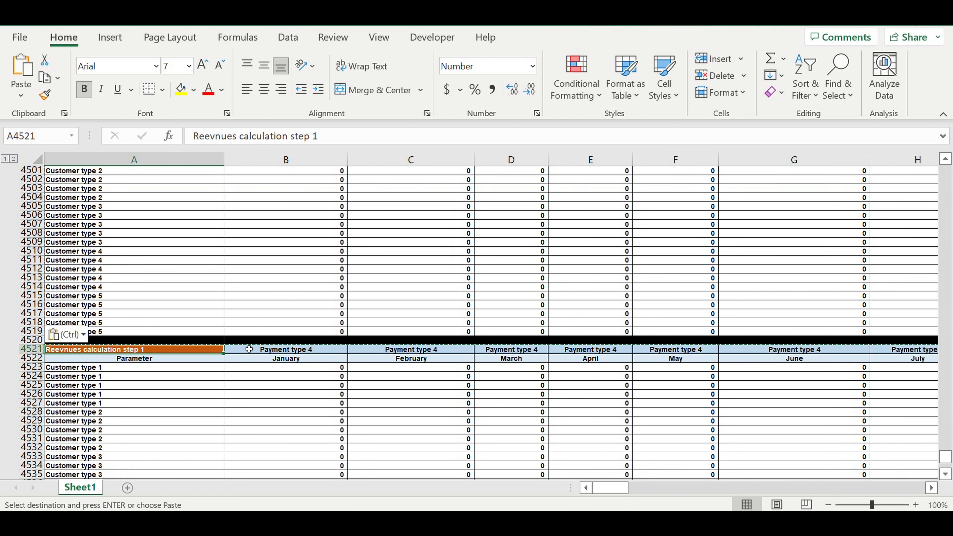
click(147, 360)
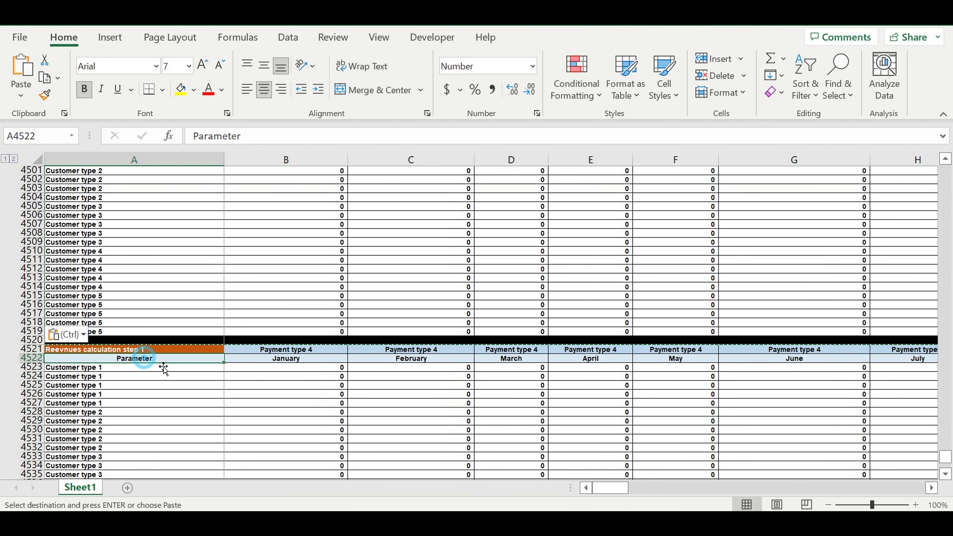
text(1)
click(156, 380)
Change the copied table's title in A4521 to "Reevnues calculation step 2"
click(146, 350)
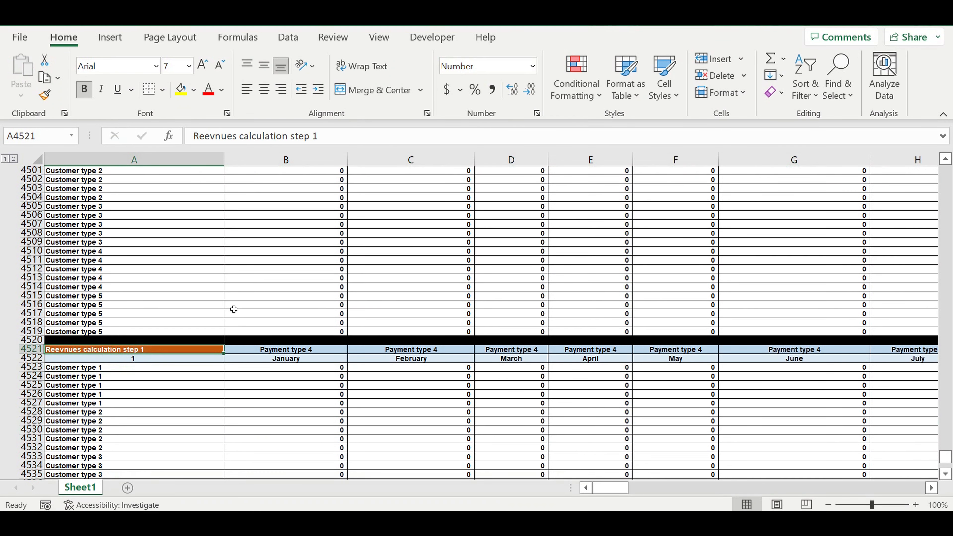
click(319, 136)
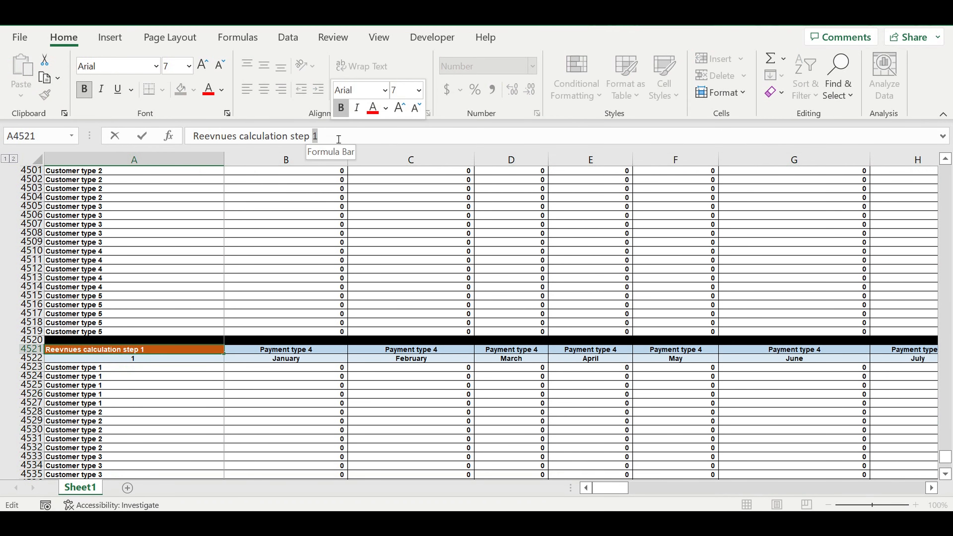
key(BackSpace)
text(2)
click(193, 392)
Apply a magenta fill from the standard color palette to the step 2 title cell A4521
click(147, 350)
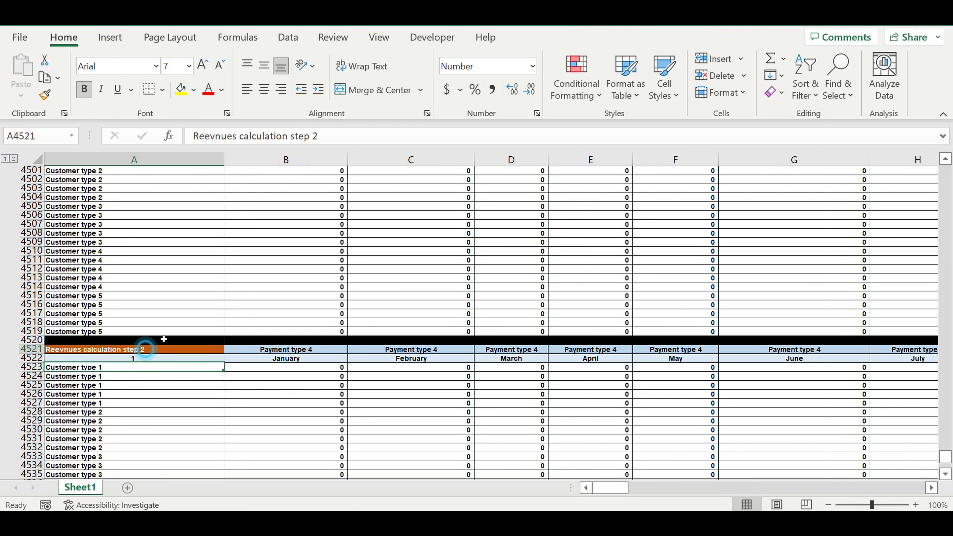
click(193, 90)
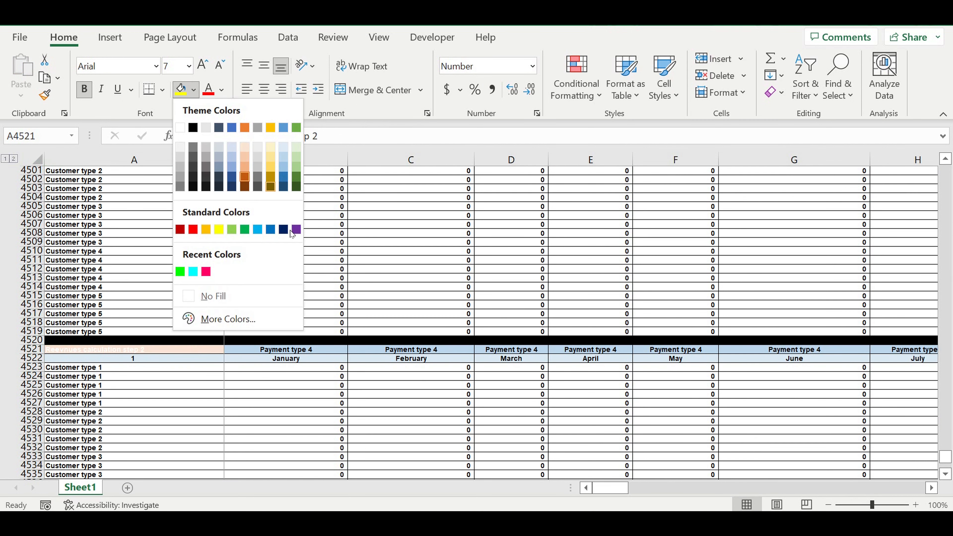
click(217, 320)
click(716, 38)
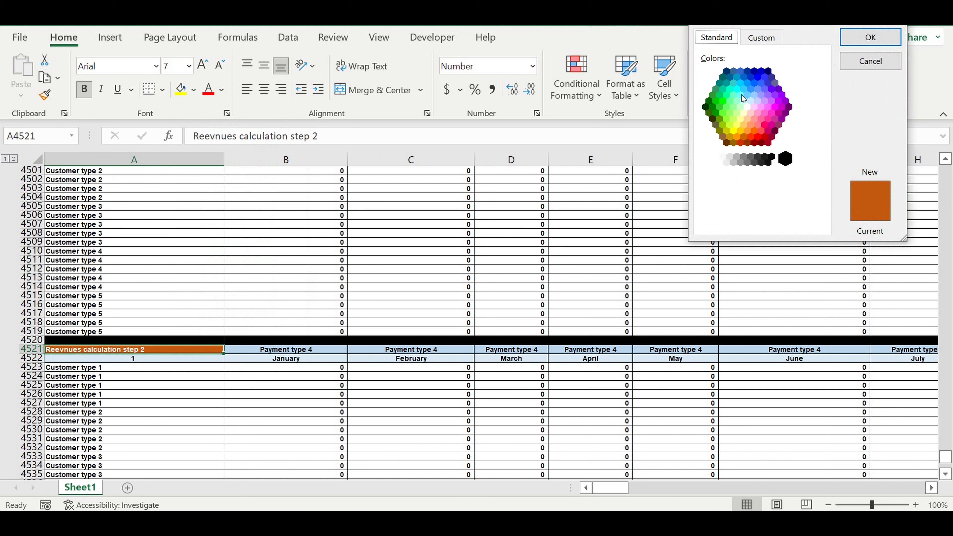
click(770, 125)
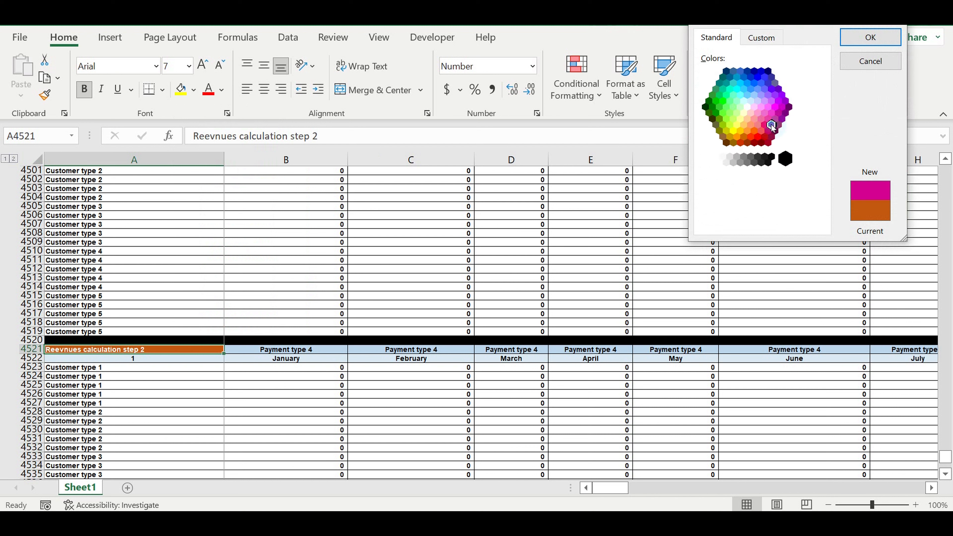
click(870, 37)
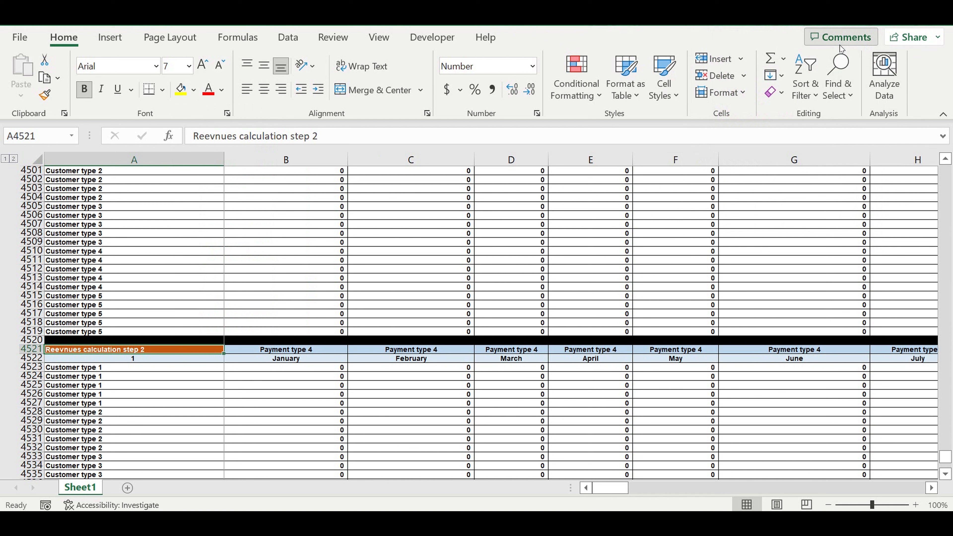
Apply a yellow fill to the number cell A4522 under the step 2 title
click(155, 364)
click(193, 90)
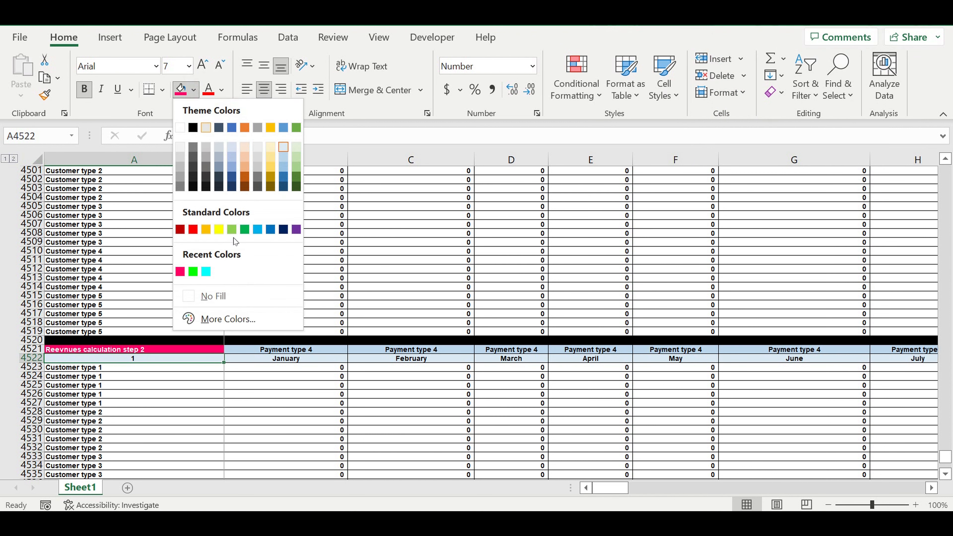
click(219, 229)
click(257, 393)
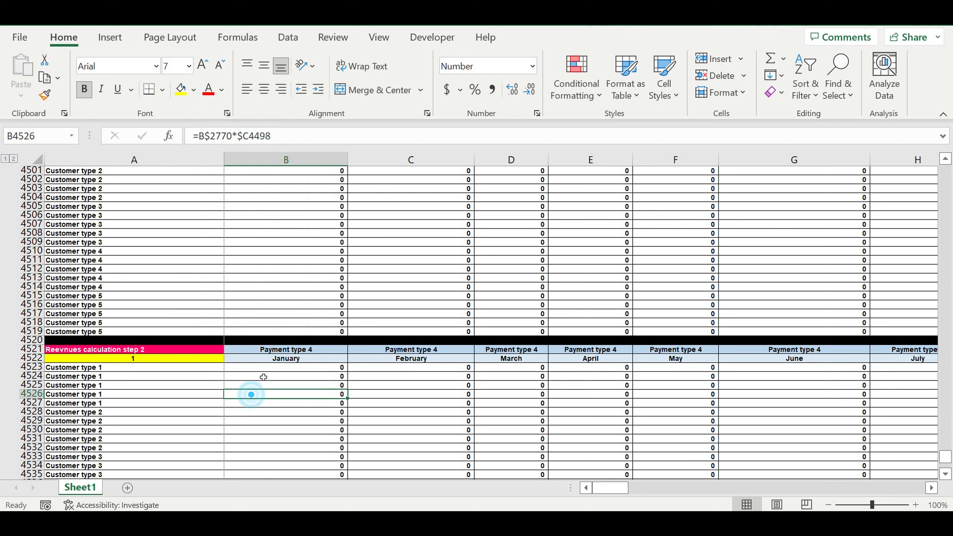
Link the first year header of the step 2 table, B4521, to the step 1 year header with =B4493
scroll(268, 364, down, 3)
click(292, 271)
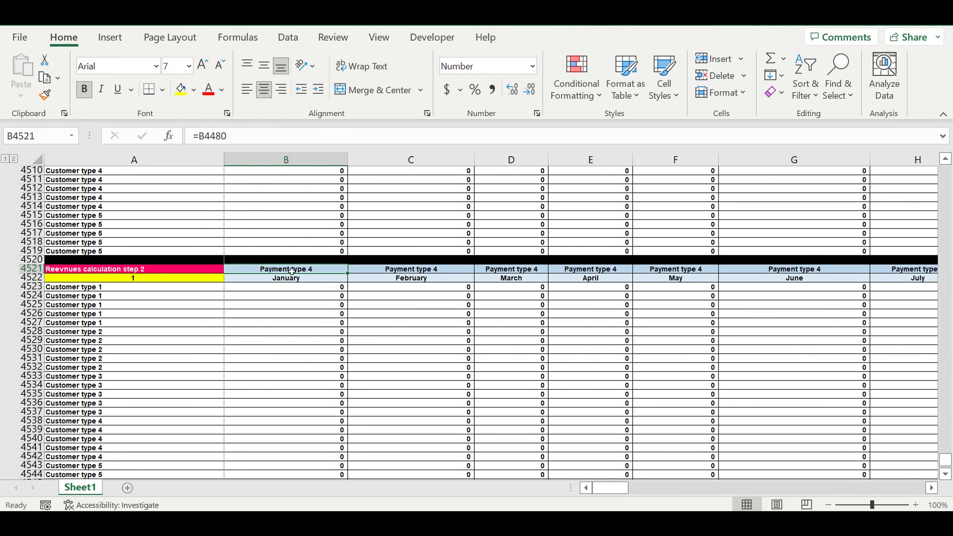
text(=)
scroll(334, 287, up, 10)
click(272, 290)
key(Return)
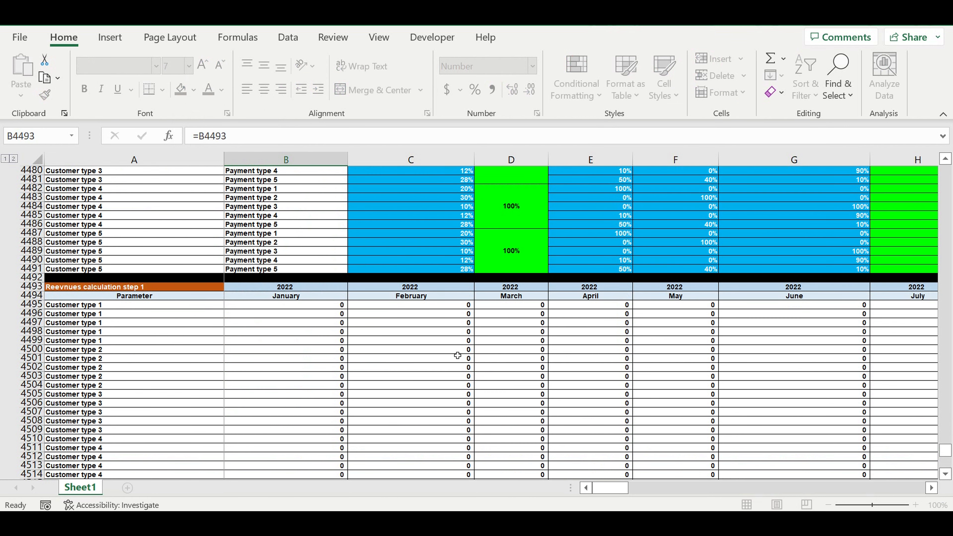
click(387, 325)
Enter the formula =B4495*$E4467 in B4523 to multiply the step 1 revenue by the first payment month percentage
scroll(412, 328, down, 6)
scroll(414, 330, down, 5)
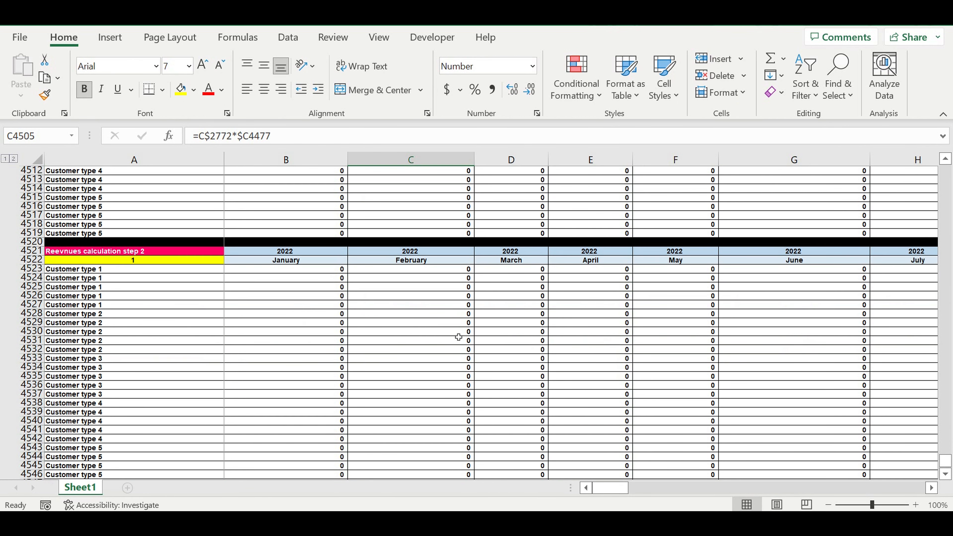
scroll(454, 330, up, 2)
click(309, 244)
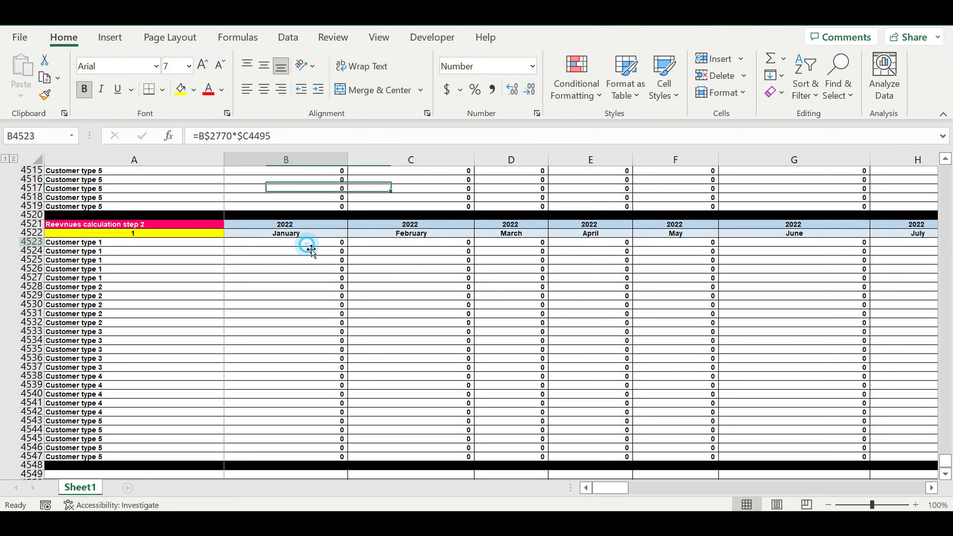
text(=)
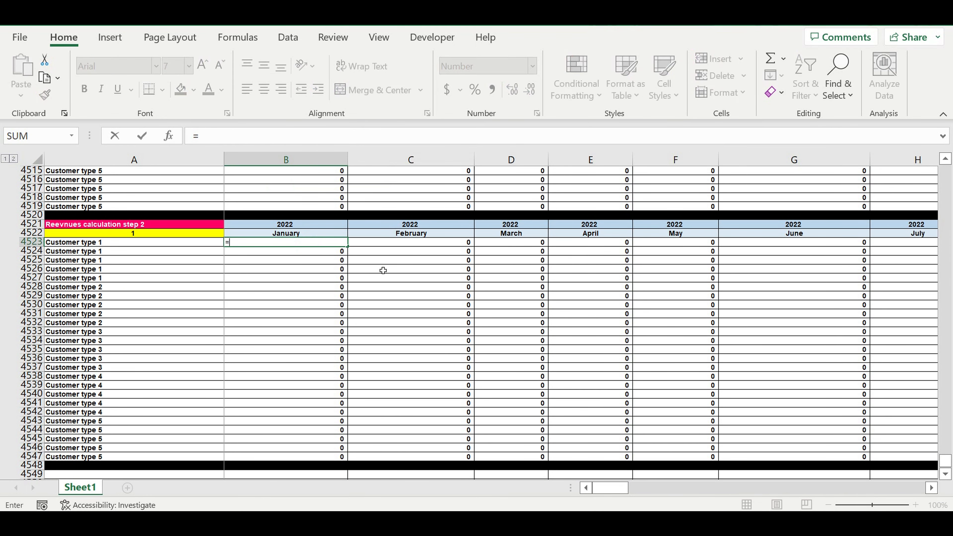
scroll(390, 278, up, 9)
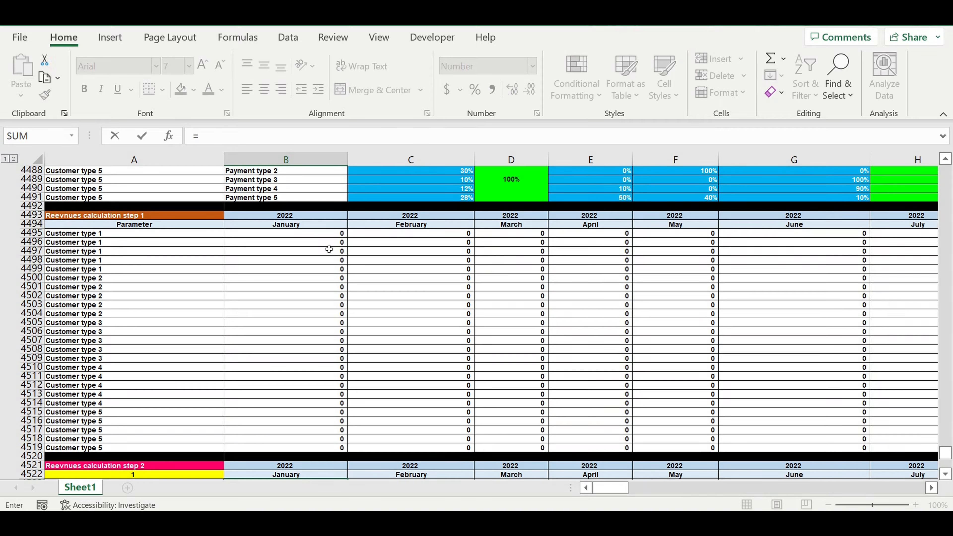
click(321, 237)
text(*)
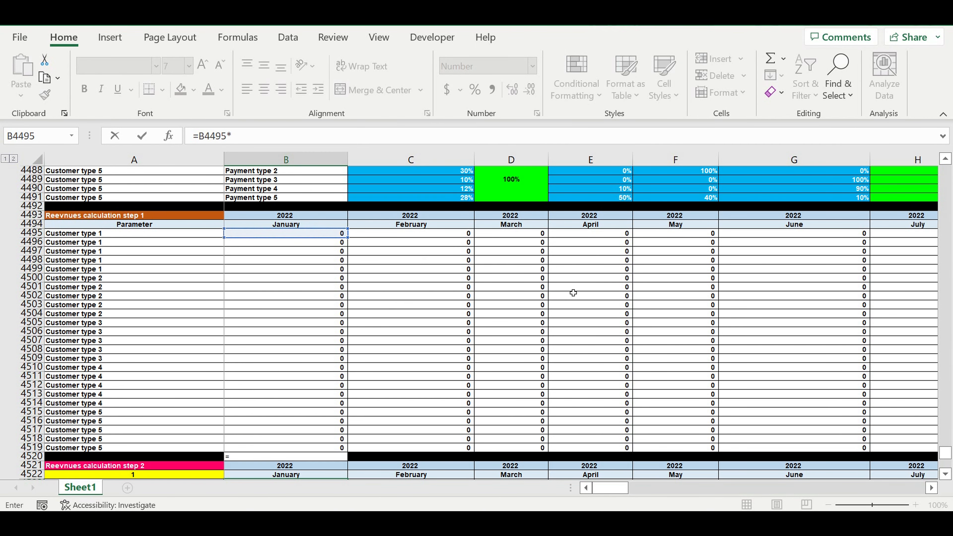
scroll(570, 294, up, 9)
click(611, 229)
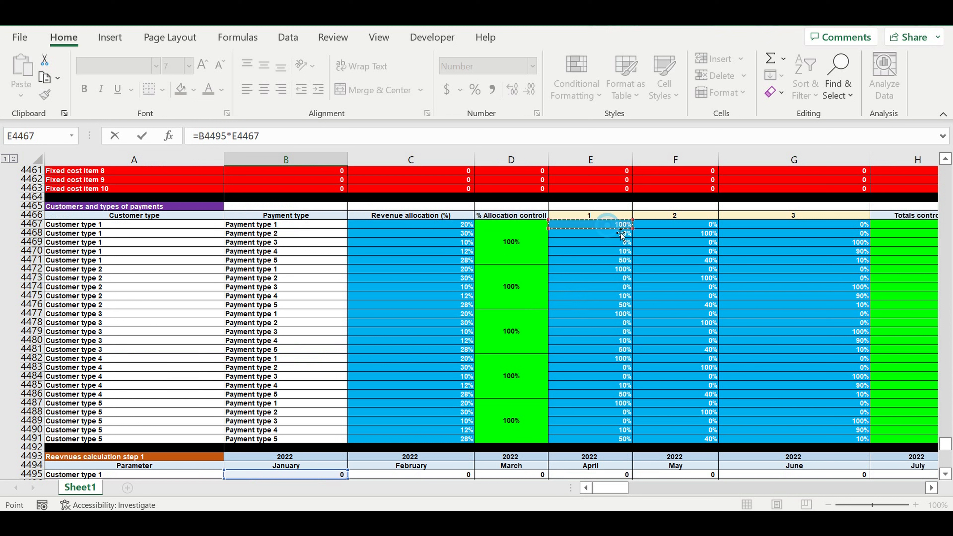
click(277, 141)
key(Left)
text($)
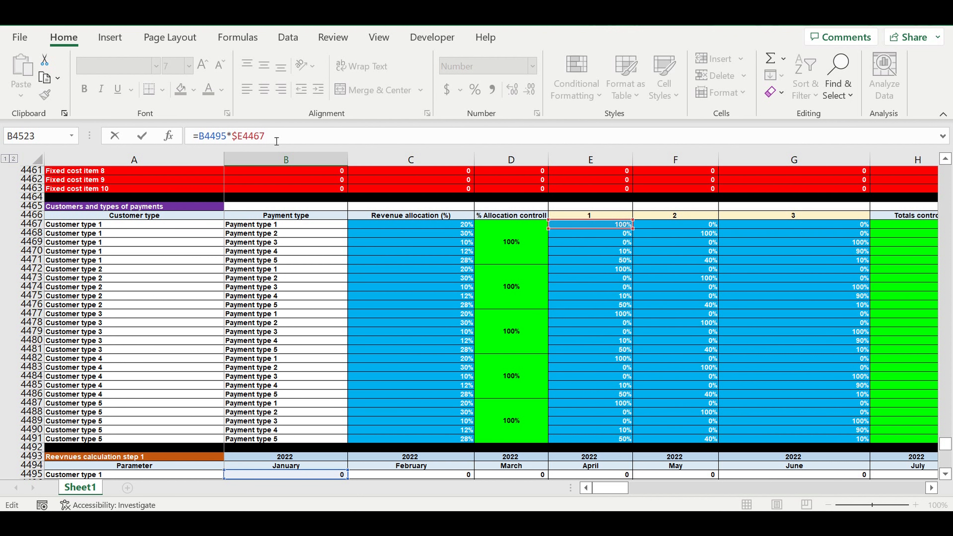
key(Return)
Fill the B4523 formula through the whole step 2 table, down to row 4547 and across to December 2031 in column DQ
scroll(381, 393, down, 7)
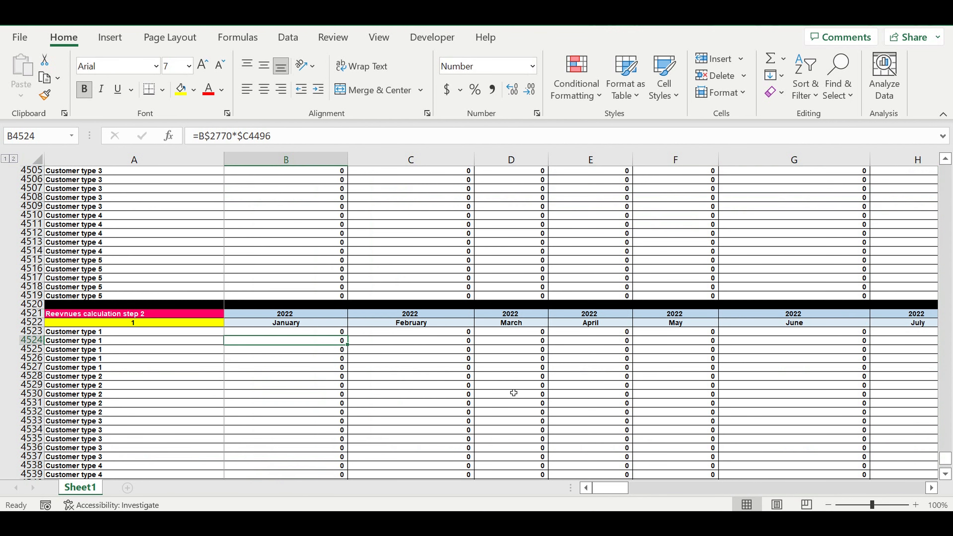
scroll(435, 337, down, 3)
click(333, 200)
drag(346, 202, 811, 324)
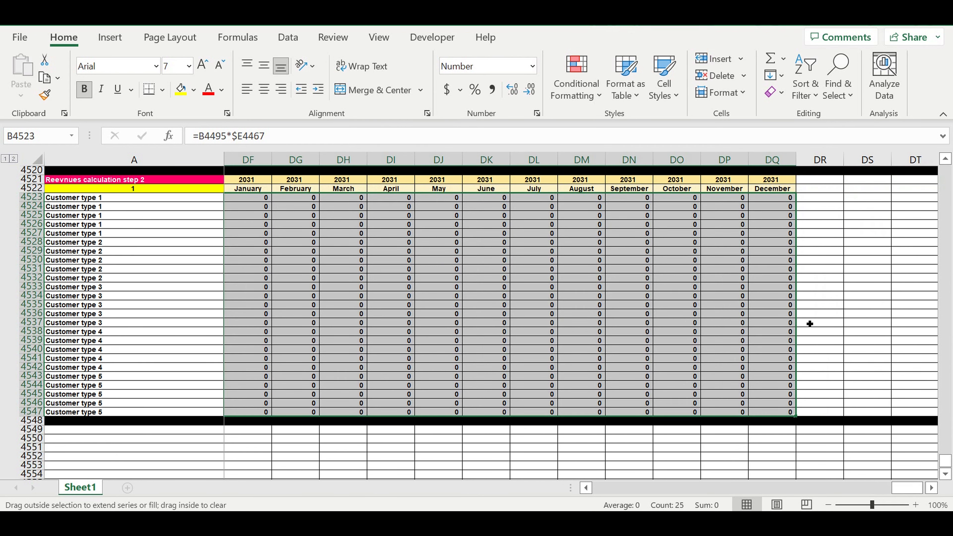
click(698, 295)
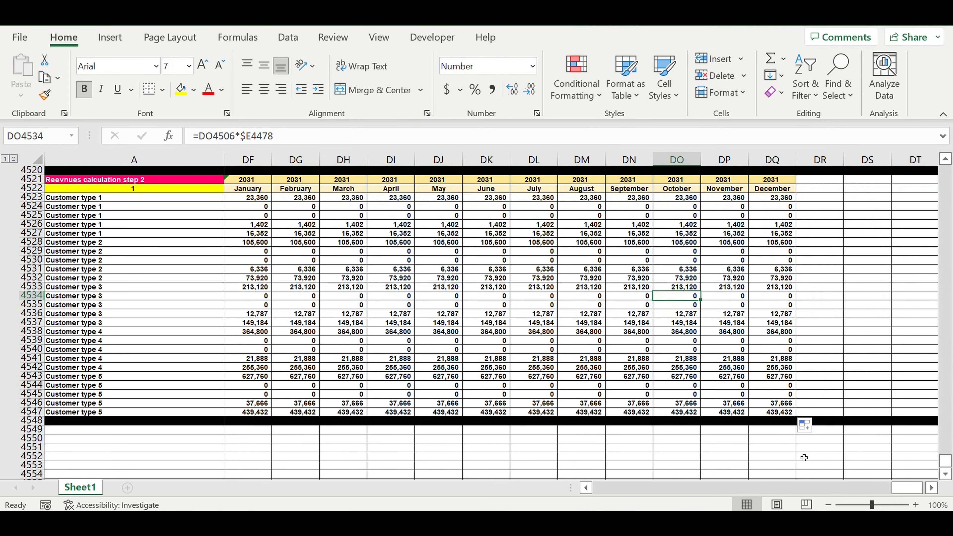
Compare the second and third customer type 1 rows of step 2 with their month 1 payment percentages in E4468:E4469
drag(904, 488, 643, 490)
drag(626, 206, 627, 217)
drag(96, 210, 98, 216)
drag(643, 490, 610, 490)
scroll(181, 227, up, 20)
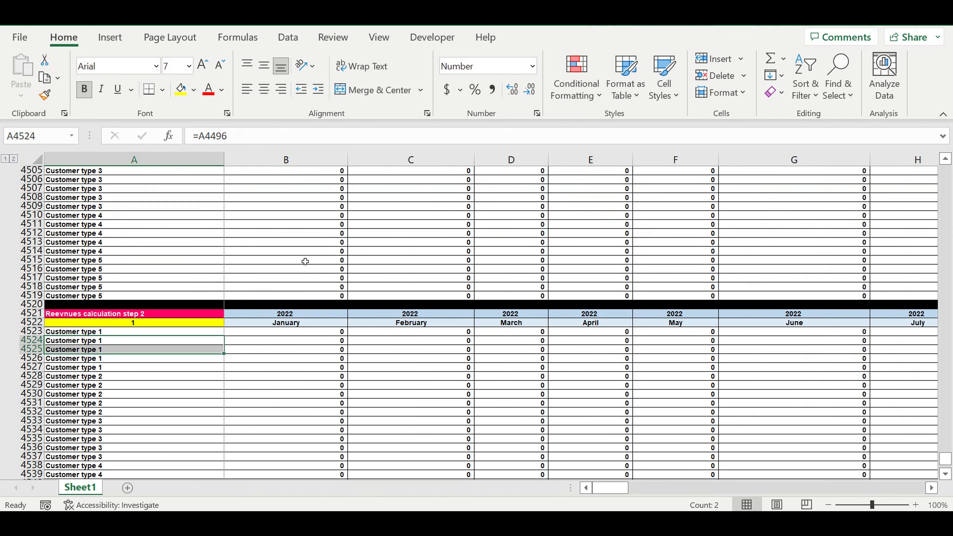
scroll(559, 263, up, 2)
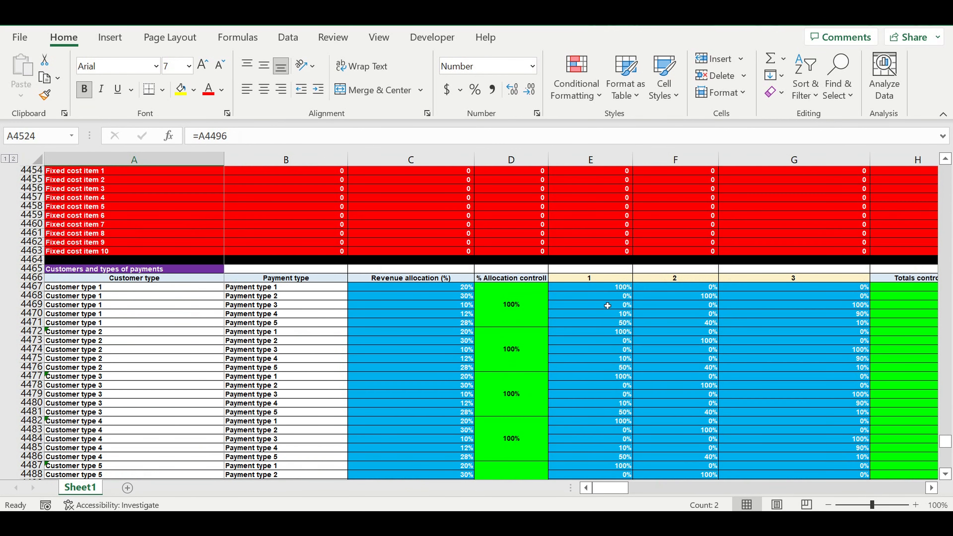
drag(613, 299, 612, 305)
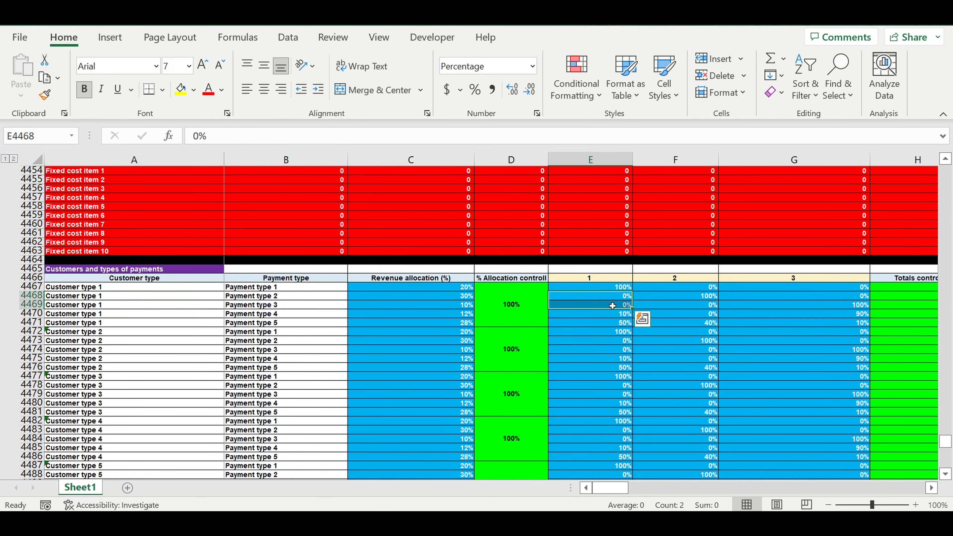
click(601, 281)
scroll(612, 377, down, 19)
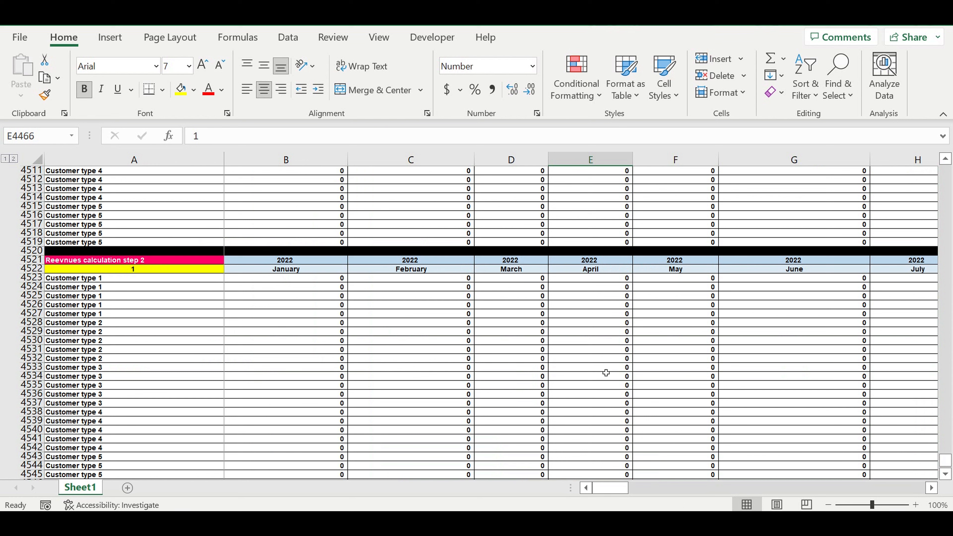
scroll(606, 373, down, 3)
scroll(607, 375, up, 2)
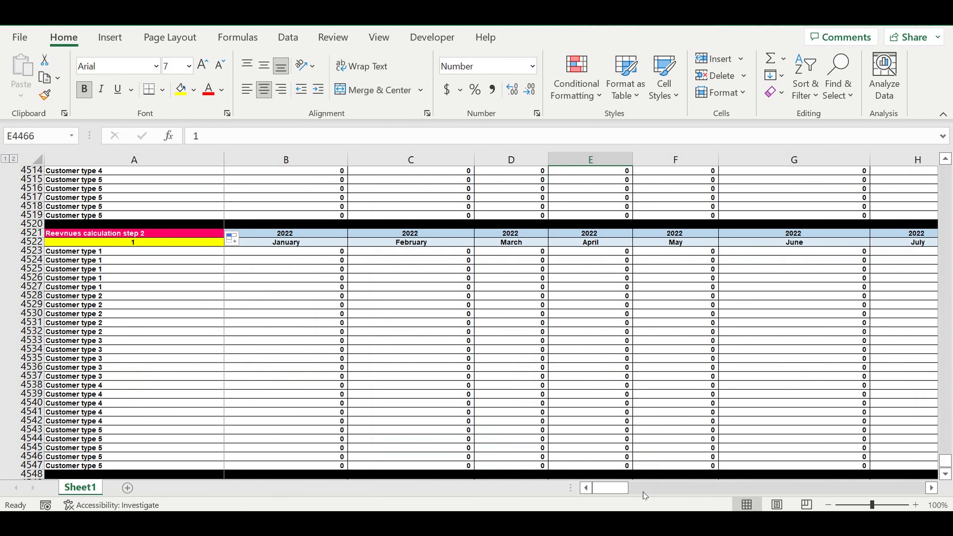
Copy the whole step 2 table with its black separator (rows 4521 to 4548) and paste it at A4549
drag(621, 490, 585, 493)
click(196, 332)
drag(32, 233, 32, 467)
right_click(107, 304)
click(143, 69)
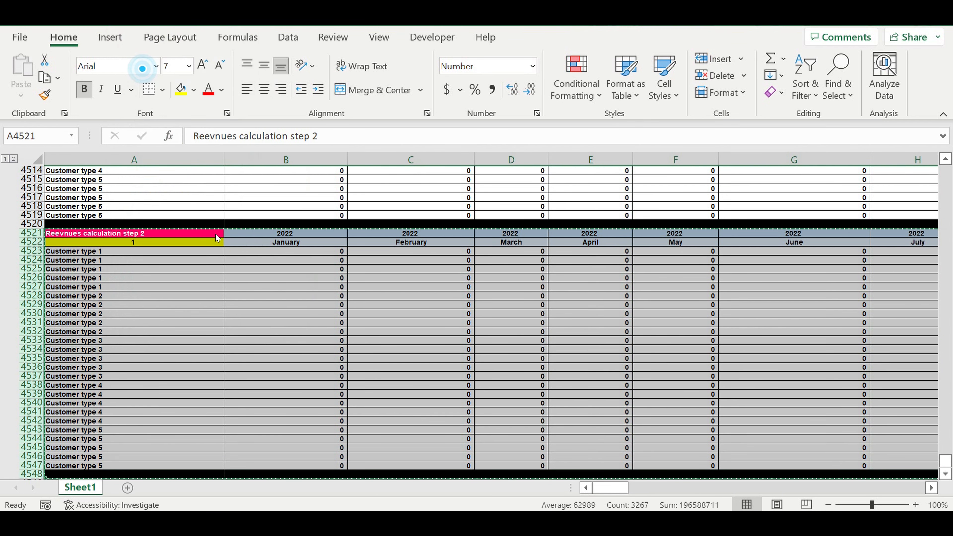
scroll(122, 351, down, 5)
click(105, 353)
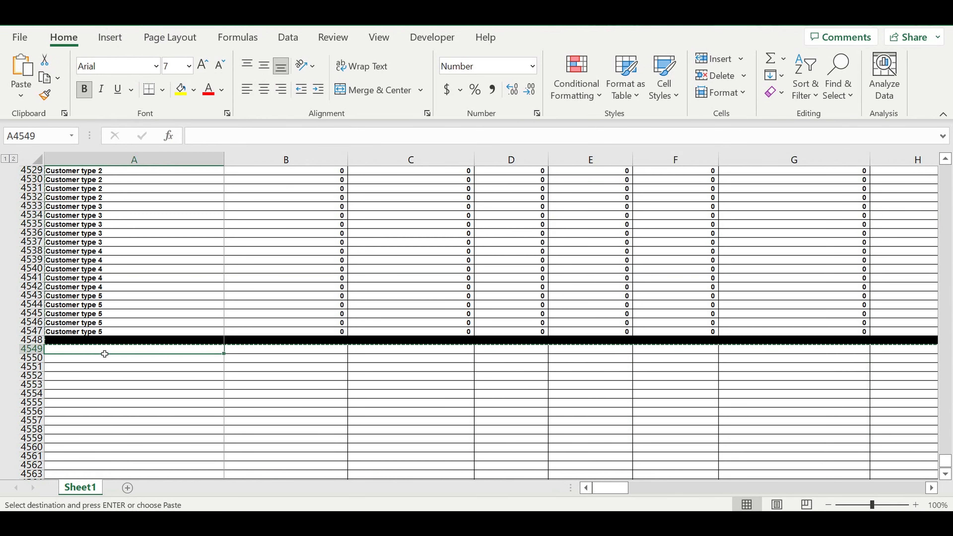
key(ctrl+v)
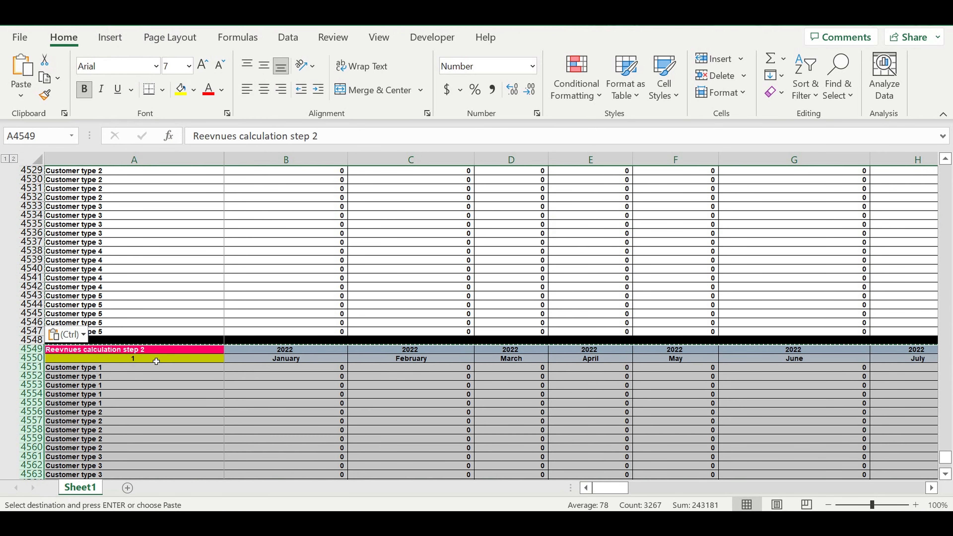
Change the payment month number in A4550 of the copied table to 2
click(157, 361)
text(2)
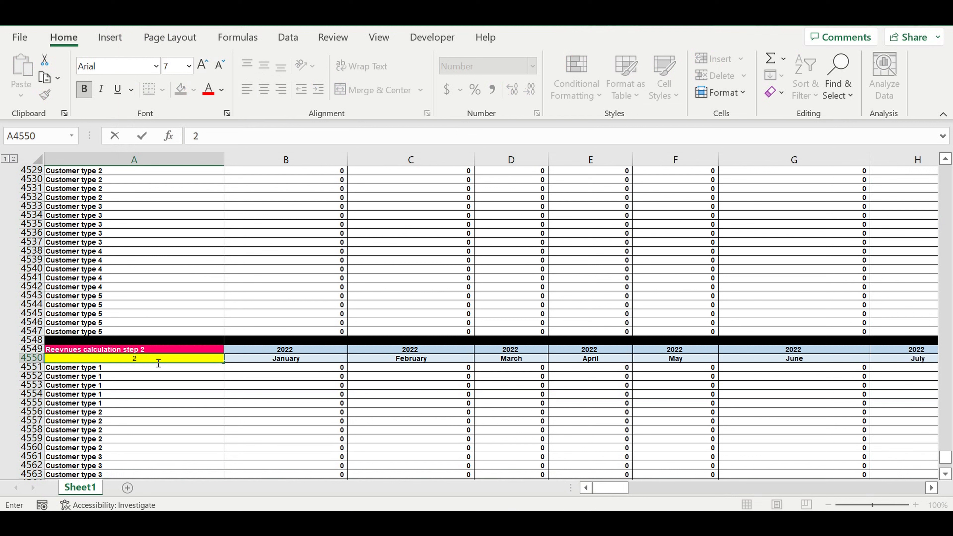
key(Return)
Replace the formula in B4551 with =B4495*$F4467 to use the second payment month percentage
click(277, 371)
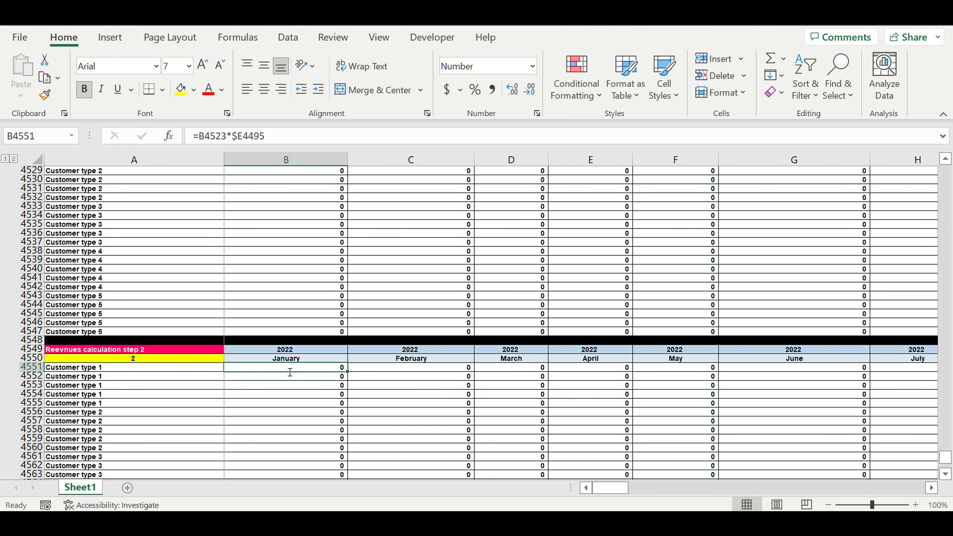
text(=)
scroll(312, 370, up, 13)
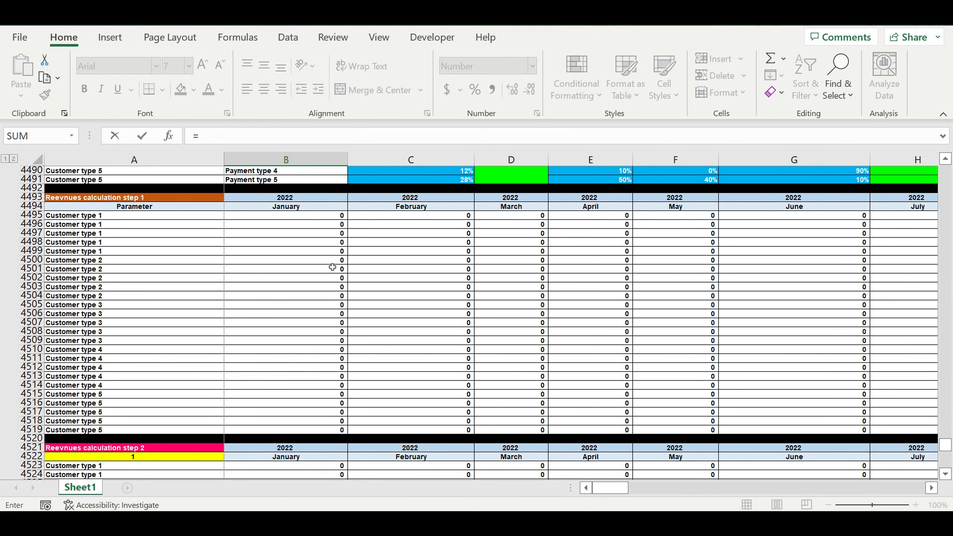
click(305, 219)
text(*)
scroll(482, 281, up, 13)
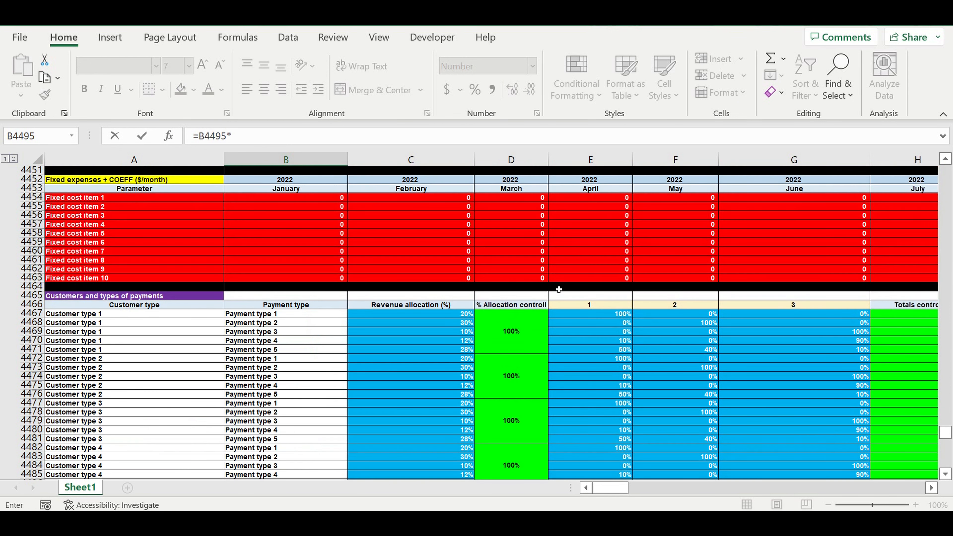
click(679, 314)
click(268, 139)
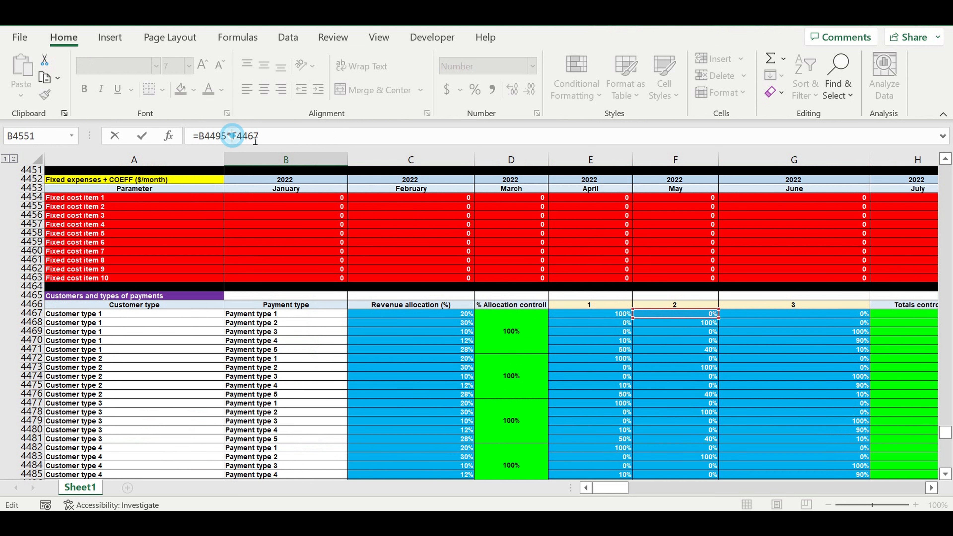
text($)
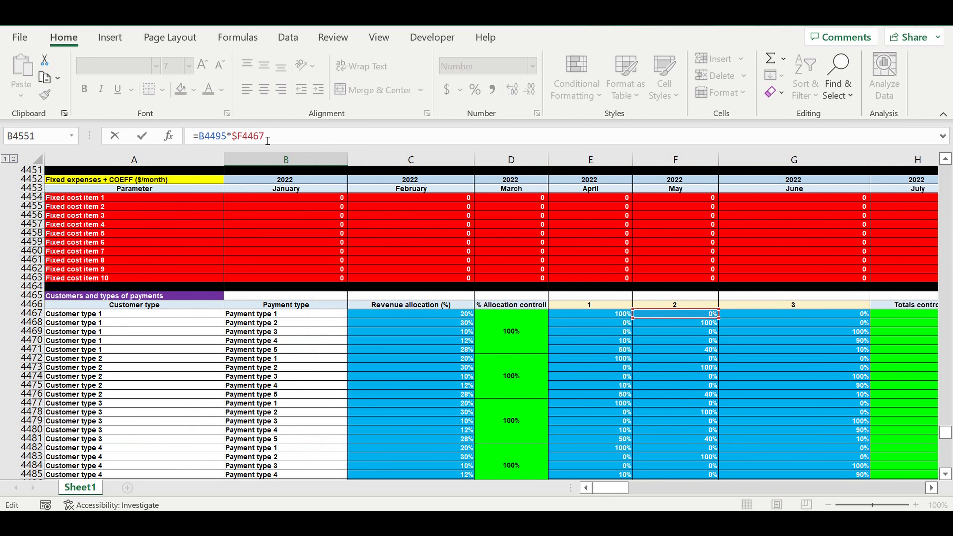
key(ctrl+Return)
key(Down)
Fill the B4551 formula down to row 4575 and across to column DQ
scroll(247, 377, down, 8)
click(335, 251)
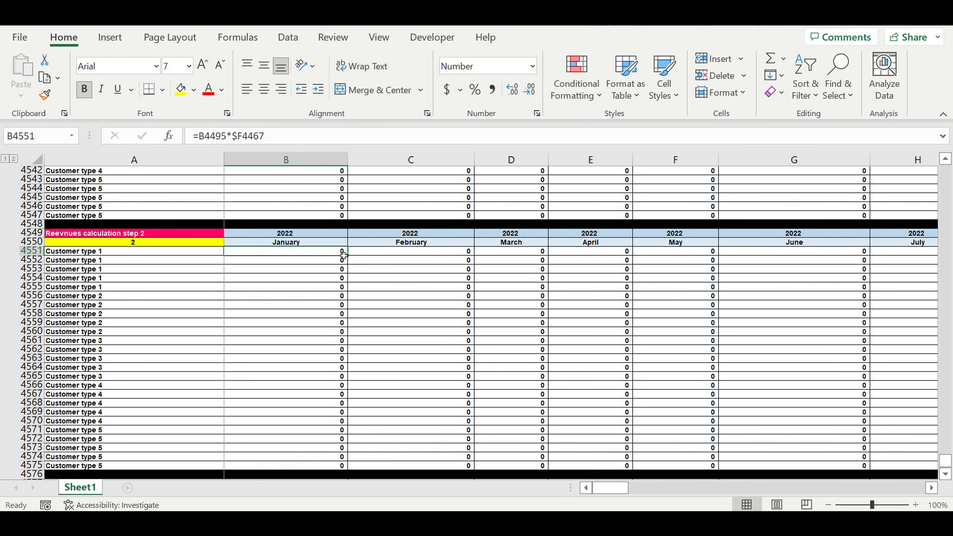
drag(351, 260, 360, 469)
scroll(380, 442, down, 3)
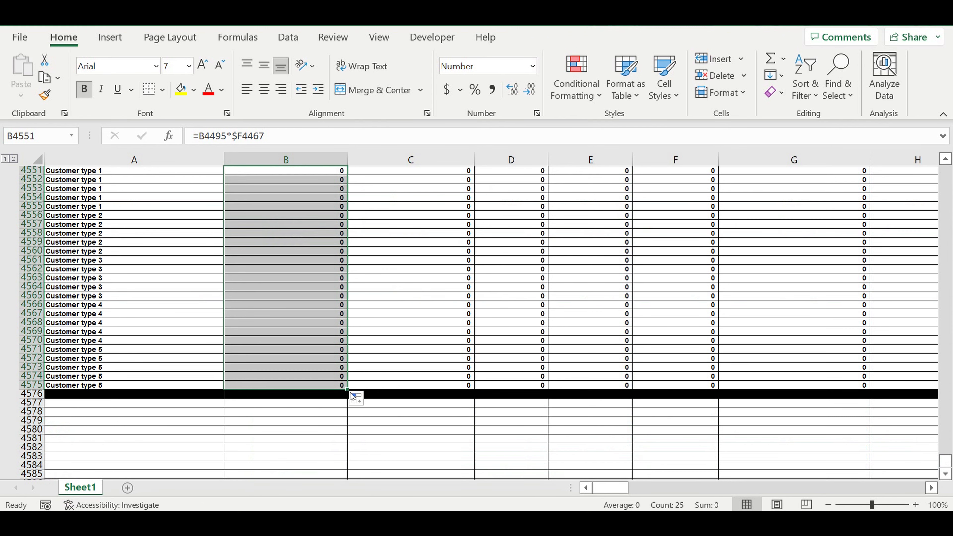
mouse_move(353, 394)
mouse_down()
mouse_move(940, 404)
mouse_move(877, 358)
mouse_move(845, 361)
mouse_up()
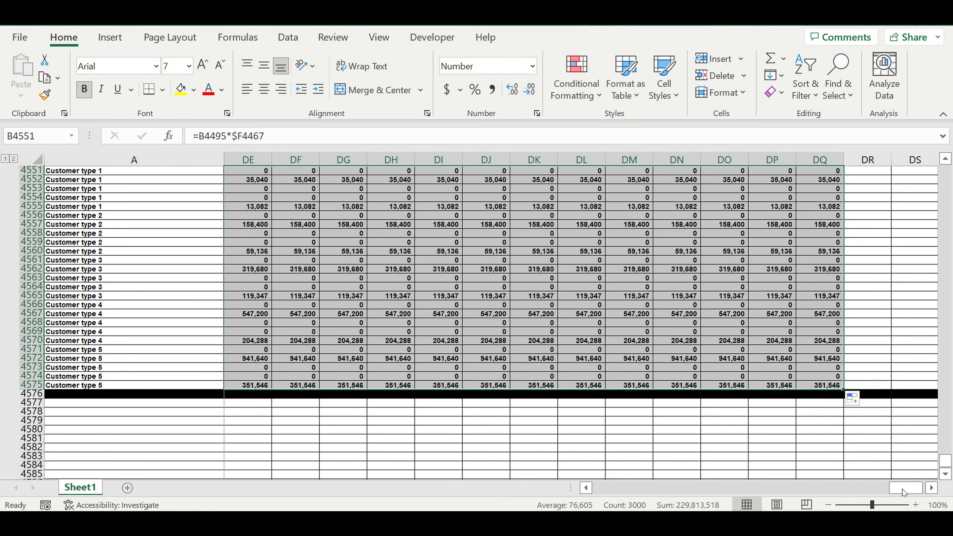
Copy the payment month 2 table with its black separator (rows 4549 to 4576) and paste it at A4577
drag(903, 493, 516, 484)
scroll(470, 402, up, 4)
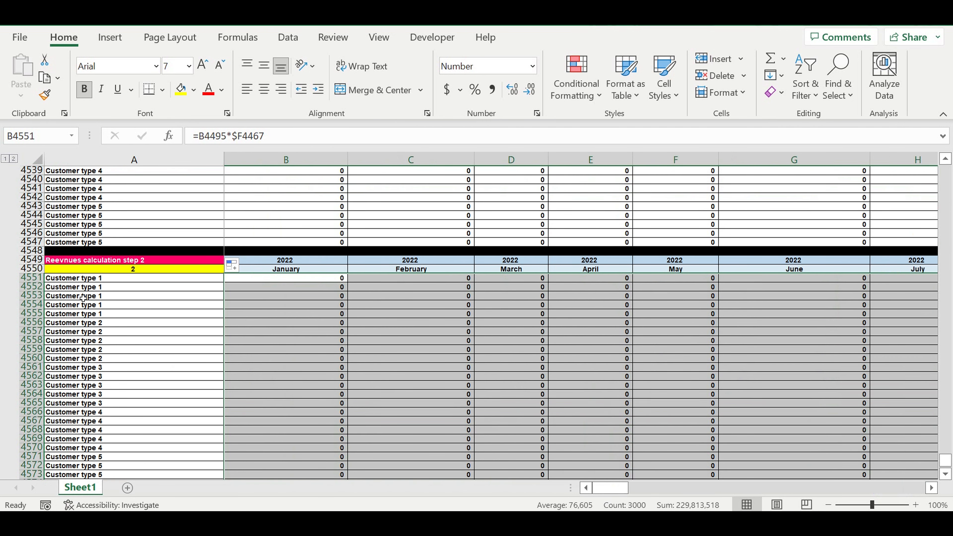
click(78, 296)
drag(32, 260, 10, 449)
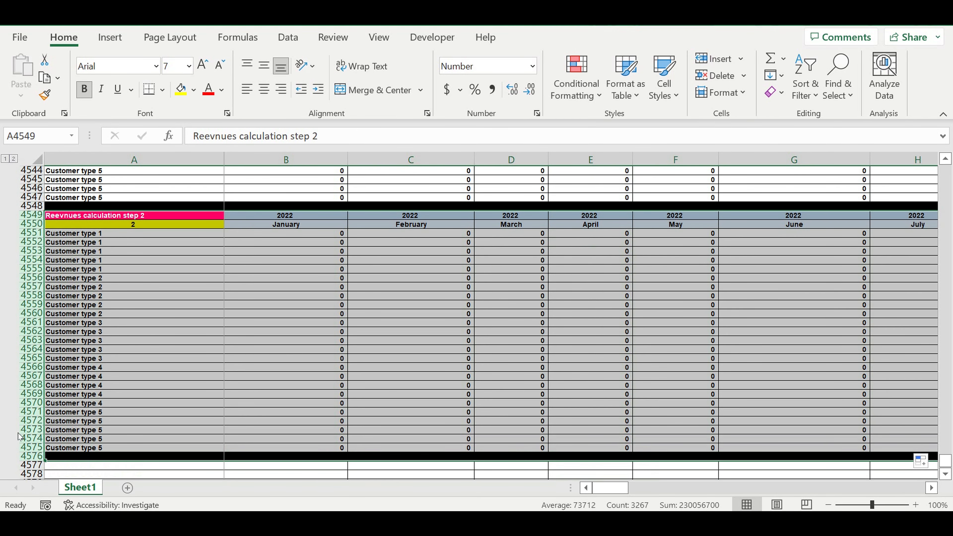
key(ctrl+c)
click(157, 332)
scroll(156, 370, down, 3)
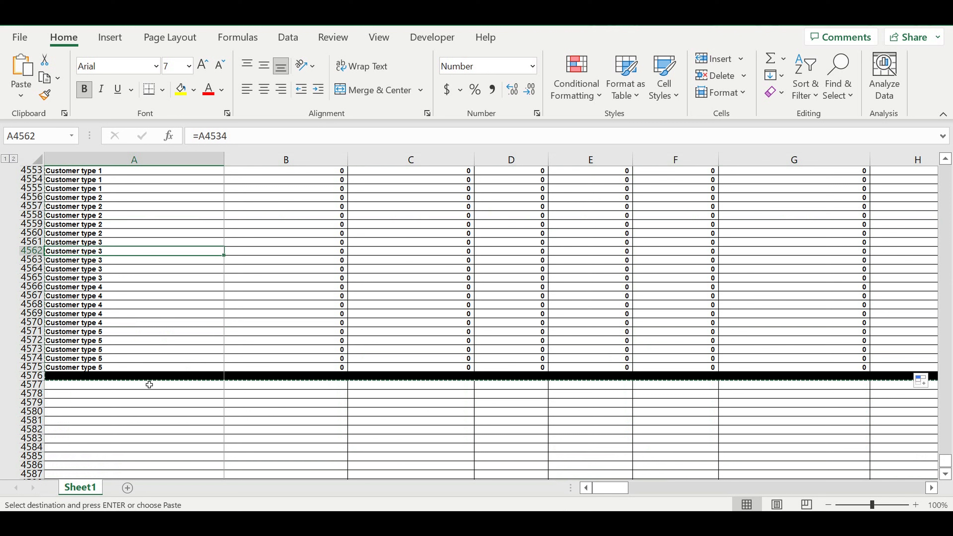
click(116, 388)
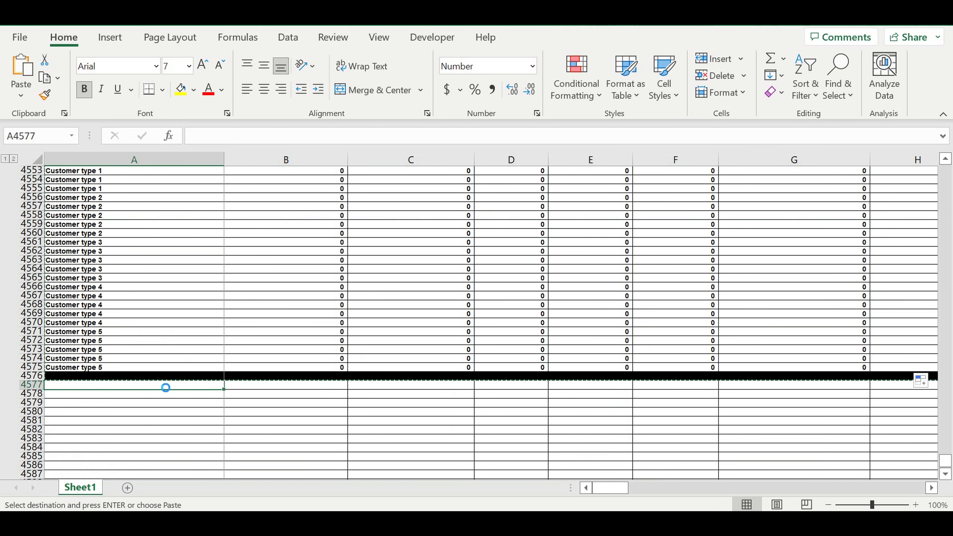
key(ctrl+v)
Set the payment month number in A4578 of the newly pasted table to 3
click(150, 398)
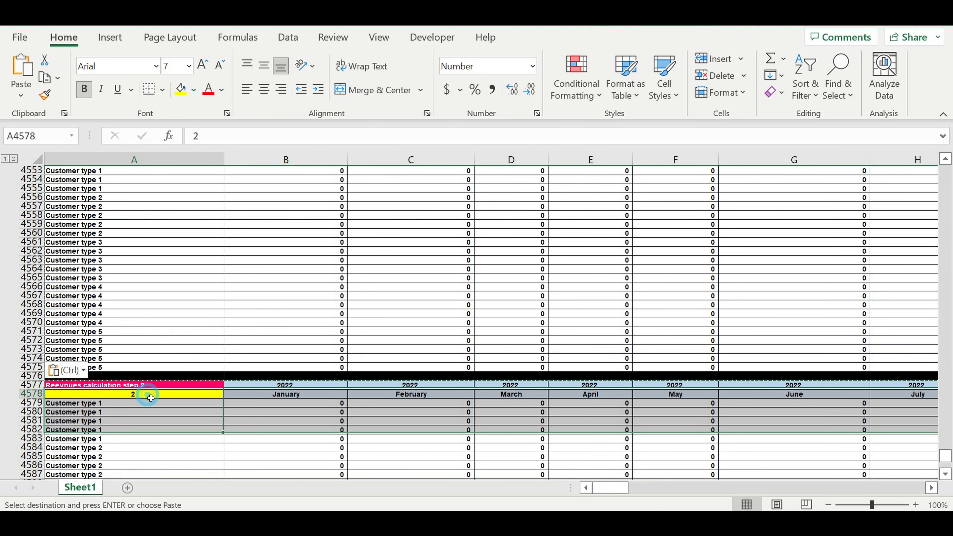
text(3)
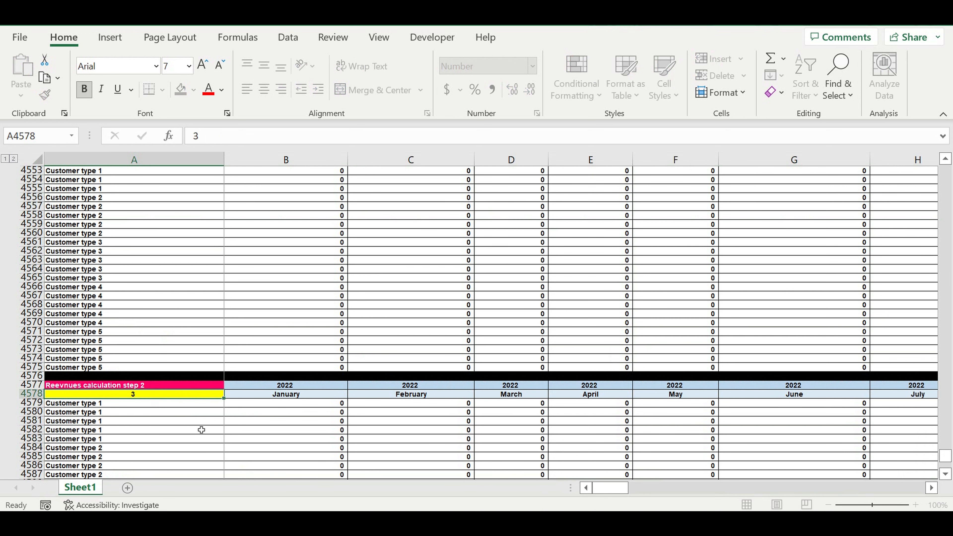
click(202, 430)
Replace the formula in B4579 with =B4495*G4467 to use the third payment month percentage
click(292, 405)
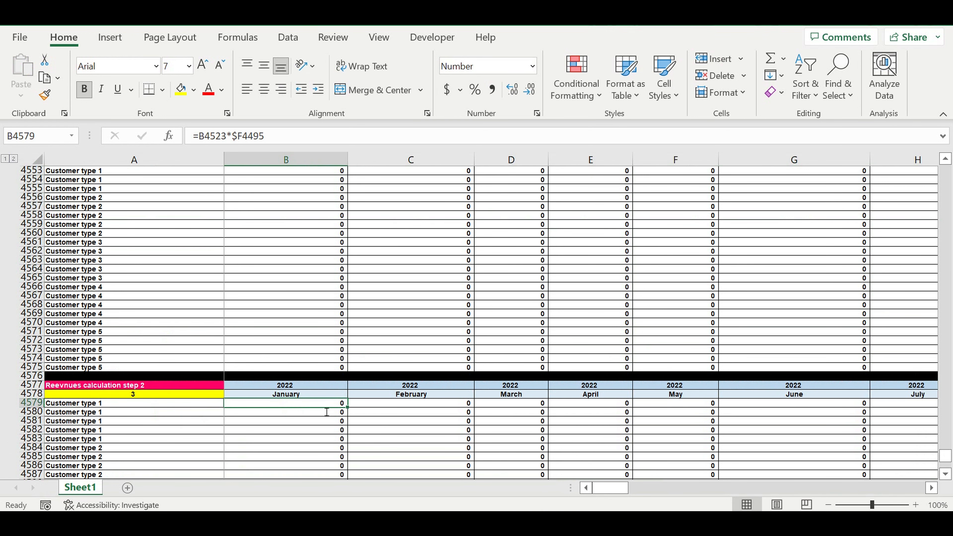
text(=)
scroll(352, 390, up, 16)
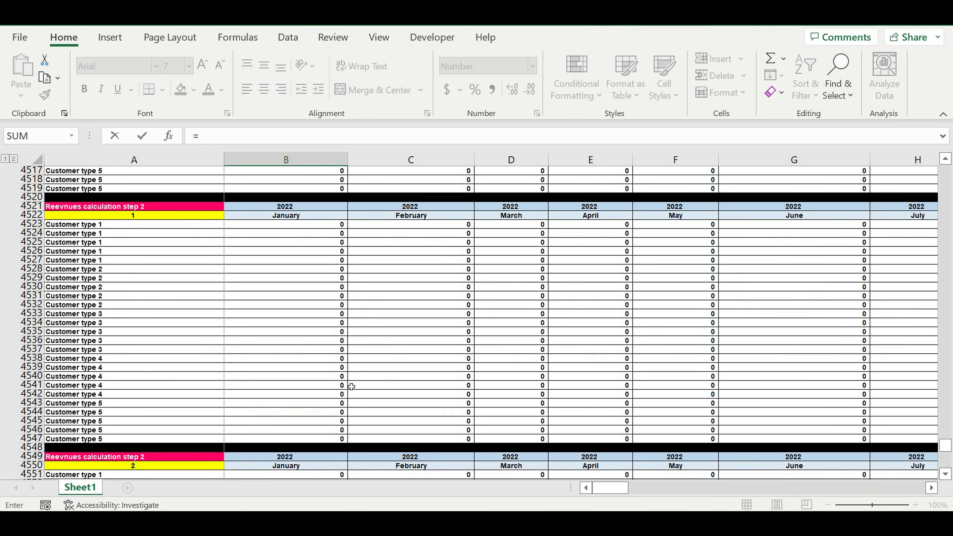
scroll(351, 386, up, 6)
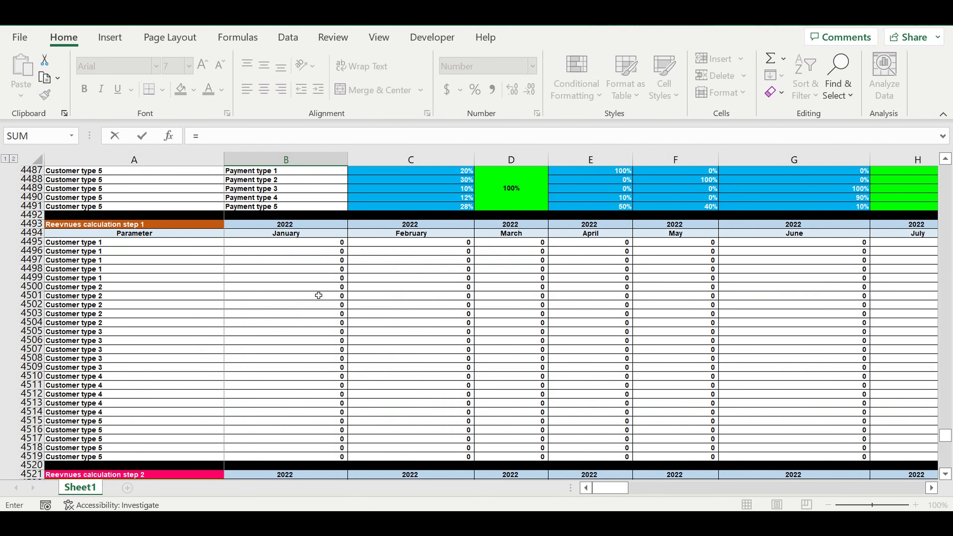
click(282, 246)
text(*)
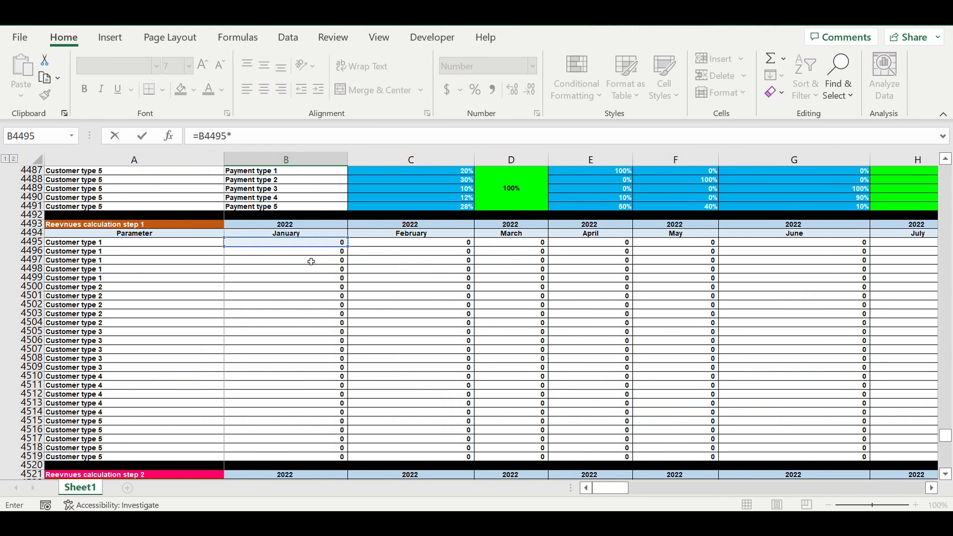
scroll(456, 319, up, 12)
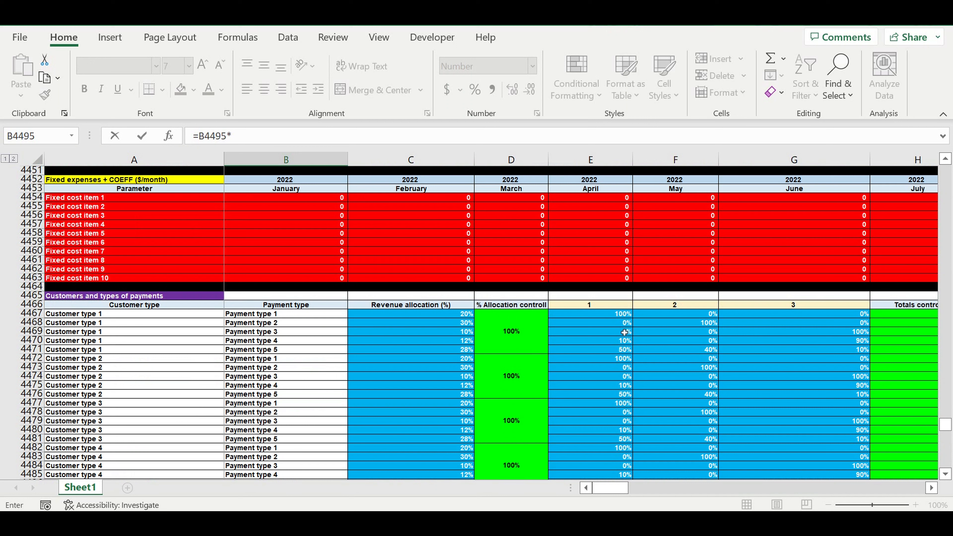
click(851, 316)
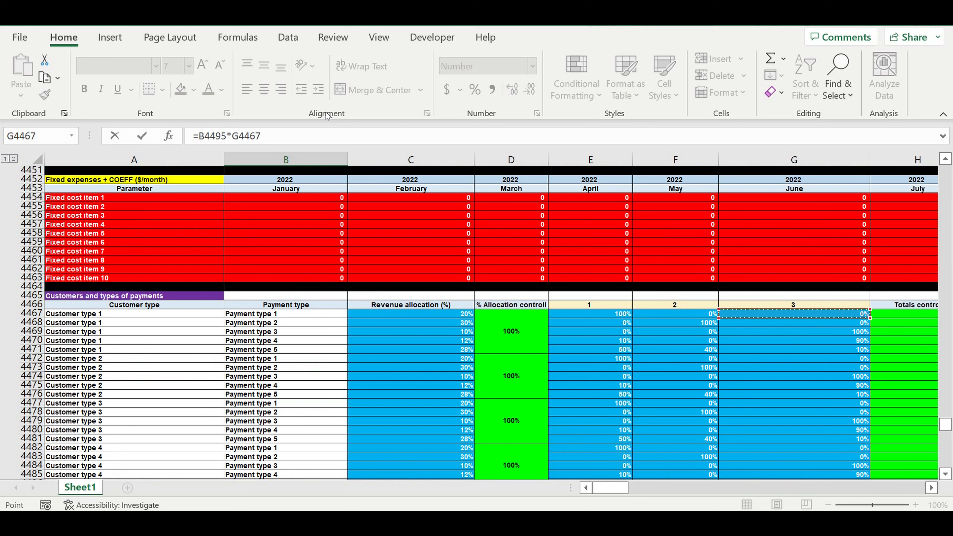
click(273, 139)
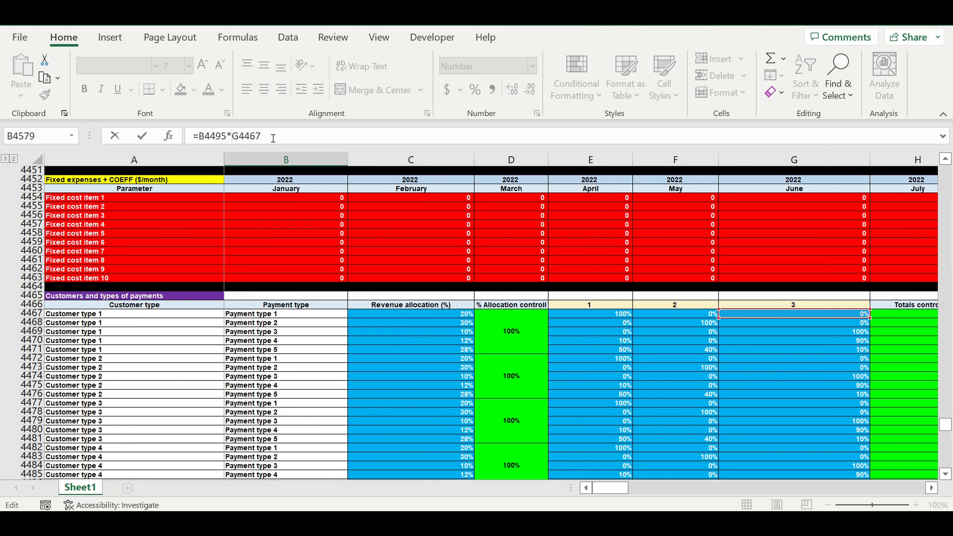